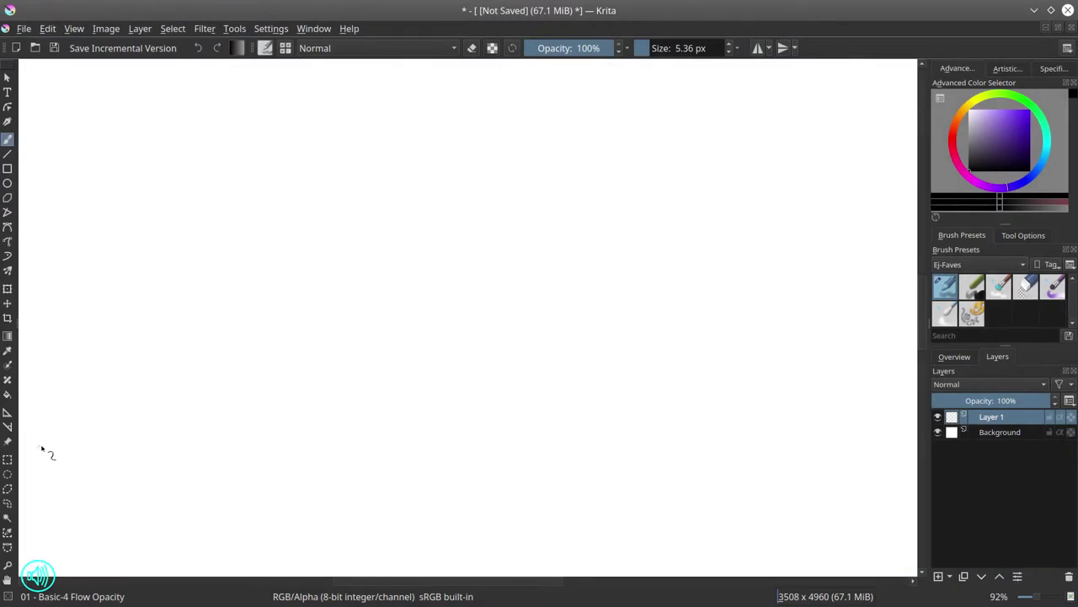
Draw a faint horizon line across the canvas and a trial pin slanting down from the sky.
mouse_move(41, 448)
left_mouse_down()
mouse_move(132, 435)
mouse_move(532, 433)
mouse_move(886, 413)
left_mouse_up()
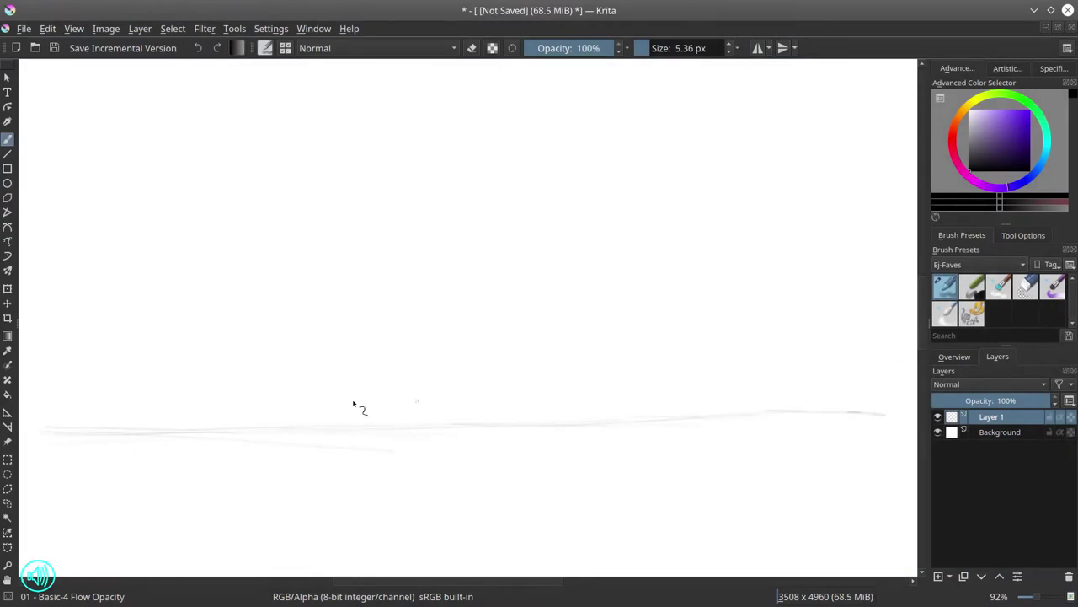
mouse_move(156, 416)
left_mouse_down()
mouse_move(527, 428)
mouse_move(890, 413)
left_mouse_up()
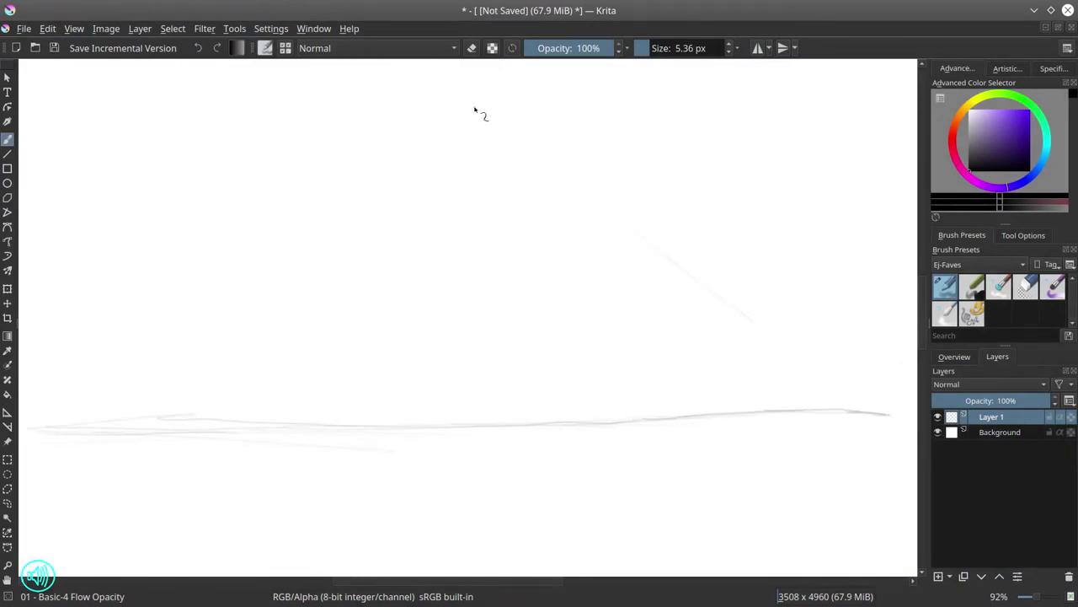
mouse_move(475, 110)
left_mouse_down()
mouse_move(447, 133)
mouse_move(496, 131)
mouse_move(464, 95)
left_mouse_up()
left_click_drag(509, 150, 788, 358)
left_click_drag(506, 127, 471, 95)
Undo a stray stroke and erase the trial pin head and shaft.
left_click_drag(173, 377, 245, 347)
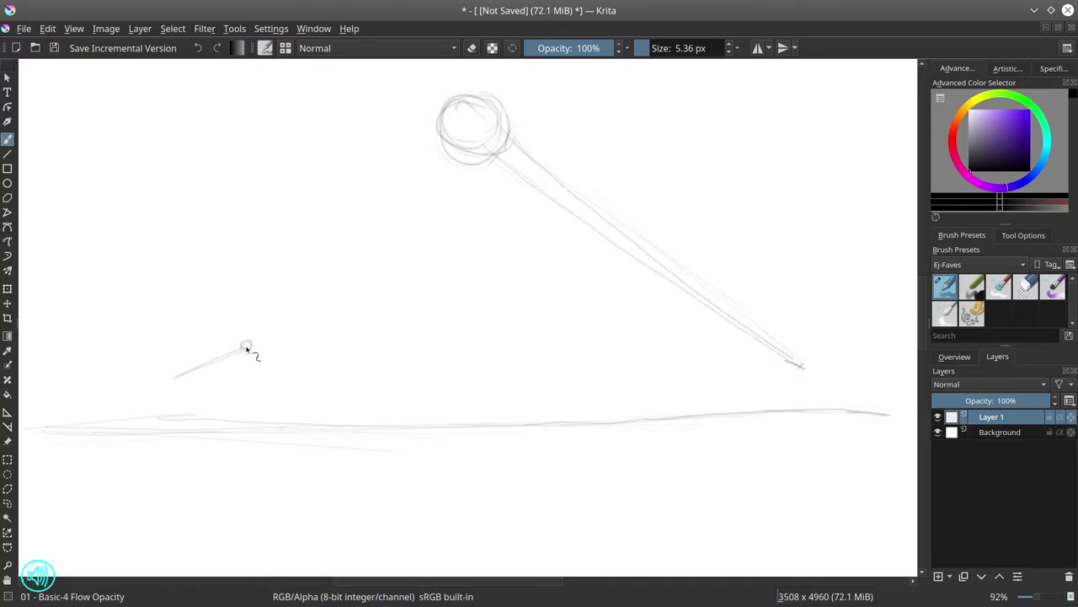
key("ctrl+z")
key("/")
mouse_move(464, 140)
left_mouse_down()
mouse_move(464, 108)
mouse_move(795, 372)
left_mouse_up()
key("/")
Sketch the boxy trailer on the horizon, a small vehicle on the left, and a round pin head above.
left_click_drag(516, 447, 516, 406)
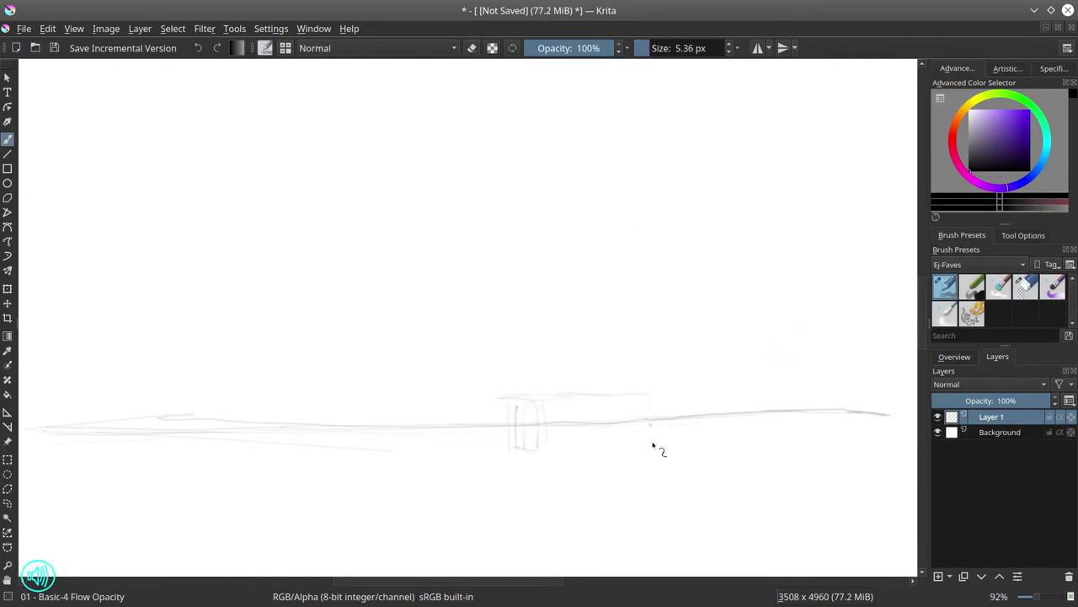
mouse_move(649, 455)
left_mouse_down()
mouse_move(505, 450)
mouse_move(525, 419)
mouse_move(662, 438)
mouse_move(693, 418)
left_mouse_up()
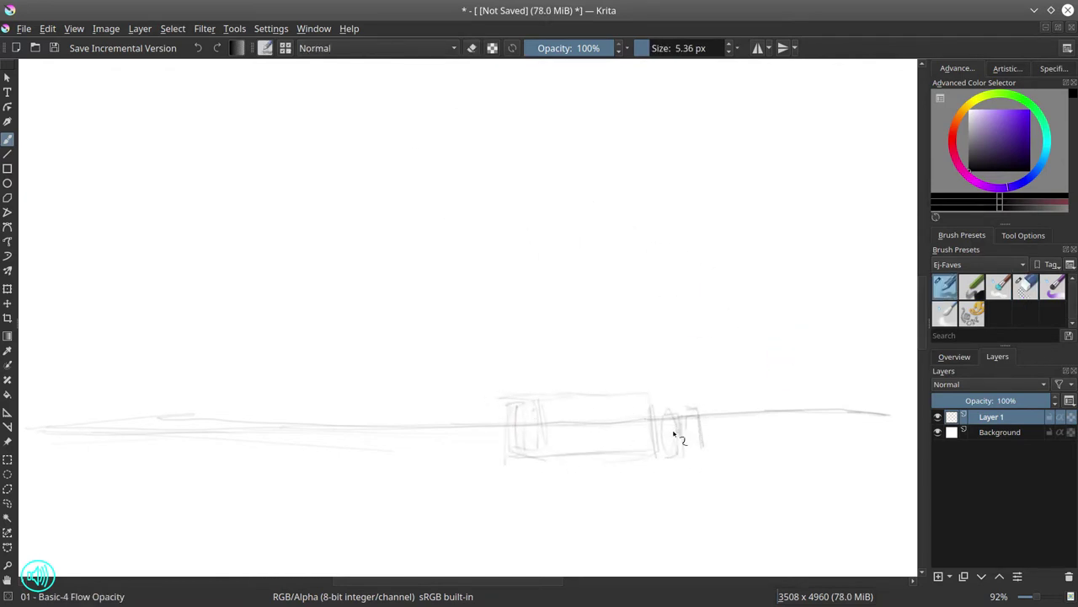
mouse_move(657, 452)
left_mouse_down()
mouse_move(658, 424)
mouse_move(701, 446)
mouse_move(649, 428)
mouse_move(692, 416)
left_mouse_up()
mouse_move(651, 386)
left_mouse_down()
mouse_move(654, 425)
mouse_move(613, 386)
mouse_move(490, 396)
mouse_move(516, 458)
mouse_move(655, 447)
mouse_move(698, 429)
mouse_move(689, 445)
mouse_move(647, 385)
mouse_move(506, 382)
mouse_move(481, 395)
mouse_move(478, 440)
left_mouse_up()
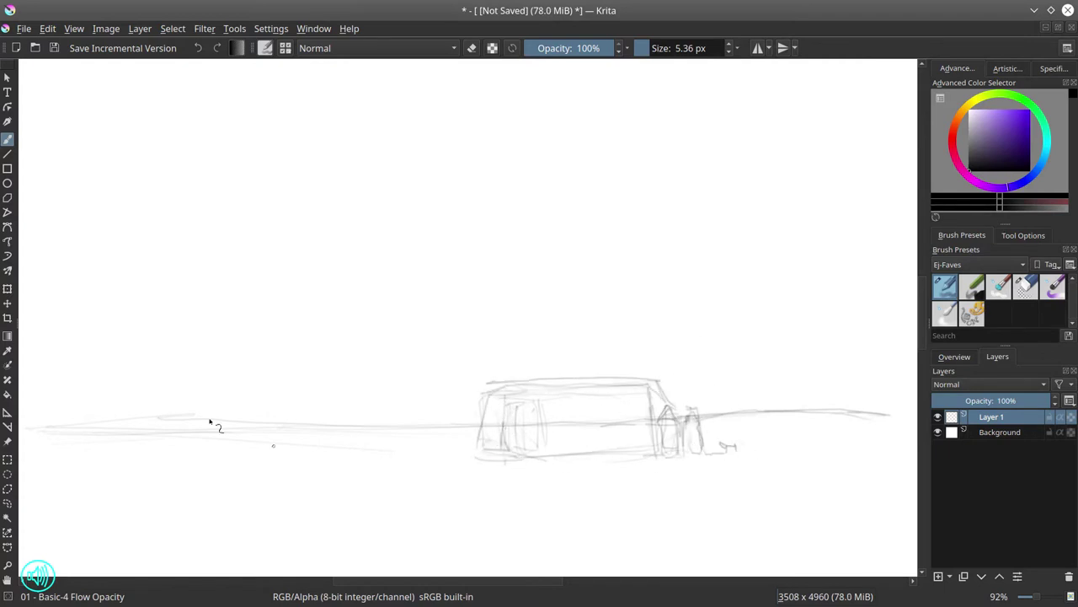
left_click_drag(217, 427, 273, 439)
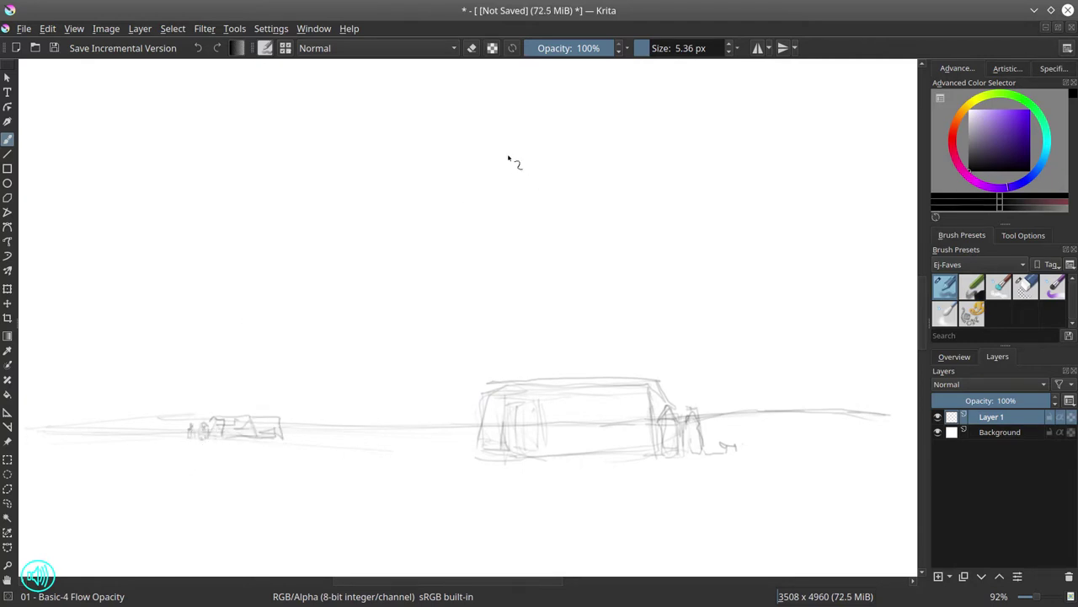
mouse_move(508, 157)
left_mouse_down()
mouse_move(471, 145)
mouse_move(474, 131)
mouse_move(489, 197)
mouse_move(475, 119)
mouse_move(522, 149)
mouse_move(452, 147)
mouse_move(498, 200)
mouse_move(541, 179)
mouse_move(591, 221)
mouse_move(597, 266)
mouse_move(709, 302)
mouse_move(547, 187)
left_mouse_up()
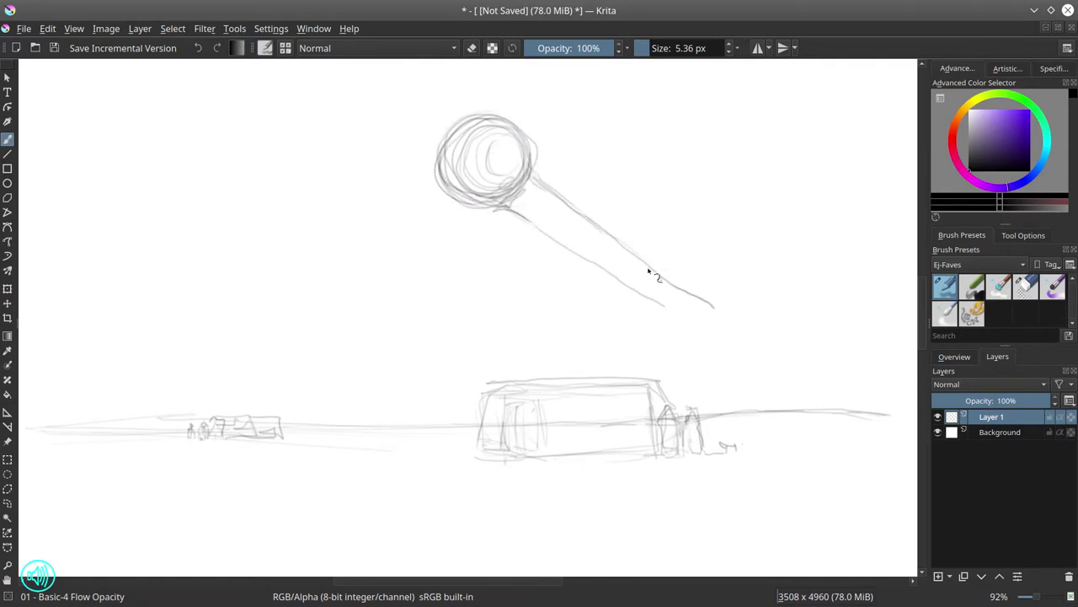
Extend the giant pin shaft to a sharp point and draw a thin round-headed pin on the left.
mouse_move(649, 272)
left_mouse_down()
mouse_move(722, 337)
mouse_move(717, 308)
mouse_move(750, 356)
mouse_move(609, 267)
left_mouse_up()
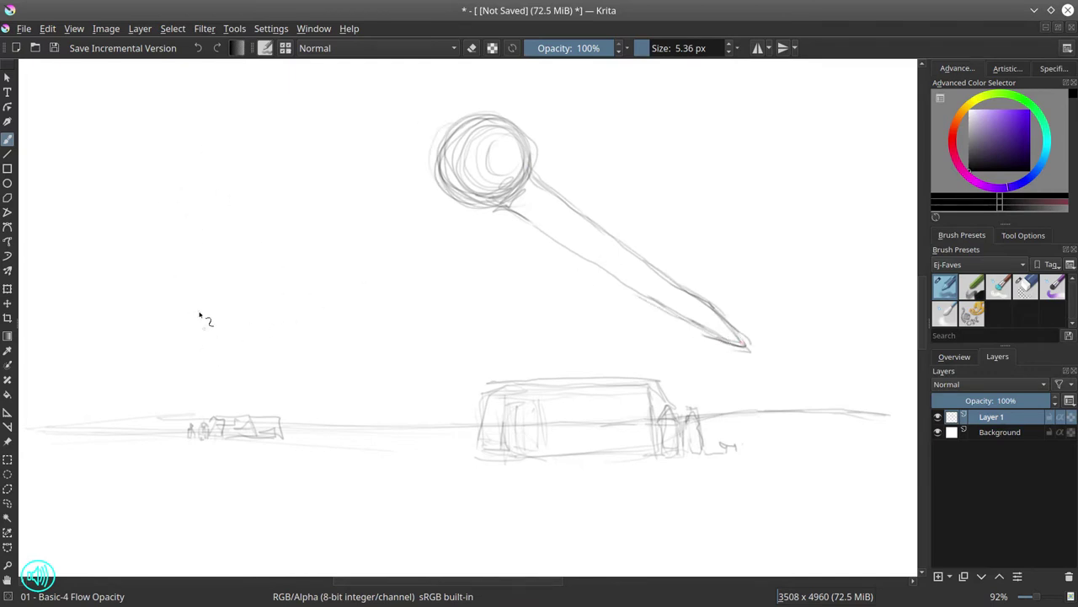
left_click_drag(197, 302, 171, 389)
left_click_drag(196, 323, 216, 288)
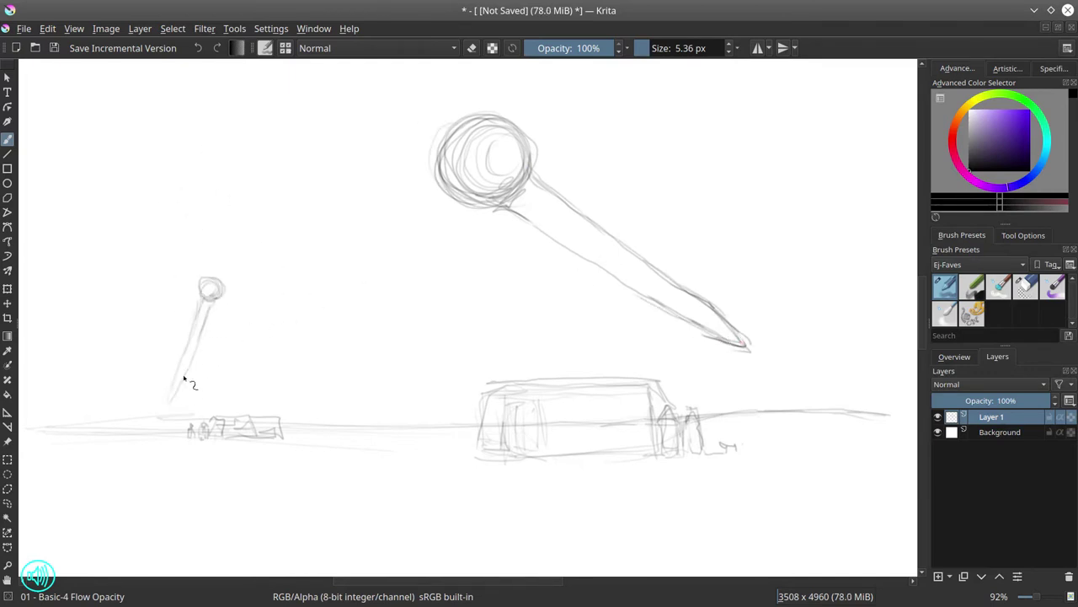
left_click_drag(184, 378, 217, 285)
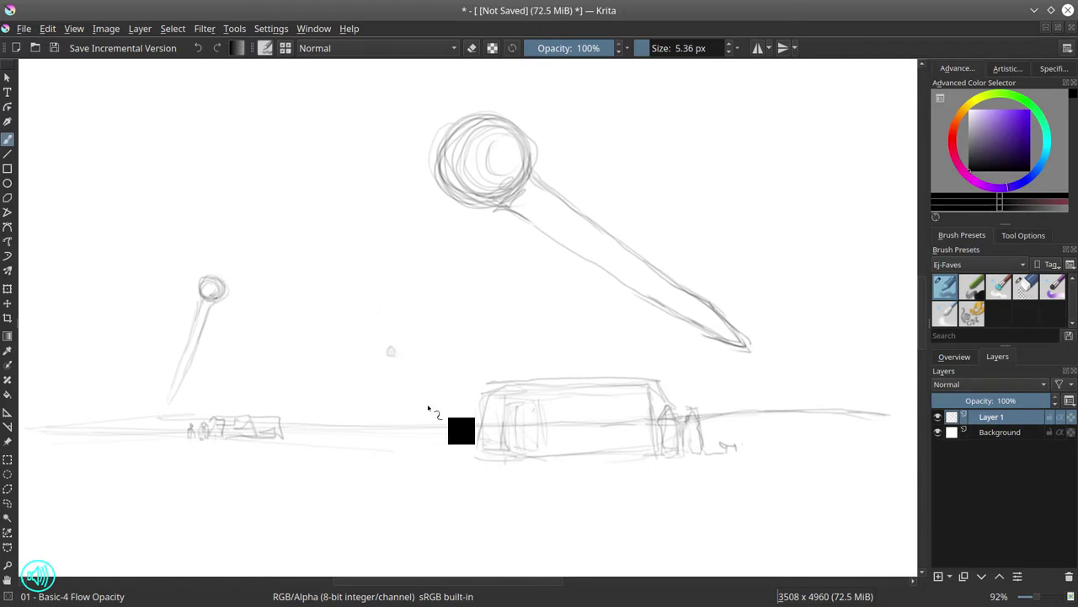
mouse_move(393, 404)
left_mouse_down()
mouse_move(433, 413)
mouse_move(385, 398)
mouse_move(431, 417)
mouse_move(396, 408)
left_mouse_up()
key("e")
key("e")
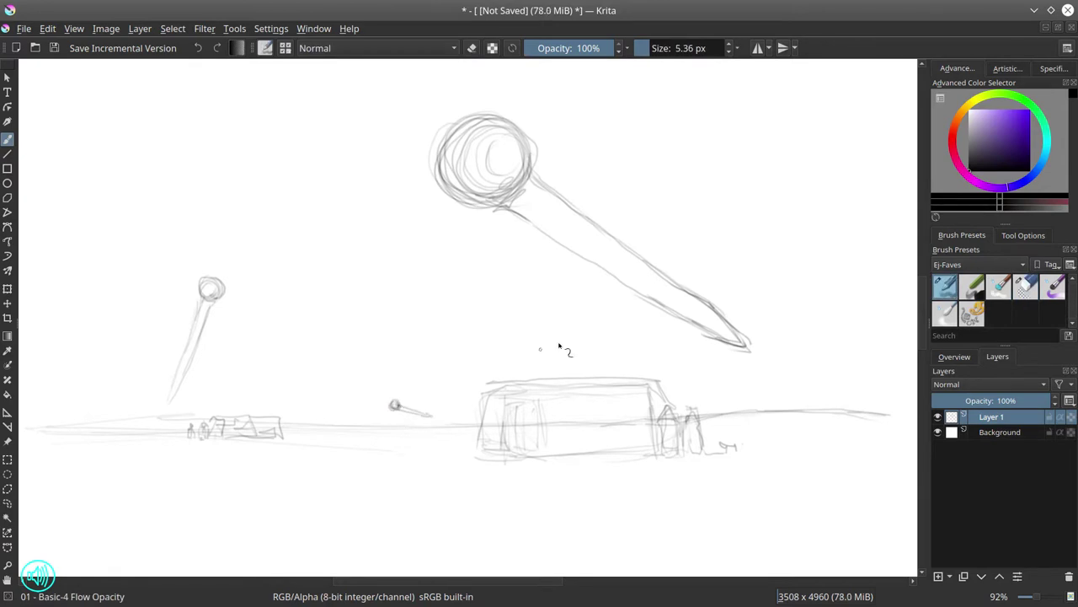
Add pins stuck slanting into the right ground and a small pin head at the far left.
left_click_drag(827, 330, 773, 392)
left_click_drag(817, 353, 765, 398)
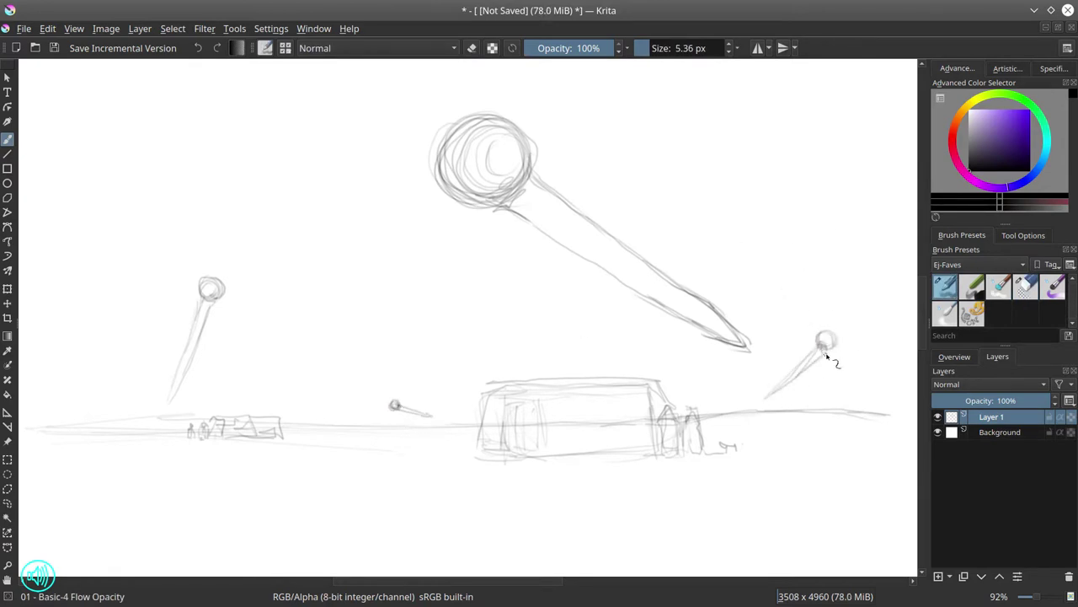
left_click_drag(832, 336, 822, 350)
left_click_drag(72, 353, 130, 399)
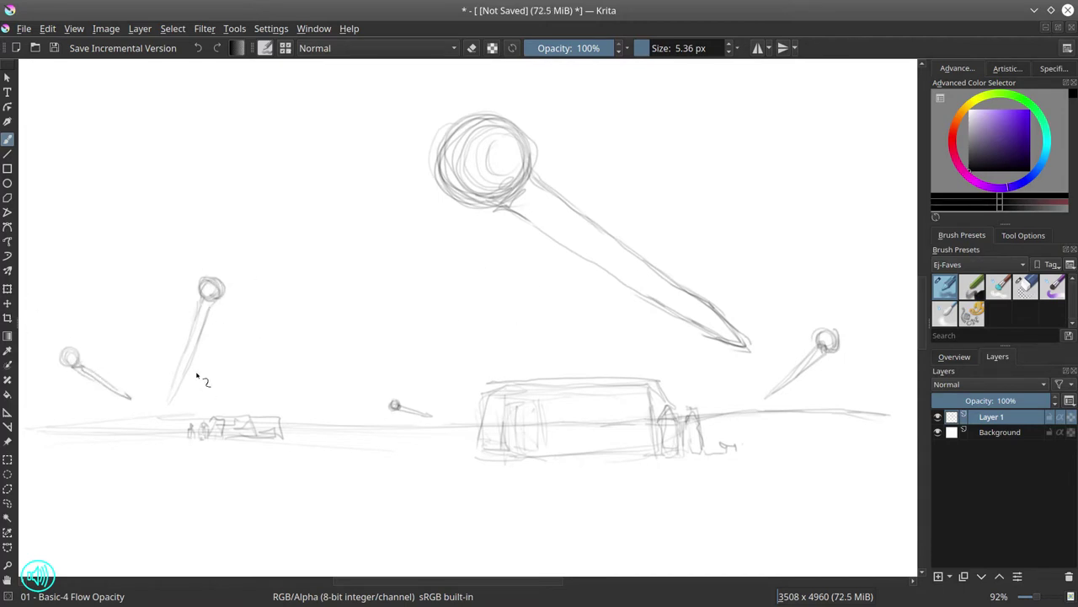
left_click_drag(413, 339, 418, 376)
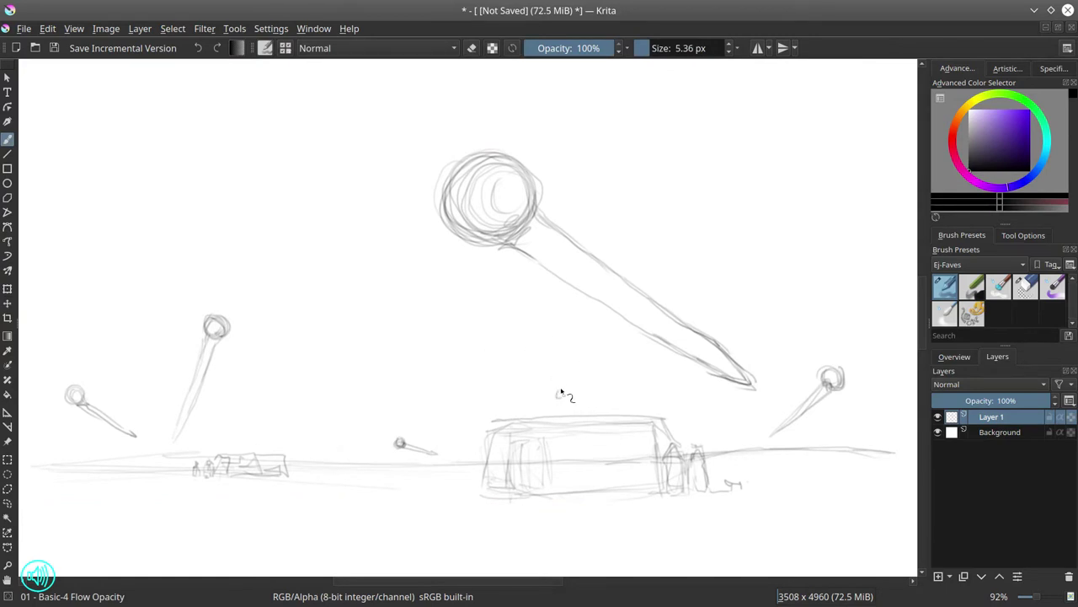
Add a small upright pin left of the trailer, darken the right pin, and put a pin head on the trailer roof.
key("ctrl+z")
left_click_drag(350, 399, 351, 445)
mouse_move(825, 387)
left_mouse_down()
mouse_move(771, 434)
mouse_move(834, 385)
left_mouse_up()
key("e")
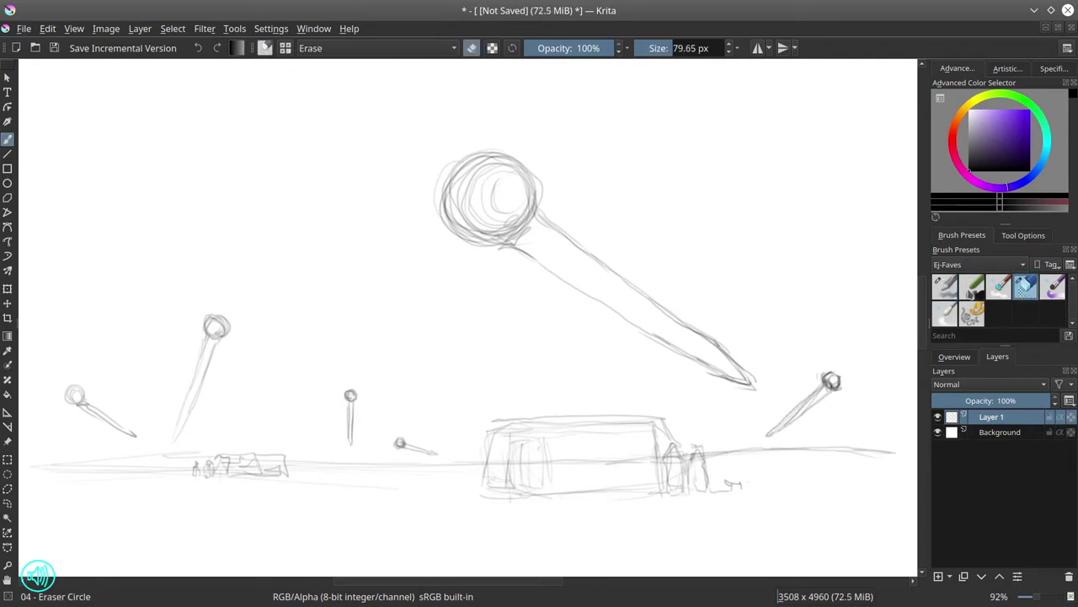
key("e")
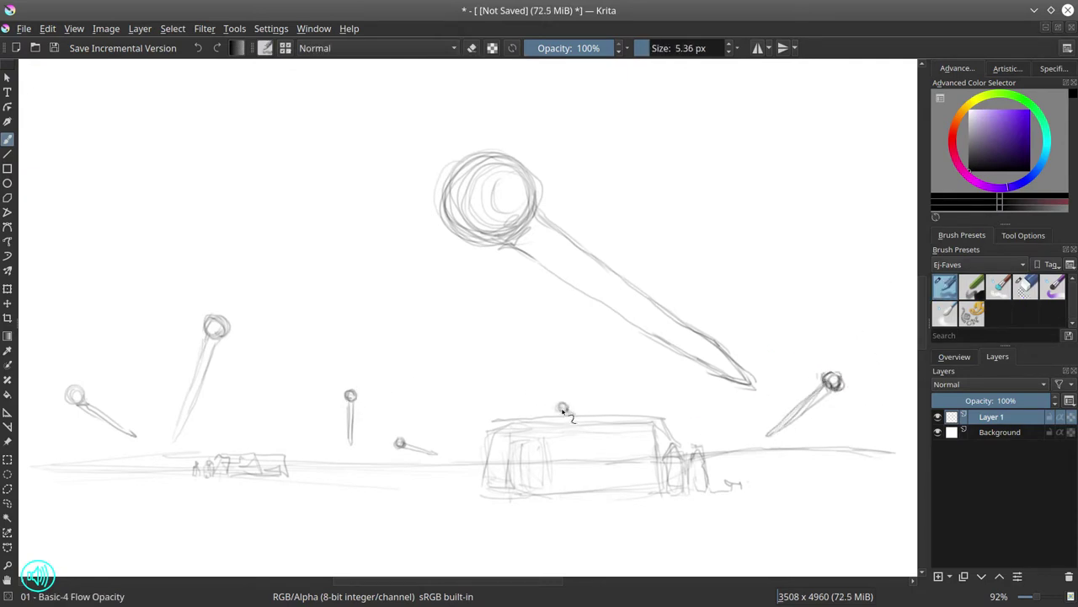
left_click_drag(561, 407, 562, 408)
Save the file as 2019-06-24-DSG2991-PinDrops in the art projects folder.
left_click(24, 28)
left_click(50, 113)
left_click(286, 233)
right_click(518, 378)
left_click(590, 449)
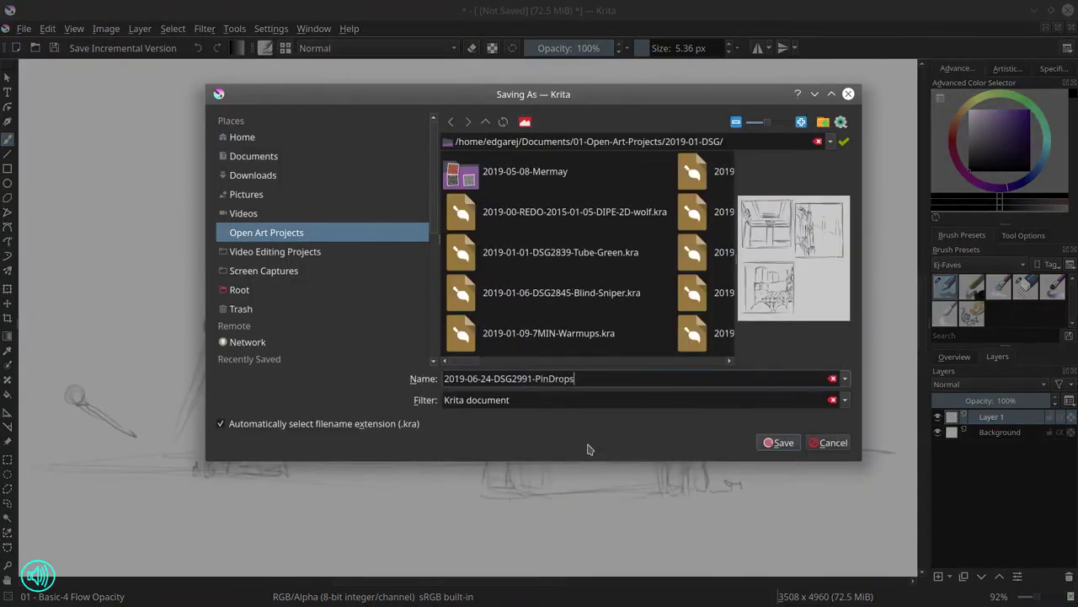
left_click(772, 447)
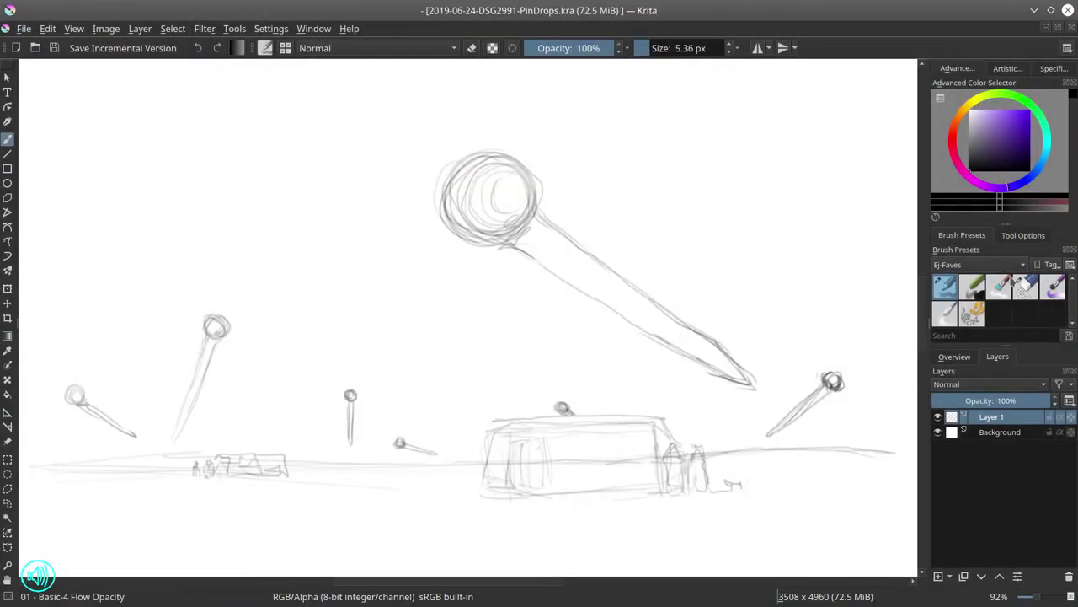
Erase the roof pin head, lower the sketch layer's opacity, add a new layer above it, and save.
left_click_drag(558, 405, 566, 409)
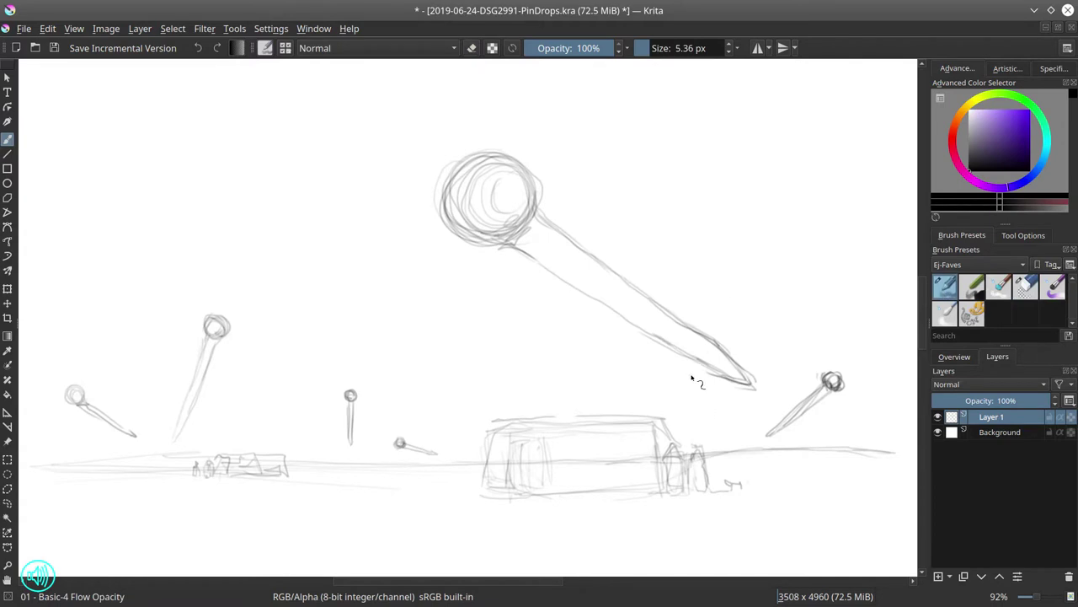
left_click(964, 401)
left_click(937, 576)
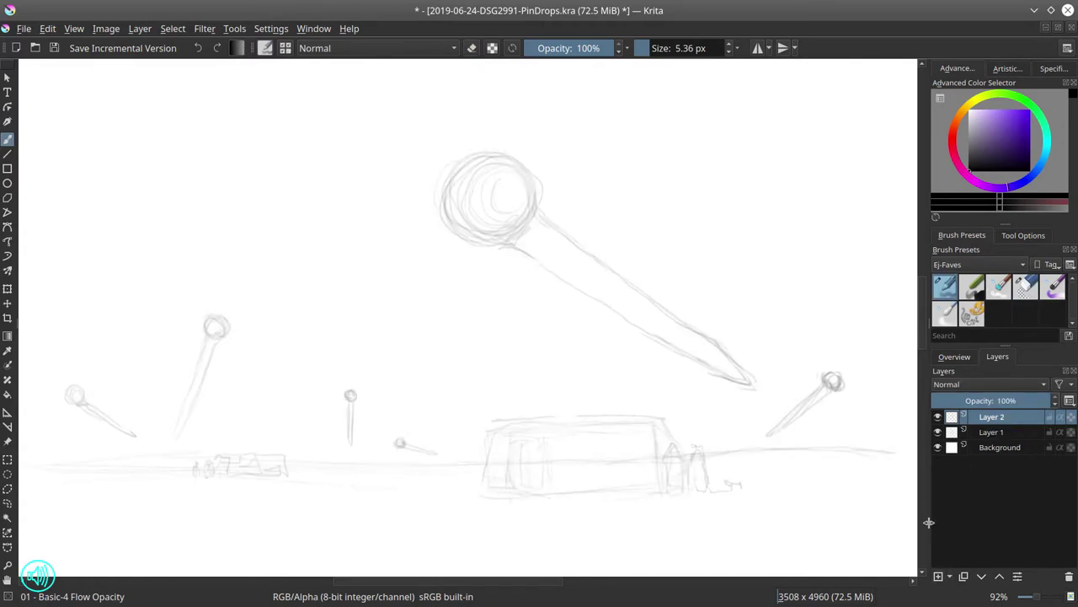
left_click(54, 48)
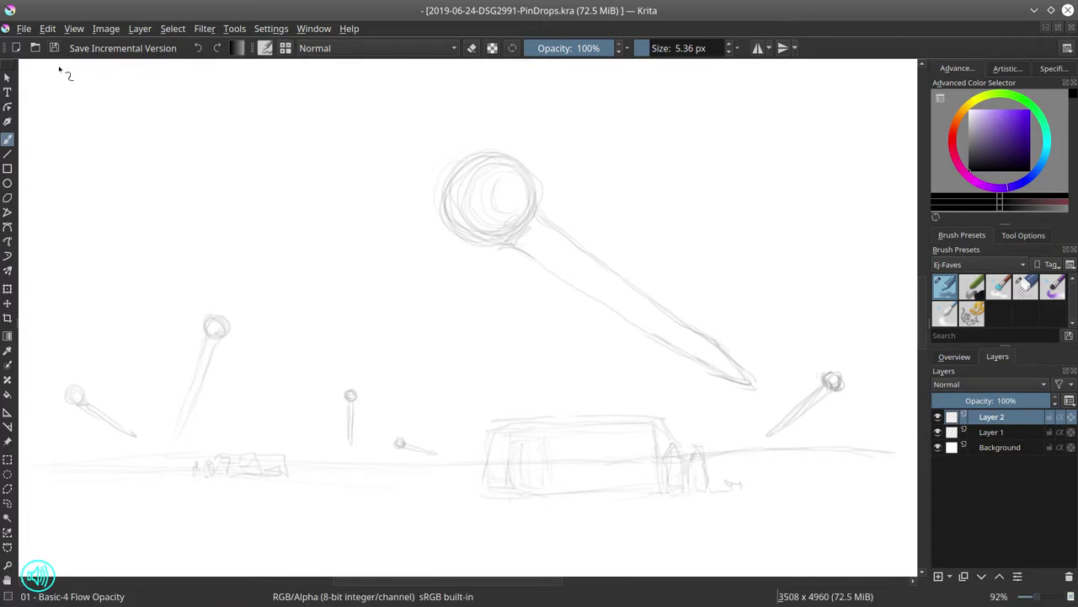
left_click_drag(679, 459, 668, 456)
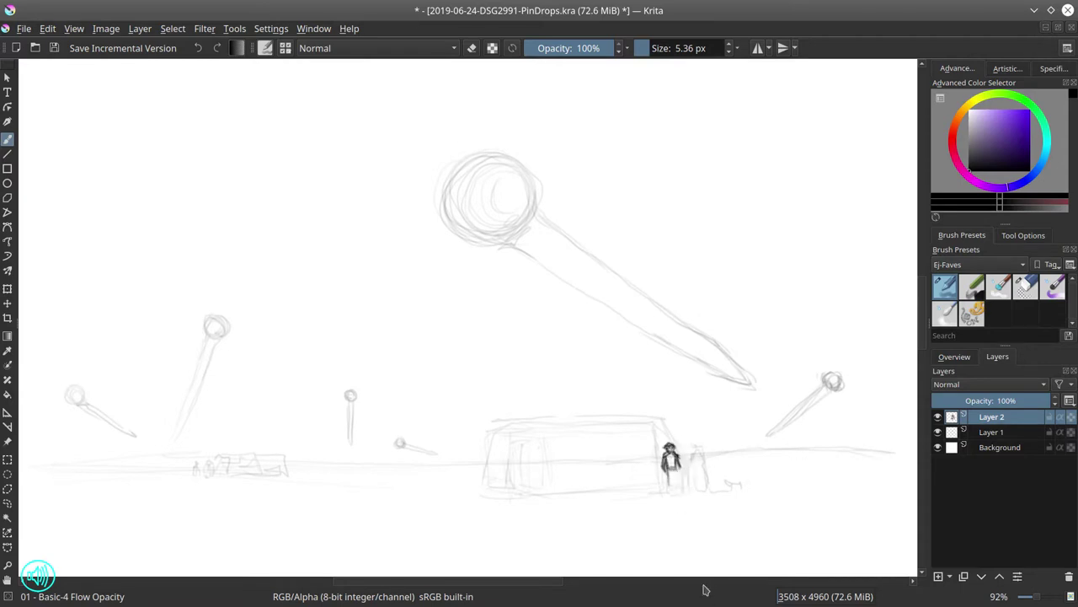
left_click(1025, 288)
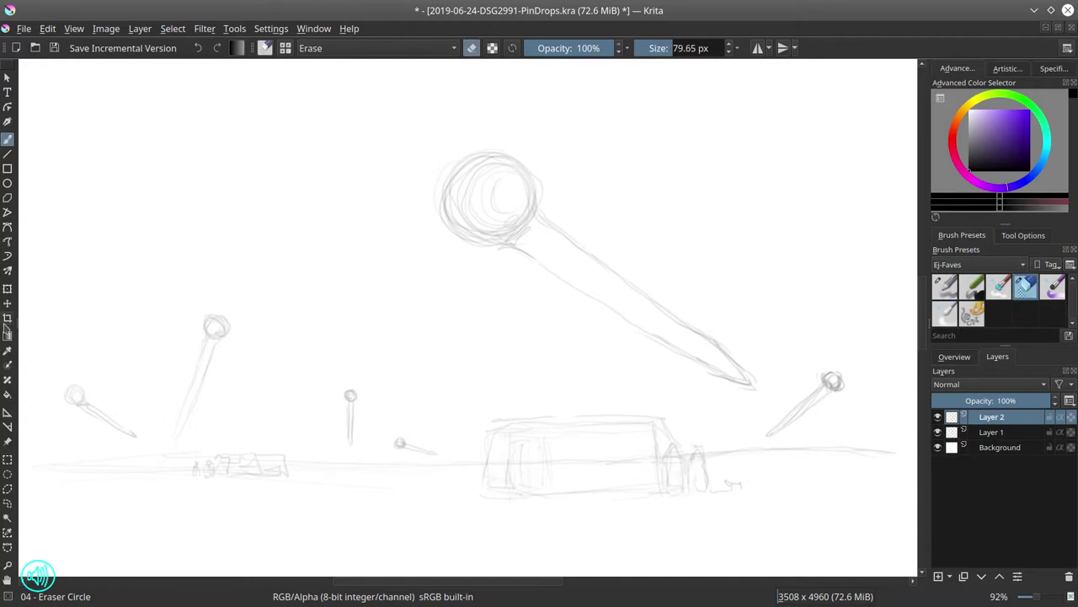
Crop the image to the area around the pins-and-trailer sketch.
key("c")
left_click_drag(202, 227, 530, 590)
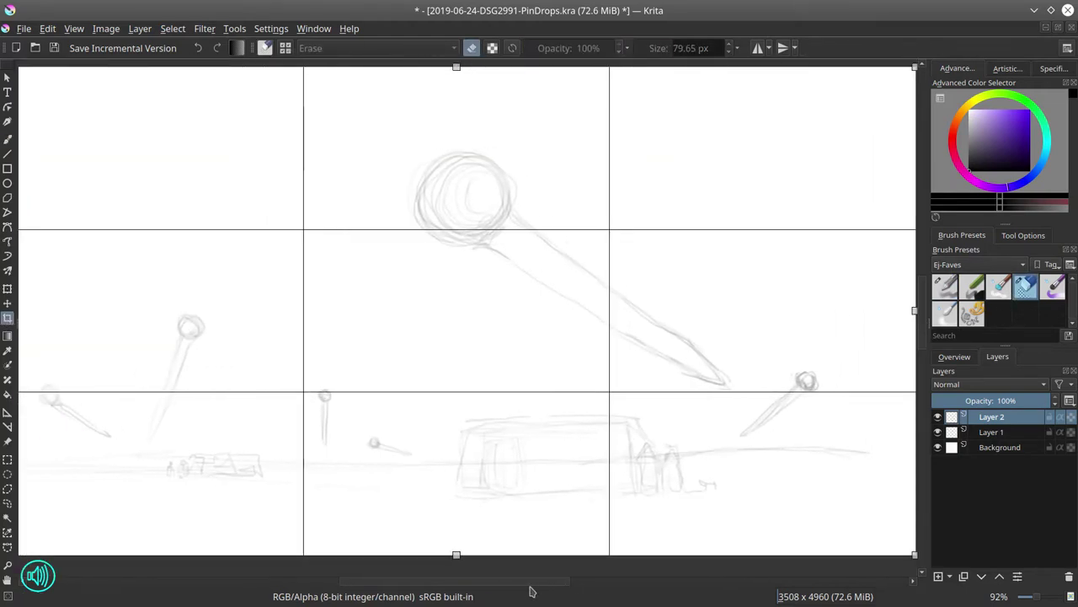
key("Return")
Set the canvas size to 1770 × 940 pixels.
left_click(106, 29)
left_click(132, 46)
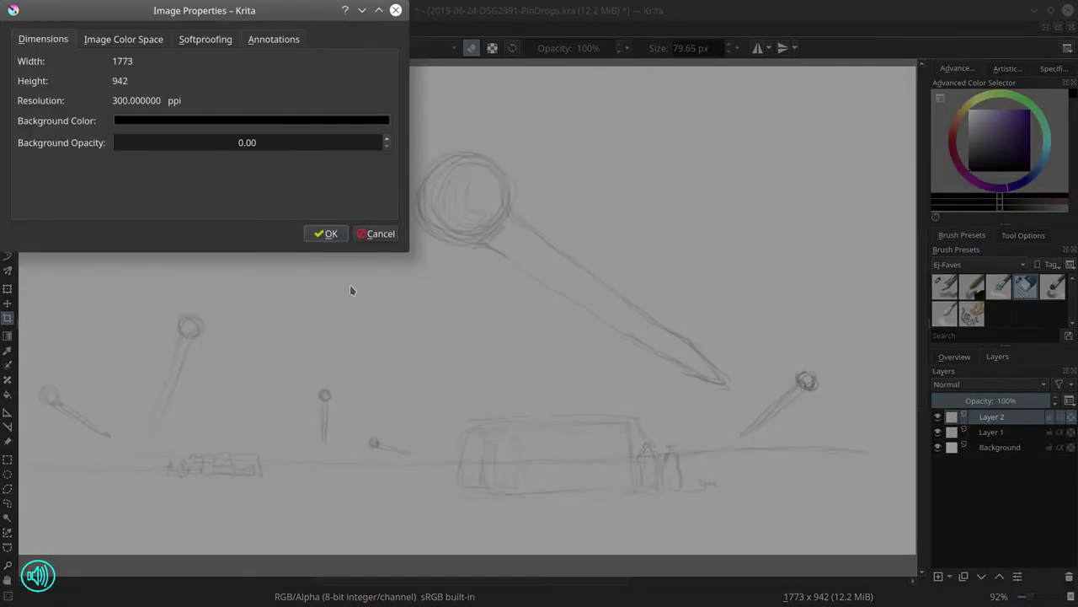
left_click(378, 234)
left_click(106, 28)
left_click(141, 258)
type("1770")
left_click(531, 218)
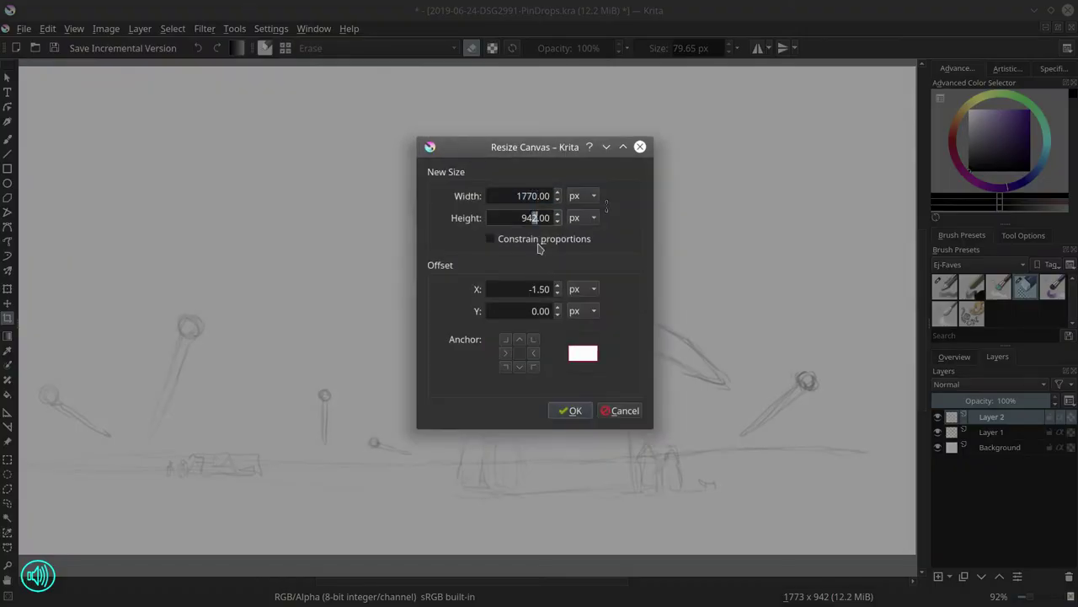
left_click(581, 417)
Return to the freehand brush with the normal sketching preset.
left_click(105, 28)
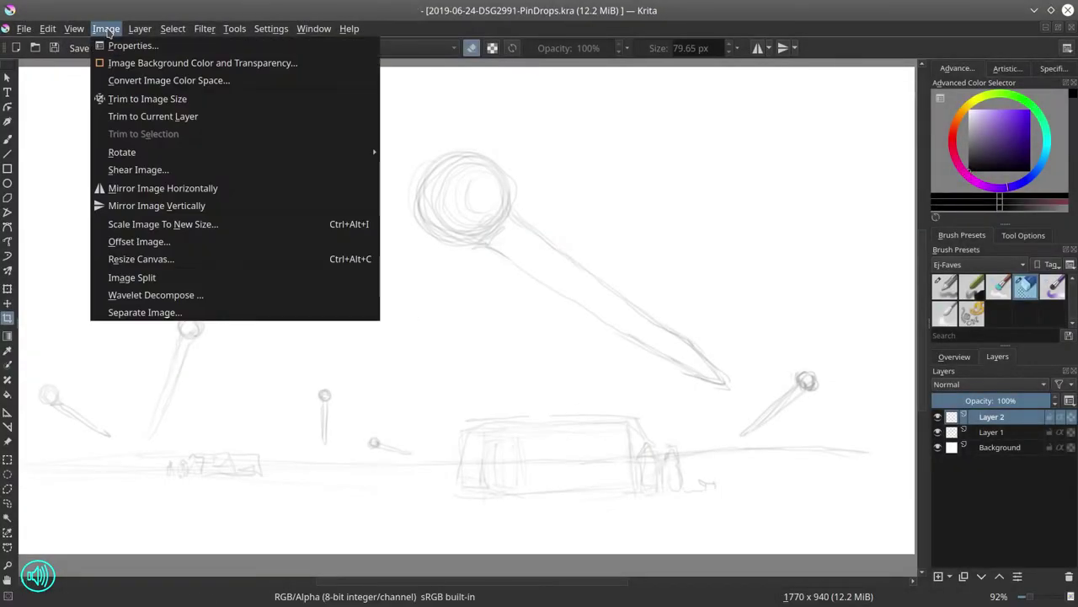
left_click(107, 30)
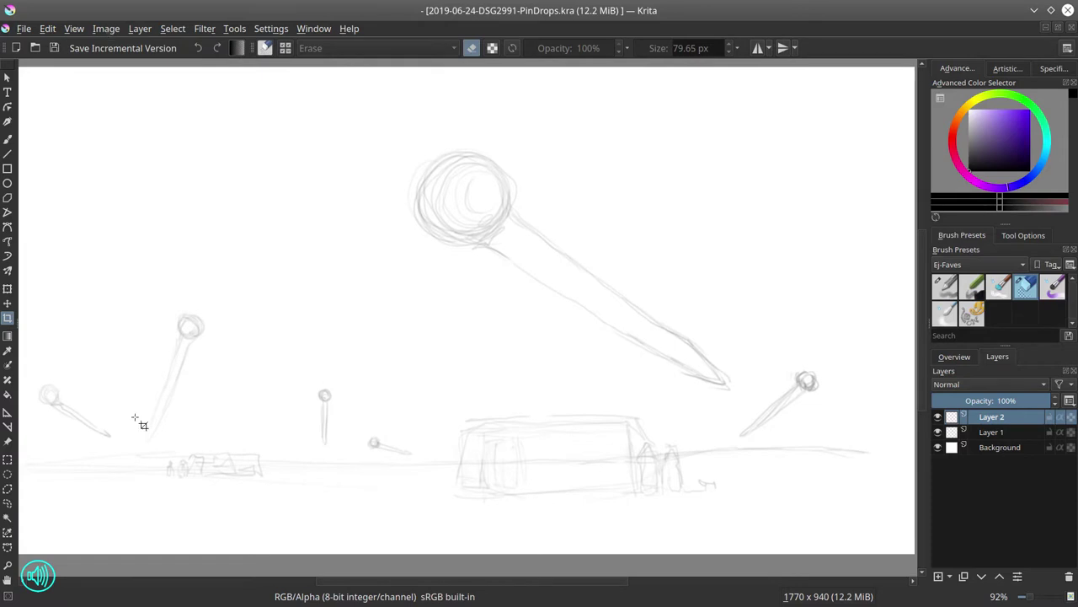
left_click(7, 139)
key("e")
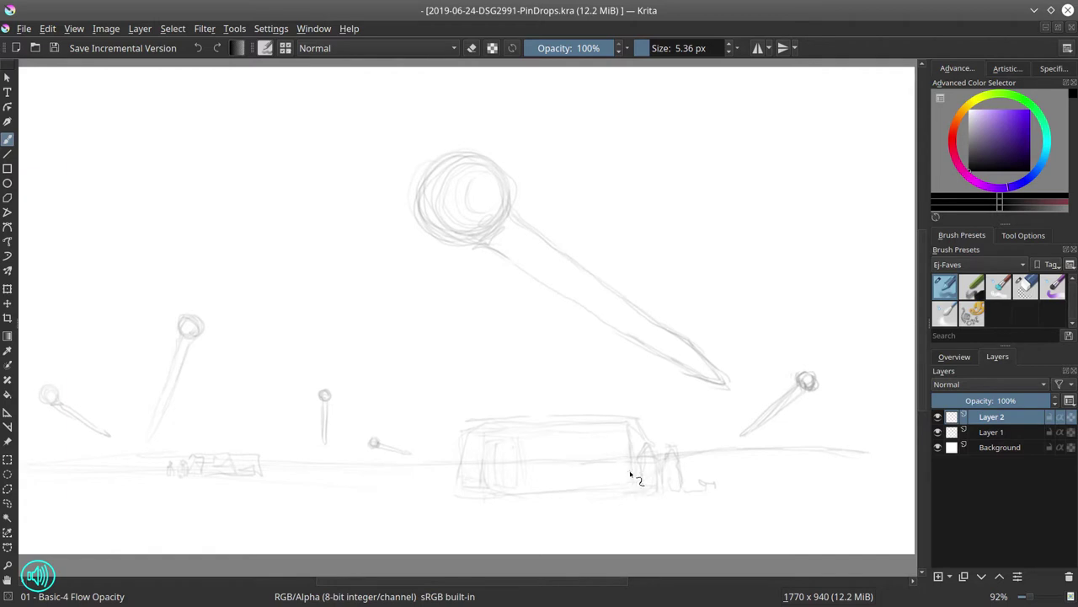
Zoom in and ink the box outline of the trailer's front, erasing the overly dark strokes.
scroll(640, 447, "up", 3)
mouse_move(272, 435)
left_mouse_down()
mouse_move(283, 397)
mouse_move(270, 456)
mouse_move(279, 472)
mouse_move(333, 463)
left_mouse_up()
mouse_move(283, 371)
left_mouse_down()
mouse_move(279, 423)
mouse_move(326, 417)
mouse_move(328, 460)
mouse_move(271, 469)
mouse_move(335, 466)
left_mouse_up()
left_click_drag(269, 462, 334, 465)
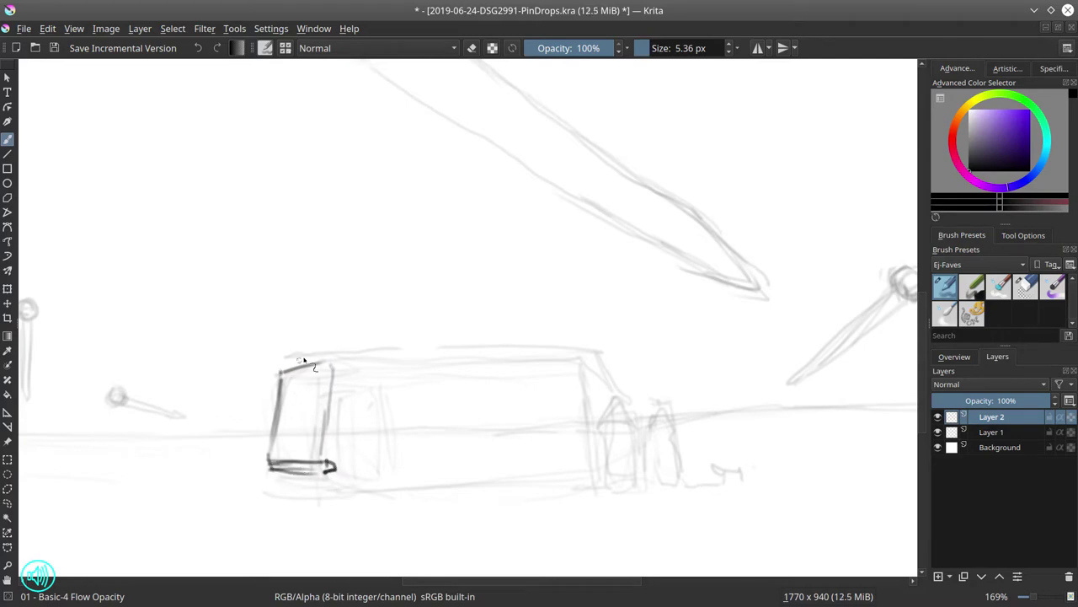
left_click_drag(285, 369, 350, 348)
left_click_drag(287, 408, 322, 402)
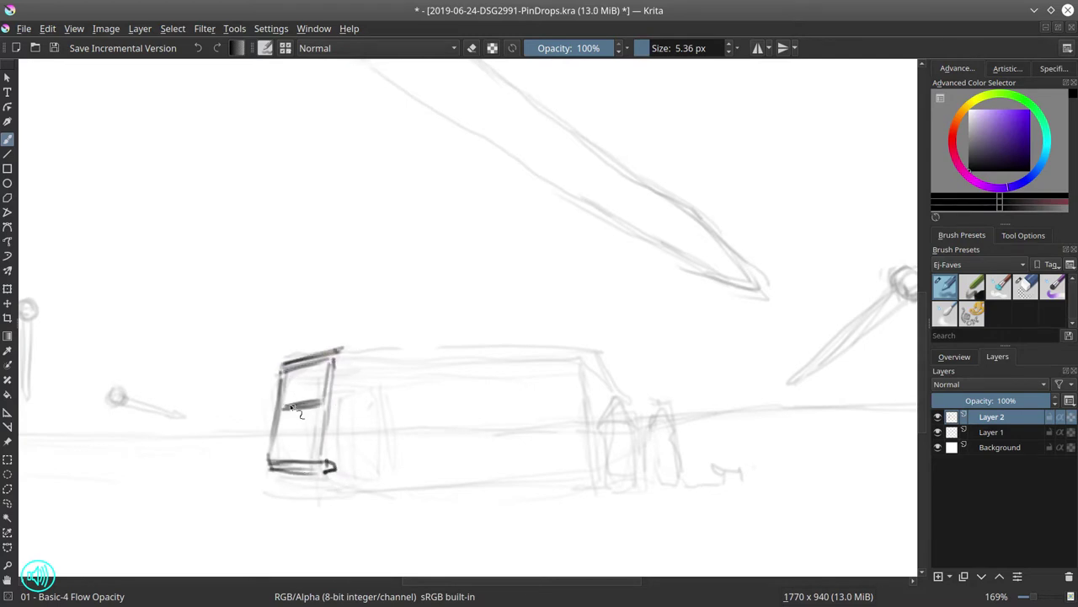
left_click_drag(283, 371, 268, 460)
key("e")
mouse_move(330, 356)
left_mouse_down()
mouse_move(274, 402)
mouse_move(286, 421)
mouse_move(344, 399)
left_mouse_up()
key("e")
Redraw the front box outline with a rounded band across it and its left side.
left_click_drag(261, 405, 333, 402)
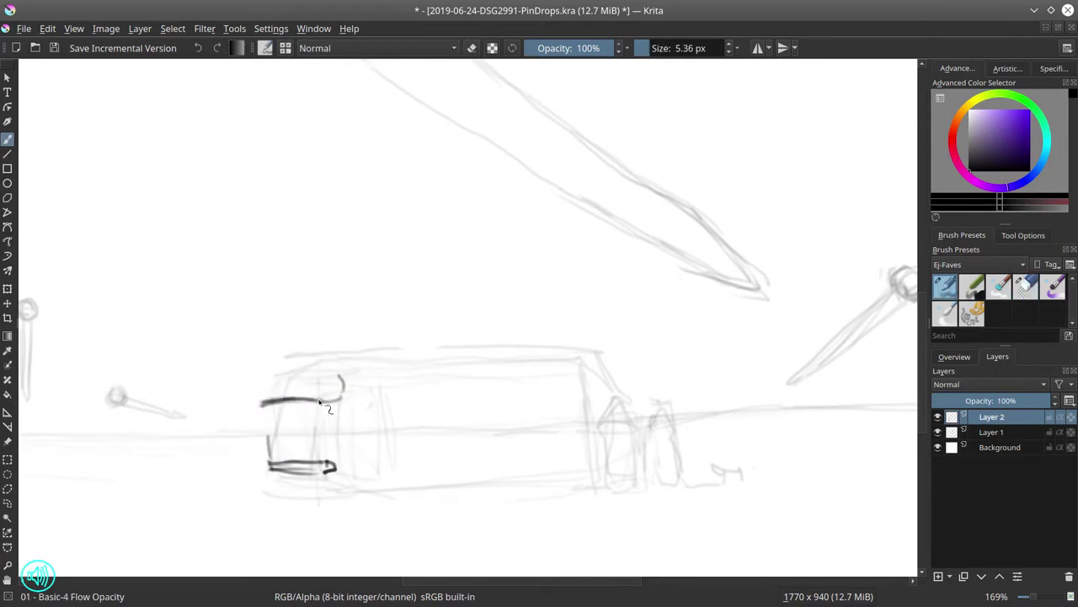
mouse_move(263, 384)
left_mouse_down()
mouse_move(261, 406)
mouse_move(300, 371)
mouse_move(329, 371)
mouse_move(346, 387)
left_mouse_up()
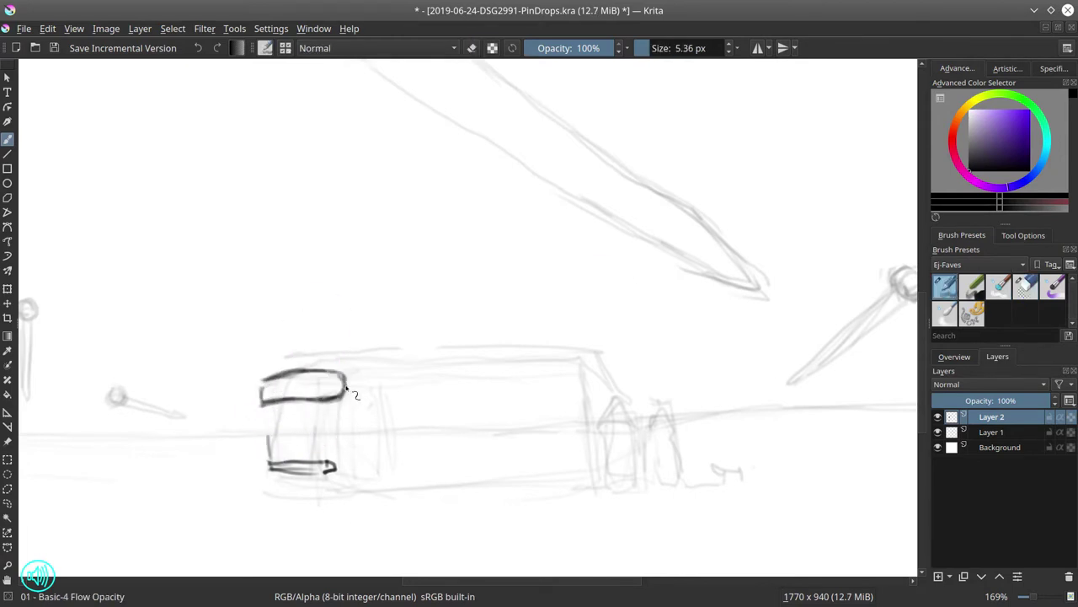
left_click_drag(261, 405, 273, 467)
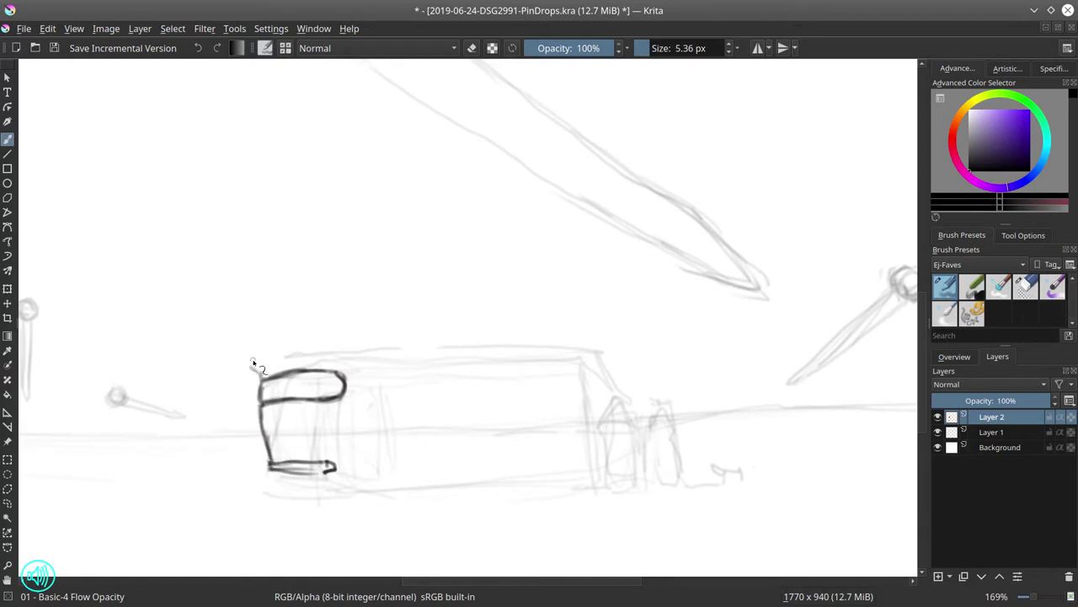
mouse_move(307, 346)
left_mouse_down()
mouse_move(313, 403)
mouse_move(354, 389)
mouse_move(317, 361)
mouse_move(339, 339)
mouse_move(368, 355)
left_mouse_up()
key("e")
key("/")
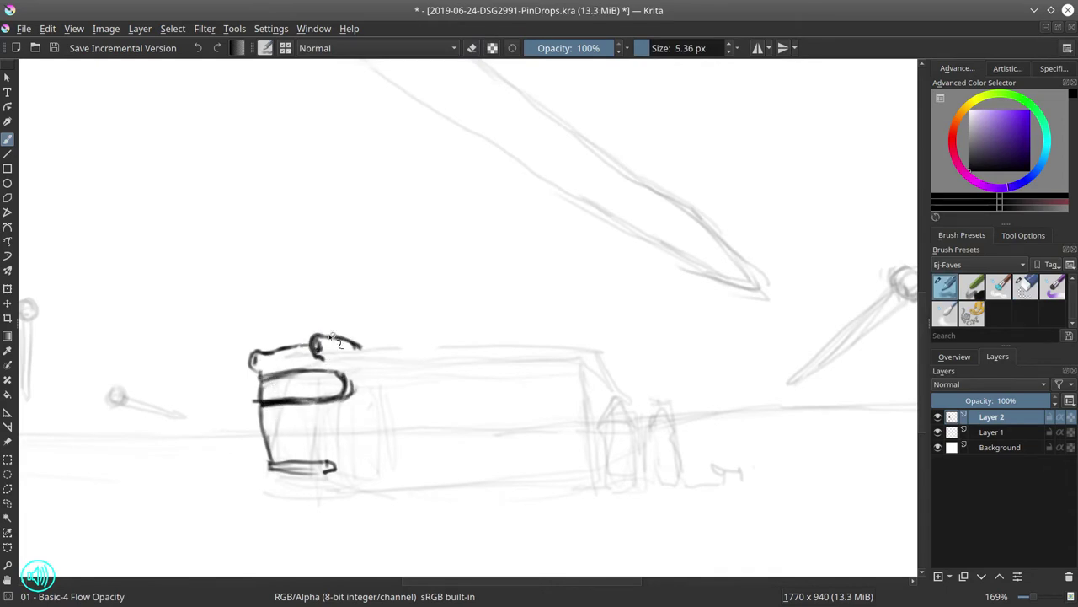
Extend the roof line along the trailer and add small detail marks on the front.
mouse_move(251, 361)
left_mouse_down()
mouse_move(337, 335)
mouse_move(375, 363)
mouse_move(506, 346)
left_mouse_up()
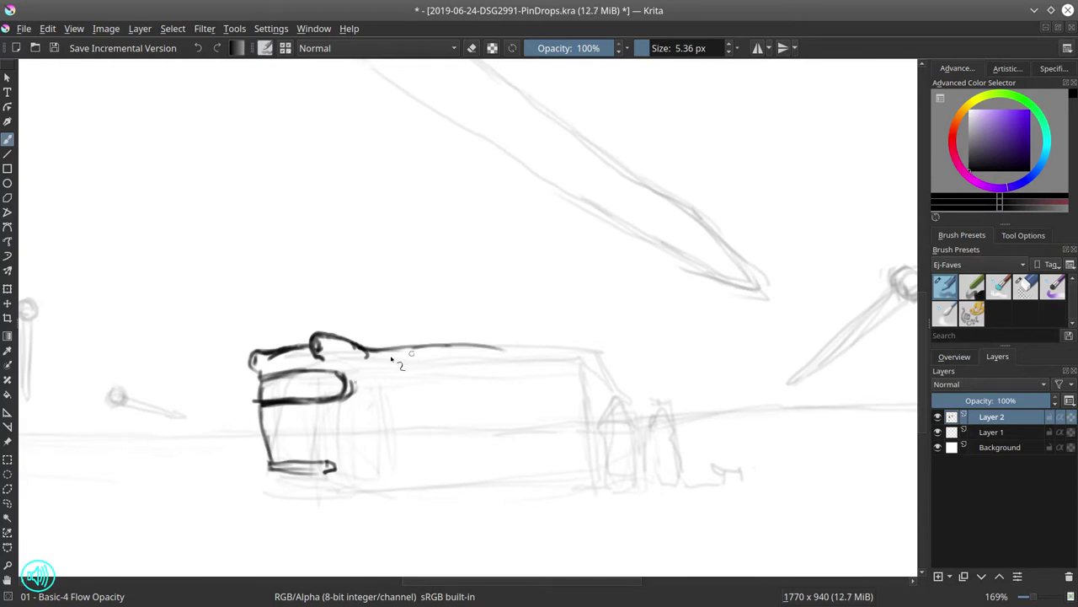
mouse_move(401, 361)
left_mouse_down()
mouse_move(420, 394)
mouse_move(379, 414)
left_mouse_up()
mouse_move(337, 446)
left_mouse_down()
mouse_move(352, 430)
mouse_move(354, 451)
left_mouse_up()
left_click_drag(263, 430, 271, 460)
left_click_drag(338, 426, 342, 453)
left_click_drag(327, 465, 363, 472)
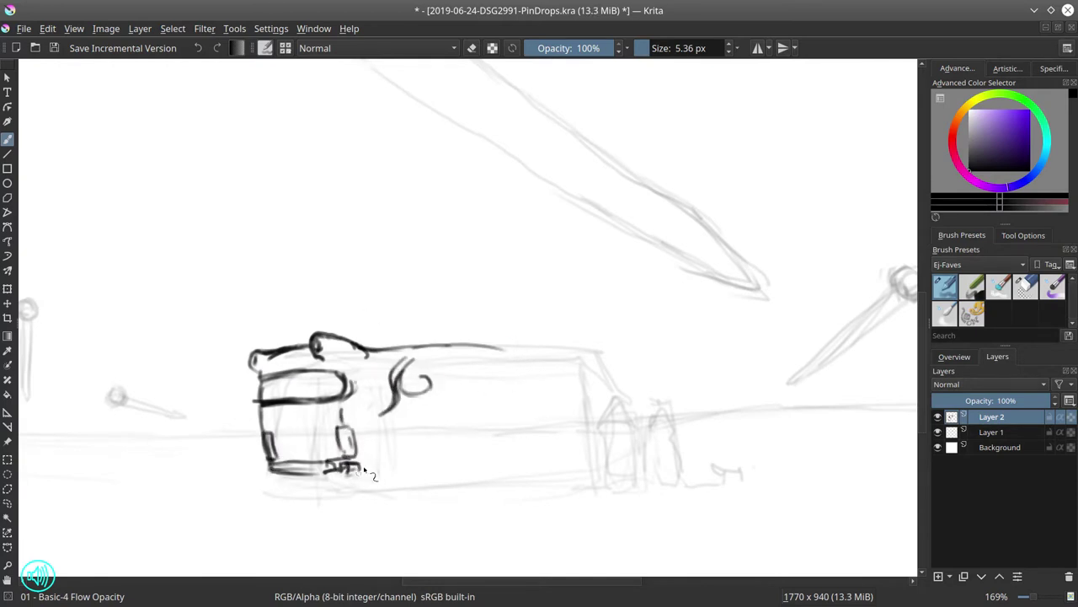
key("/")
left_click_drag(417, 375, 389, 409)
key("/")
left_click_drag(347, 476, 379, 477)
Draw the trailer's bottom edge with a wheel fender and front and rear wheels.
mouse_move(286, 475)
left_mouse_down()
mouse_move(367, 481)
mouse_move(431, 439)
mouse_move(466, 472)
left_mouse_up()
left_click_drag(411, 479, 371, 483)
mouse_move(465, 475)
left_mouse_down()
mouse_move(408, 483)
mouse_move(437, 489)
left_mouse_up()
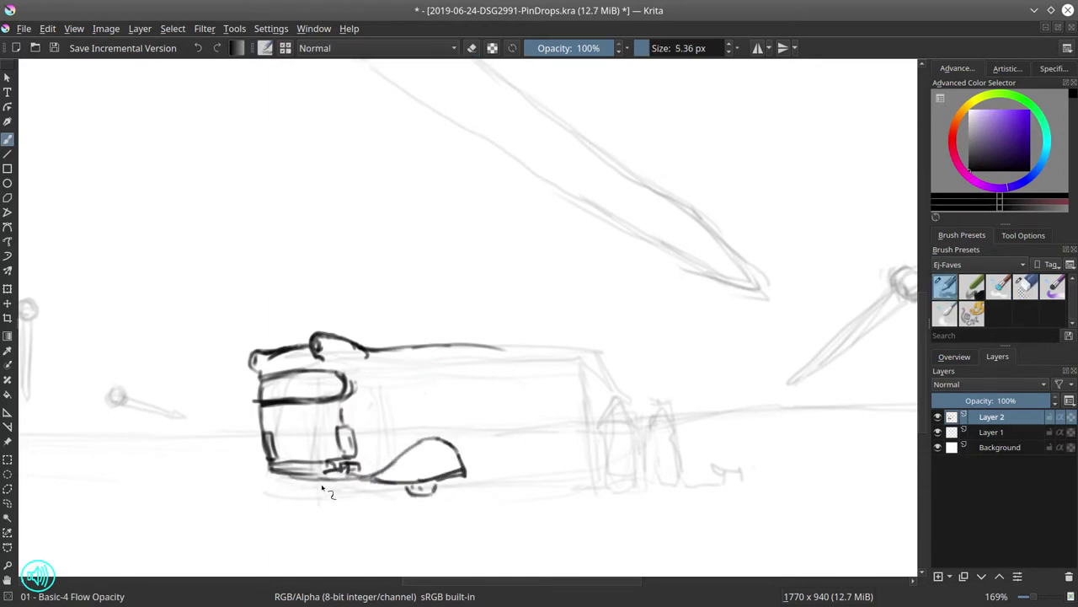
left_click_drag(337, 486, 379, 497)
mouse_move(403, 484)
left_mouse_down()
mouse_move(421, 497)
mouse_move(446, 490)
left_mouse_up()
left_click_drag(446, 474, 465, 485)
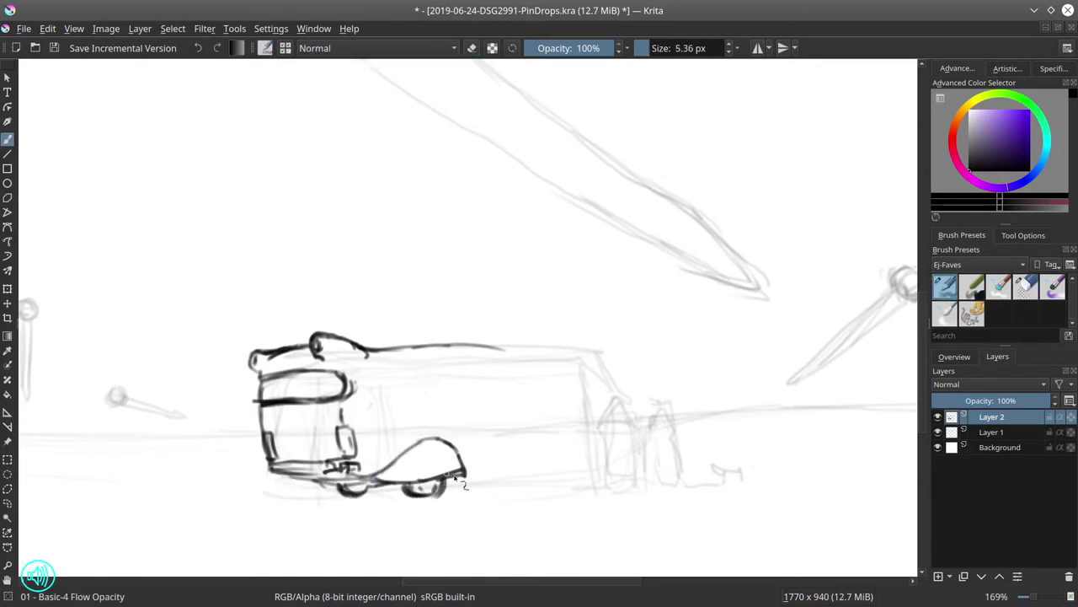
Add an oval side window, a tall rear door, the rear wheel arch and a tail light.
left_click_drag(508, 361, 627, 389)
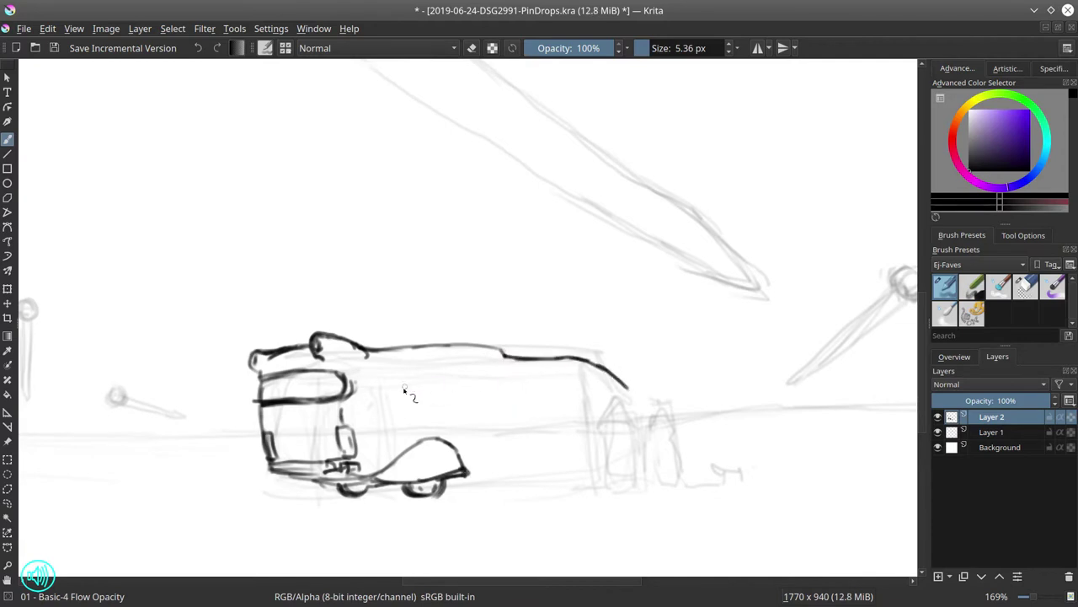
mouse_move(431, 389)
left_mouse_down()
mouse_move(531, 389)
mouse_move(432, 406)
mouse_move(534, 402)
left_mouse_up()
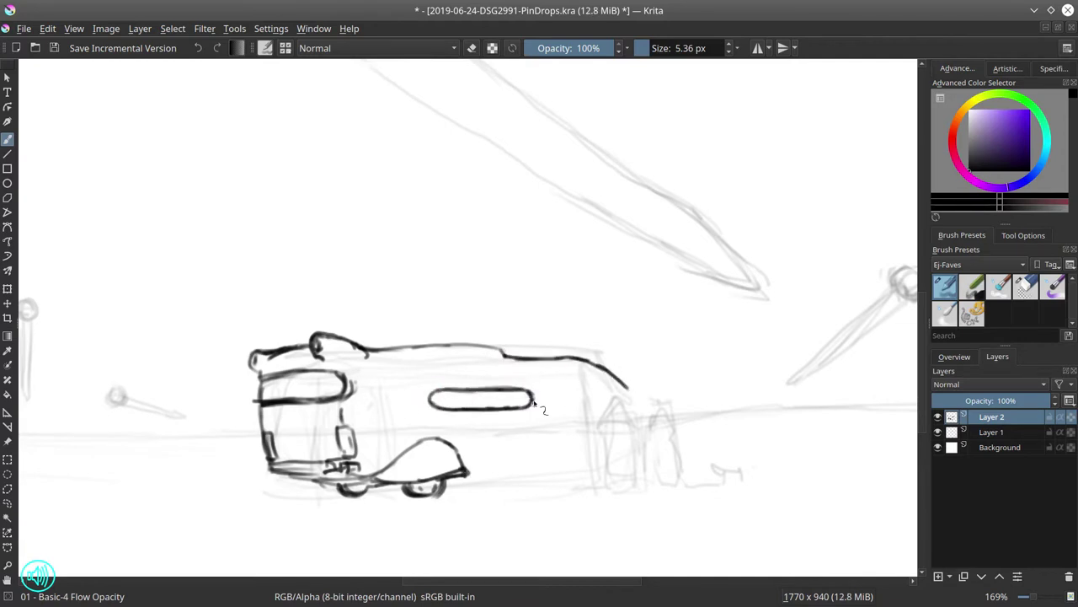
left_click_drag(470, 472, 551, 466)
key("e")
mouse_move(370, 492)
left_mouse_down()
mouse_move(341, 495)
mouse_move(381, 493)
mouse_move(383, 483)
left_mouse_up()
key("e")
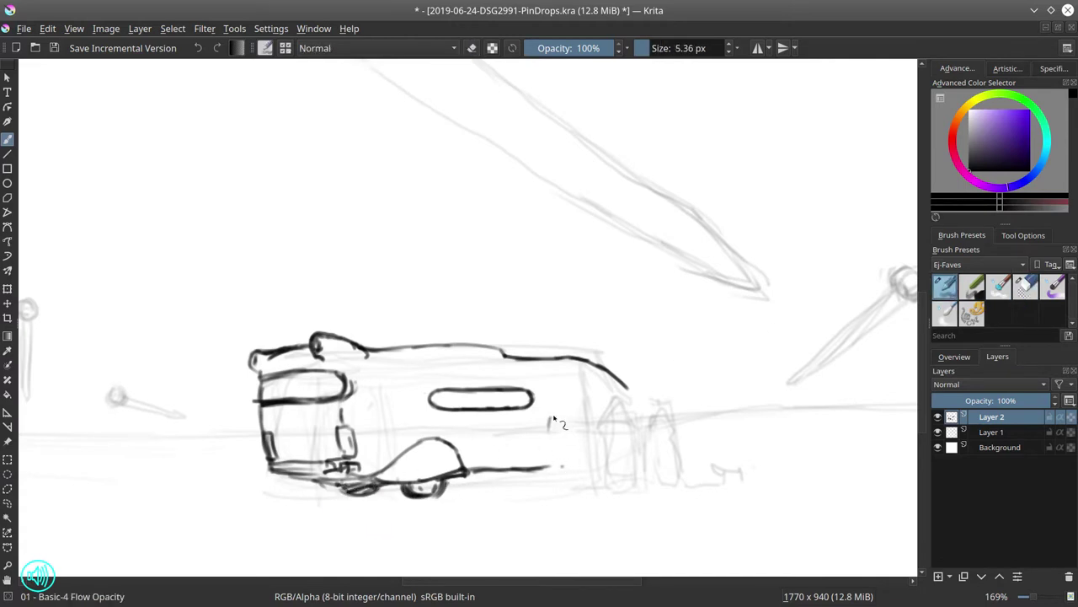
mouse_move(554, 419)
left_mouse_down()
mouse_move(573, 439)
mouse_move(547, 476)
mouse_move(573, 480)
mouse_move(549, 466)
mouse_move(579, 472)
mouse_move(614, 421)
mouse_move(637, 431)
left_mouse_up()
left_click_drag(626, 388, 632, 422)
left_click_drag(581, 472, 609, 469)
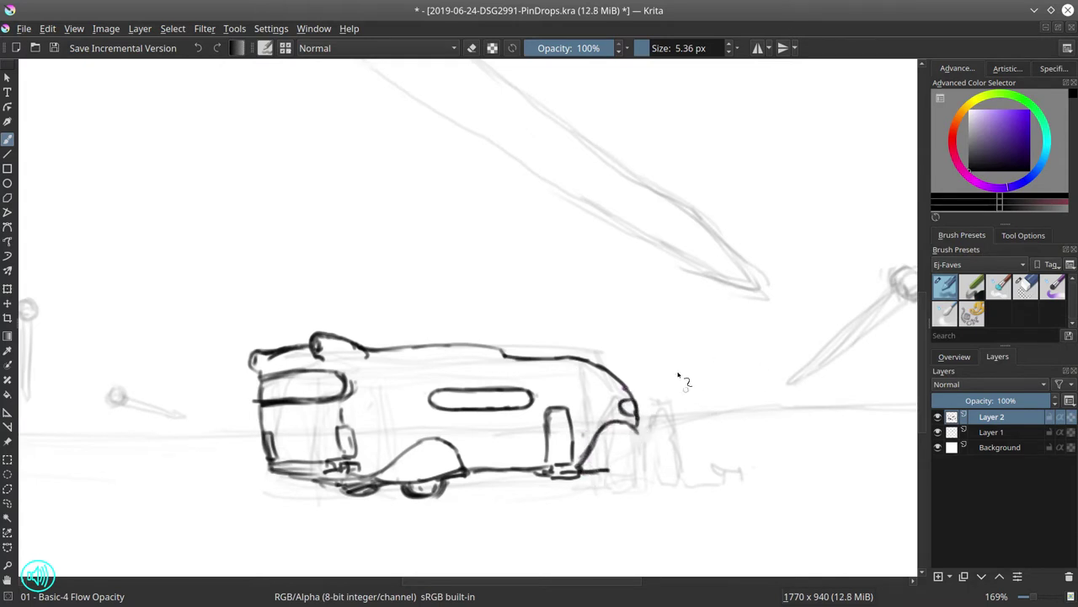
left_click_drag(333, 486, 361, 492)
key("e")
key("e")
mouse_move(654, 414)
left_mouse_down()
mouse_move(669, 422)
mouse_move(653, 433)
mouse_move(655, 480)
mouse_move(668, 452)
left_mouse_up()
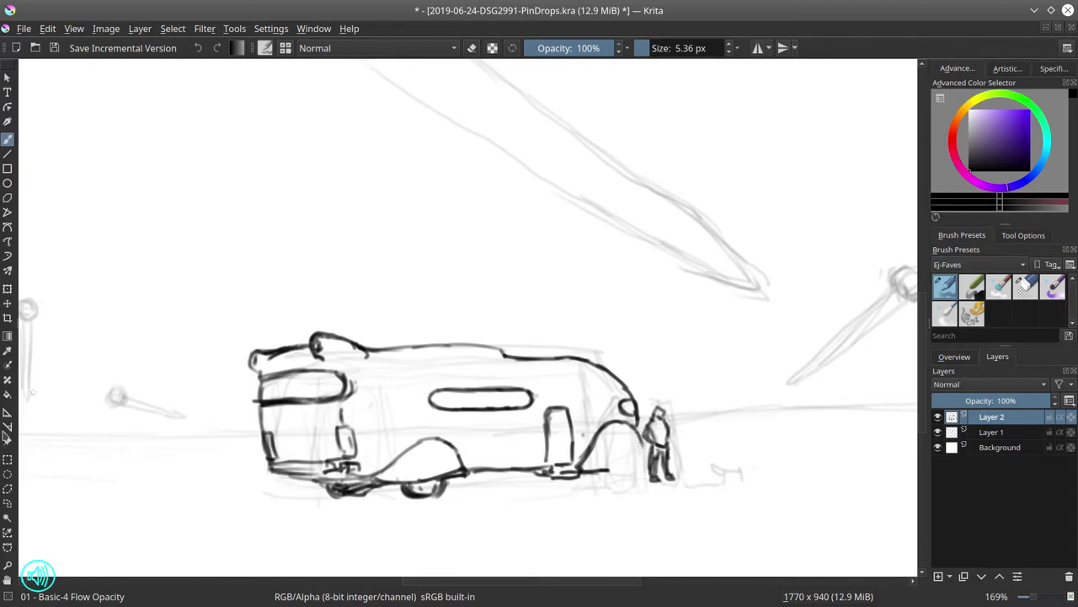
Select the small figure and move it right beside the trailer.
key("ctrl+r")
left_click_drag(642, 393, 679, 499)
key("t")
left_click_drag(696, 436, 710, 448)
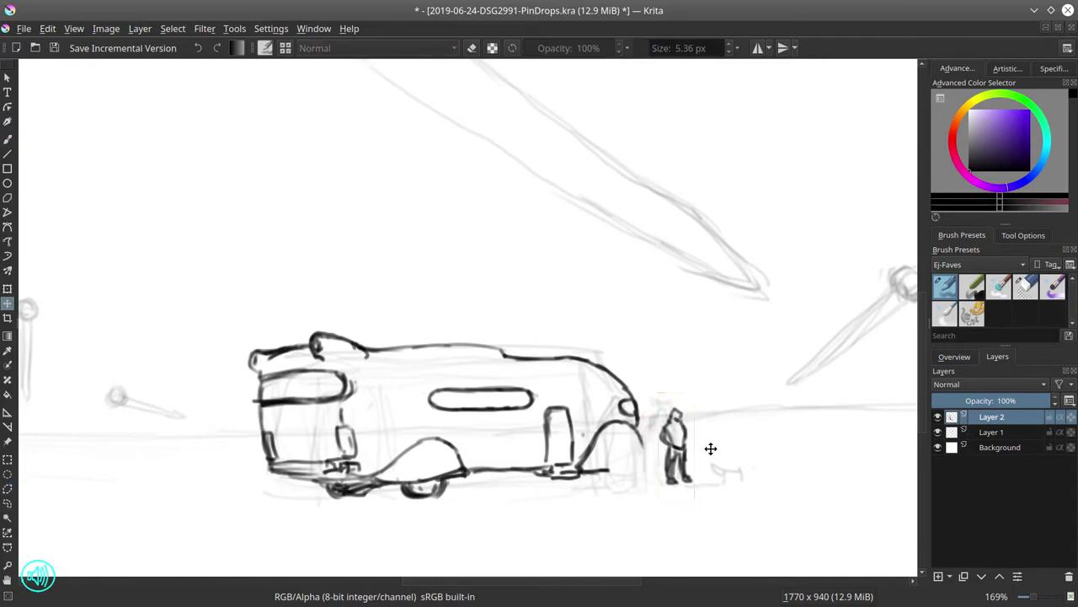
left_click(8, 139)
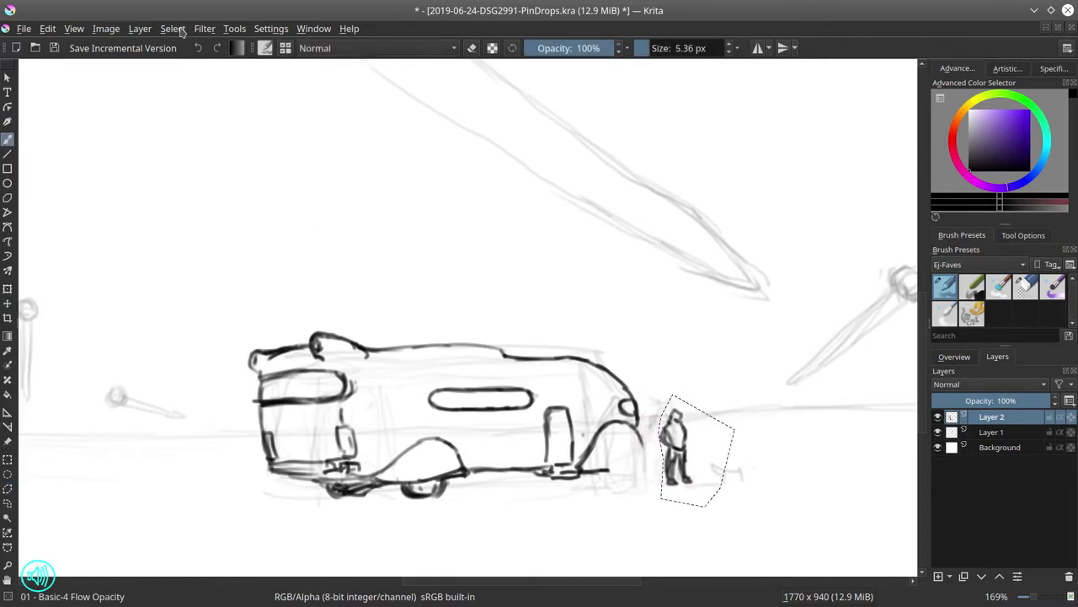
Rework the door, sketch a chair beside the figure, position it, and clear the selection.
mouse_move(544, 403)
left_mouse_down()
mouse_move(571, 401)
mouse_move(577, 434)
left_mouse_up()
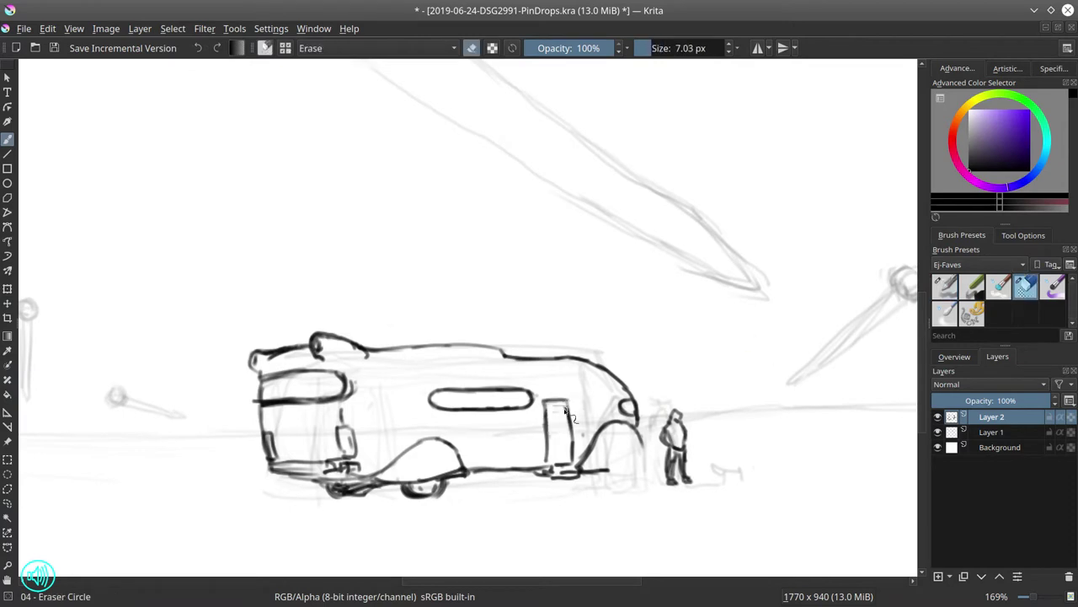
left_click_drag(600, 469, 639, 454)
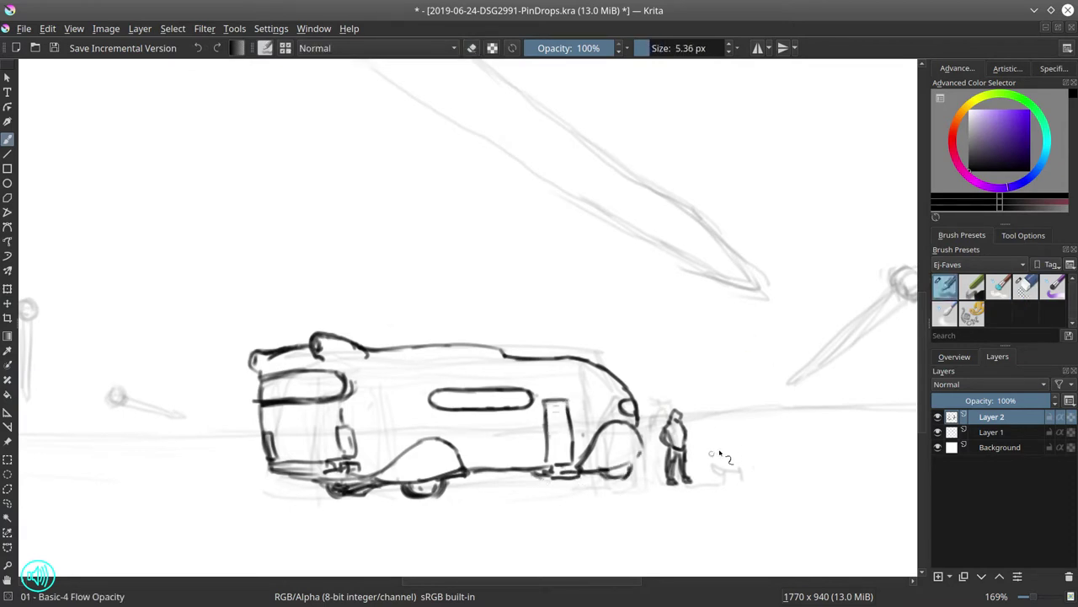
left_click_drag(723, 440, 716, 440)
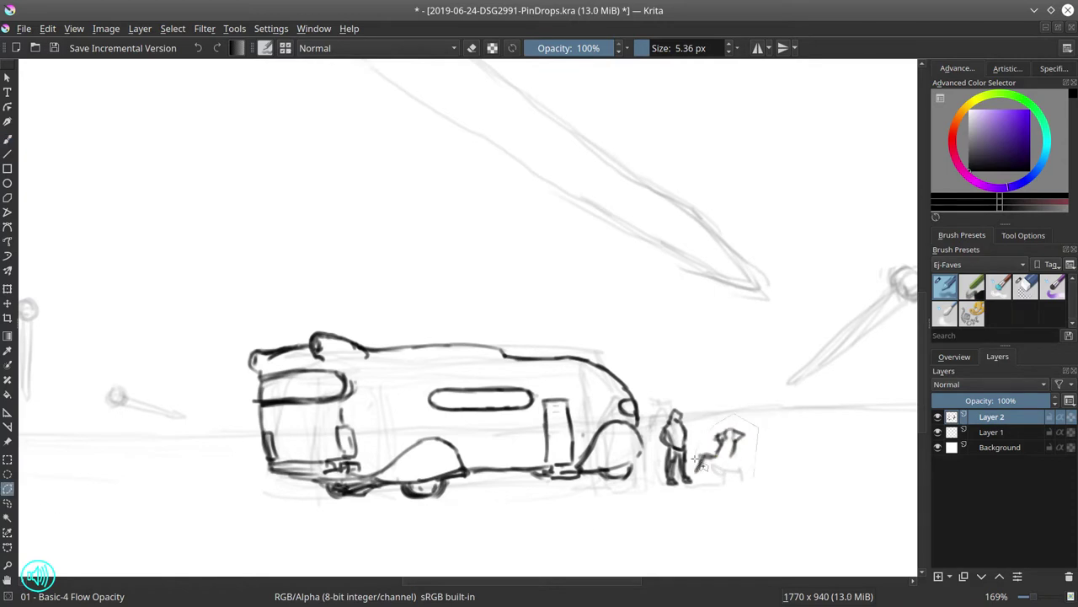
key("t")
left_click_drag(787, 471, 798, 481)
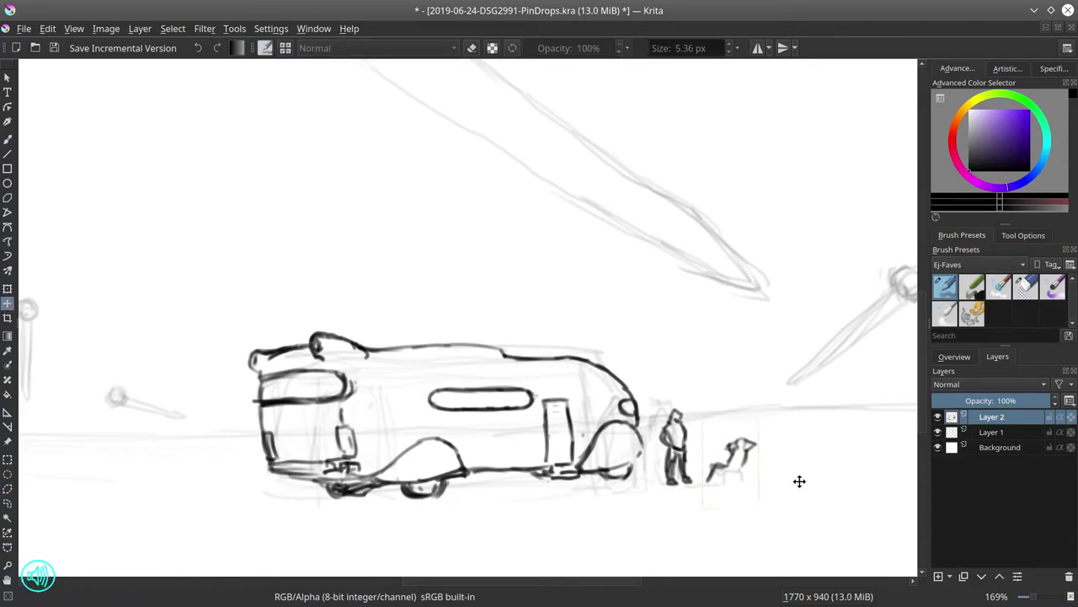
key("ctrl+t")
left_click(173, 28)
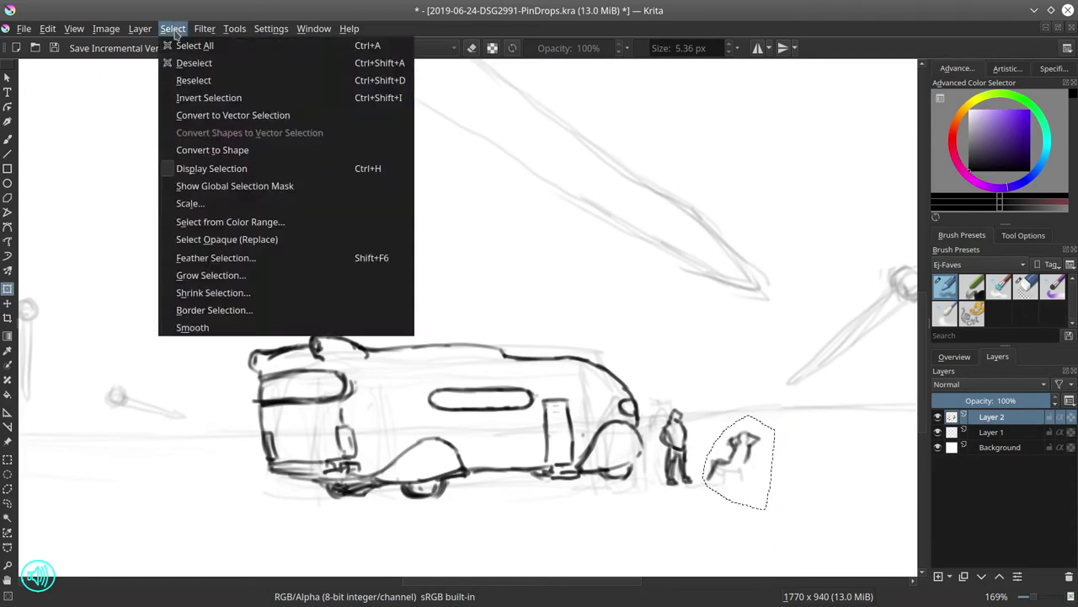
left_click(179, 64)
key("b")
mouse_move(748, 471)
left_mouse_down()
mouse_move(725, 481)
mouse_move(736, 440)
mouse_move(719, 454)
mouse_move(752, 485)
left_mouse_up()
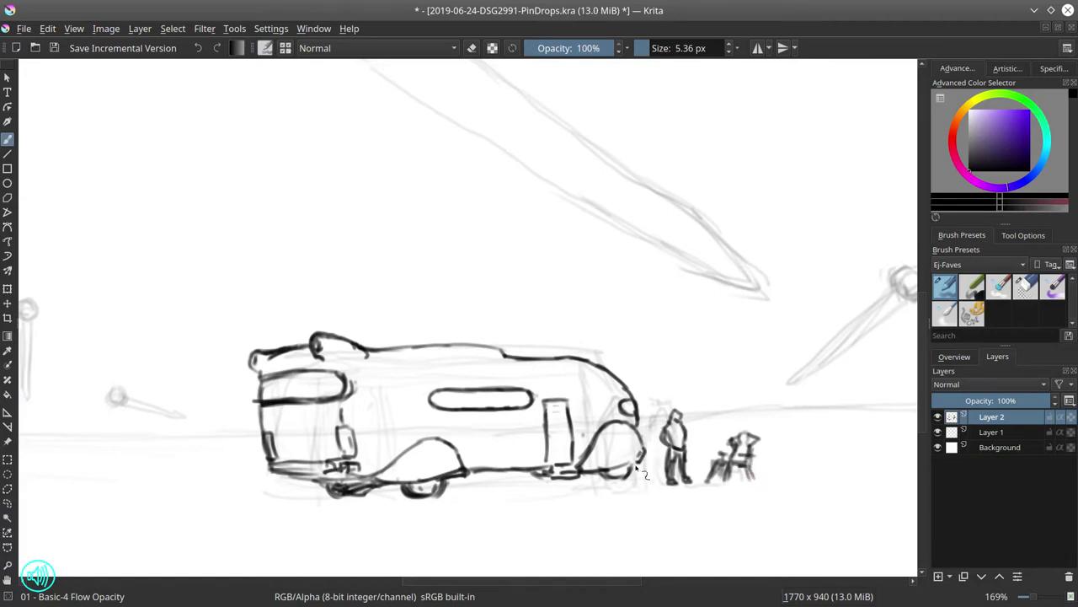
Hide the rough Layer 1 sketch and mirror the image horizontally.
left_click(1025, 287)
left_click(937, 431)
left_click(105, 28)
left_click(134, 188)
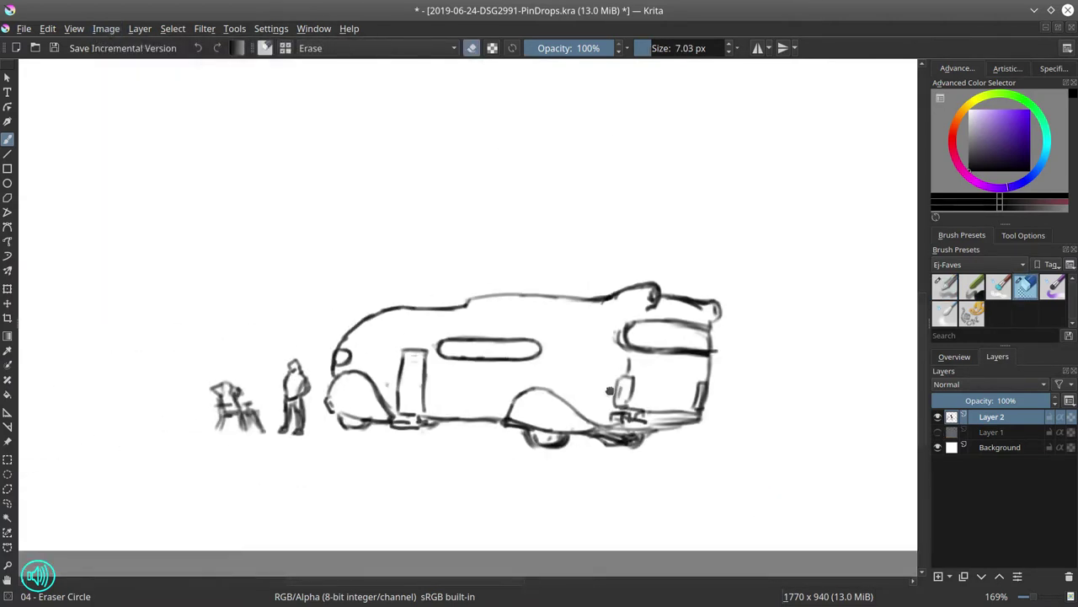
Select around the whole sketch and rotate it slightly.
left_click(7, 489)
left_click(156, 337)
left_click(241, 458)
left_click(843, 385)
double_click(289, 211)
key("ctrl+t")
left_click_drag(876, 404, 875, 446)
key("Return")
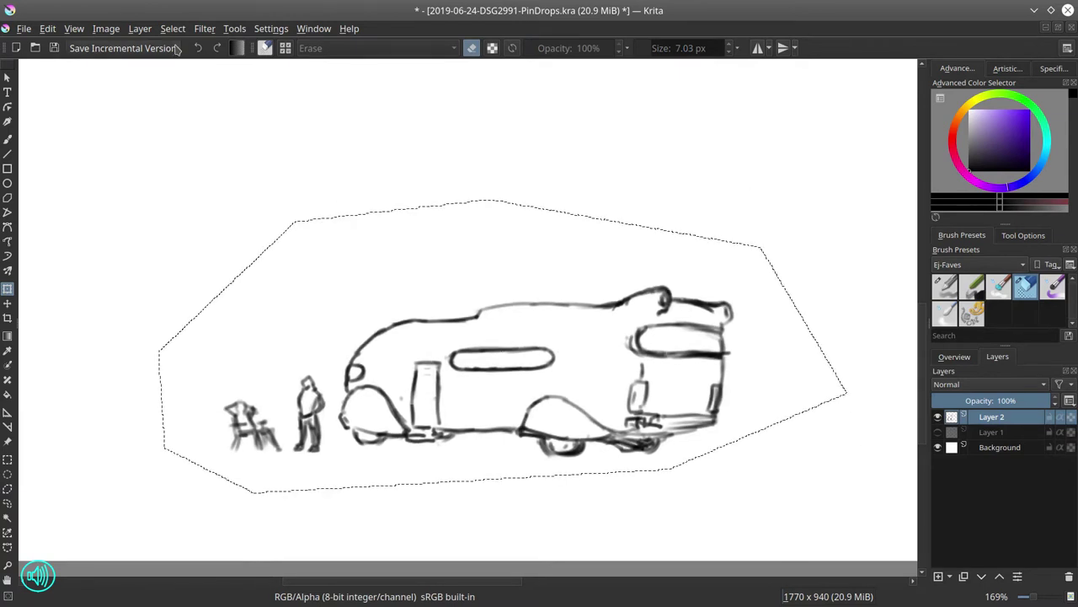
key("ctrl+shift+a")
Reshape the trailer's back end with a perspective transform, then deselect.
key("ctrl+r")
mouse_move(596, 239)
left_mouse_down()
mouse_move(608, 268)
mouse_move(809, 504)
mouse_move(830, 502)
mouse_move(596, 242)
left_mouse_up()
key("ctrl+t")
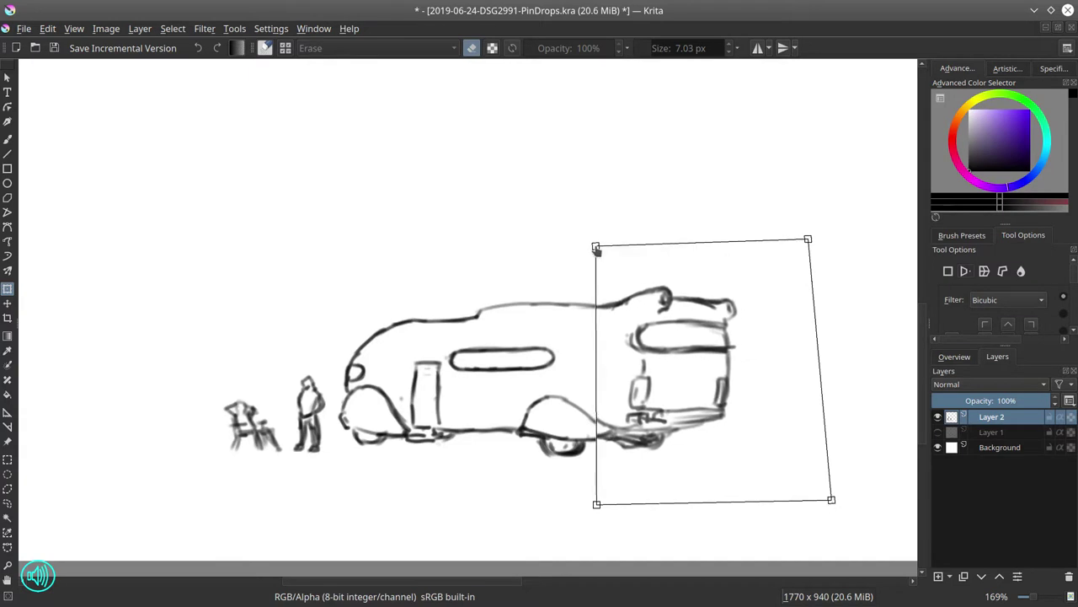
left_click_drag(804, 240, 794, 258)
left_click_drag(596, 243, 596, 250)
key("Return")
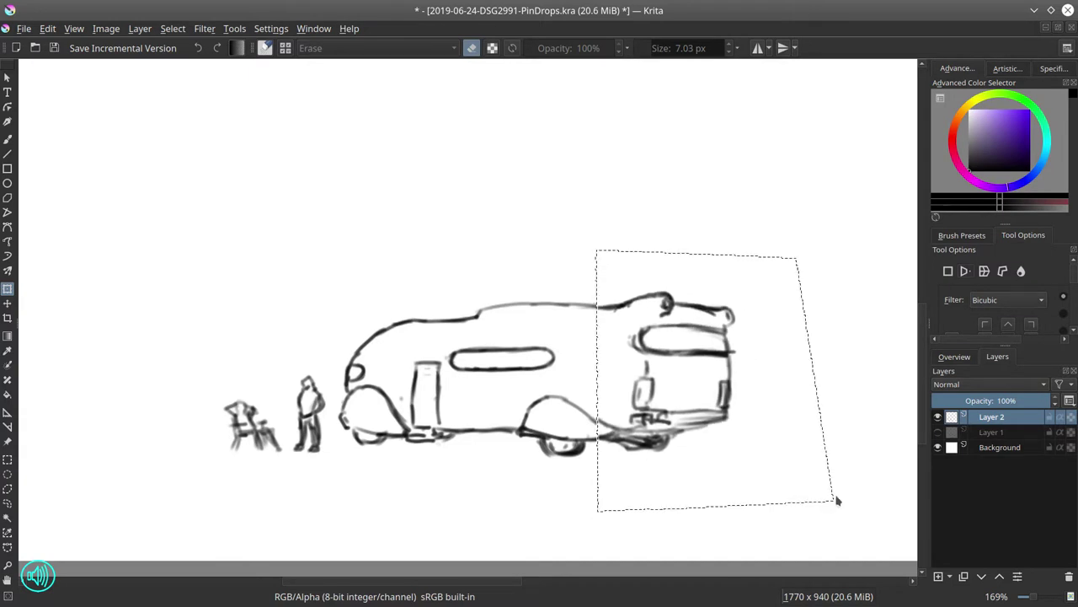
left_click(172, 28)
left_click(181, 62)
Darken the trailer's bottom and back edges and the chair, then reshow Layer 1.
key("b")
left_click(961, 235)
key("slash")
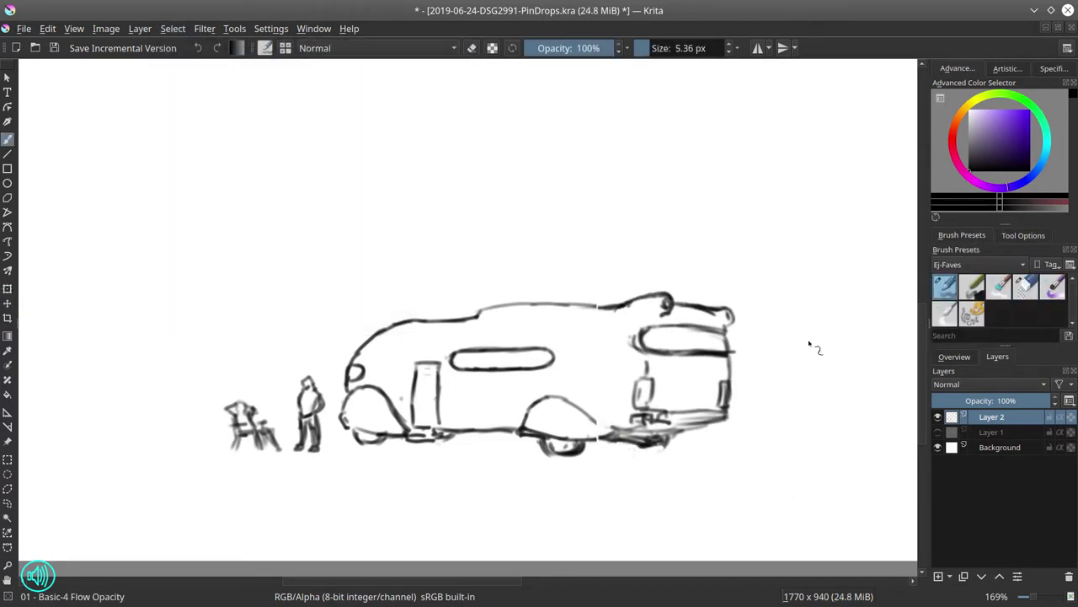
left_click_drag(594, 425, 732, 420)
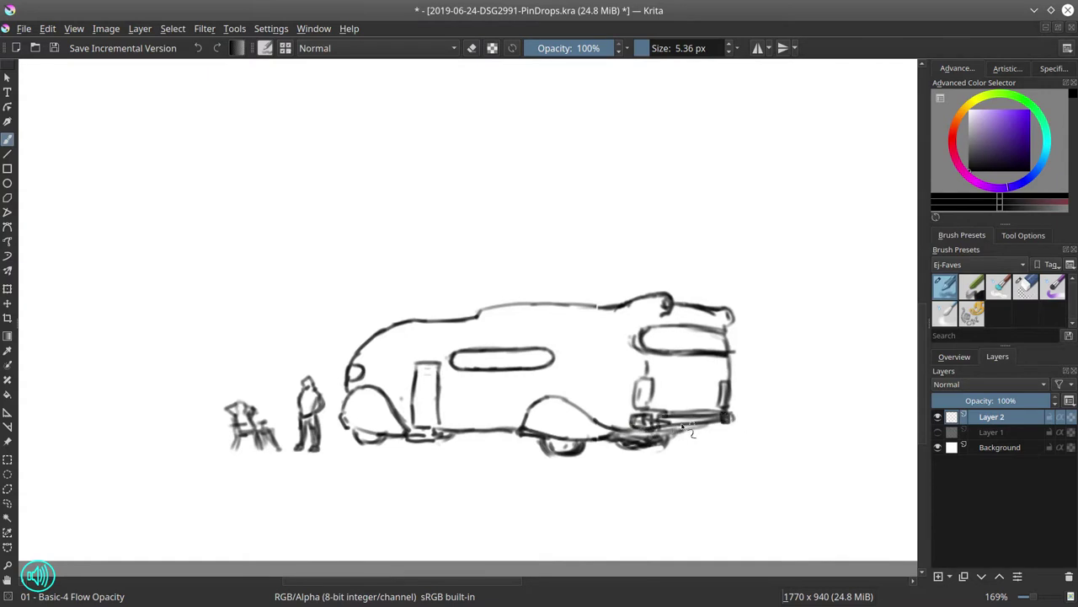
left_click_drag(727, 383, 721, 337)
key("slash")
key("slash")
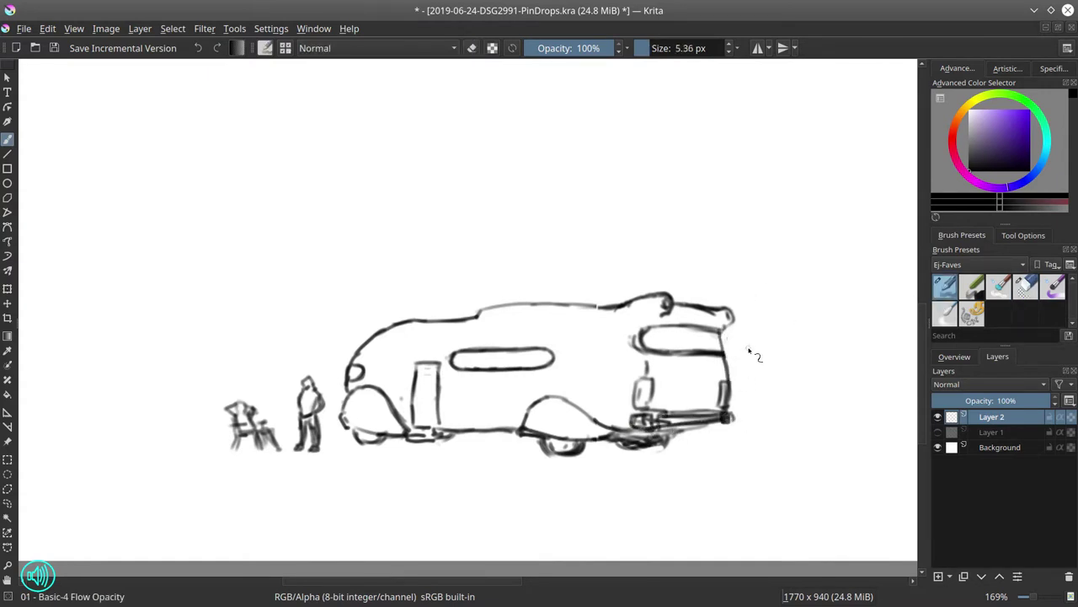
mouse_move(245, 439)
left_mouse_down()
mouse_move(248, 459)
mouse_move(227, 408)
mouse_move(256, 432)
left_mouse_up()
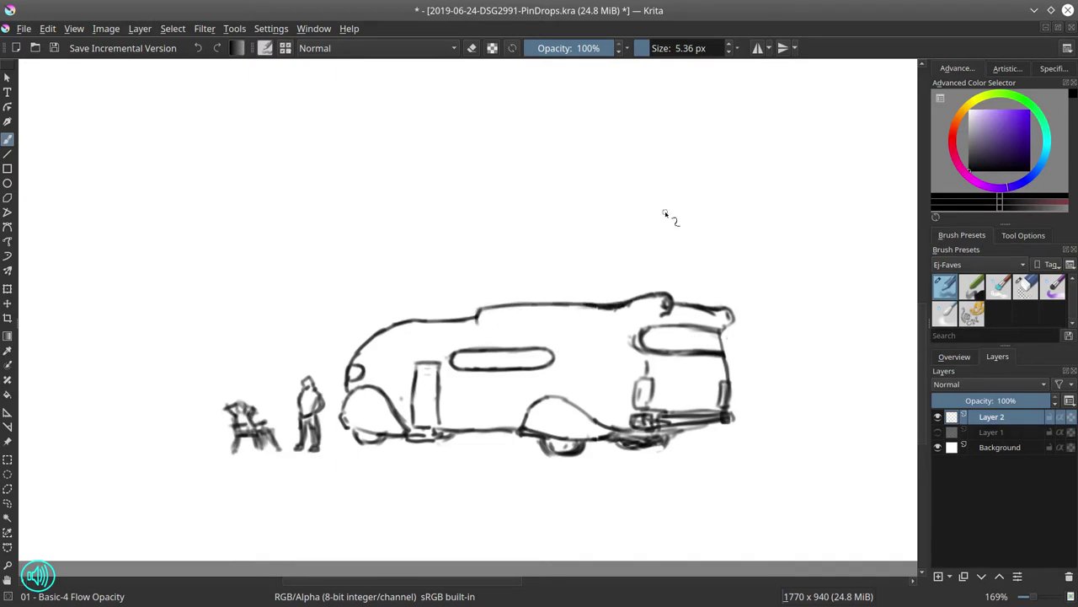
left_click(937, 432)
Zoom in and ink the tent, its window and the small figure beside it.
key("2")
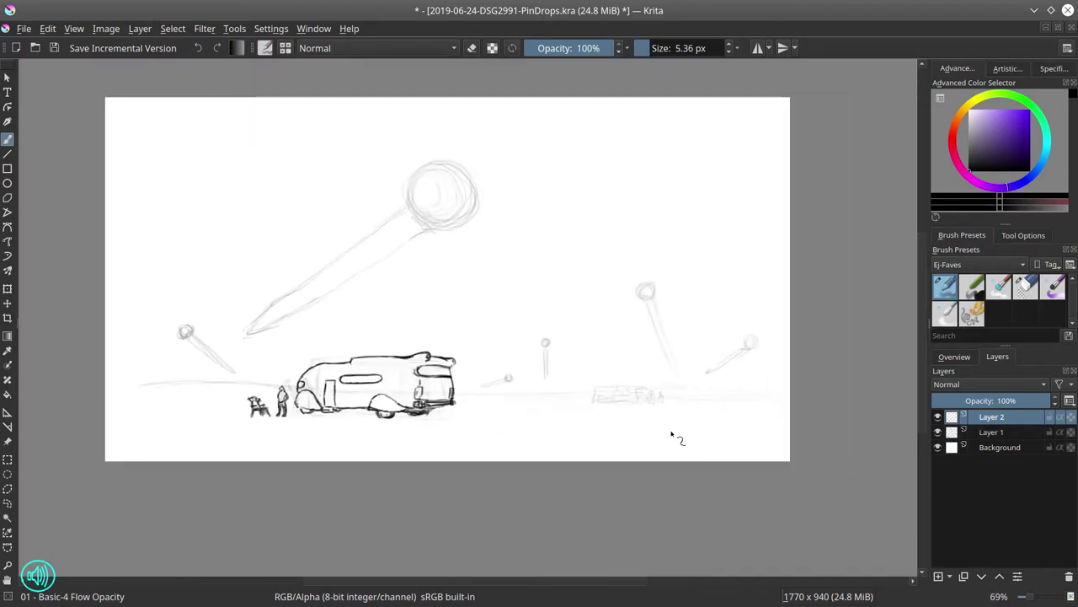
mouse_move(681, 441)
left_mouse_down()
mouse_move(564, 384)
mouse_move(578, 365)
mouse_move(602, 362)
mouse_move(592, 378)
mouse_move(558, 387)
mouse_move(582, 362)
mouse_move(602, 368)
mouse_move(557, 400)
mouse_move(598, 401)
left_mouse_up()
left_click_drag(529, 401, 570, 368)
mouse_move(584, 372)
left_mouse_down()
mouse_move(584, 389)
mouse_move(642, 404)
mouse_move(613, 405)
mouse_move(645, 357)
mouse_move(684, 386)
mouse_move(666, 397)
mouse_move(678, 403)
mouse_move(613, 391)
left_mouse_up()
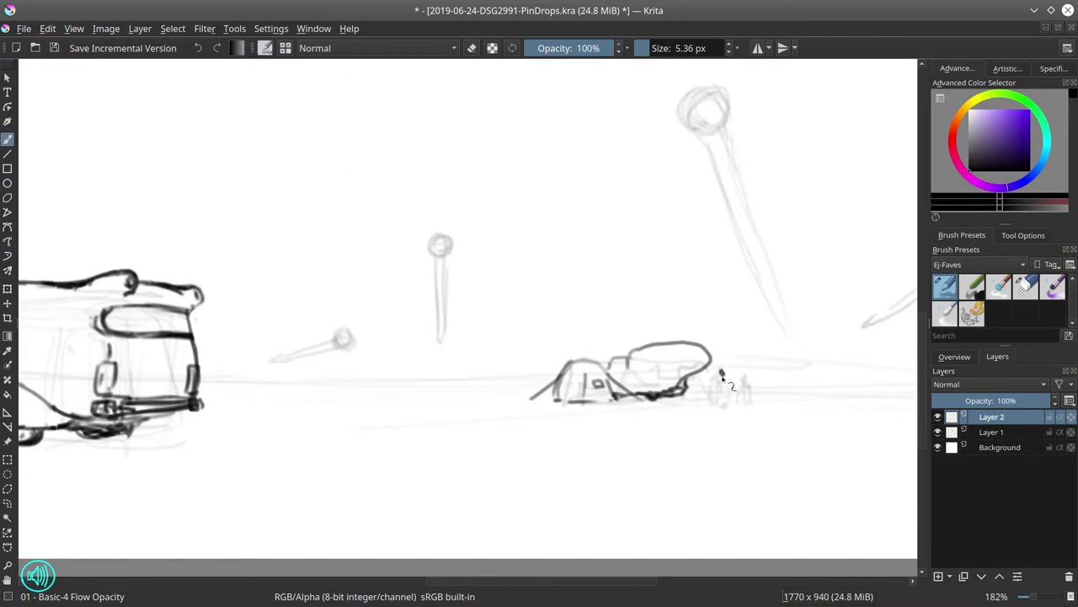
left_click_drag(736, 375, 739, 396)
Draw one continuous horizon line from the left edge past the van to the right edge.
scroll(565, 326, "down", 4)
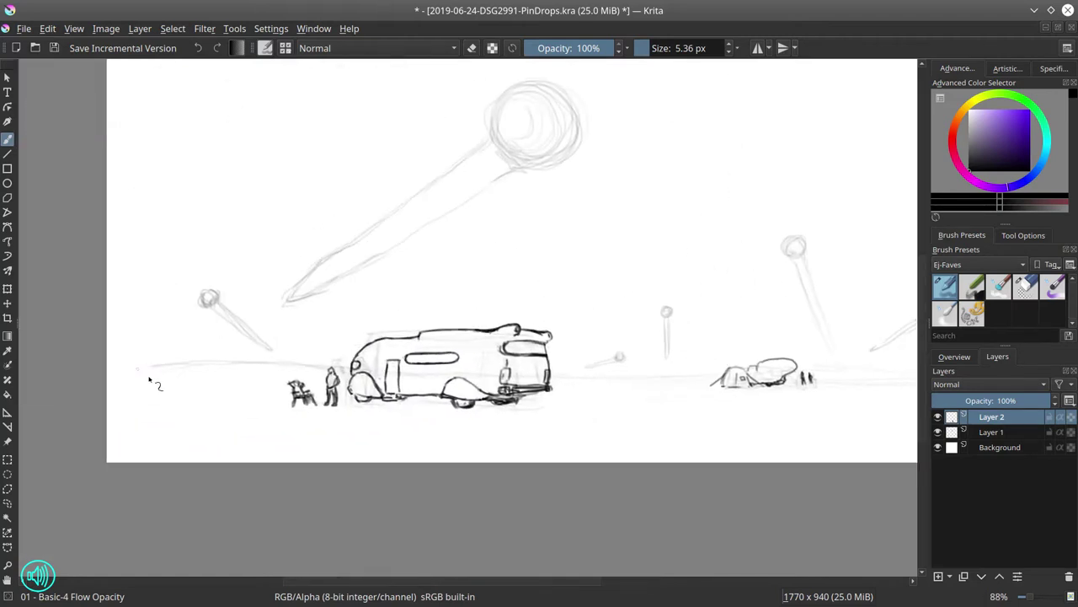
left_click_drag(109, 371, 354, 364)
mouse_move(188, 380)
left_mouse_down()
mouse_move(118, 386)
mouse_move(266, 379)
mouse_move(109, 379)
mouse_move(327, 371)
left_mouse_up()
key("e")
left_click(945, 287)
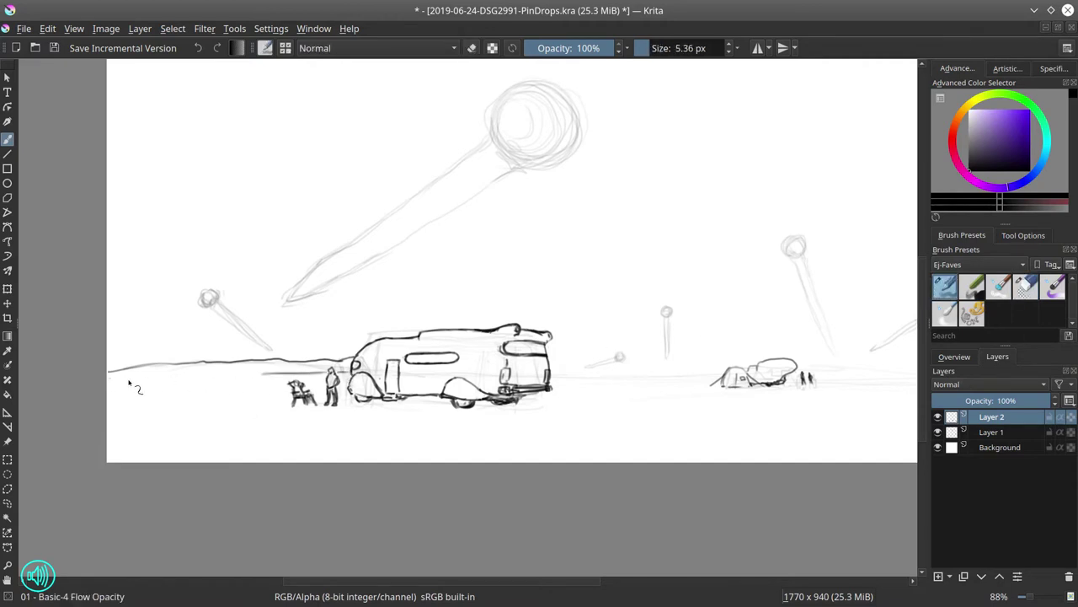
left_click_drag(109, 376, 266, 374)
left_click_drag(195, 376, 297, 374)
mouse_move(551, 374)
left_mouse_down()
mouse_move(723, 371)
mouse_move(714, 370)
left_mouse_up()
left_click_drag(807, 377, 729, 377)
left_click_drag(721, 372, 898, 369)
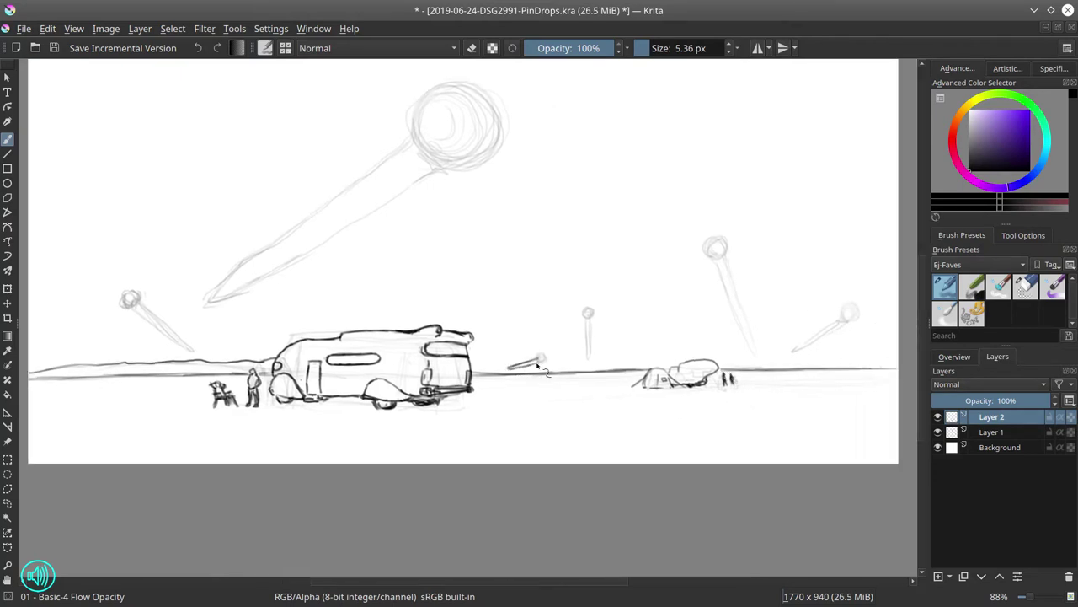
left_click_drag(469, 361, 899, 361)
Ink the tilted right pin, the small pin sticks and a new far-right pin.
left_click(937, 431)
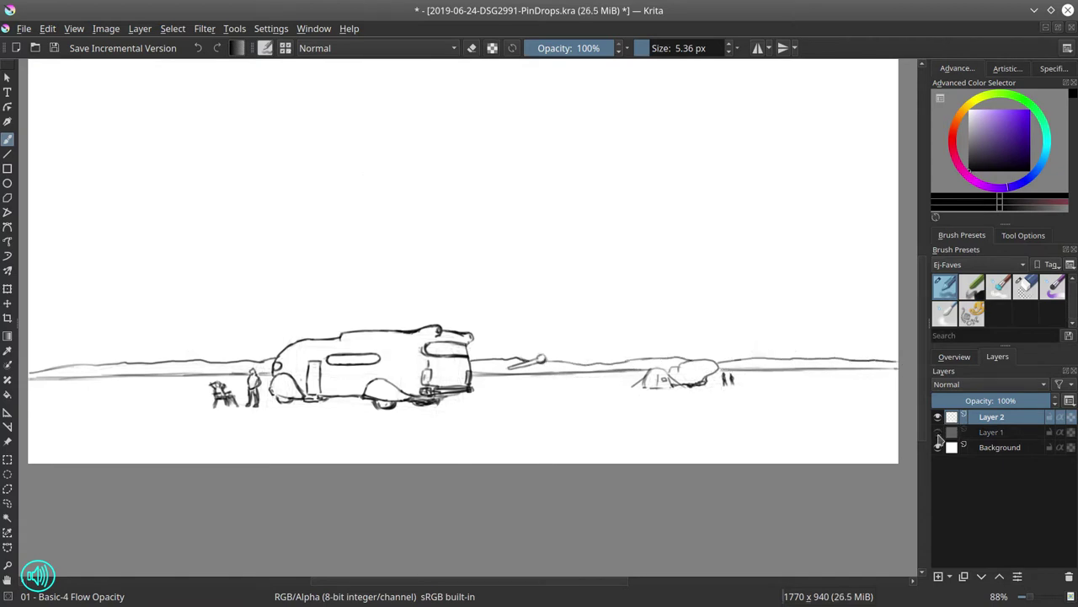
left_click(938, 431)
left_click_drag(706, 229, 751, 342)
mouse_move(587, 313)
left_mouse_down()
mouse_move(587, 347)
mouse_move(587, 318)
left_mouse_up()
left_click_drag(792, 352, 856, 315)
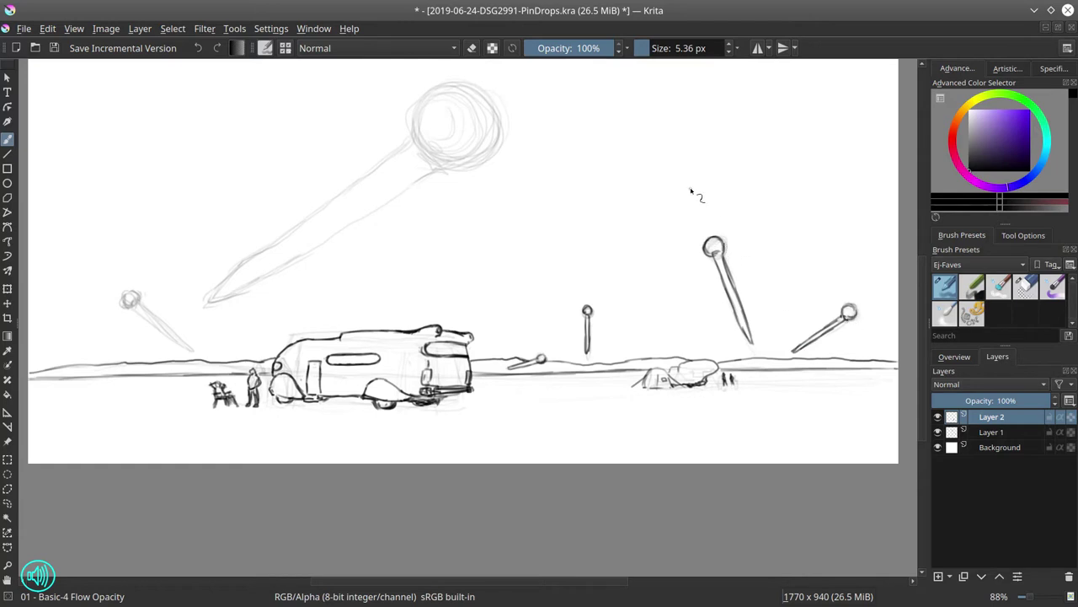
Ink the big pin head and small left pin, then delete the rough sketch layer.
left_click(994, 431)
left_click(1069, 577)
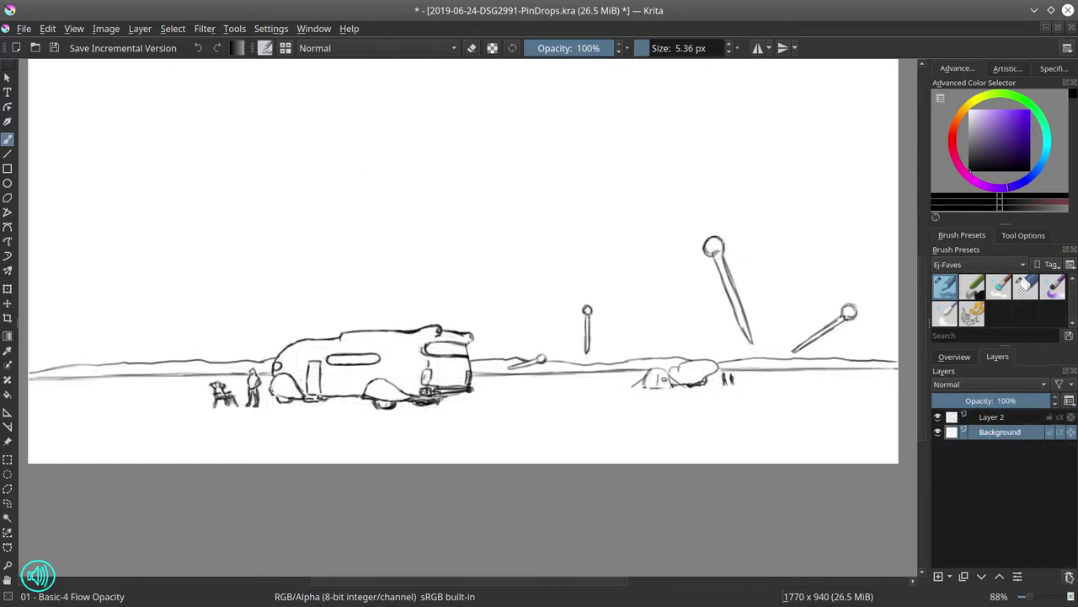
key("ctrl+z")
key("Page_Up")
mouse_move(430, 145)
left_mouse_down()
mouse_move(243, 265)
mouse_move(321, 207)
mouse_move(219, 286)
mouse_move(224, 297)
mouse_move(422, 173)
mouse_move(419, 106)
mouse_move(458, 82)
mouse_move(494, 98)
mouse_move(501, 123)
mouse_move(438, 166)
left_mouse_up()
mouse_move(125, 303)
left_mouse_down()
mouse_move(160, 316)
mouse_move(173, 337)
mouse_move(140, 310)
left_mouse_up()
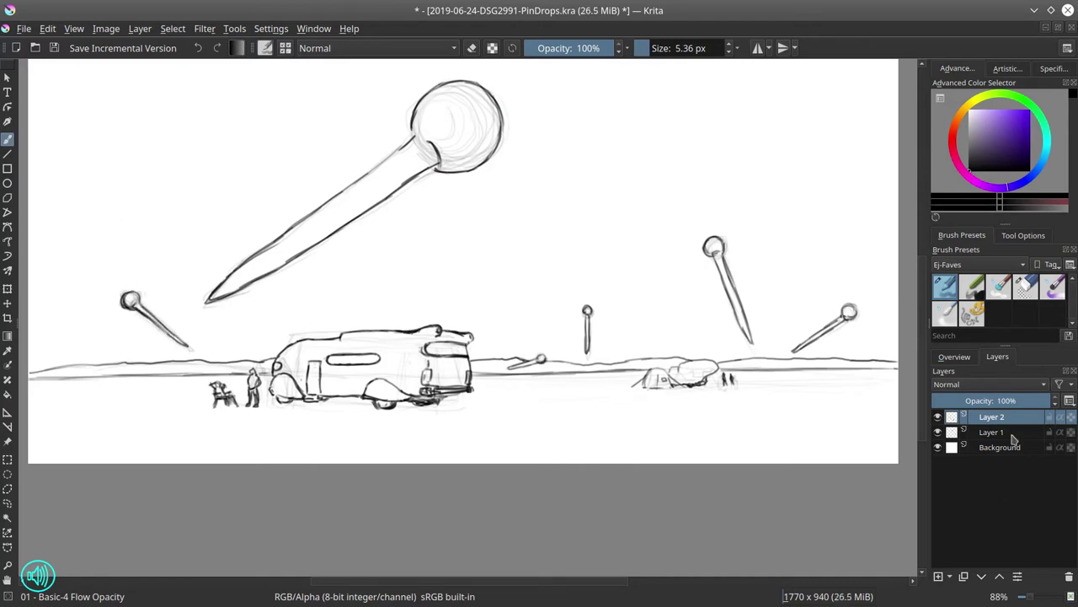
left_click(1012, 434)
key("shift+Delete")
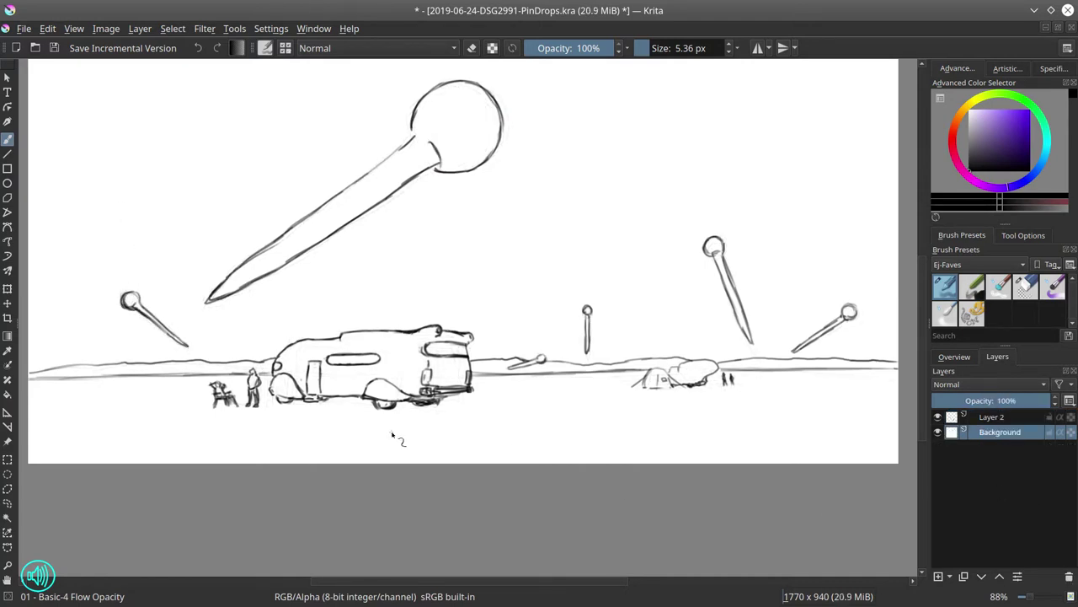
Mirror the view to check composition and rotate the line drawing slightly counter-clockwise.
key("minus")
key("minus")
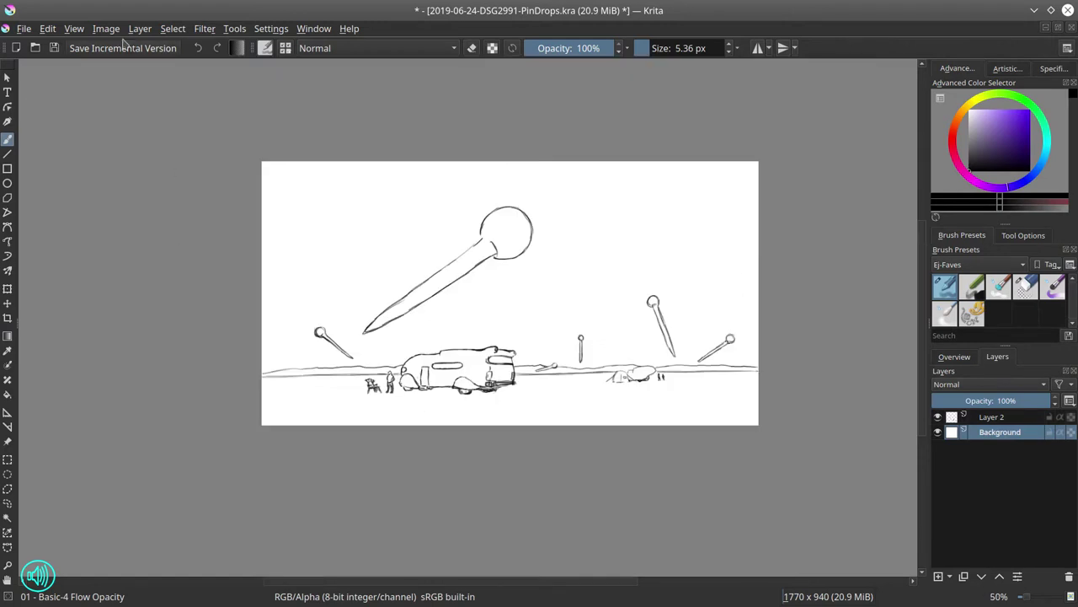
key("m")
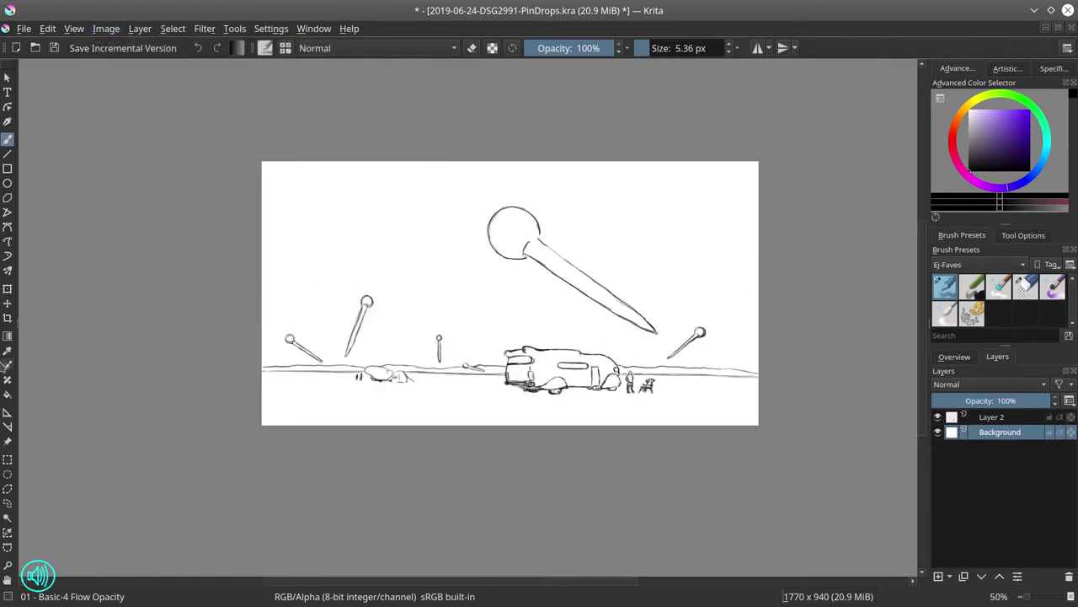
left_click(992, 417)
key("ctrl+t")
left_click_drag(836, 430, 843, 415)
key("Return")
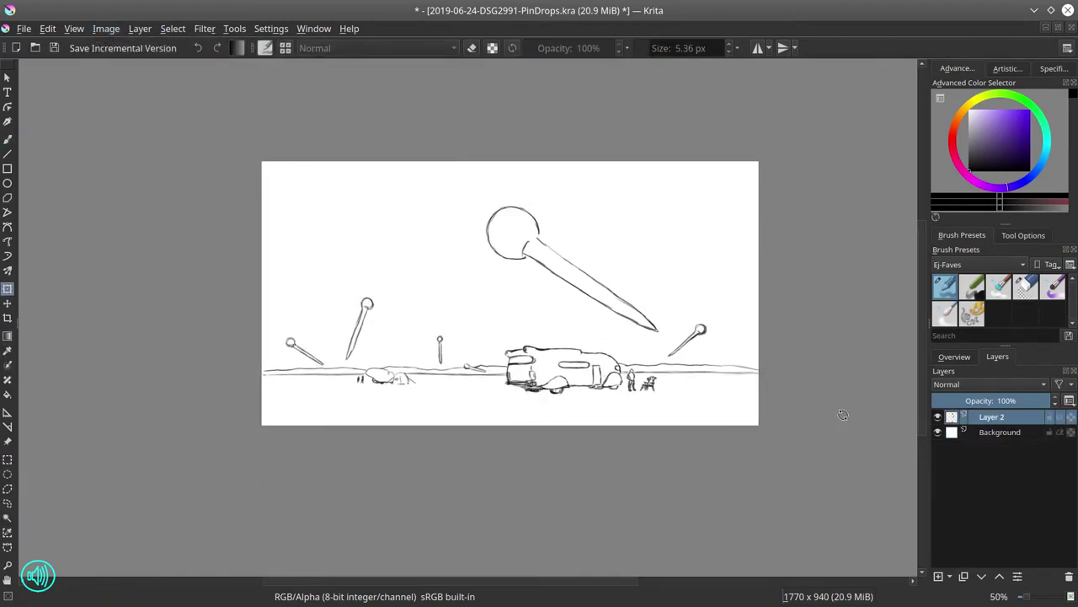
Flip the whole image horizontally and back to compare the composition.
left_click(108, 28)
left_click(128, 187)
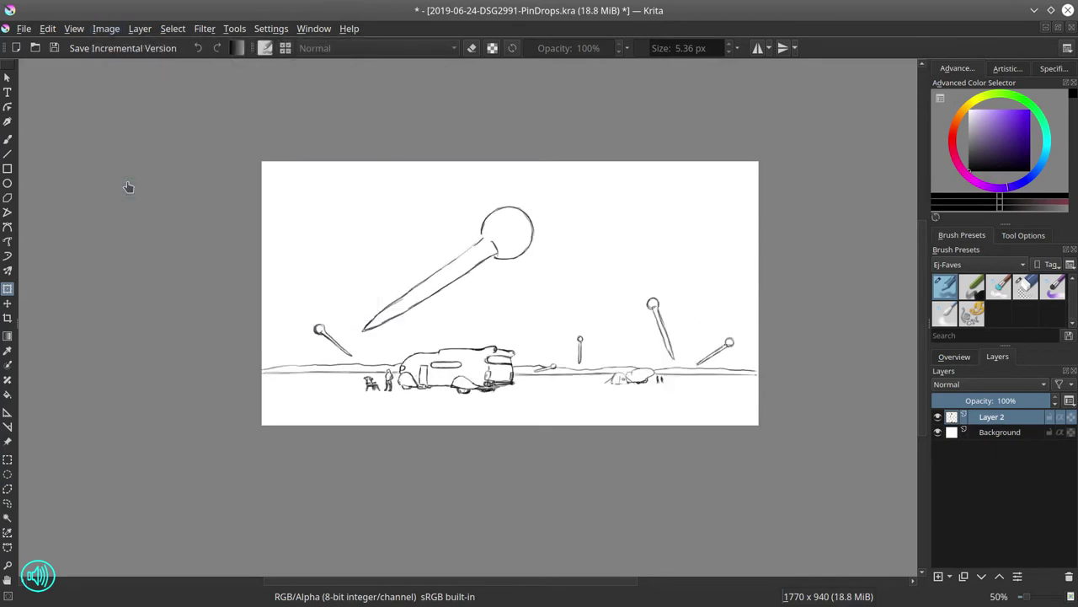
left_click(108, 29)
left_click(139, 187)
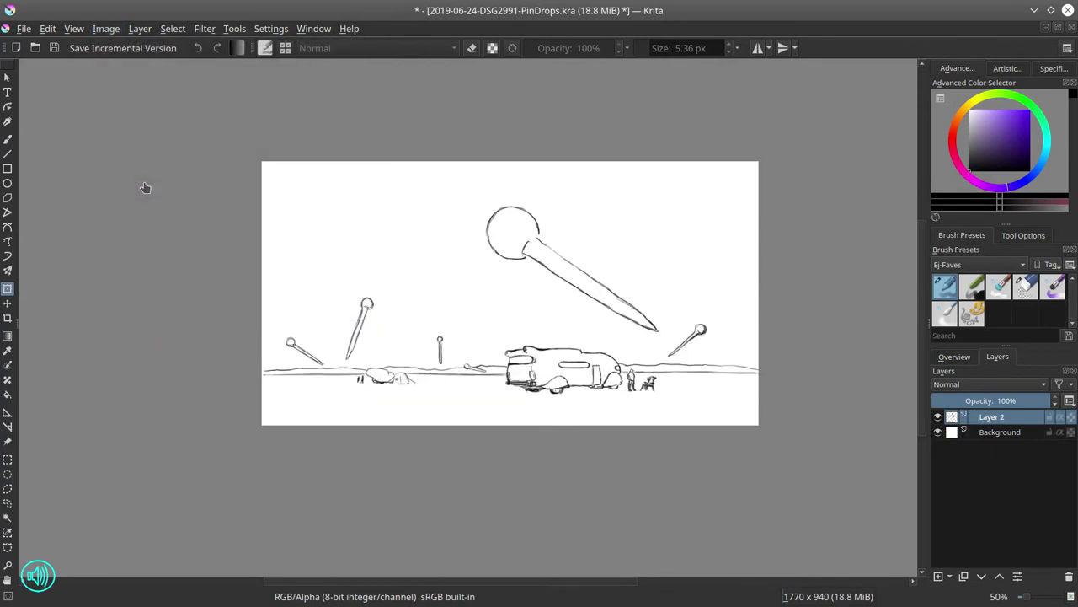
Erase and redraw the big pin's needle, shade its head, then erase part of the head.
left_click(1026, 287)
left_click_drag(572, 271, 647, 319)
key("slash")
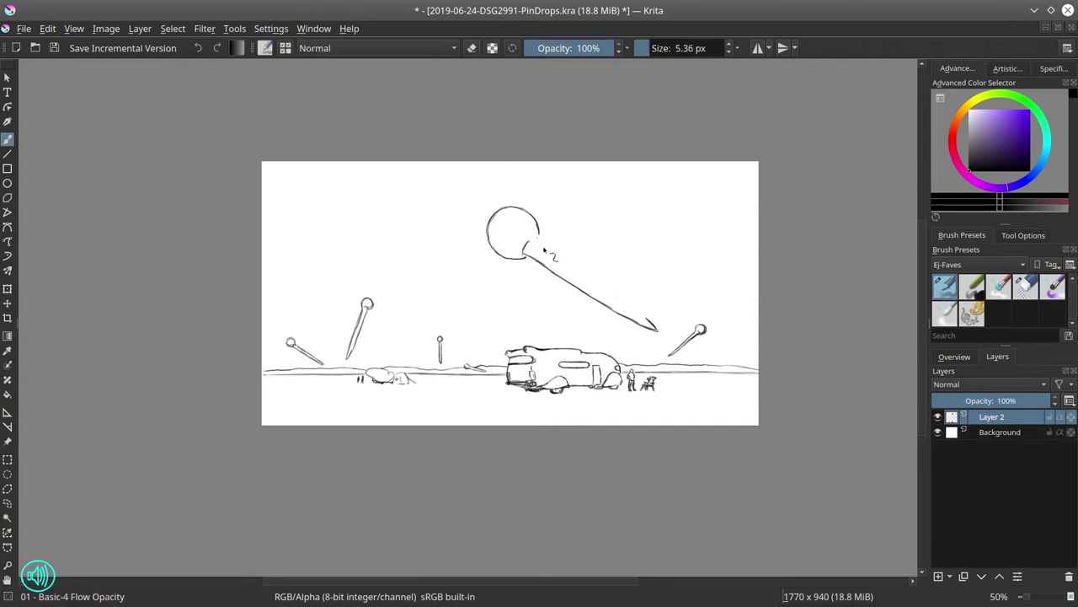
left_click_drag(527, 242, 654, 325)
mouse_move(495, 240)
left_mouse_down()
mouse_move(509, 256)
mouse_move(534, 233)
mouse_move(539, 249)
mouse_move(514, 246)
mouse_move(497, 221)
mouse_move(525, 215)
mouse_move(516, 258)
mouse_move(532, 222)
mouse_move(531, 265)
mouse_move(512, 228)
mouse_move(502, 261)
left_mouse_up()
key("slash")
key("bracketright")
key("slash")
key("slash")
key("bracketleft")
key("bracketleft")
mouse_move(500, 220)
left_mouse_down()
mouse_move(511, 264)
mouse_move(529, 221)
left_mouse_up()
key("slash")
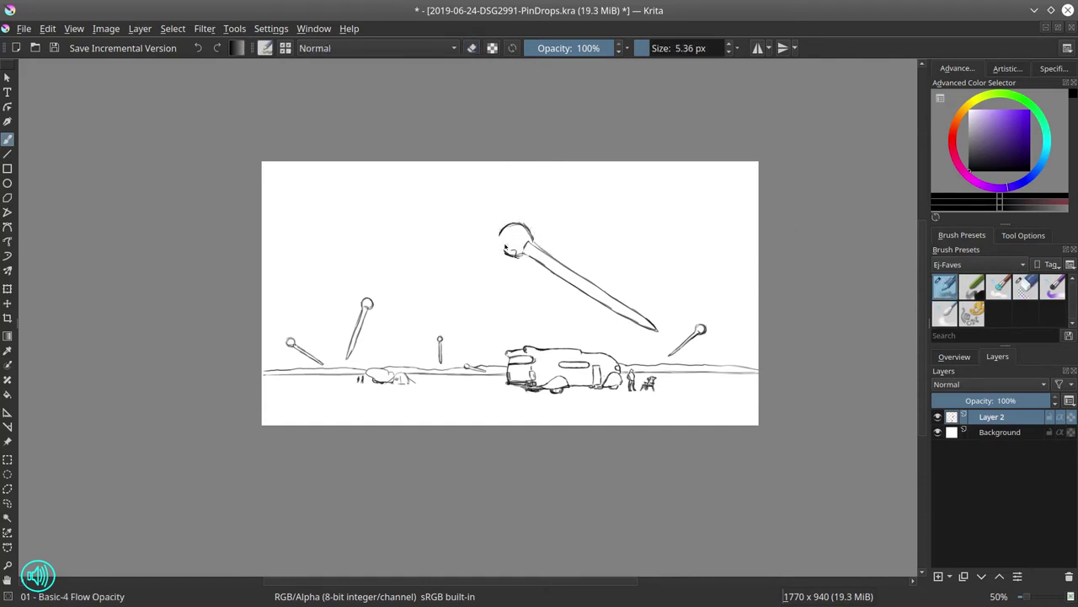
Save the document.
left_click(54, 49)
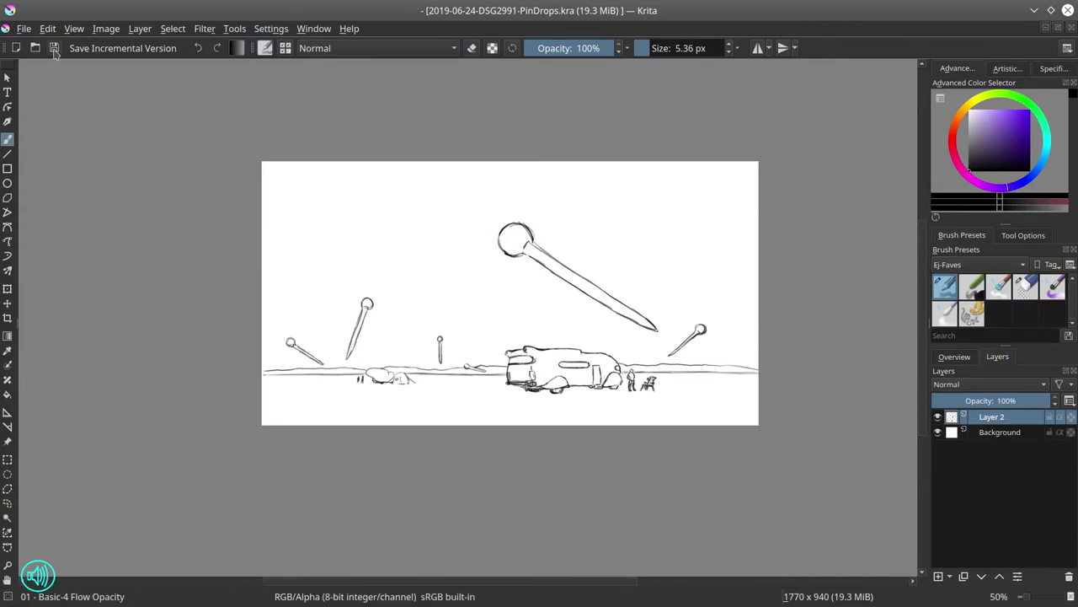
left_click(106, 28)
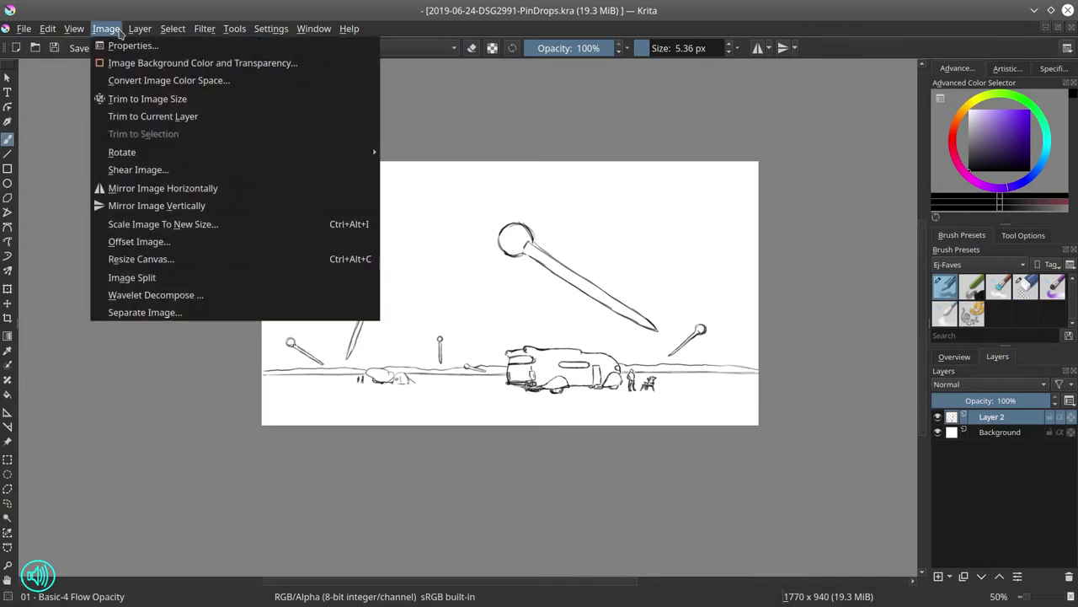
left_click(118, 99)
left_click(54, 48)
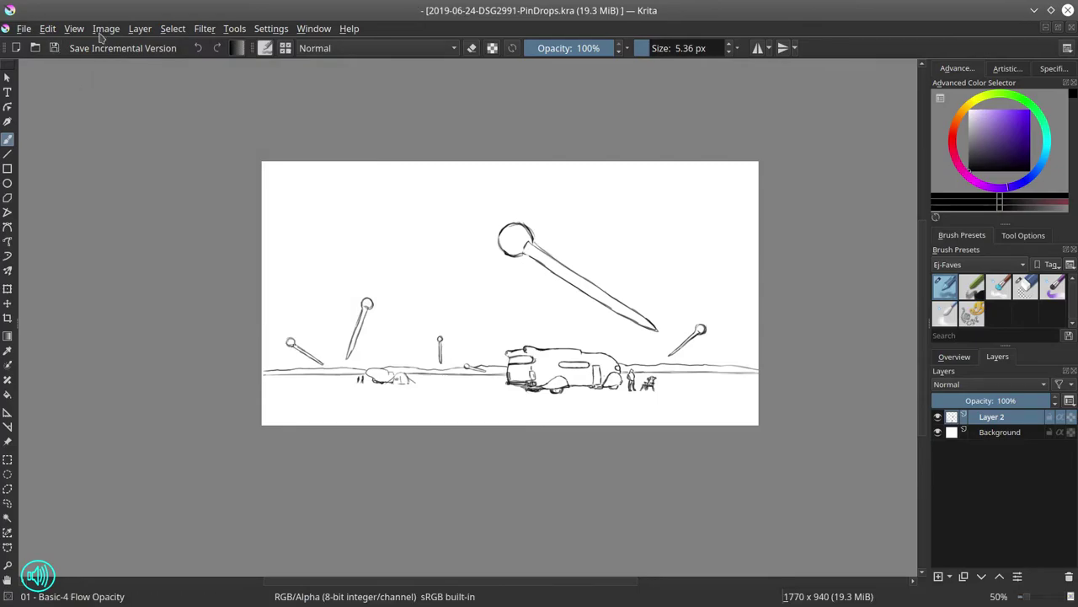
Scale the image to 2824 × 1500 pixels with height 1500 and insert a new layer.
left_click(106, 29)
left_click(162, 224)
type("1500")
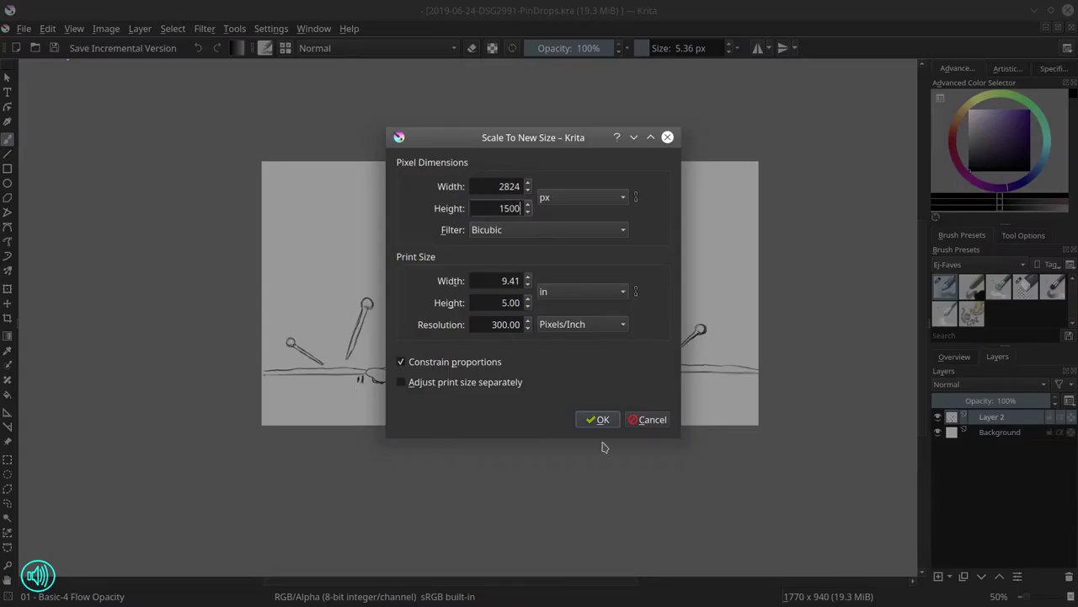
left_click(597, 419)
key("Insert")
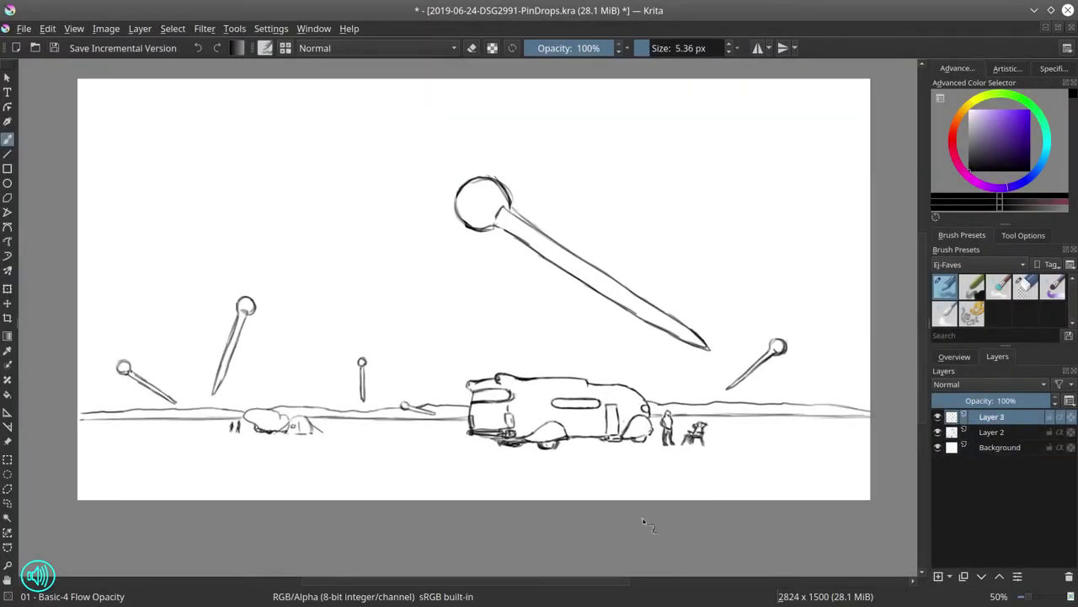
Fill the new layer black, name it 'value check' and hide it.
key("f")
left_click(296, 298)
double_click(994, 417)
type("value check")
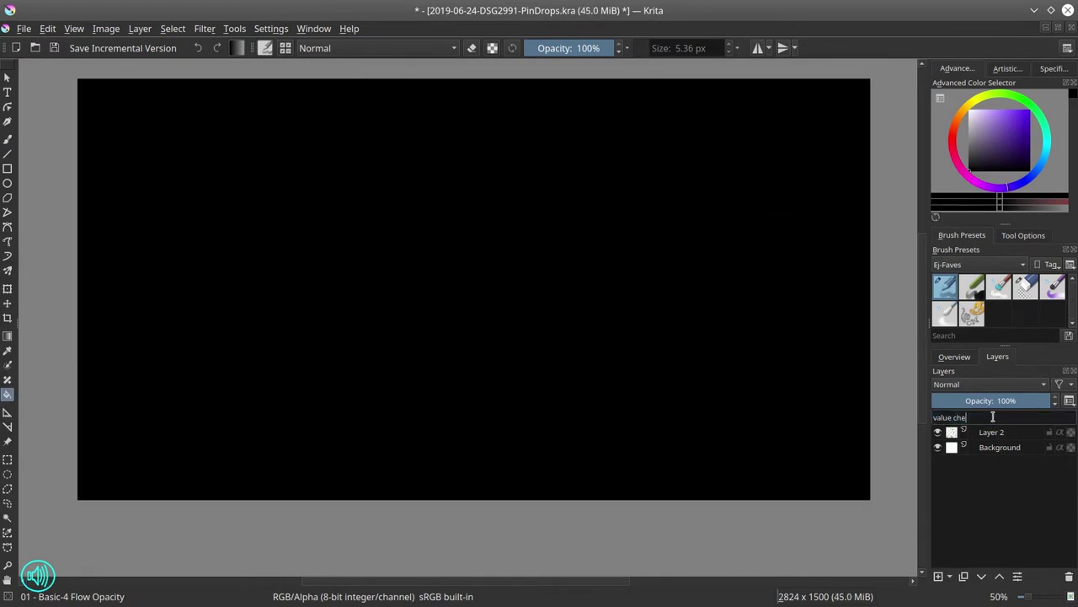
key("Return")
left_click(937, 417)
Rename Layer 2 to 'sketch' and fill the Background layer with muted purple.
double_click(991, 432)
type("sketch")
key("Return")
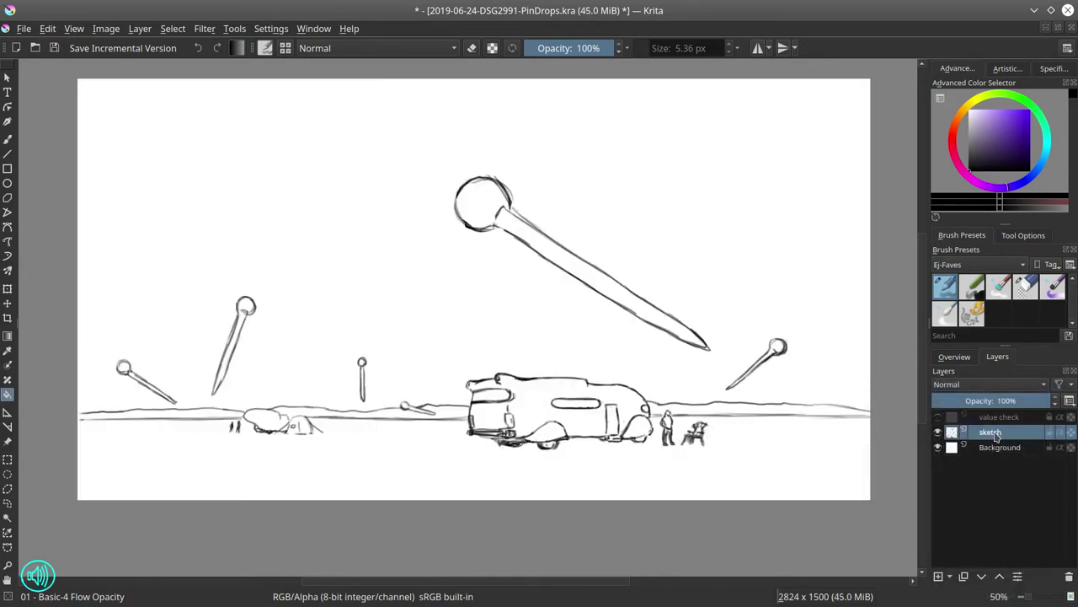
left_click(999, 451)
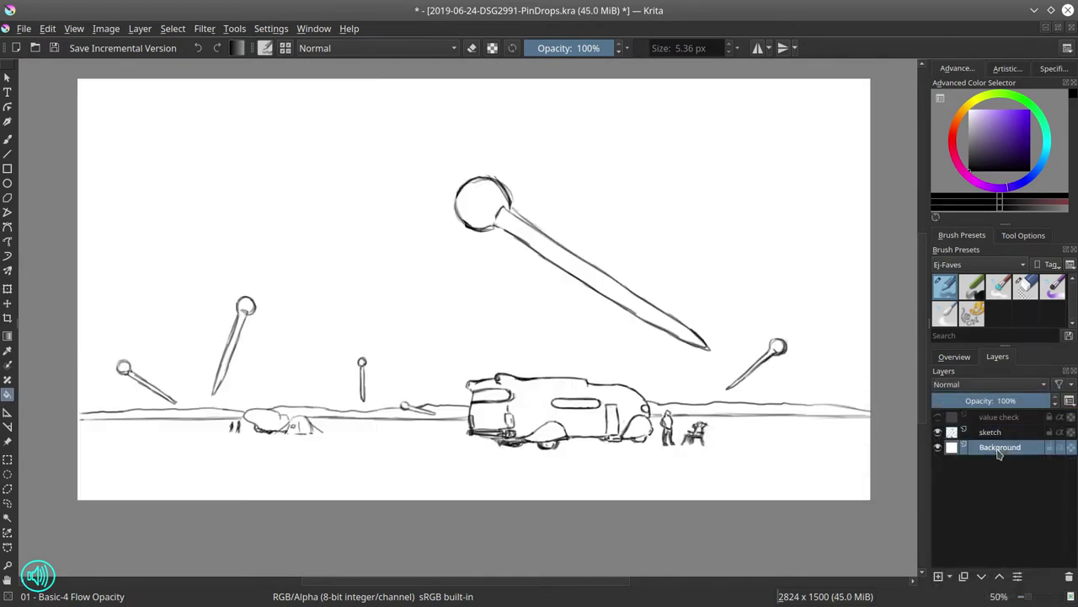
left_click(987, 129)
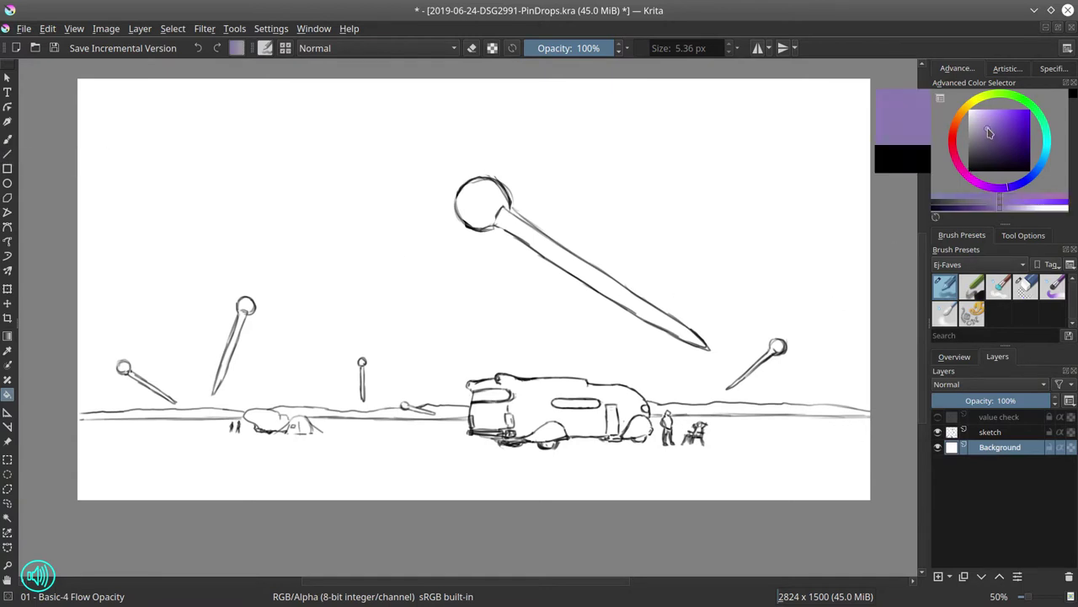
left_click(455, 370)
Lasso-select the large diagonal pin and the small right-hand pin.
key("j")
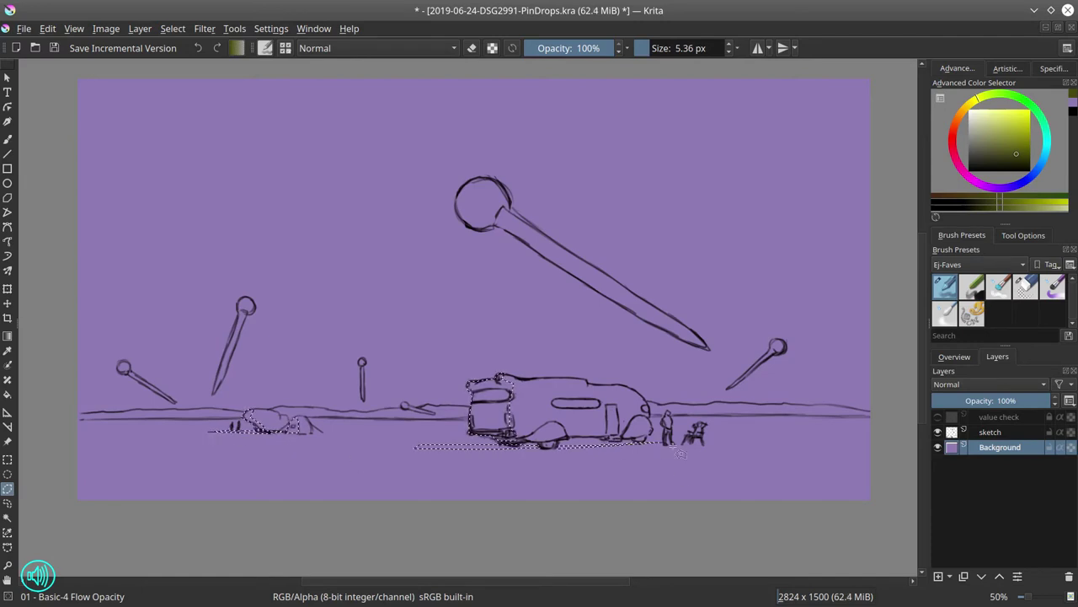
scroll(680, 453, "up", 2)
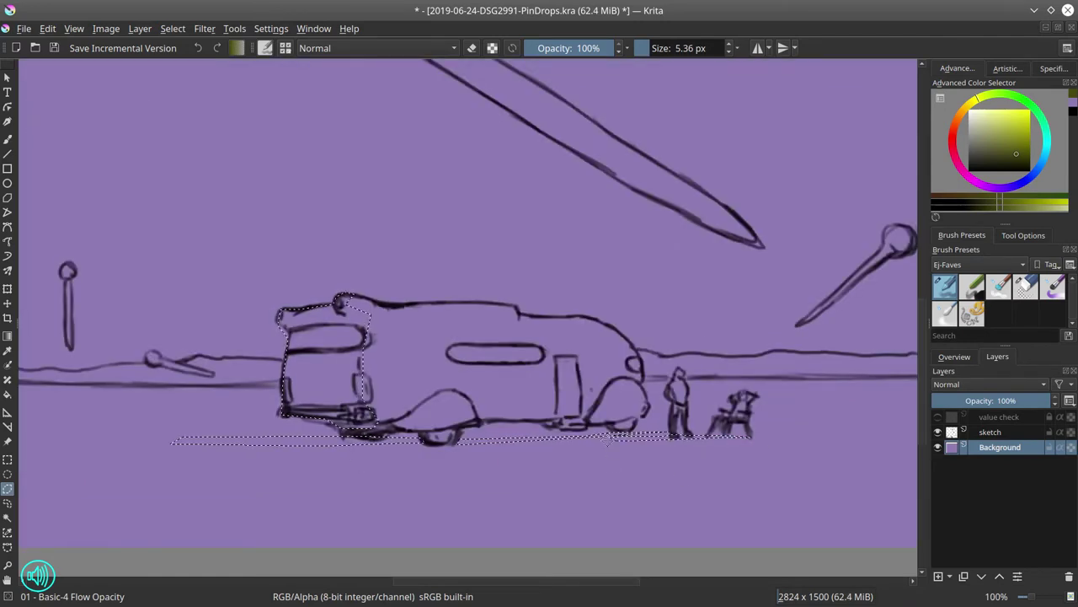
scroll(609, 438, "down", 2)
mouse_move(451, 209)
left_mouse_down()
mouse_move(679, 348)
mouse_move(582, 307)
mouse_move(434, 221)
mouse_move(449, 207)
left_mouse_up()
mouse_move(750, 349)
left_mouse_down()
mouse_move(760, 357)
mouse_move(703, 392)
mouse_move(746, 344)
left_mouse_up()
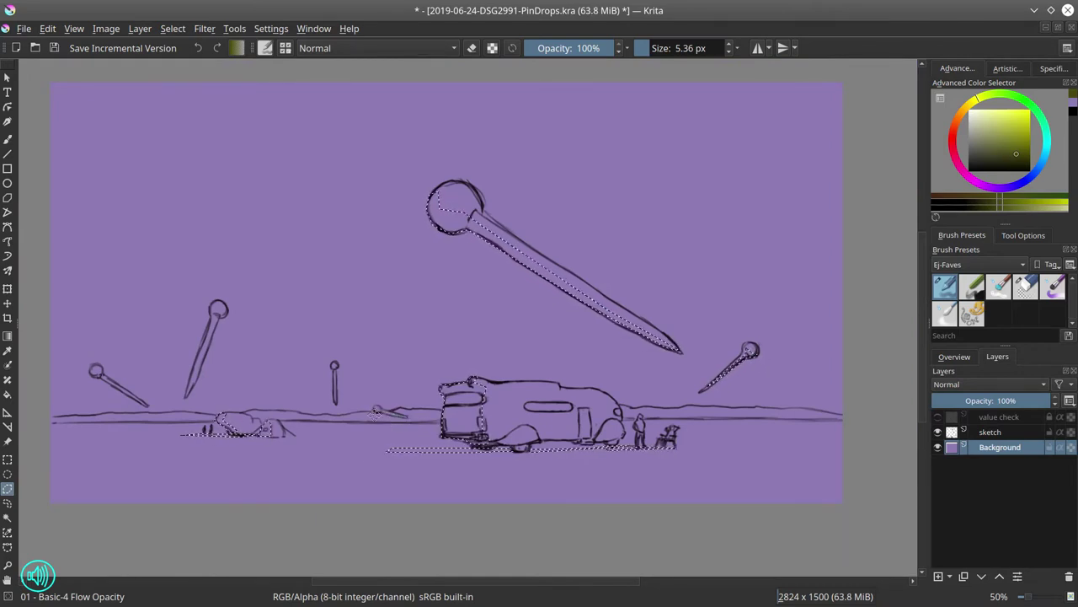
Add the small upright, tall left and far-left pins to the selection and fill them dark olive.
mouse_move(330, 371)
left_mouse_down()
mouse_move(337, 361)
mouse_move(342, 380)
mouse_move(330, 370)
left_mouse_up()
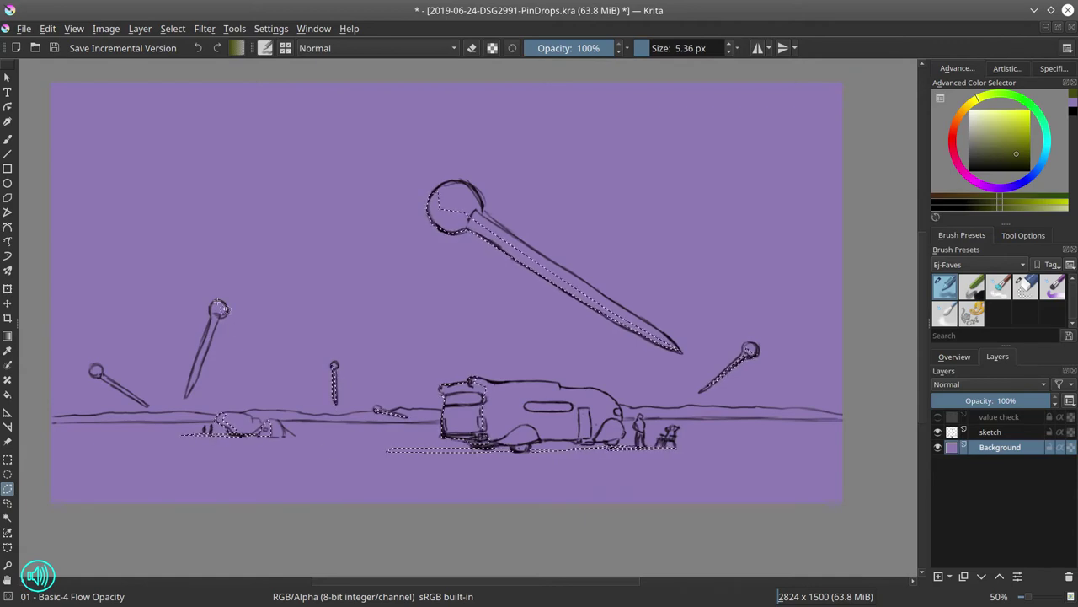
mouse_move(219, 305)
left_mouse_down()
mouse_move(192, 406)
mouse_move(219, 305)
left_mouse_up()
mouse_move(93, 366)
left_mouse_down()
mouse_move(150, 409)
mouse_move(95, 367)
left_mouse_up()
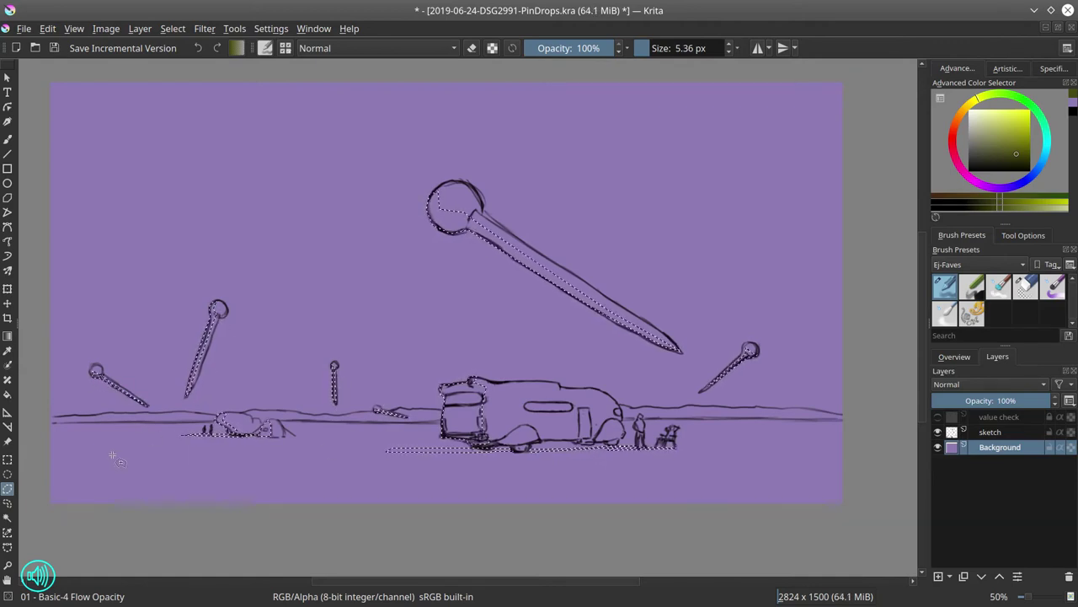
key("f")
left_click(465, 228)
key("ctrl+shift+a")
Zoom out to see the whole painting and save it.
key("minus")
key("minus")
key("minus")
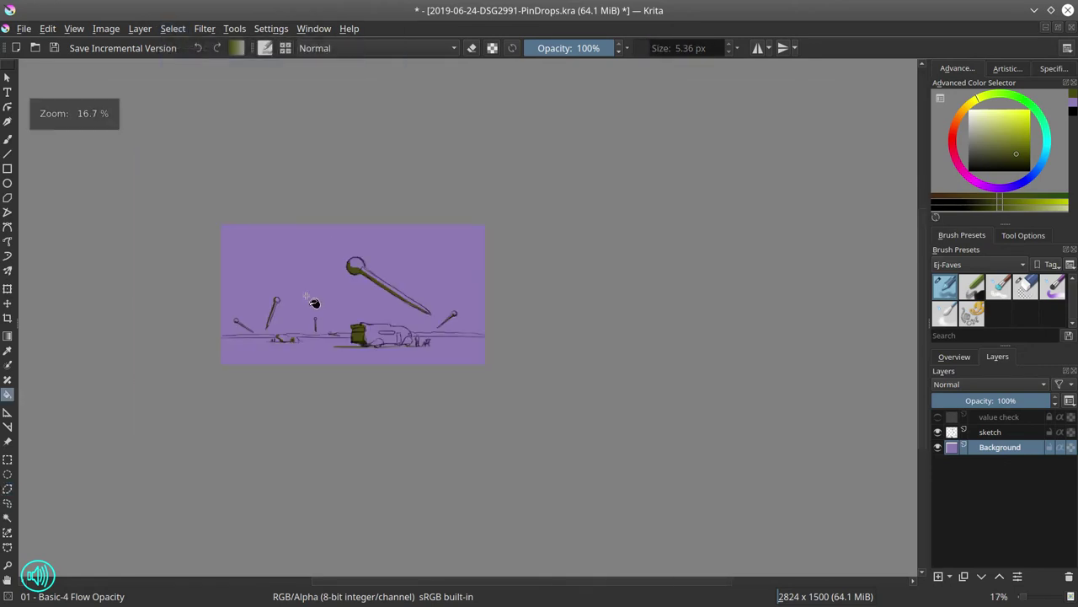
key("ctrl+s")
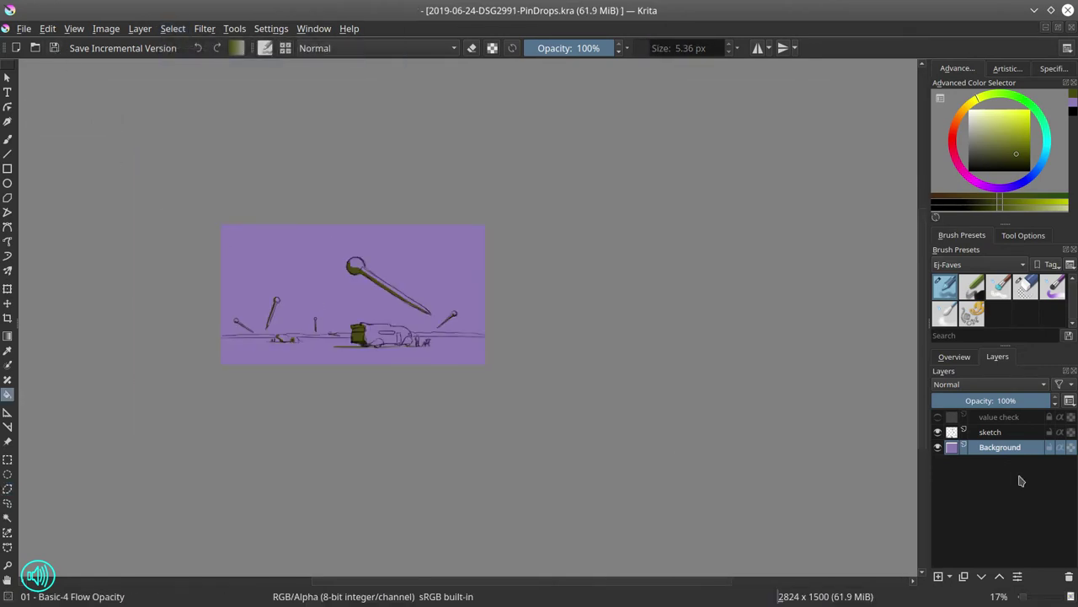
double_click(1000, 447)
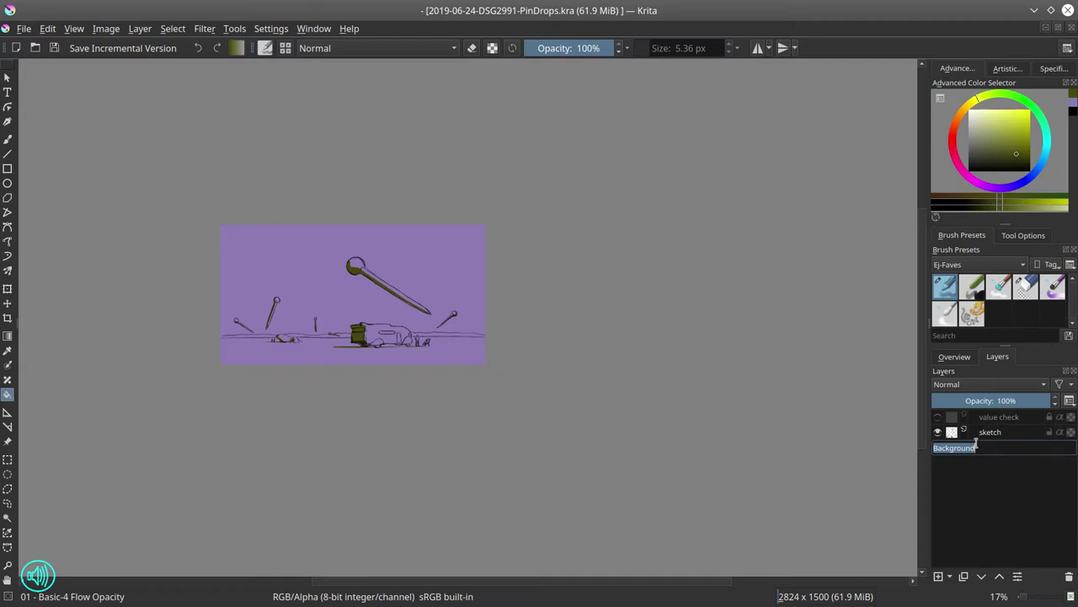
key("Return")
Draw polygonal selection strips along the ground line.
scroll(413, 353, "up", 3)
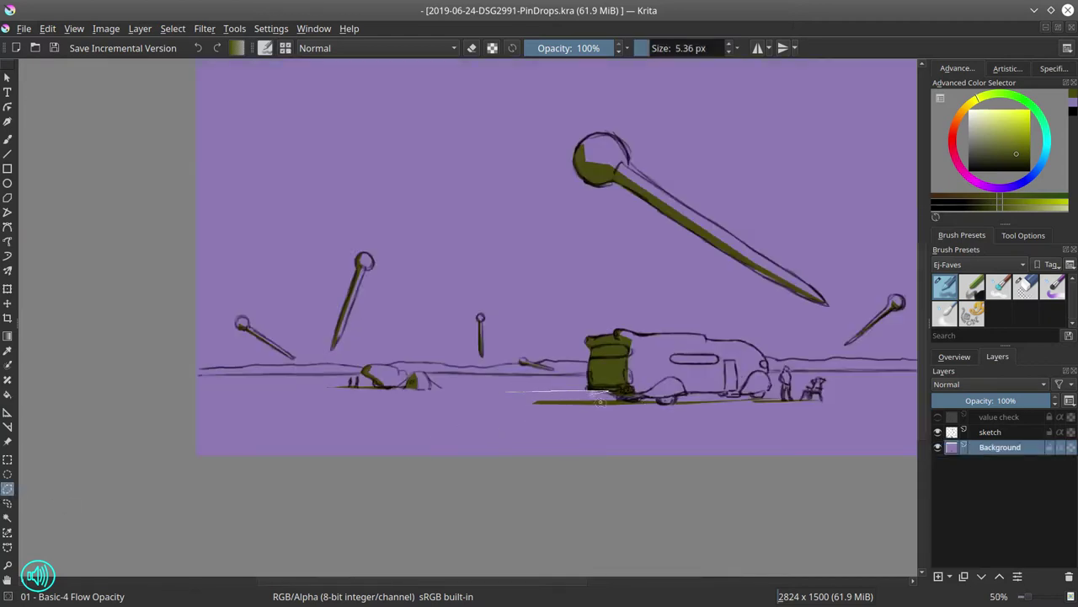
double_click(600, 402)
left_click(322, 386)
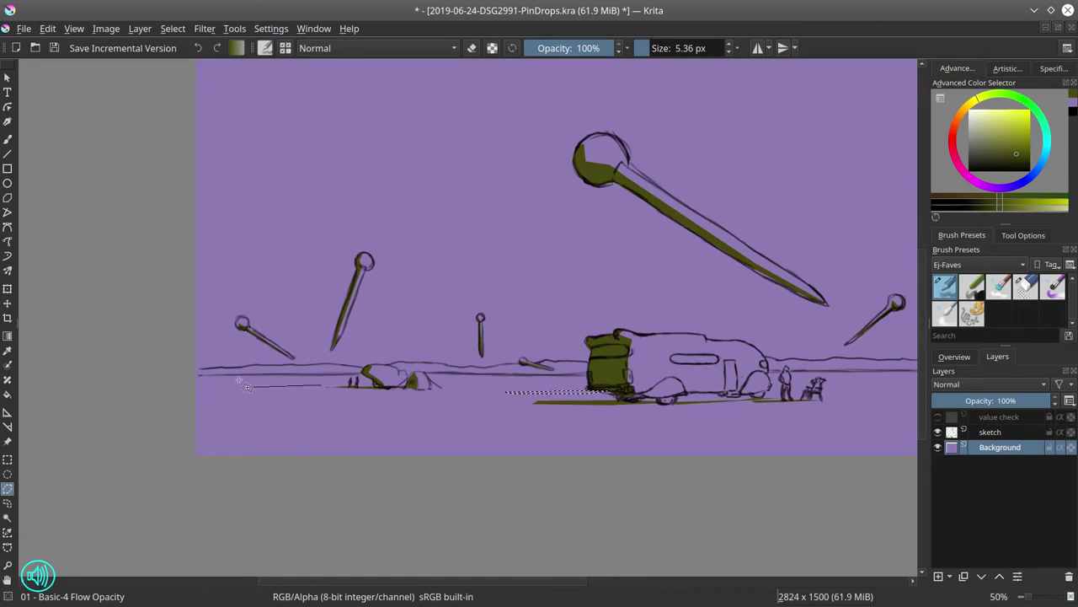
double_click(221, 382)
left_click_drag(851, 404, 676, 428)
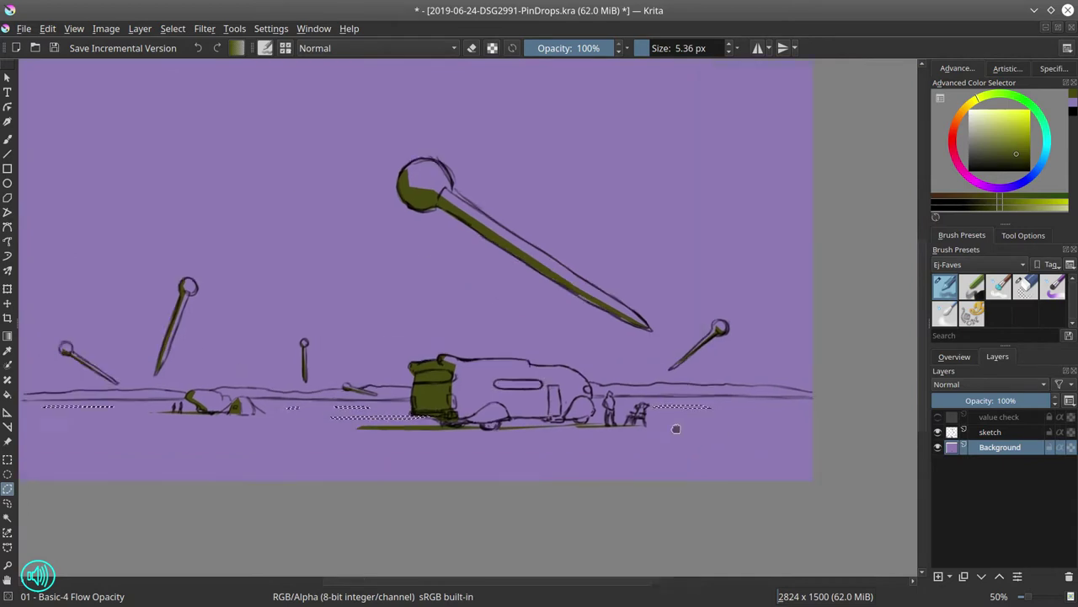
Rename the bottom layer to 'selection' and save the painting.
scroll(444, 499, "down", 2)
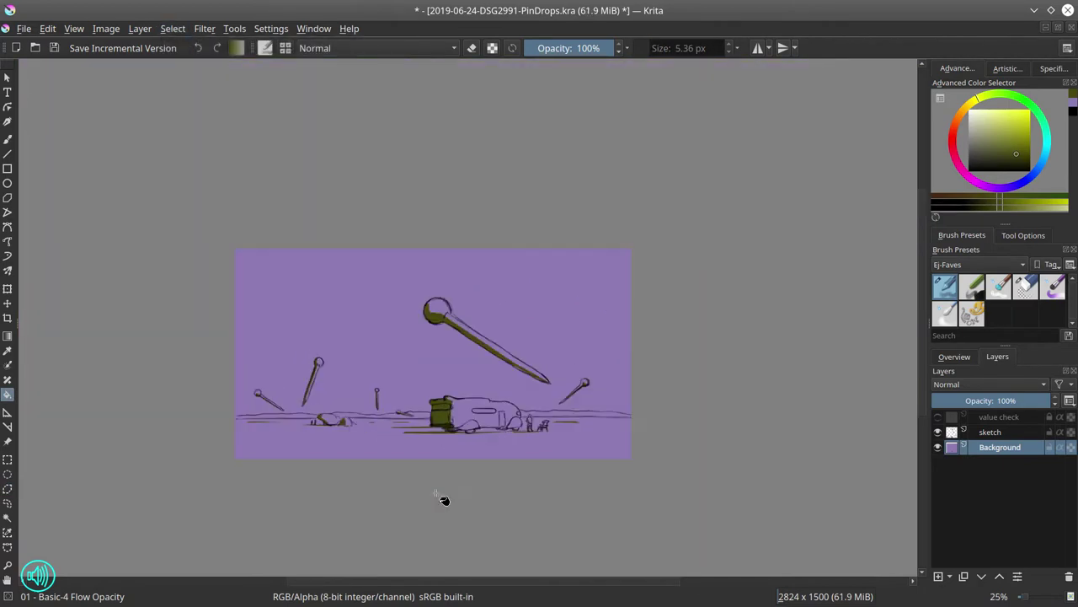
type("selection")
left_click(24, 28)
left_click(42, 99)
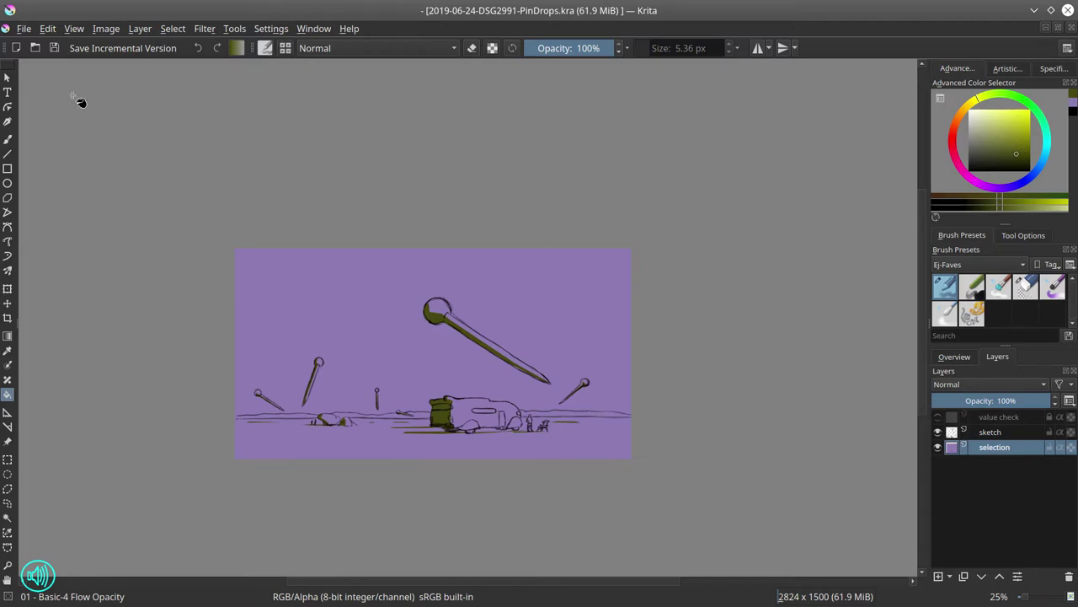
Group the sketch and selection layers into Layer 4 and move their copies out of the group.
left_click(994, 431, "ctrl")
right_click(994, 445)
left_click(754, 387)
left_click(1003, 446)
left_click(1003, 462, "shift")
right_click(978, 472)
left_click(968, 364)
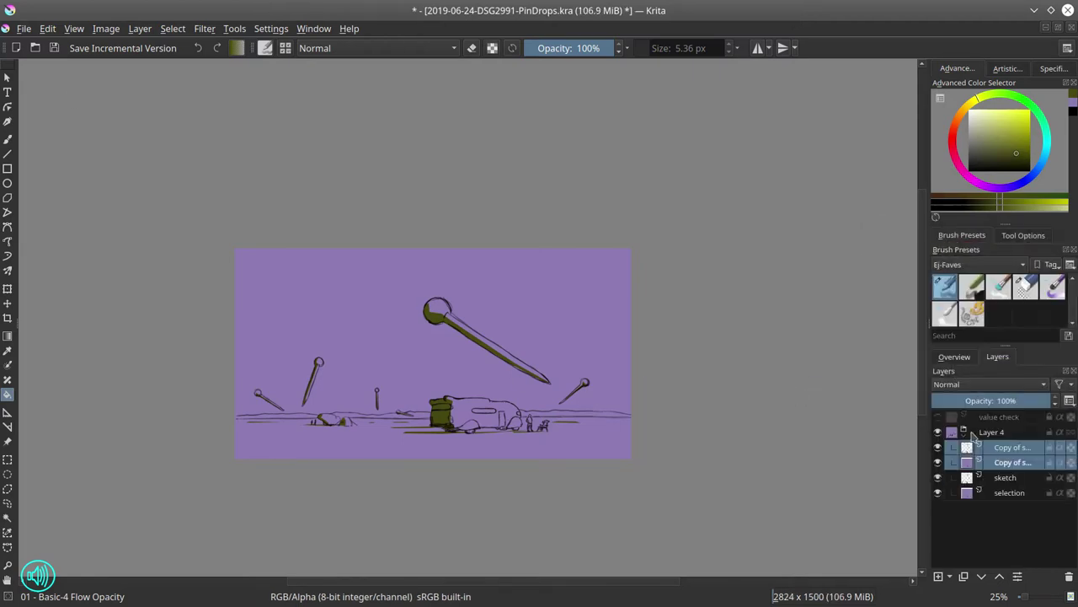
left_click_drag(973, 435, 937, 437)
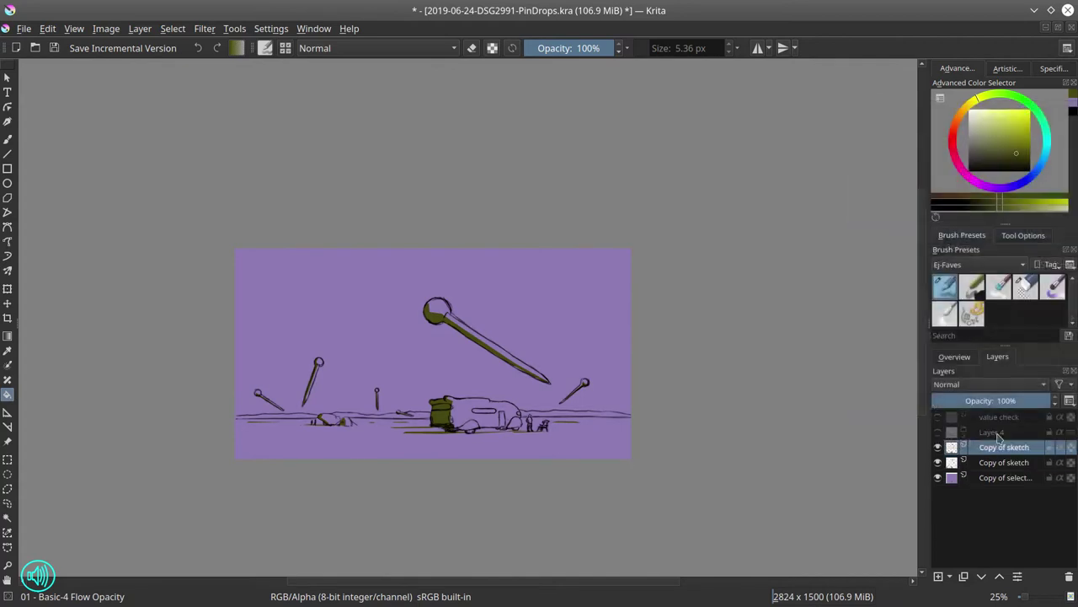
Hide the Layer 4 group, activate Copy of selection, save, and pick the Shapes Mecha Hue brush.
right_click(1002, 487)
left_click(915, 380)
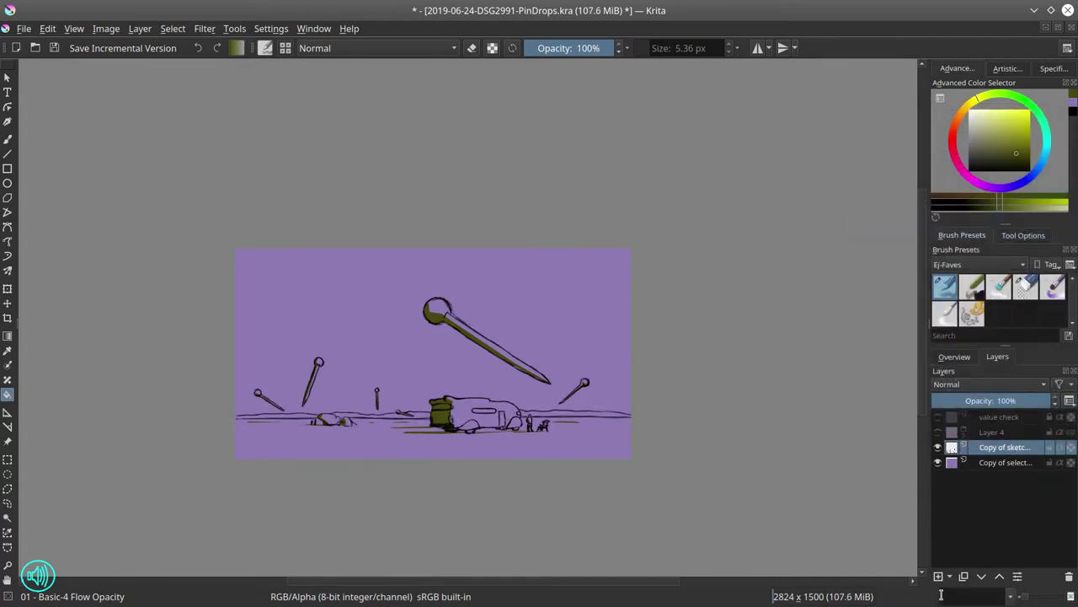
left_click(1004, 461)
key("ctrl+s")
key("b")
left_click(971, 313)
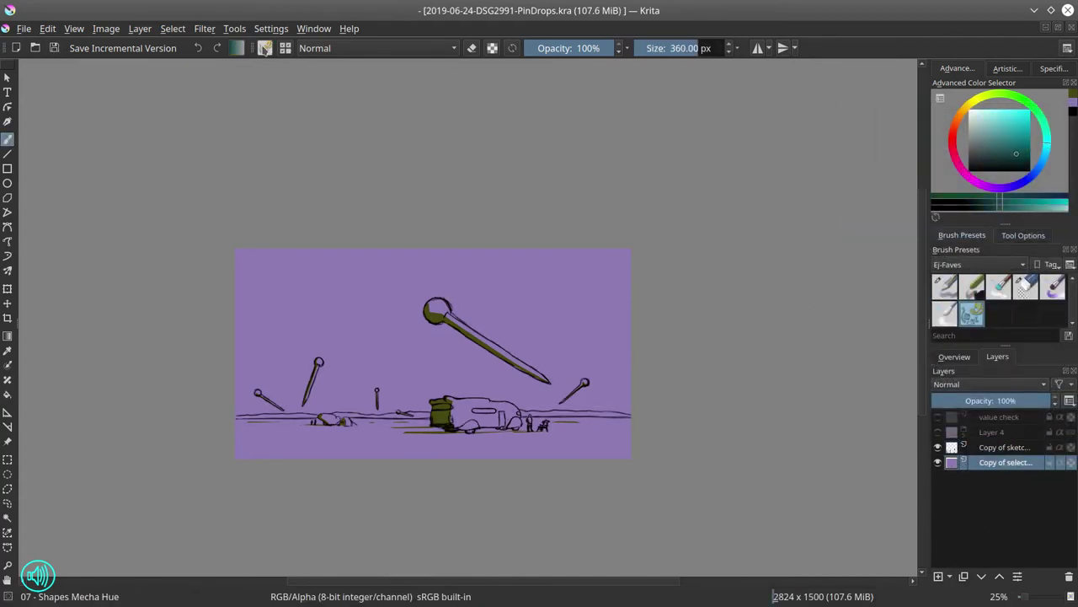
Paint the sky with broad teal strokes and dark blue across the top.
left_click(265, 48)
key("Escape")
left_click(1004, 128)
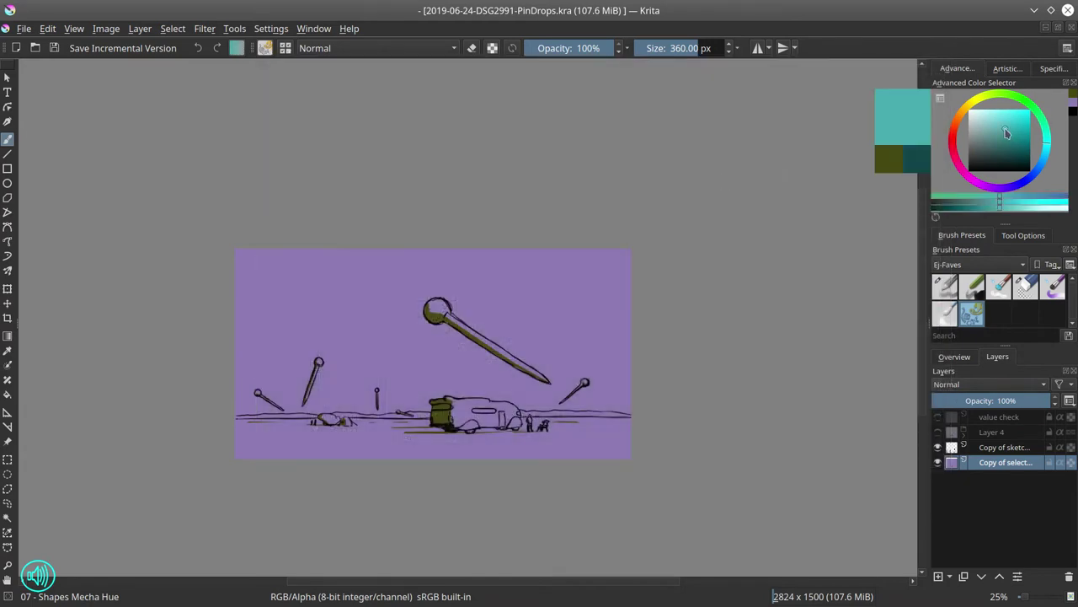
left_click_drag(283, 371, 284, 394)
mouse_move(241, 362)
left_mouse_down()
mouse_move(312, 373)
mouse_move(313, 337)
mouse_move(602, 337)
mouse_move(472, 375)
left_mouse_up()
left_click(1003, 139)
left_click(1026, 179)
mouse_move(252, 270)
left_mouse_down()
mouse_move(354, 253)
mouse_move(337, 278)
mouse_move(455, 253)
mouse_move(573, 270)
mouse_move(606, 312)
mouse_move(515, 261)
mouse_move(304, 266)
mouse_move(248, 316)
left_mouse_up()
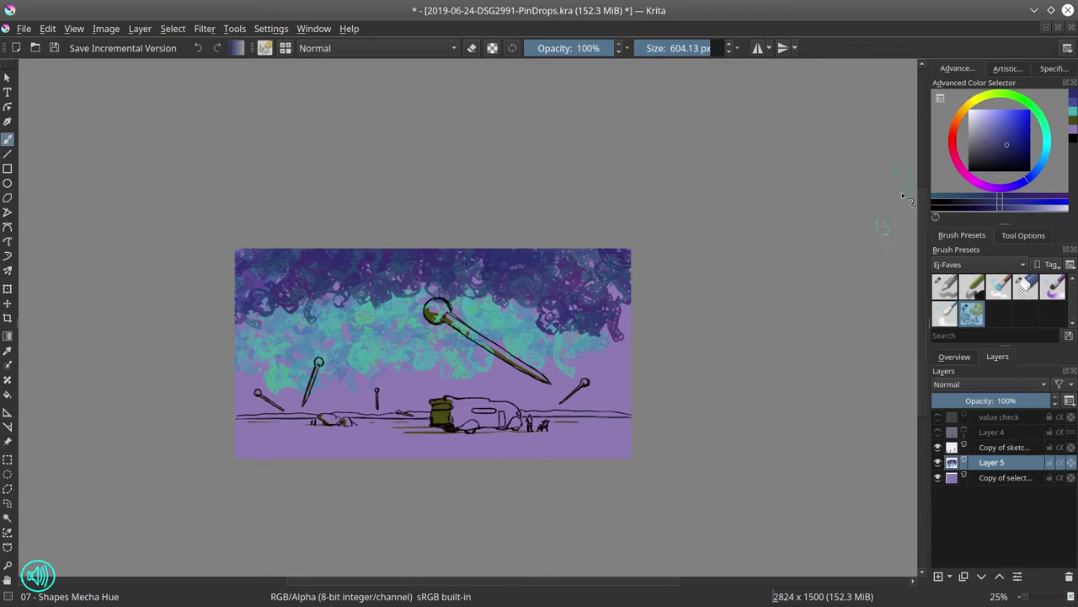
With a smaller brush, paint light lavender clouds across the lower sky.
key("bracketleft")
key("bracketleft")
key("bracketleft")
left_click(982, 123)
mouse_move(252, 388)
left_mouse_down()
mouse_move(539, 374)
mouse_move(628, 384)
mouse_move(586, 341)
mouse_move(497, 299)
left_mouse_up()
Paint reddish-orange ground across the bottom of the canvas.
left_click(1008, 134)
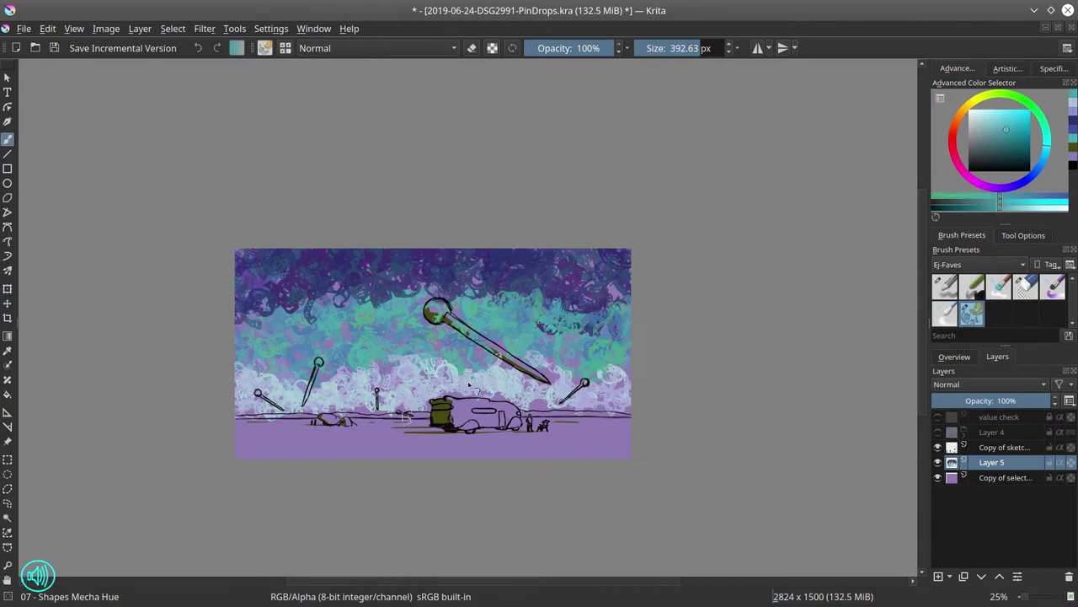
left_click(405, 416, "ctrl")
key("bracketleft")
key("bracketleft")
key("bracketleft")
key("bracketleft")
key("bracketleft")
key("bracketleft")
key("bracketleft")
key("bracketleft")
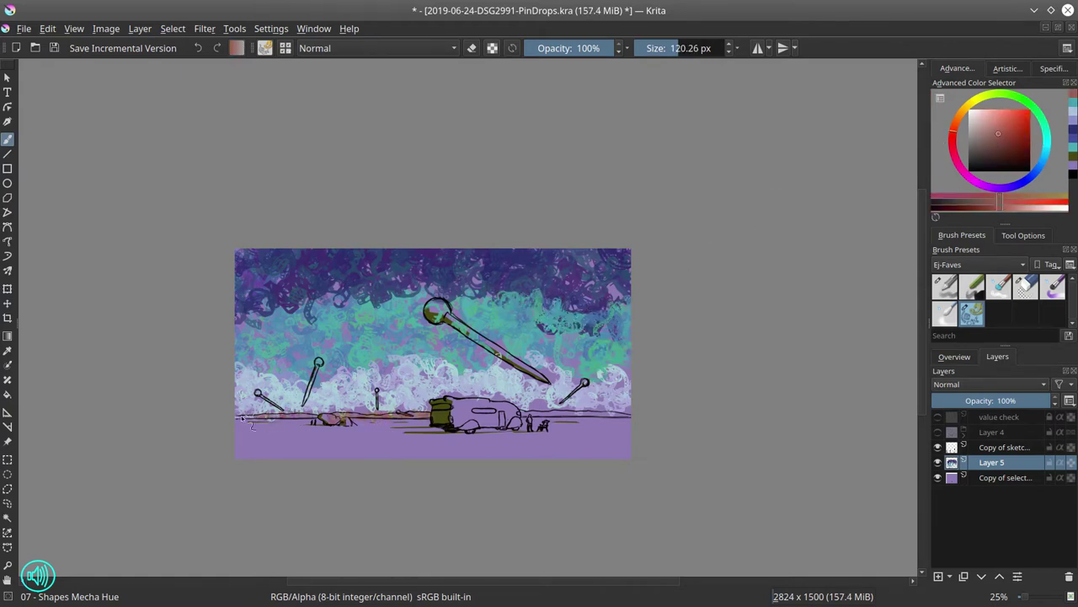
key("bracketright")
key("bracketright")
key("bracketright")
key("bracketright")
key("bracketright")
mouse_move(241, 417)
left_mouse_down()
mouse_move(283, 441)
mouse_move(335, 426)
mouse_move(459, 429)
mouse_move(460, 408)
mouse_move(543, 429)
mouse_move(393, 427)
mouse_move(546, 428)
mouse_move(617, 415)
mouse_move(640, 427)
mouse_move(379, 448)
mouse_move(239, 431)
mouse_move(337, 455)
mouse_move(556, 456)
mouse_move(497, 412)
mouse_move(565, 438)
mouse_move(605, 436)
mouse_move(562, 454)
mouse_move(519, 450)
mouse_move(540, 430)
left_mouse_up()
key("bracketright")
key("bracketright")
key("bracketleft")
key("bracketleft")
key("bracketleft")
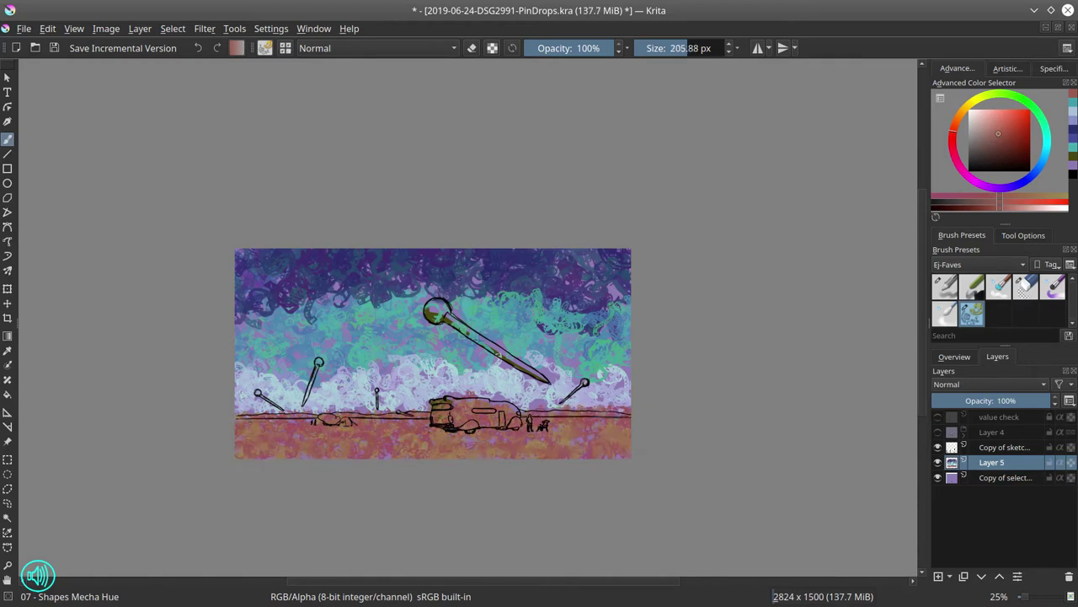
Paint the trailer light pink with a larger brush.
left_click(441, 309, "ctrl")
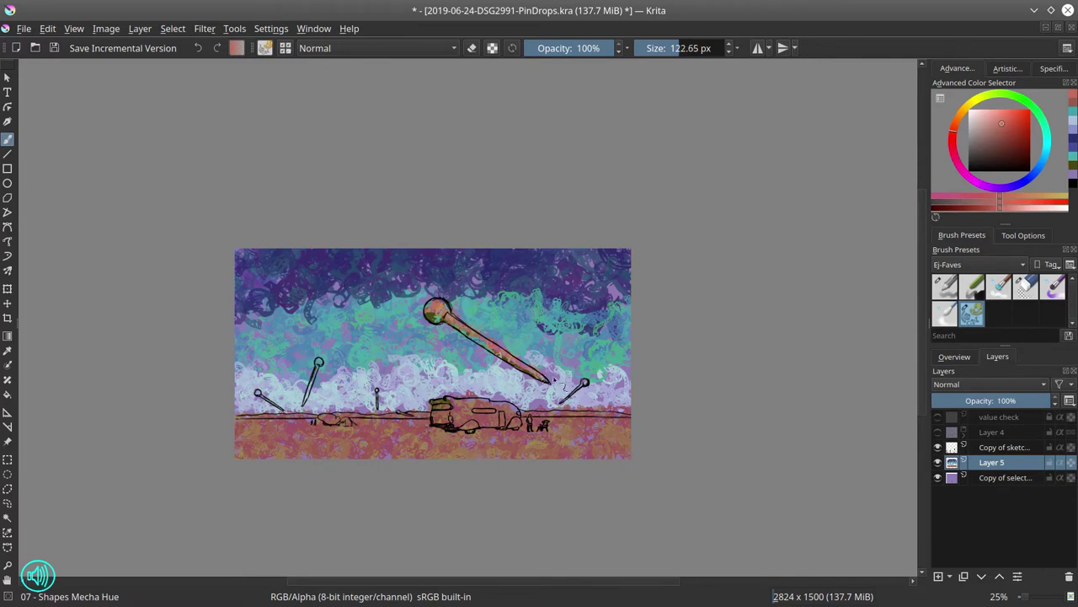
left_click(268, 402, "ctrl")
key("bracketright")
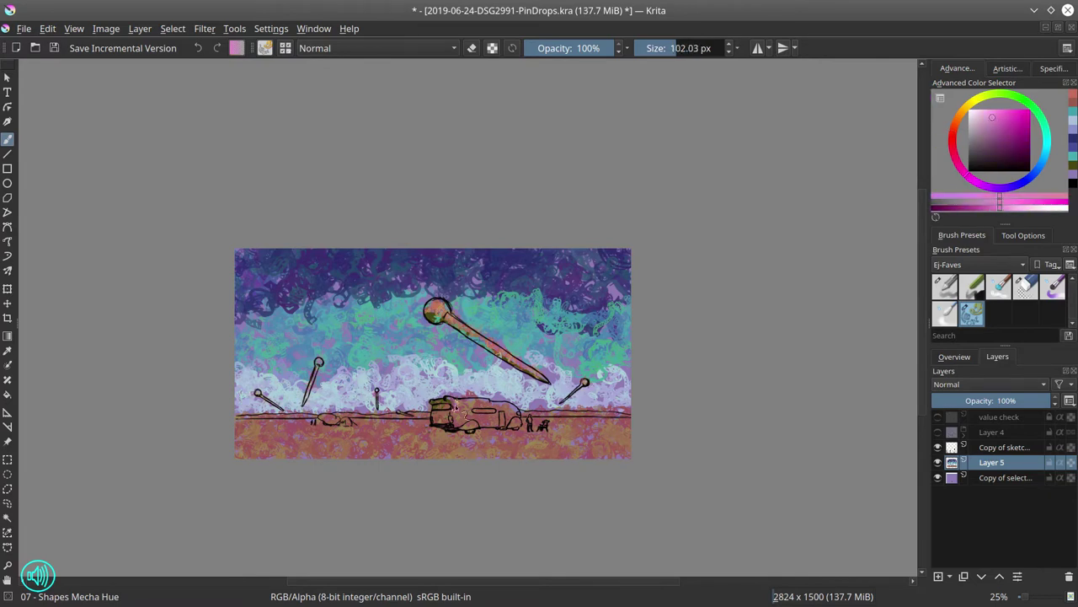
key("bracketright")
key("bracketright")
mouse_move(455, 413)
left_mouse_down()
mouse_move(502, 417)
mouse_move(532, 441)
left_mouse_up()
left_click(459, 416, "ctrl")
key("bracketright")
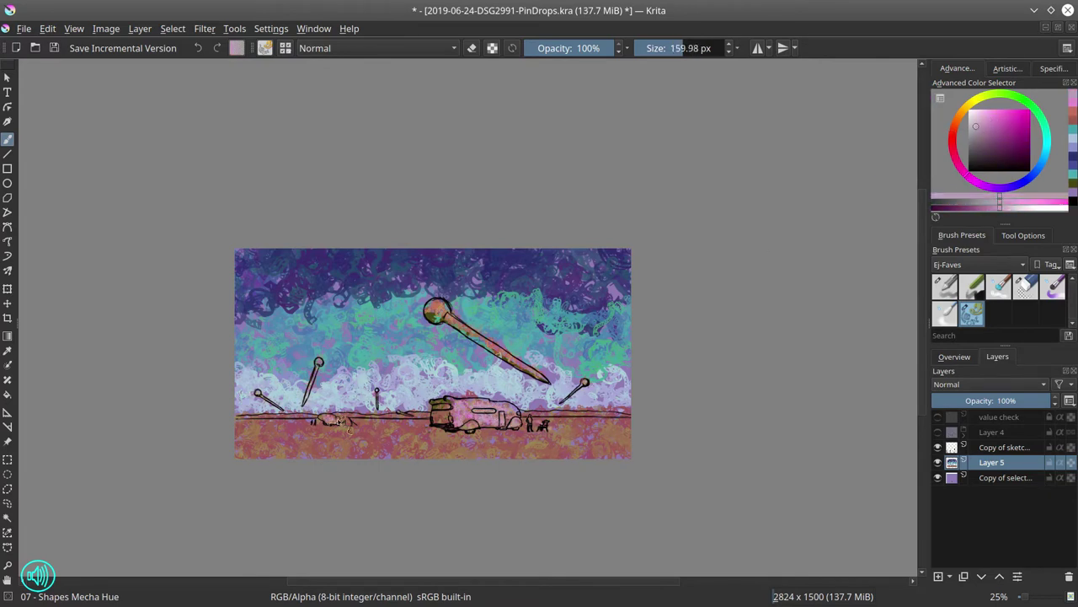
left_click(449, 411, "ctrl")
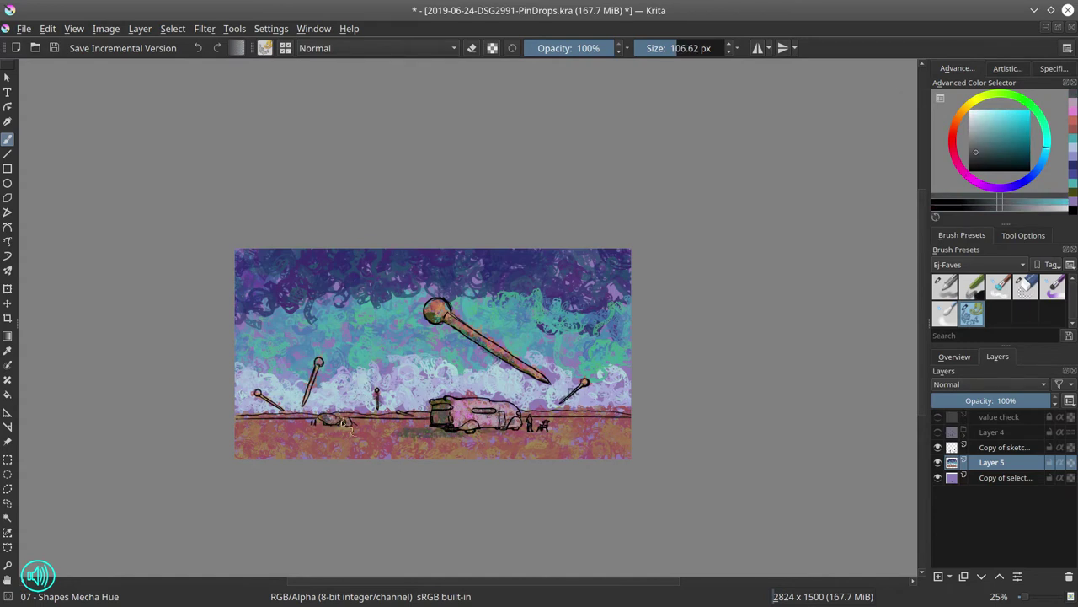
Switch the brush to Color Dodge and paint glowing highlights along the ground.
key("l")
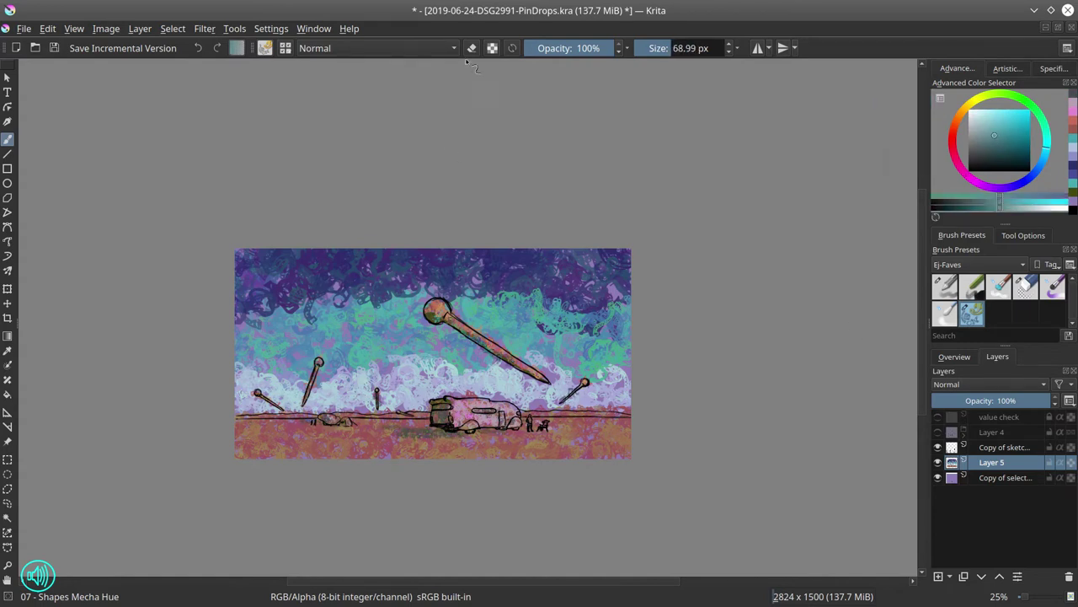
key("alt+shift+d")
left_click(497, 417, "ctrl")
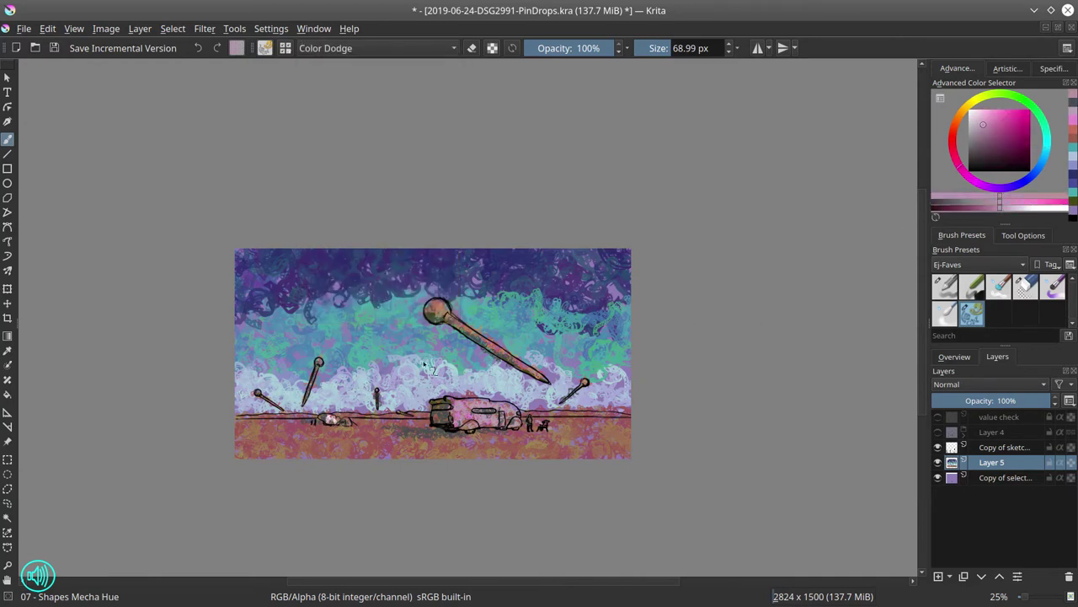
key("alt+shift+n")
left_click(453, 48)
left_click(362, 126)
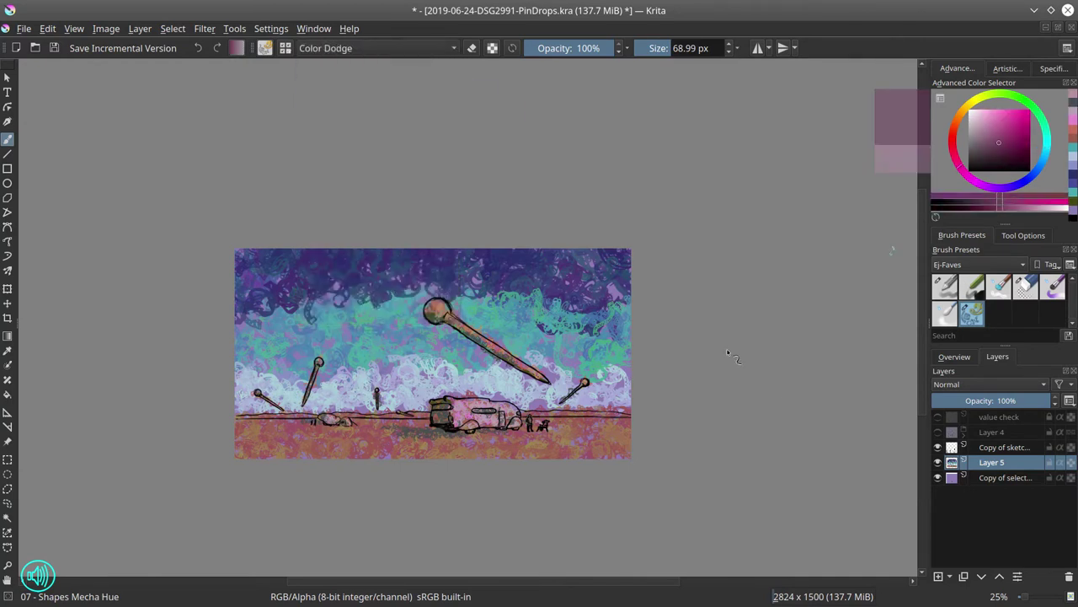
left_click(547, 325, "ctrl")
mouse_move(582, 425)
left_mouse_down()
mouse_move(470, 445)
mouse_move(578, 457)
mouse_move(241, 445)
mouse_move(505, 421)
left_mouse_up()
Save the painting and select the dark strokes by similar colour.
left_click(54, 48)
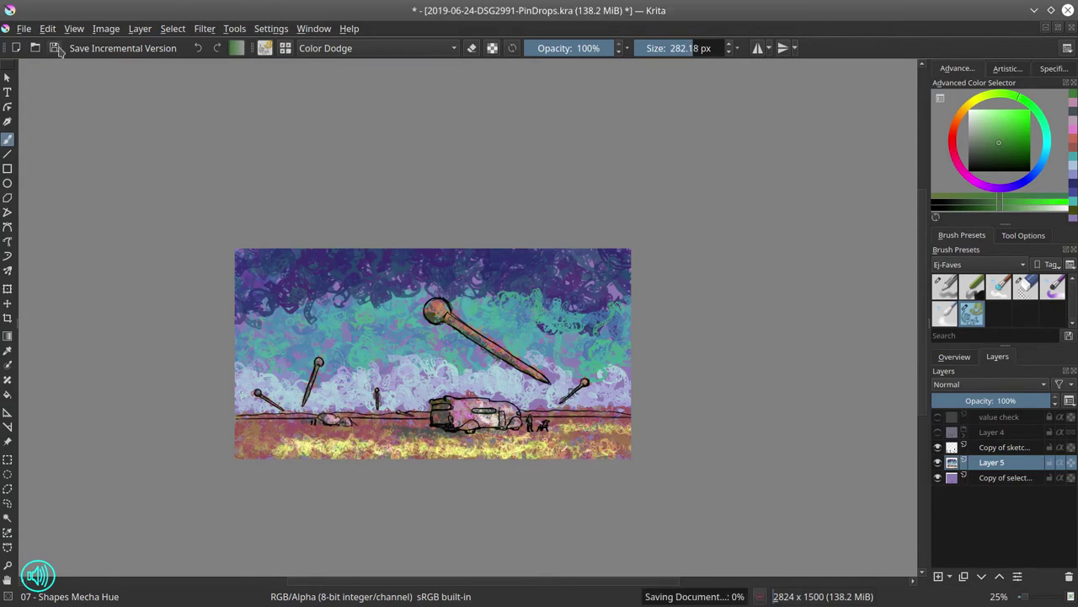
left_click(140, 28)
mouse_move(169, 113)
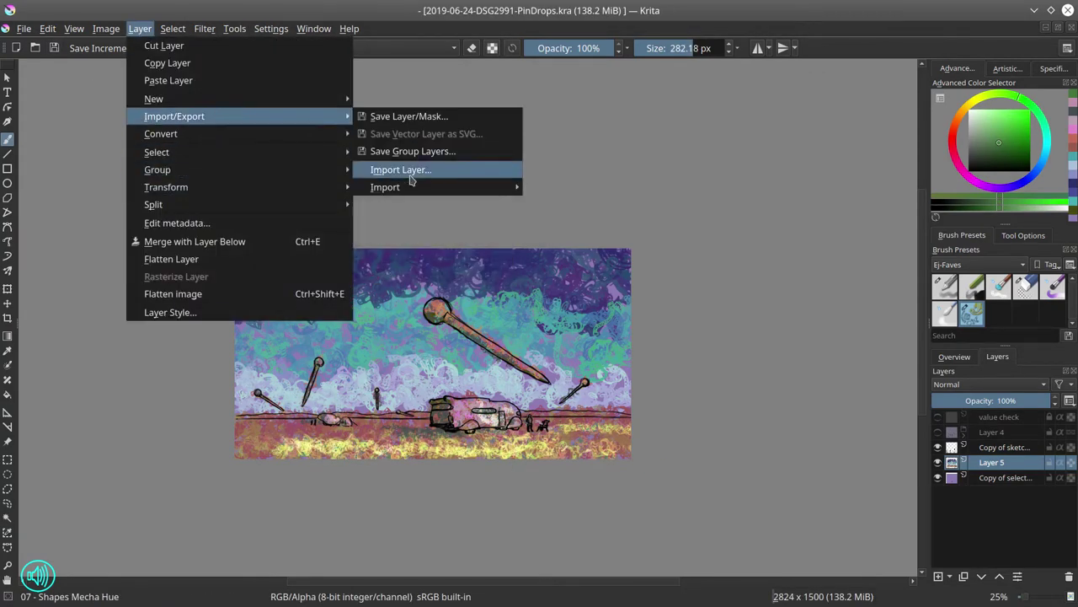
left_click(411, 169)
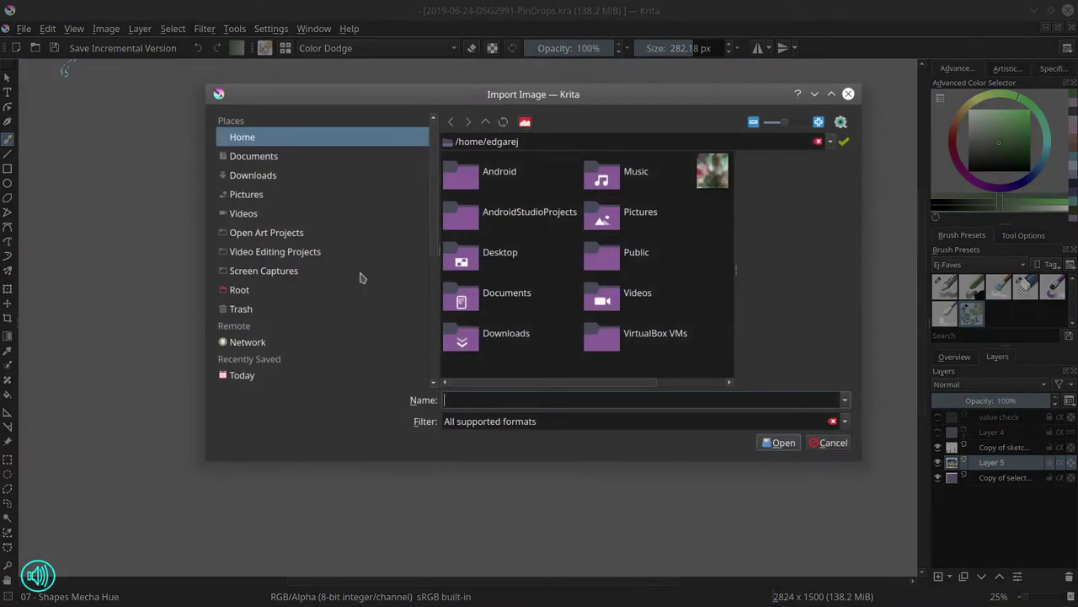
left_click(779, 442)
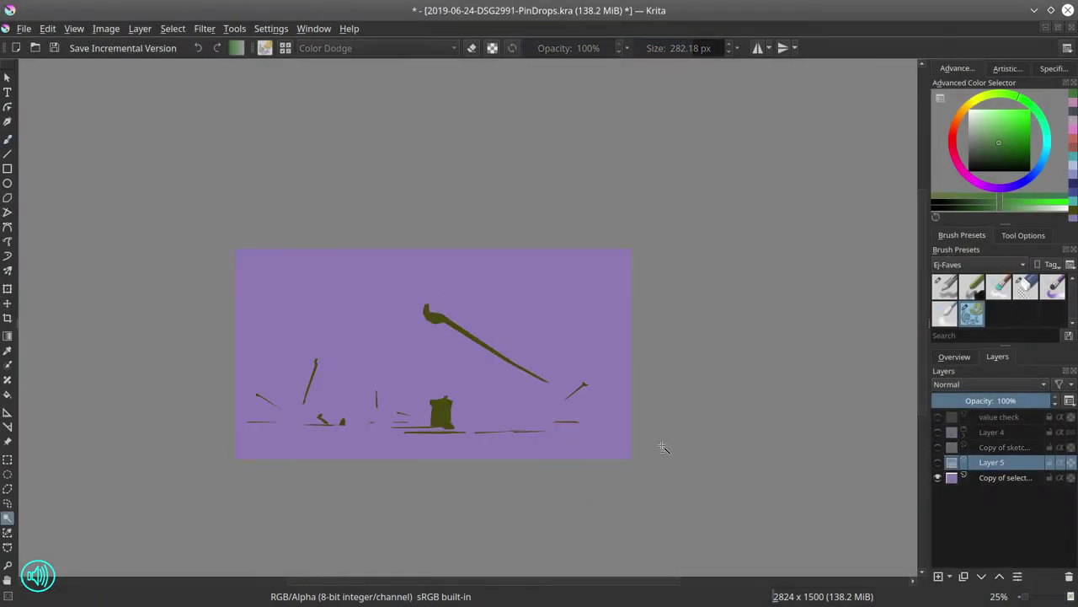
left_click(423, 373)
left_click(173, 28)
Show Layer 5, darken its midtones with a Curves adjustment, and re-show the sketch copy.
left_click(939, 467)
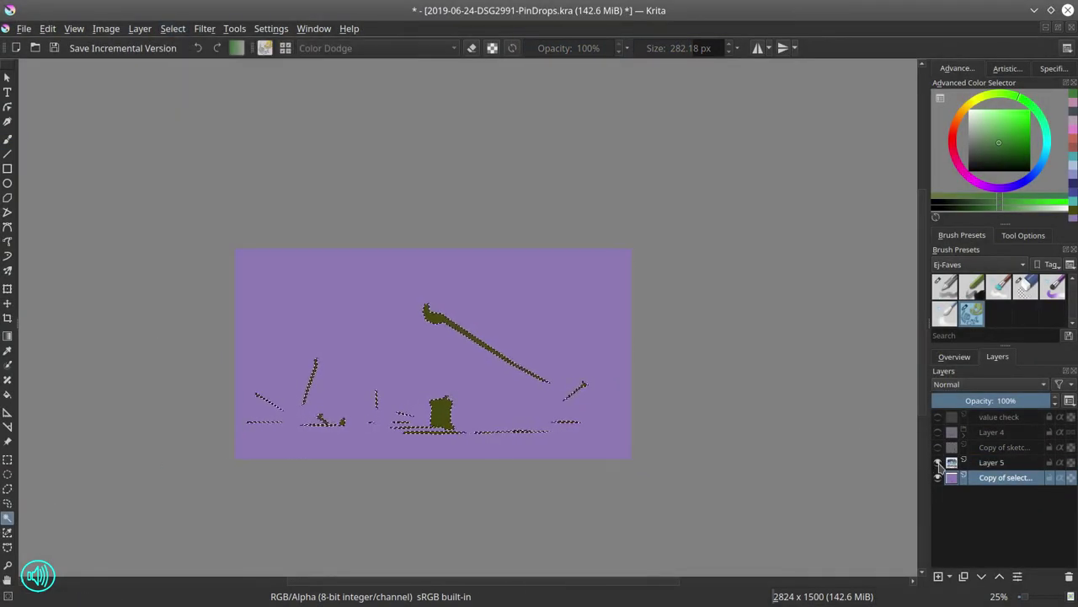
left_click(938, 463)
left_click(204, 28)
left_click(438, 63)
left_click_drag(738, 320, 747, 350)
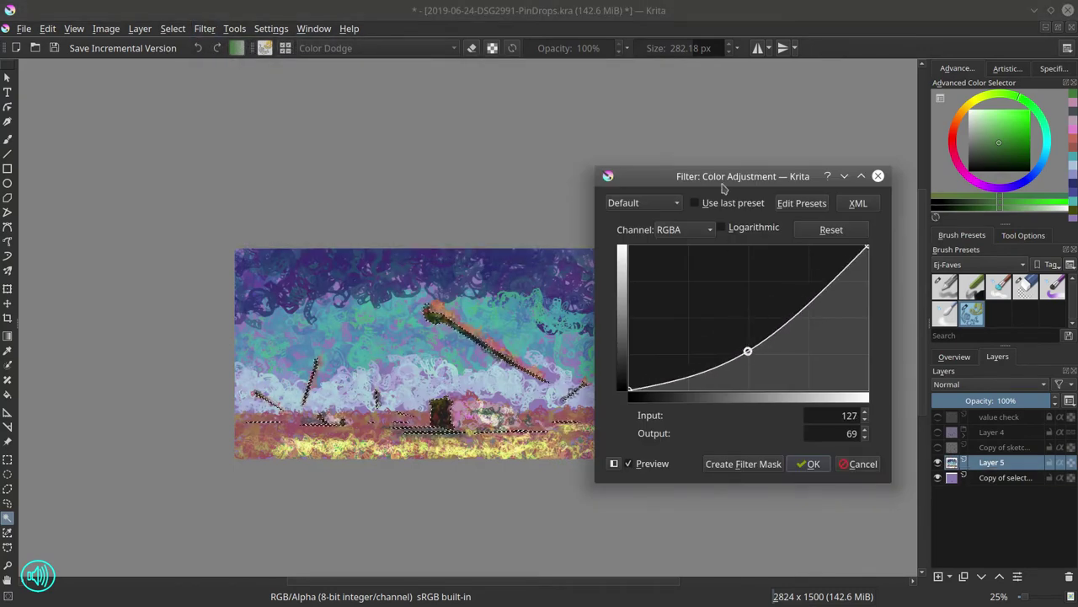
left_click_drag(723, 187, 834, 169)
left_click(917, 446)
left_click(937, 447)
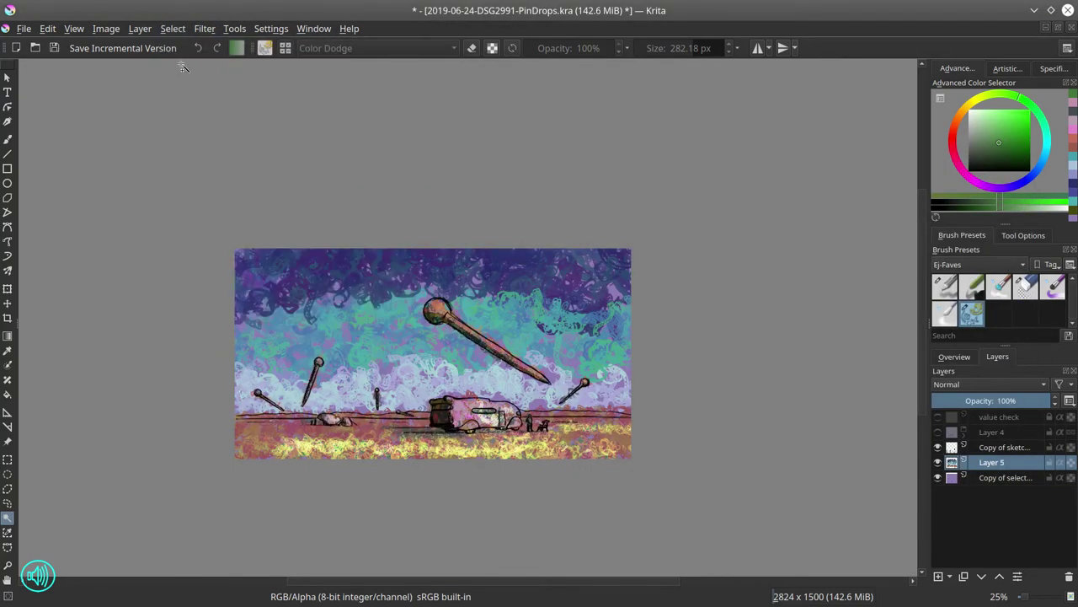
left_click(106, 28)
Import the texture image as a new layer and darken it with a Curves adjustment.
mouse_move(140, 28)
mouse_move(181, 110)
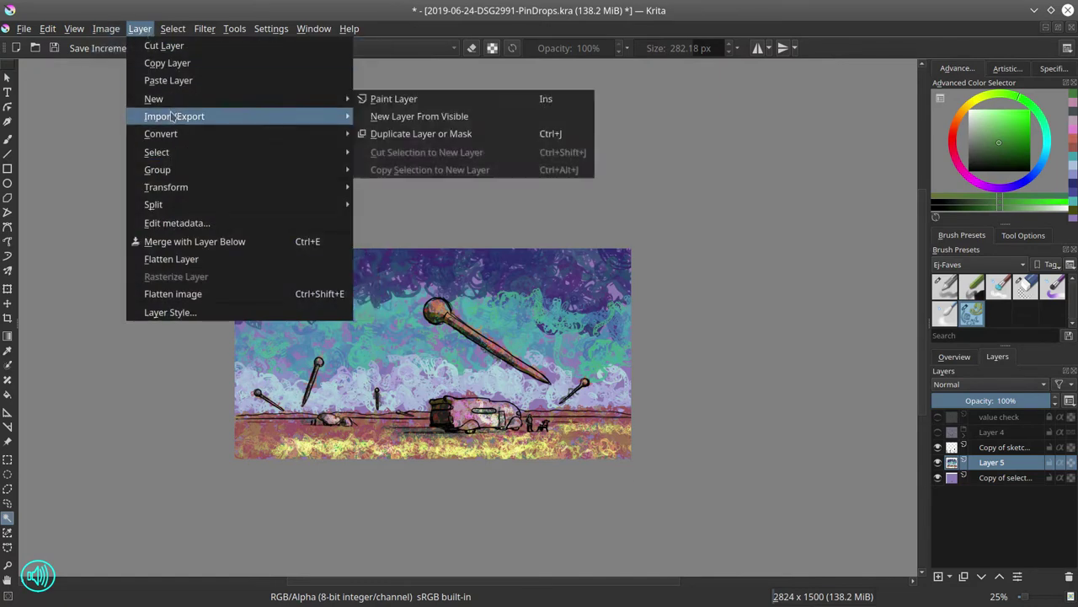
left_click(385, 97)
left_click(777, 376)
left_click(173, 28)
mouse_move(204, 28)
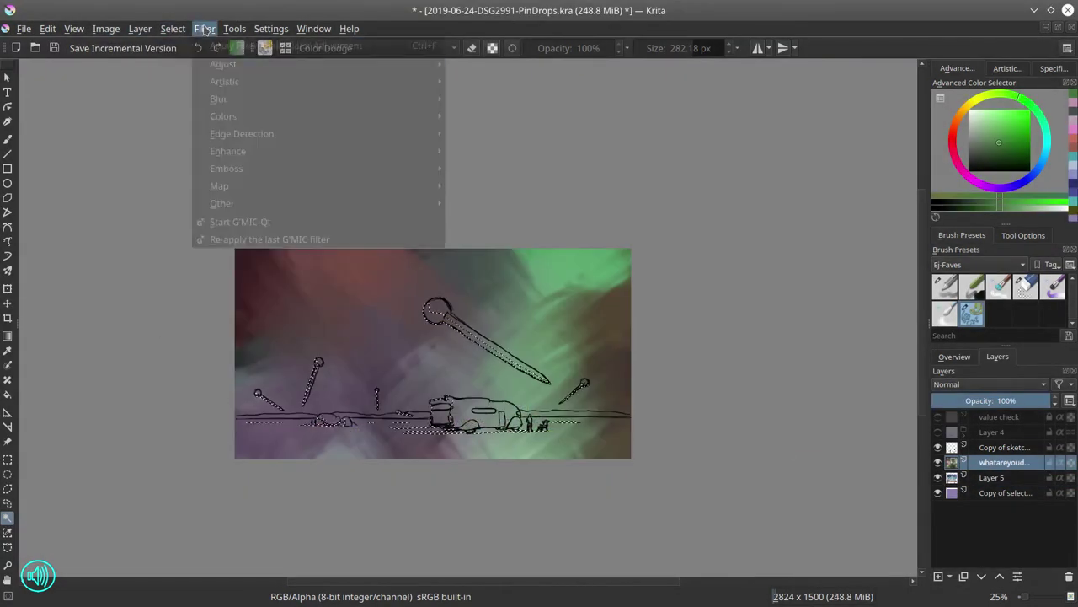
mouse_move(221, 63)
left_click(438, 63)
left_click_drag(883, 286, 883, 320)
left_click(917, 447)
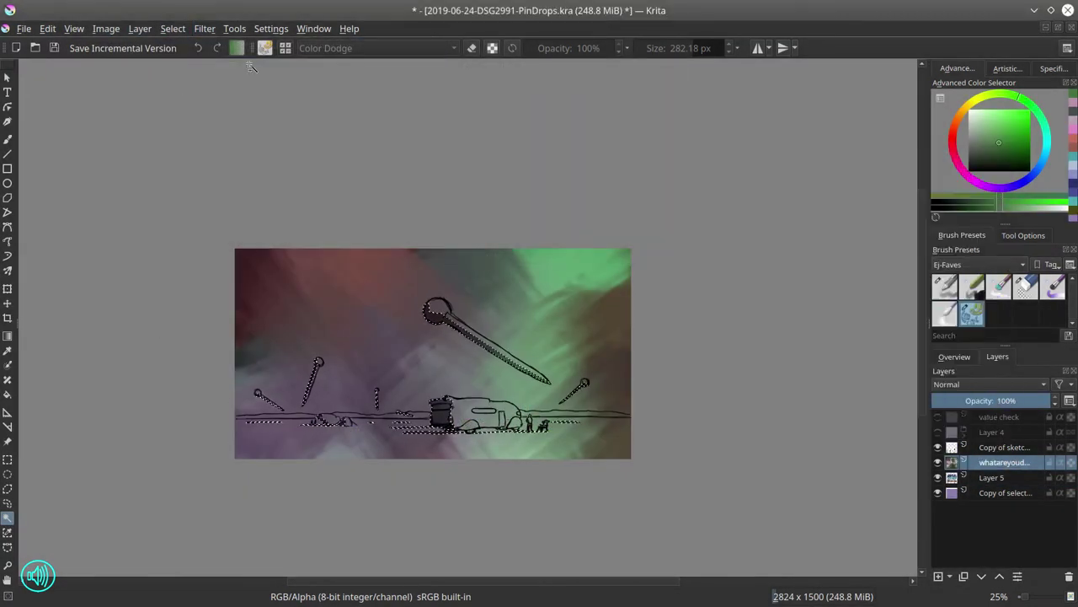
Invert the selection, lighten those areas with Curves, deselect and save.
left_click(172, 27)
left_click(208, 97)
left_click(204, 28)
mouse_move(221, 63)
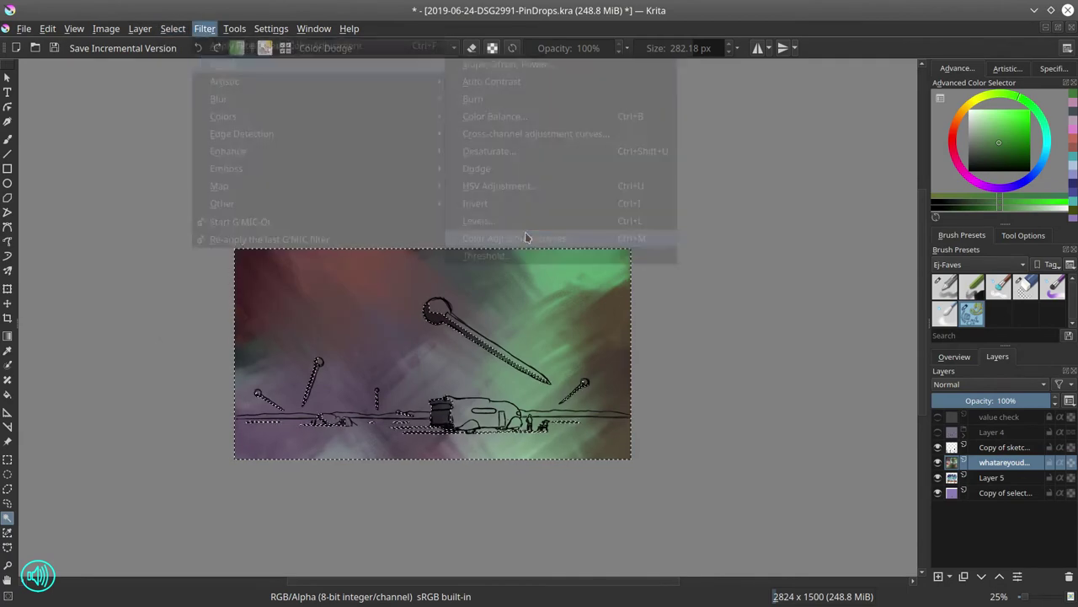
left_click(524, 233)
left_click_drag(834, 315, 834, 286)
left_click(917, 448)
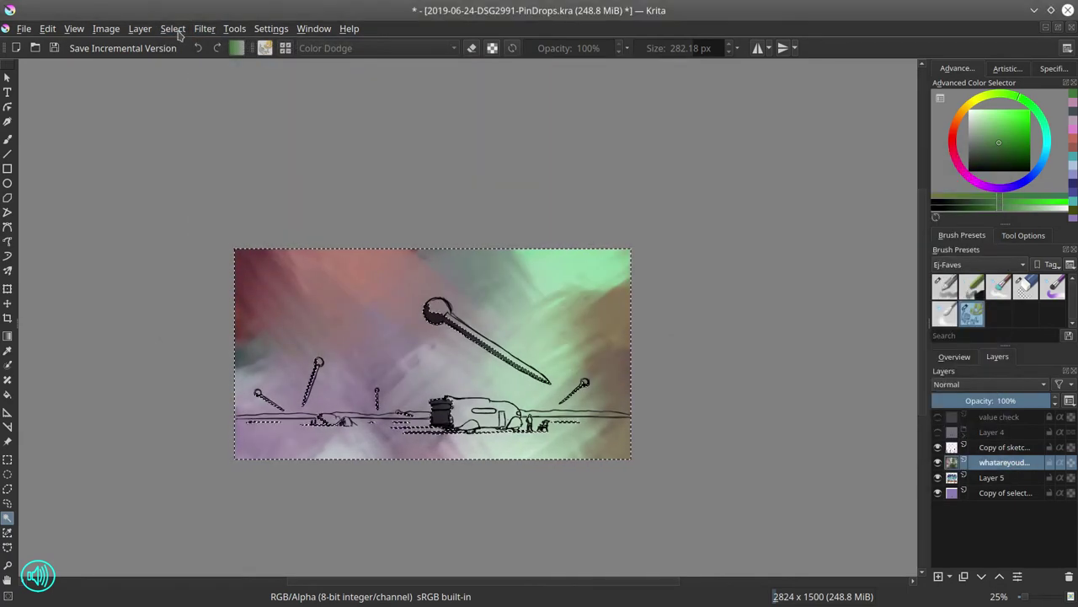
key("ctrl+shift+a")
left_click(23, 28)
left_click(114, 97)
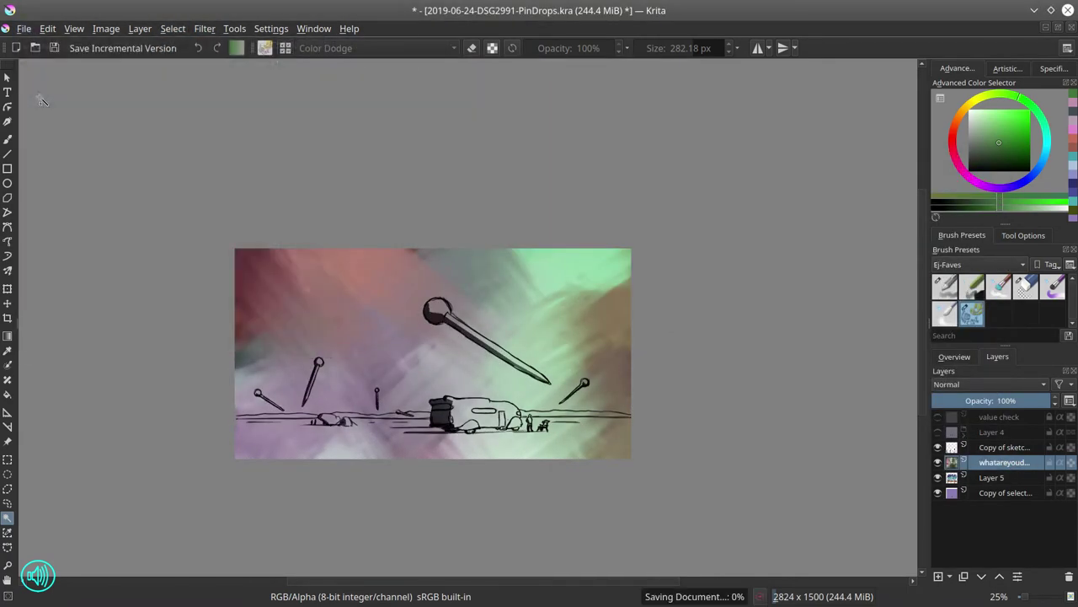
Trim the layers to the canvas size and save.
left_click(173, 28)
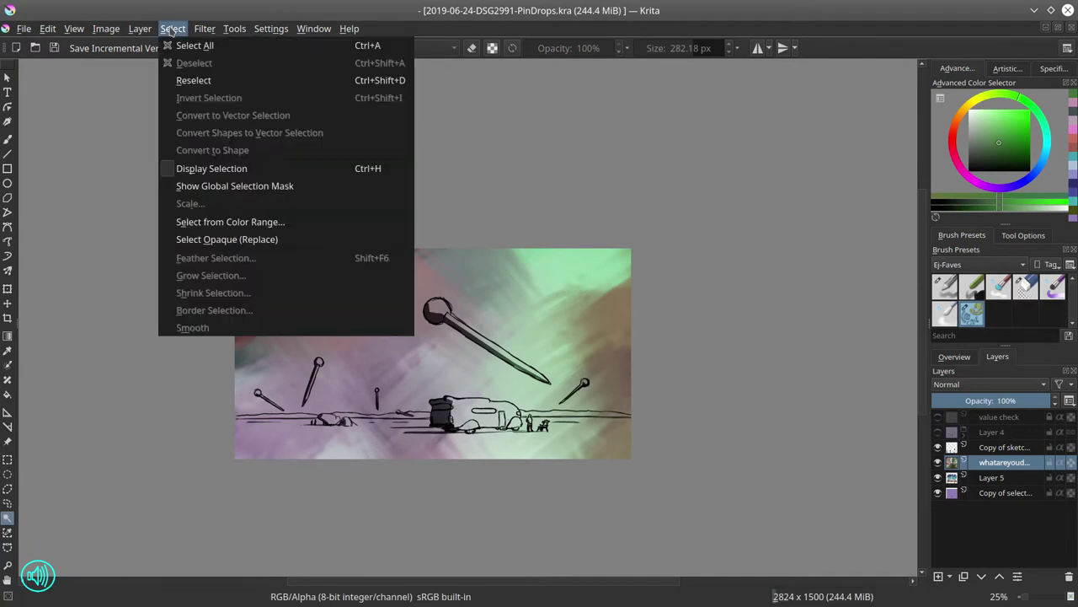
mouse_move(106, 28)
left_click(139, 99)
key("ctrl+s")
With the Basic-4 Flow Opacity brush, paint pink at upper left and green near the right horizon.
left_click(945, 287)
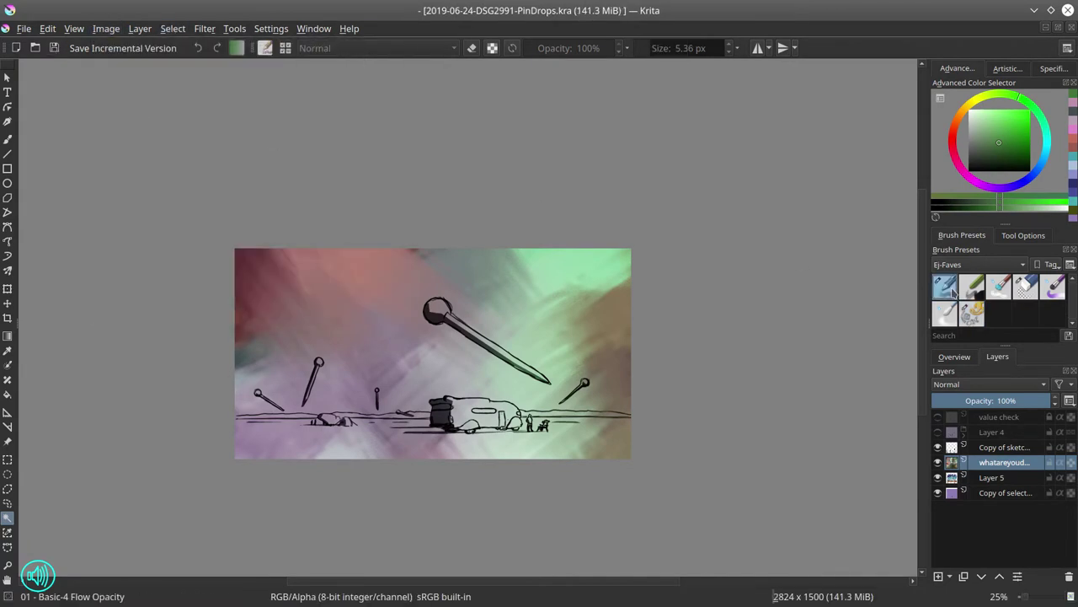
key("b")
left_click(249, 282, "ctrl")
mouse_move(249, 282)
left_mouse_down()
mouse_move(262, 322)
mouse_move(284, 279)
left_mouse_up()
left_click(602, 291, "ctrl")
mouse_move(602, 291)
left_mouse_down()
mouse_move(637, 337)
mouse_move(634, 413)
left_mouse_up()
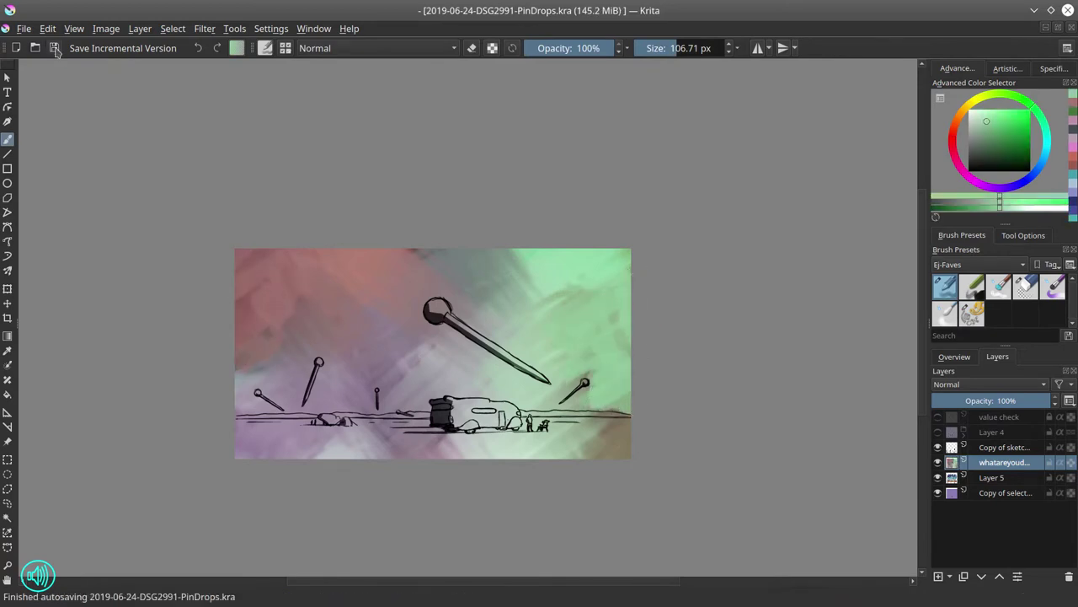
Lower the imported layer's opacity to about half and cancel a trial curve.
left_click(994, 401)
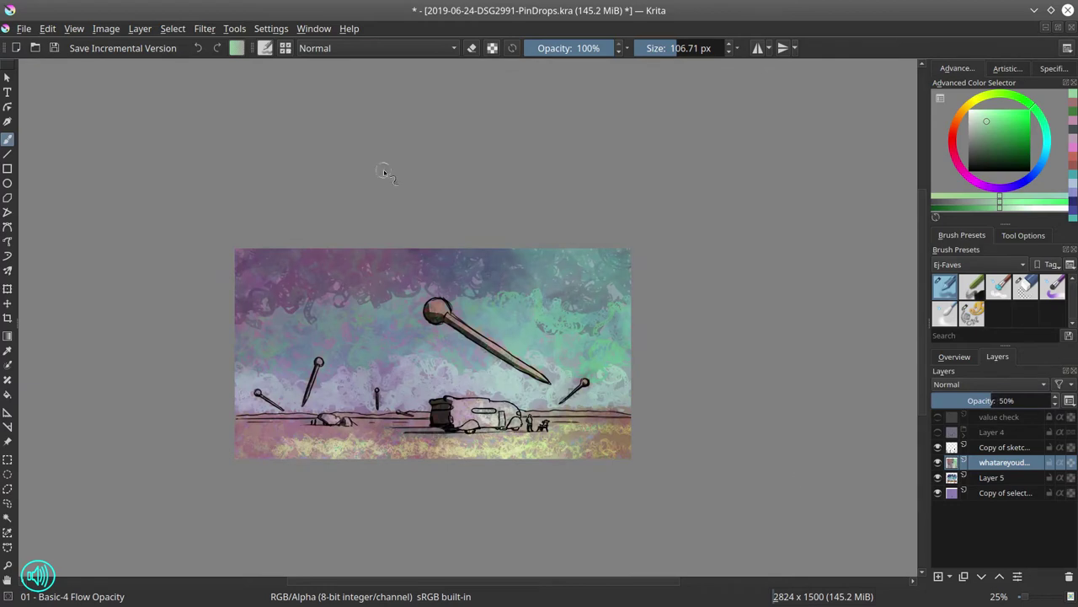
left_click(204, 28)
mouse_move(224, 70)
left_click(506, 233)
left_click(909, 277)
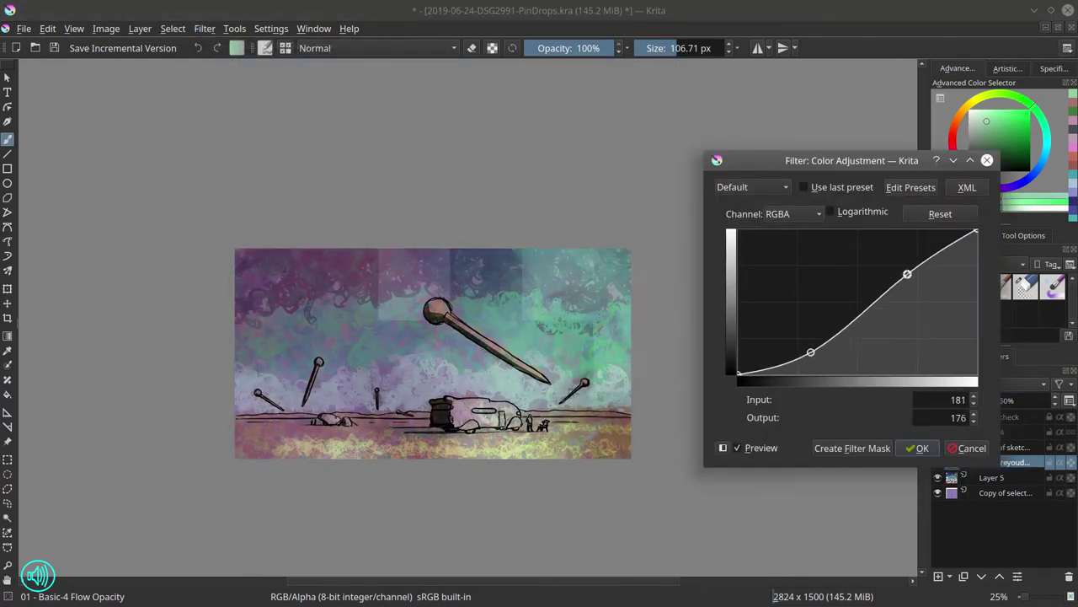
left_click(969, 447)
Reselect the strokes, darken them with Curves, deselect and save.
left_click(173, 28)
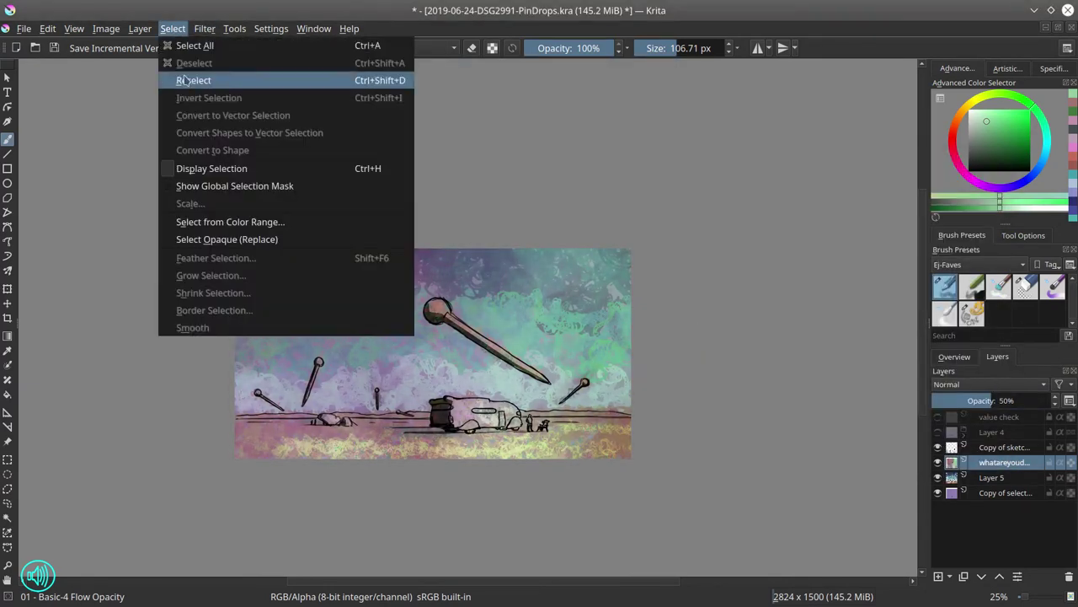
left_click(194, 76)
left_click(205, 28)
left_click(211, 48)
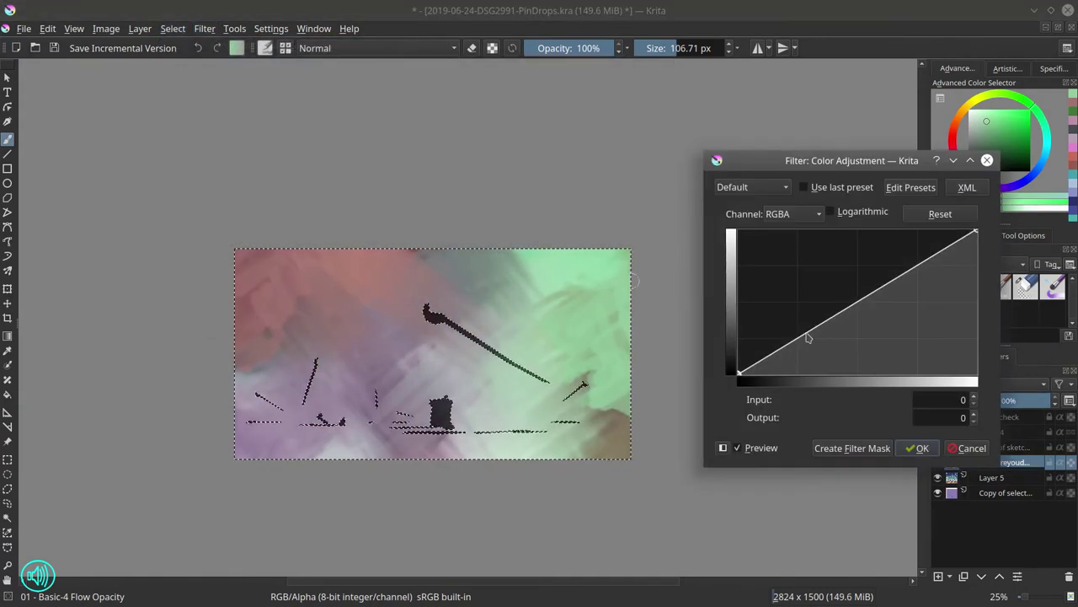
left_click_drag(806, 334, 876, 320)
key("Return")
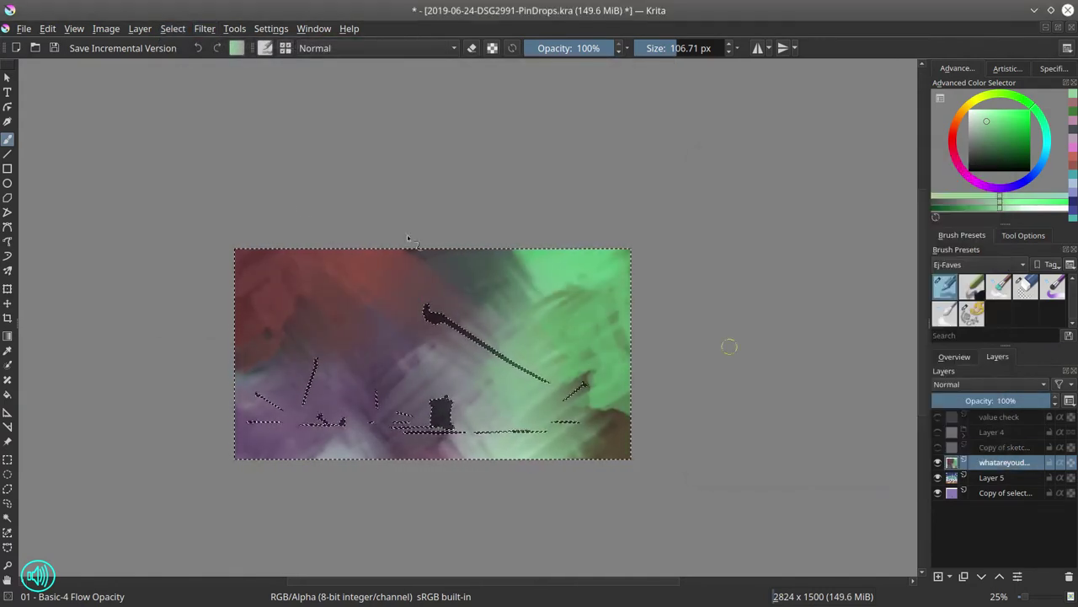
key("ctrl+shift+a")
key("ctrl+s")
Set the layer opacity to 50% and save the document.
left_click(938, 448)
left_click(994, 400)
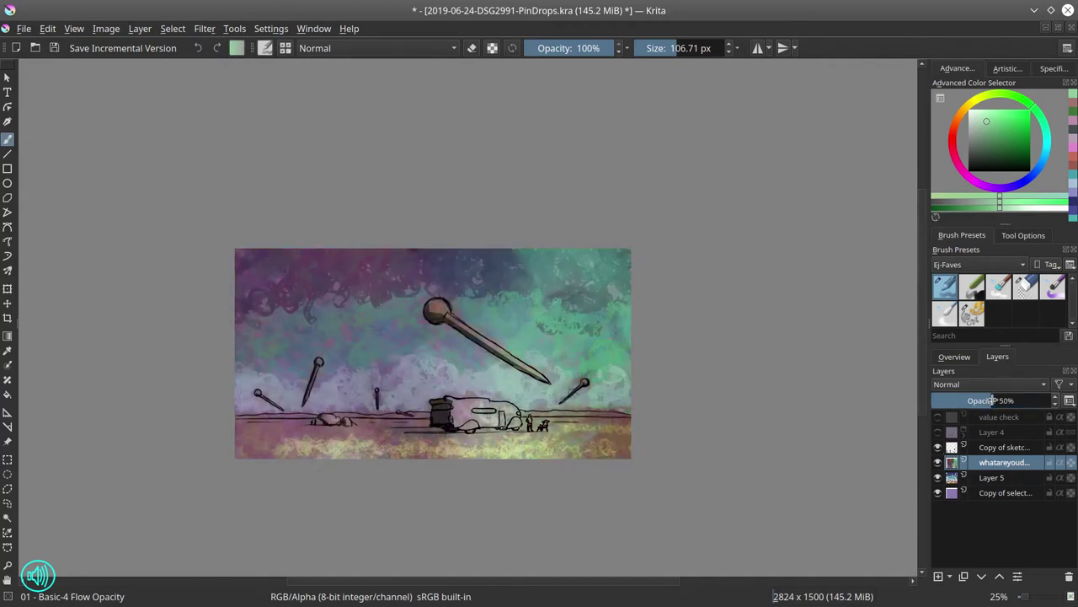
left_click(53, 48)
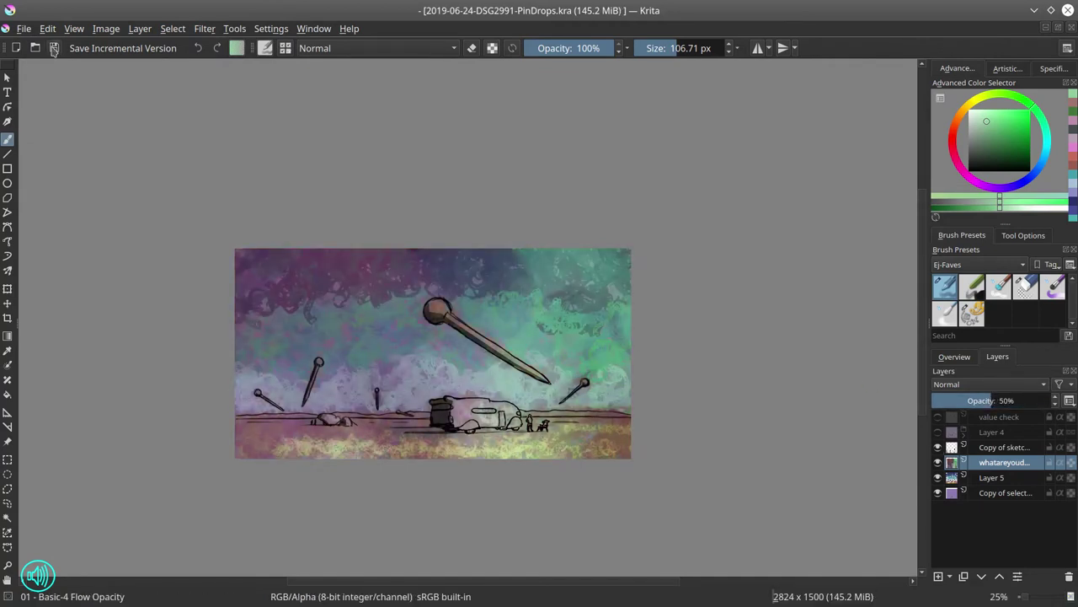
Duplicate the layer and merge the visible layers into one.
right_click(1002, 462)
left_click(927, 228)
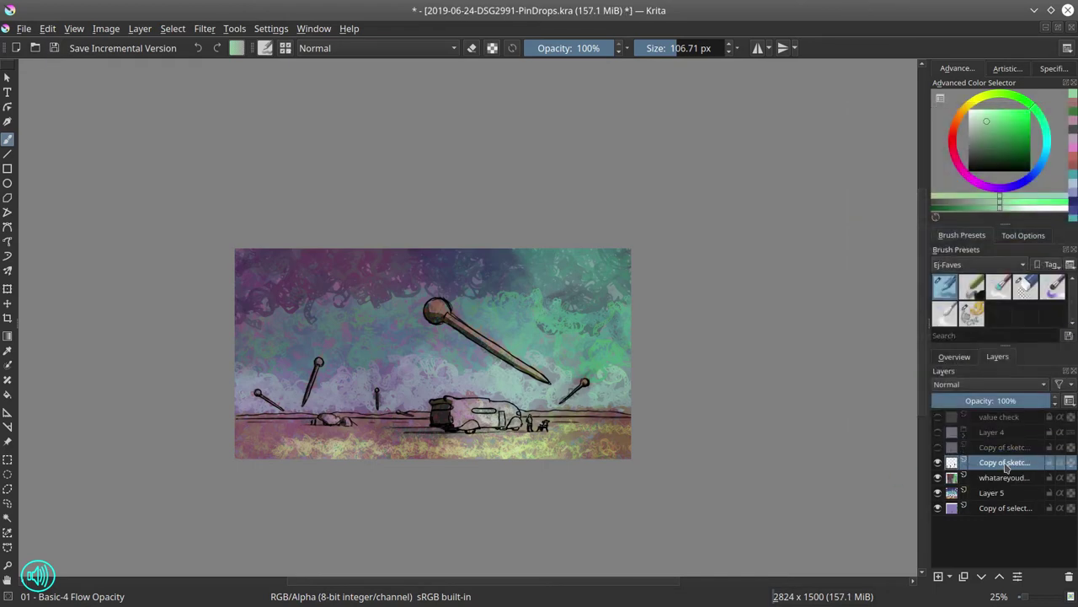
right_click(1009, 509)
key("Escape")
left_click(53, 48)
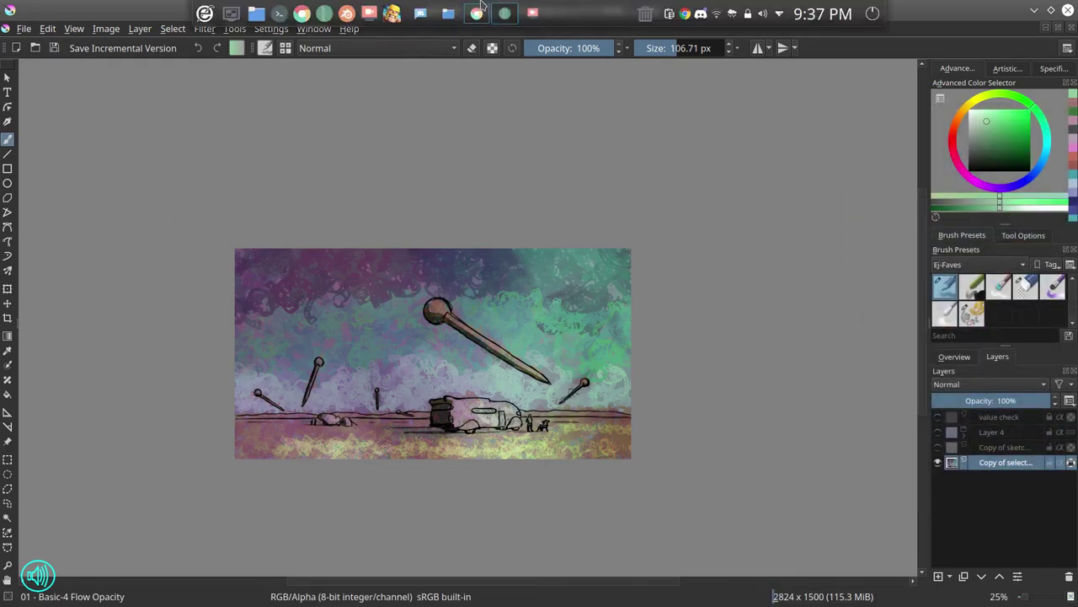
left_click(534, 14)
left_click(534, 13)
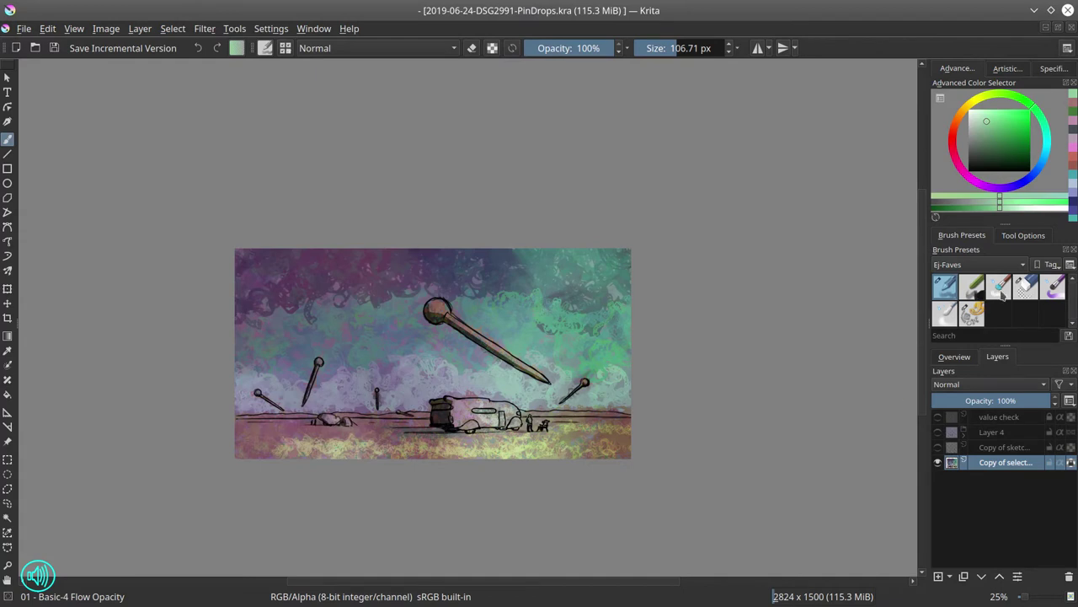
With the Chalk Details brush, stroke the ground and brighten the horizon toward the right.
left_click(972, 286)
mouse_move(237, 412)
left_mouse_down()
mouse_move(271, 398)
mouse_move(346, 409)
mouse_move(465, 394)
left_mouse_up()
key("o")
key("o")
key("o")
key("o")
key("o")
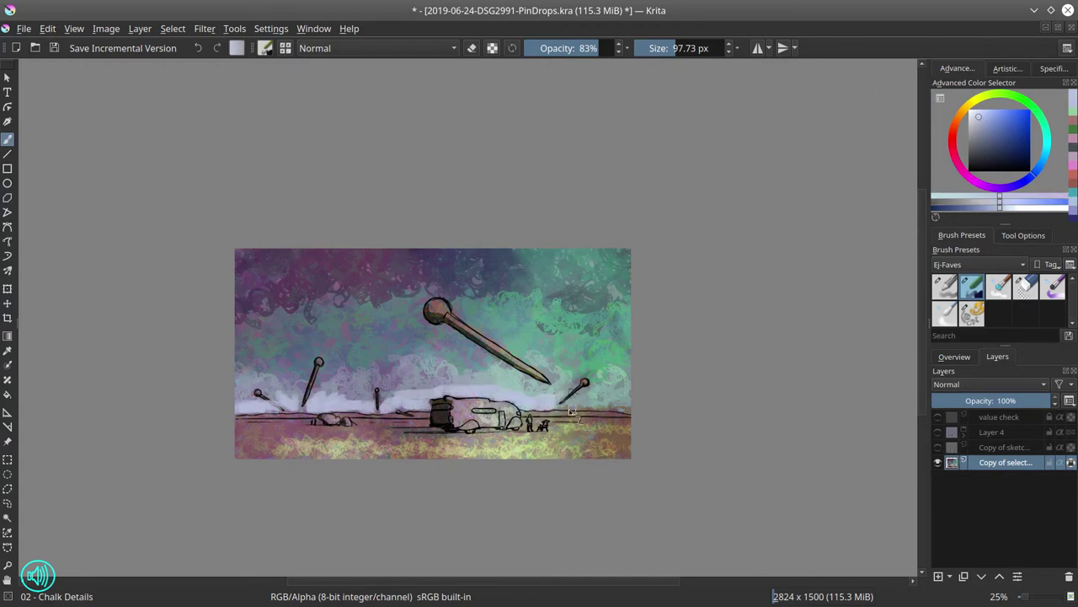
left_click_drag(570, 411, 628, 405)
left_click(303, 401, "ctrl")
left_click_drag(303, 401, 264, 419)
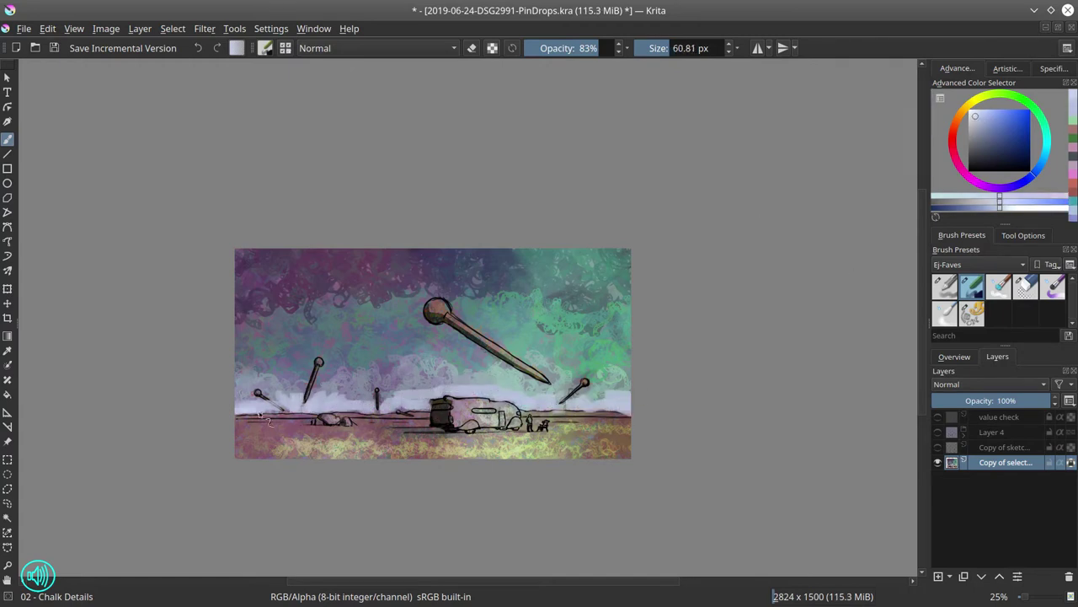
With the Blender Textured Soft brush, blend the left, upper and green right-side sky clouds.
key("slash")
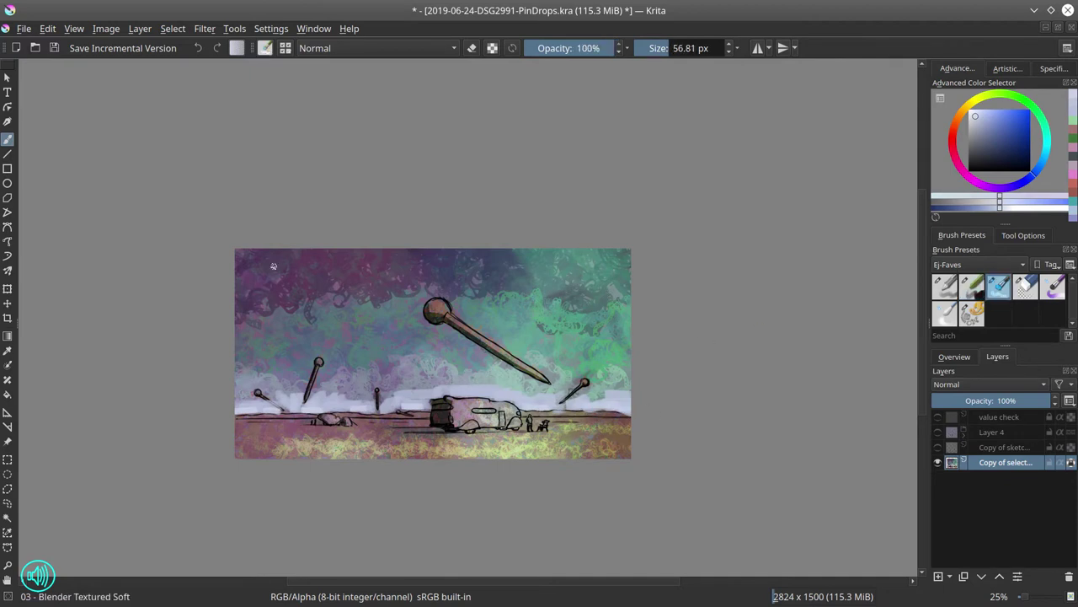
mouse_move(259, 261)
left_mouse_down()
mouse_move(278, 258)
mouse_move(251, 289)
left_mouse_up()
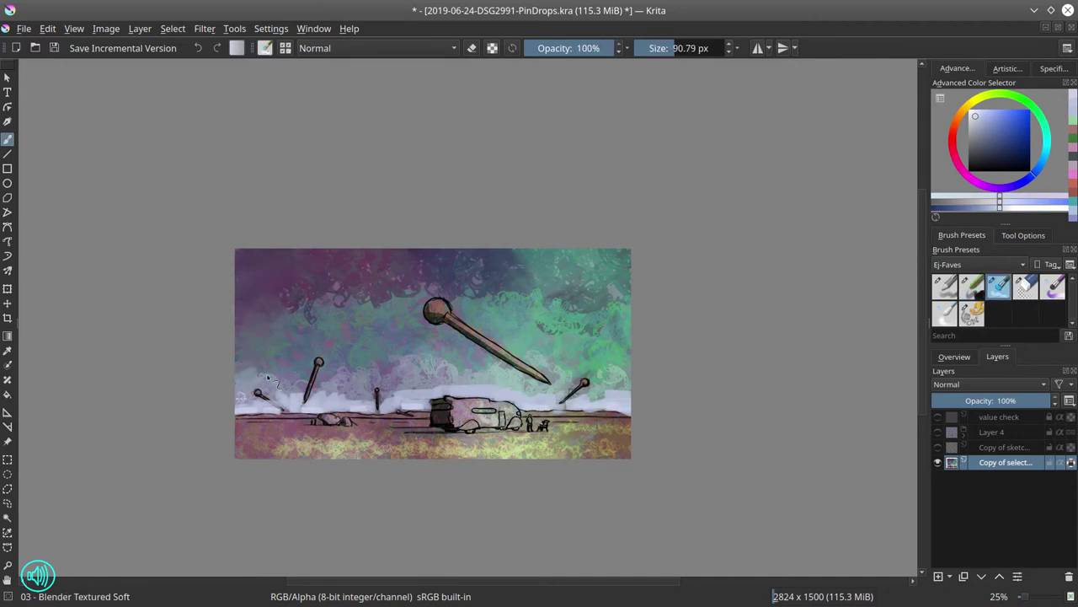
mouse_move(310, 364)
left_mouse_down()
mouse_move(314, 313)
mouse_move(333, 303)
mouse_move(331, 259)
left_mouse_up()
mouse_move(319, 345)
left_mouse_down()
mouse_move(347, 374)
mouse_move(322, 386)
left_mouse_up()
left_click_drag(342, 347, 354, 321)
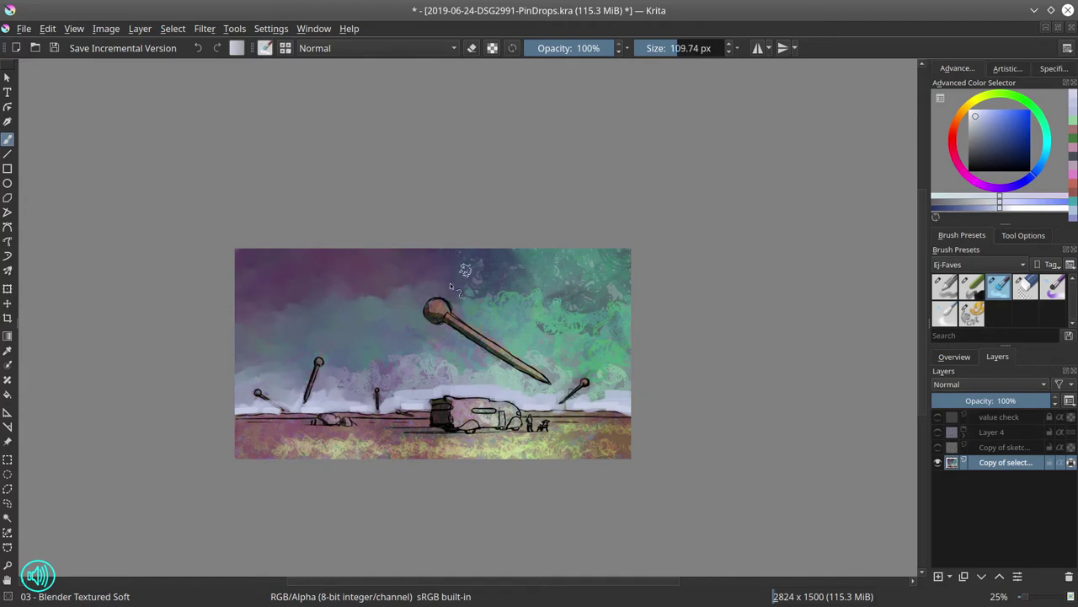
left_click_drag(537, 265, 536, 274)
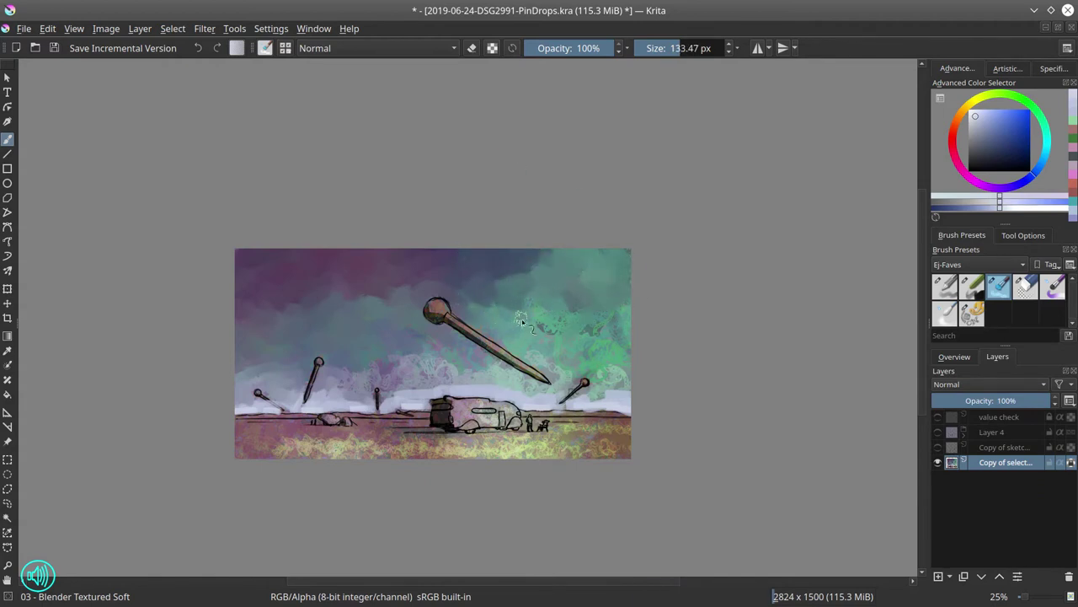
left_click_drag(566, 335, 595, 281)
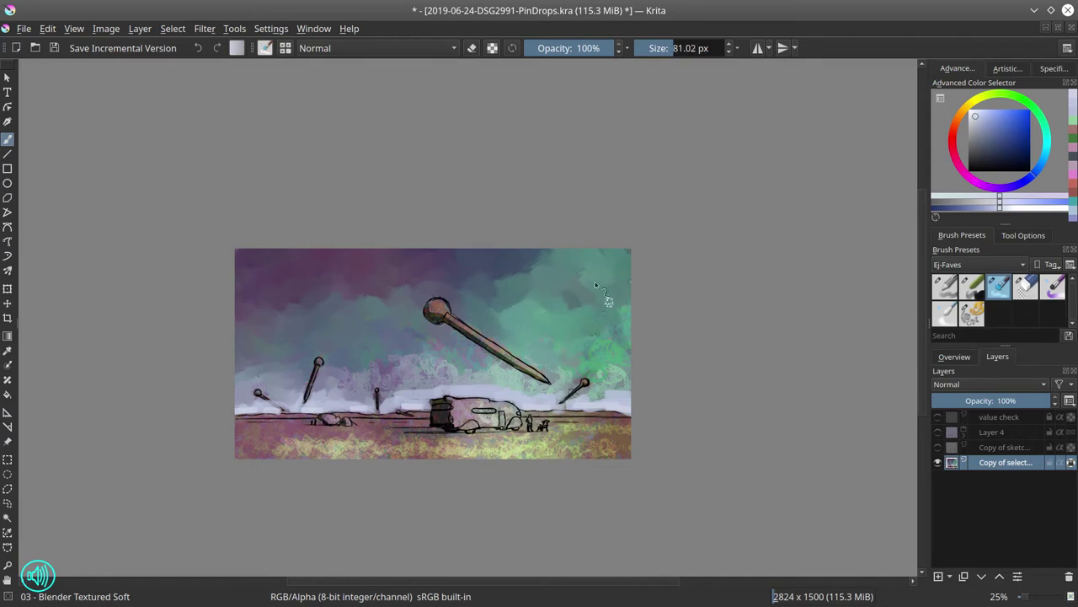
left_click_drag(557, 381, 544, 395)
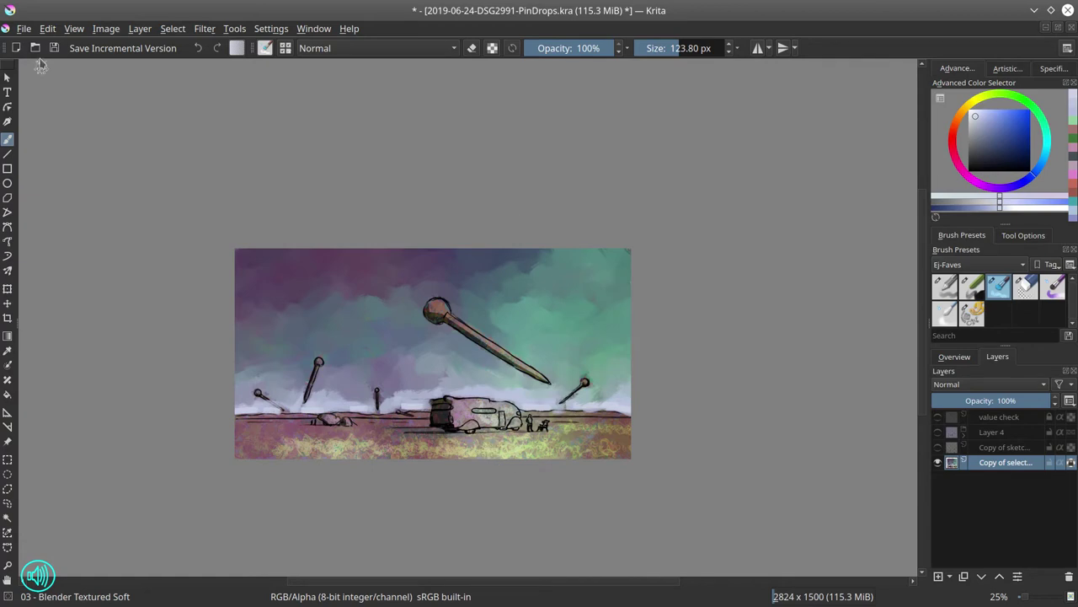
Import Aerial Skies (63).jpg from the Pictures reference folders as a new layer.
left_click(107, 29)
mouse_move(129, 24)
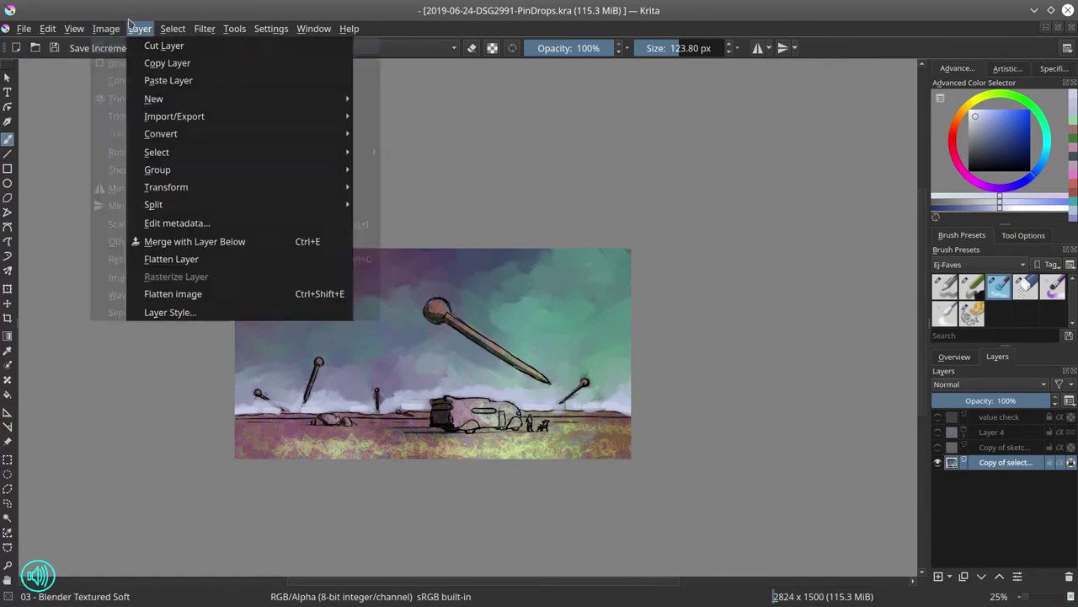
left_click(404, 116)
left_click(245, 194)
double_click(687, 171)
left_click(578, 344)
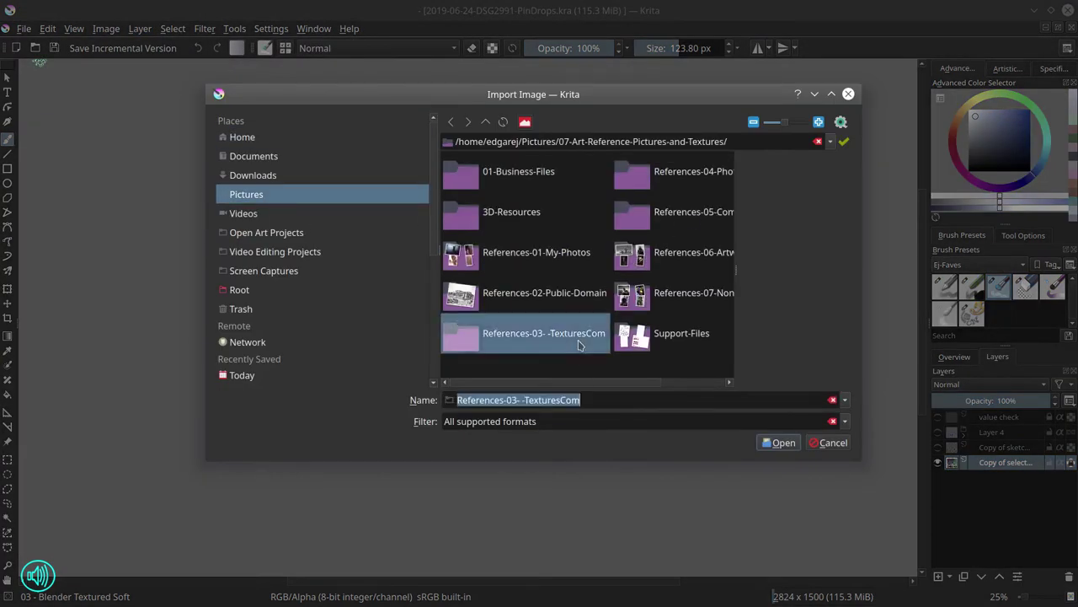
double_click(511, 221)
left_click_drag(475, 384, 644, 395)
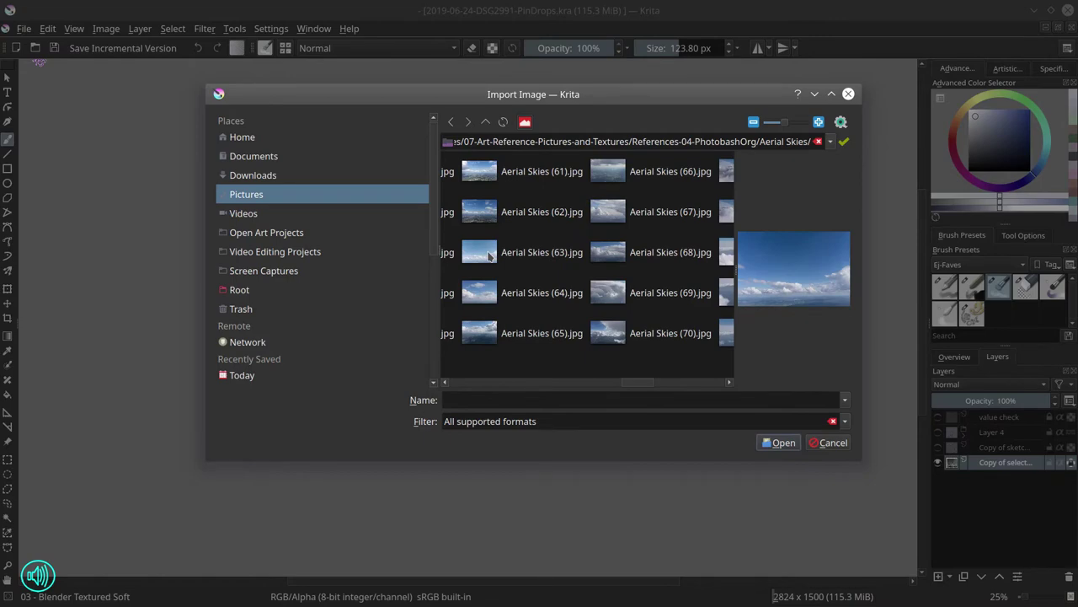
double_click(490, 257)
Stretch the sky photo over the canvas, set its layer opacity to 40%, and save.
key("ctrl+t")
left_click_drag(862, 512, 279, 194)
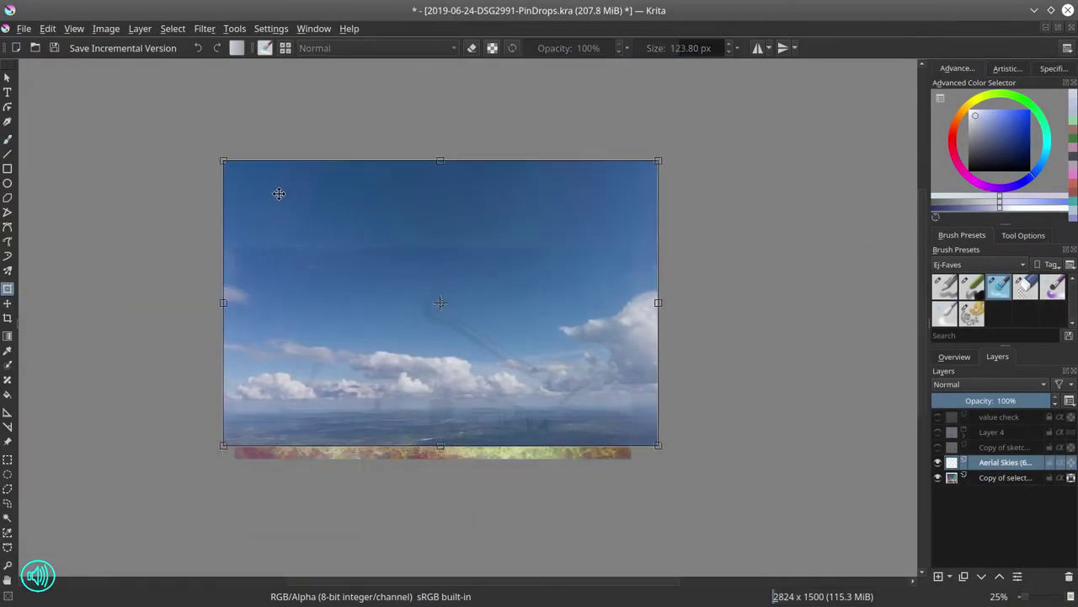
key("Return")
left_click(983, 400)
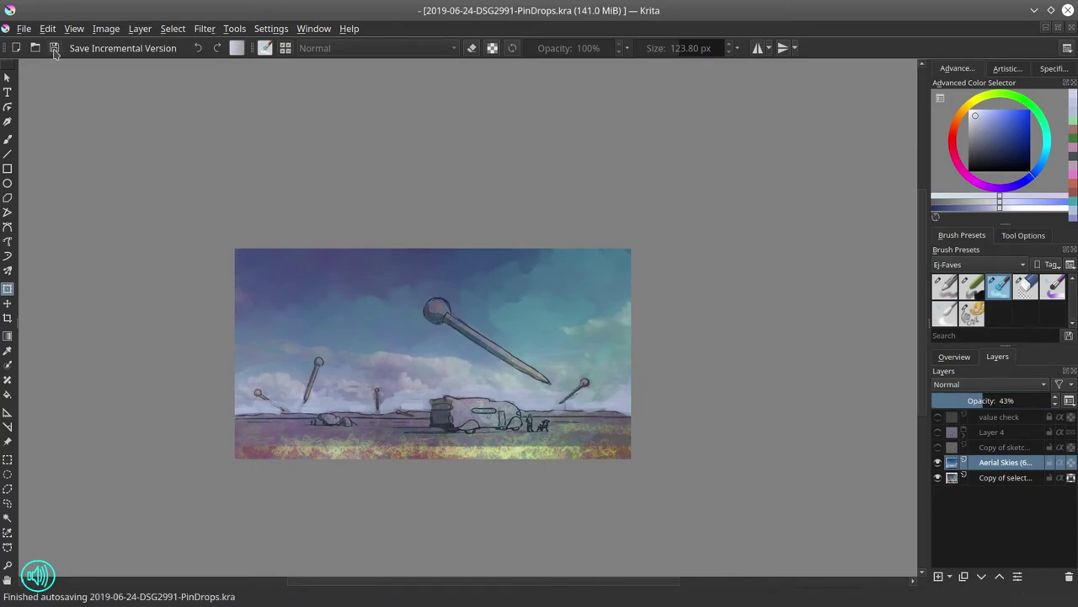
left_click(979, 400)
key("ctrl+s")
With the 04 - Eraser Circle preset, erase the photo off the left pin and big pin's shaft.
left_click(1025, 287)
scroll(278, 413, "up", 4)
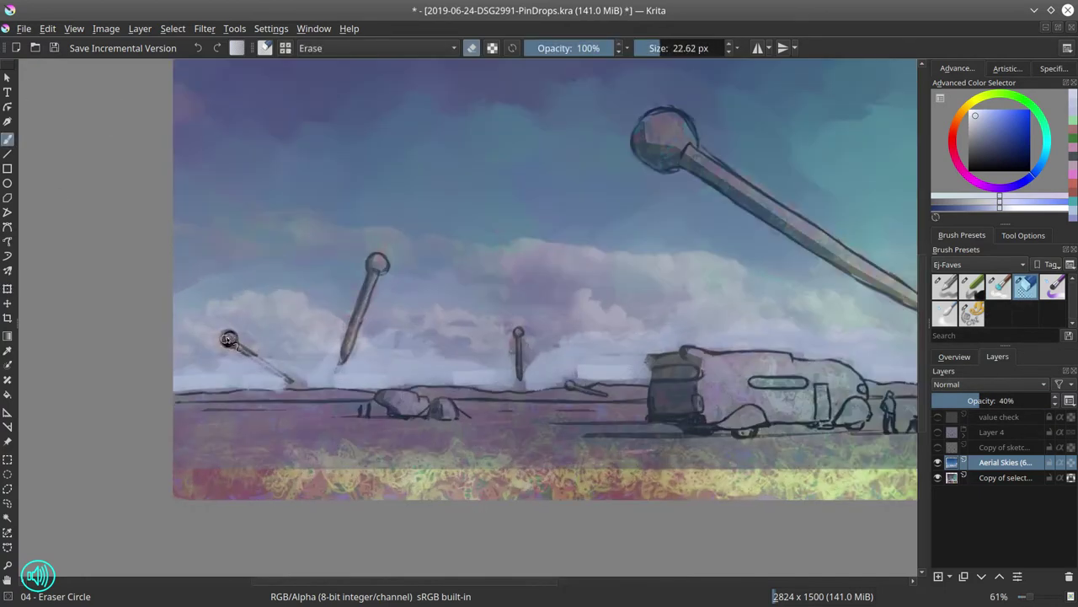
left_click_drag(373, 261, 345, 358)
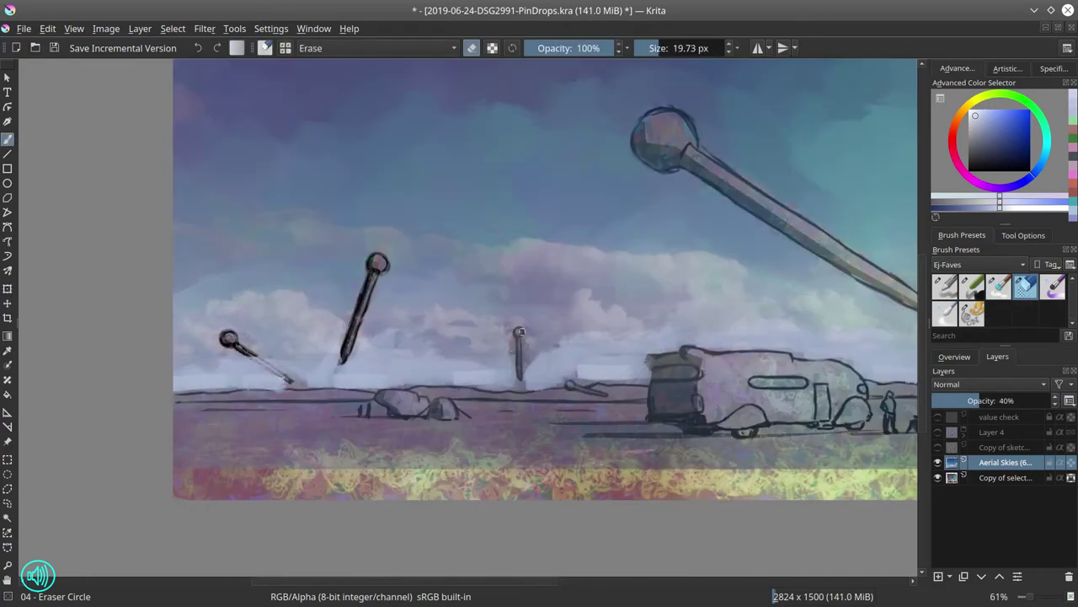
scroll(606, 397, "down", 2)
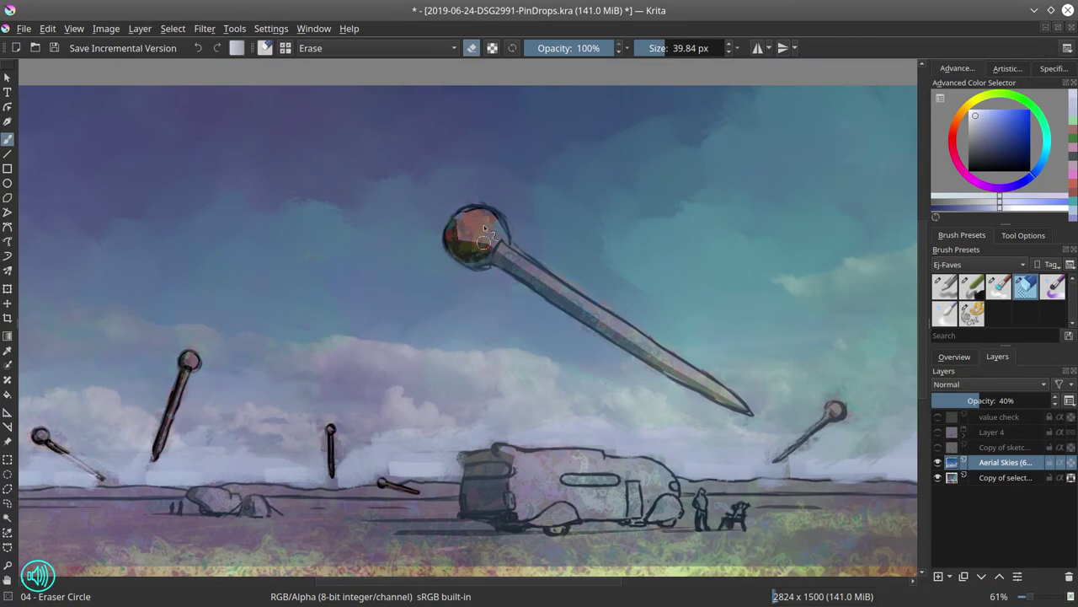
scroll(503, 246, "down", 1)
key("bracketright")
left_click_drag(461, 239, 638, 358)
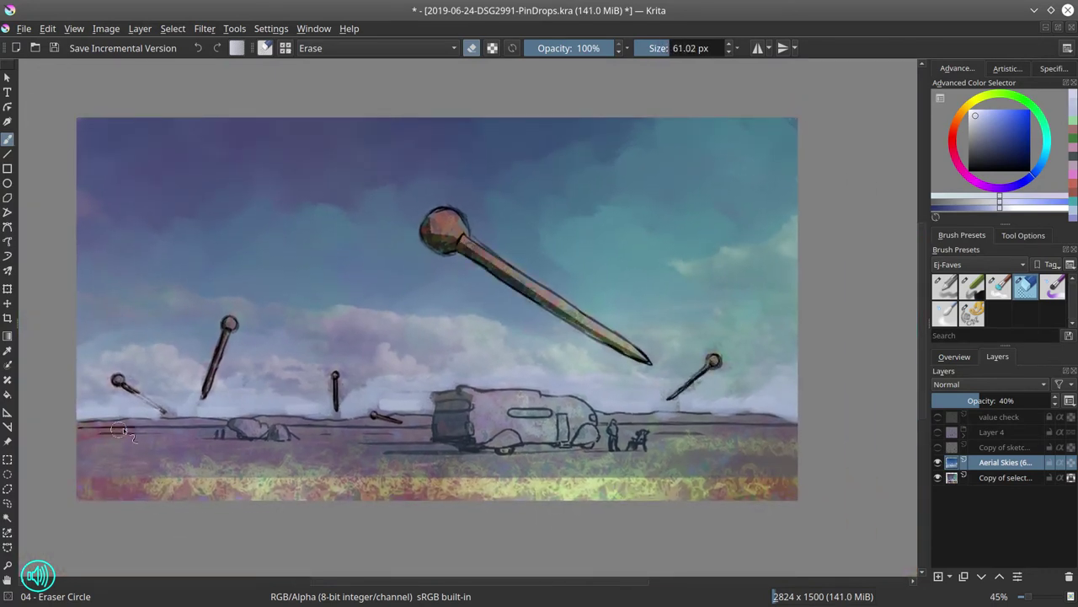
Erase the photo from the horizon, trailer and ground band, then save.
left_click_drag(118, 430, 236, 426)
key("bracketleft")
mouse_move(386, 428)
left_mouse_down()
mouse_move(445, 406)
mouse_move(437, 396)
mouse_move(442, 408)
mouse_move(468, 396)
mouse_move(443, 465)
mouse_move(473, 404)
left_mouse_up()
key("bracketright")
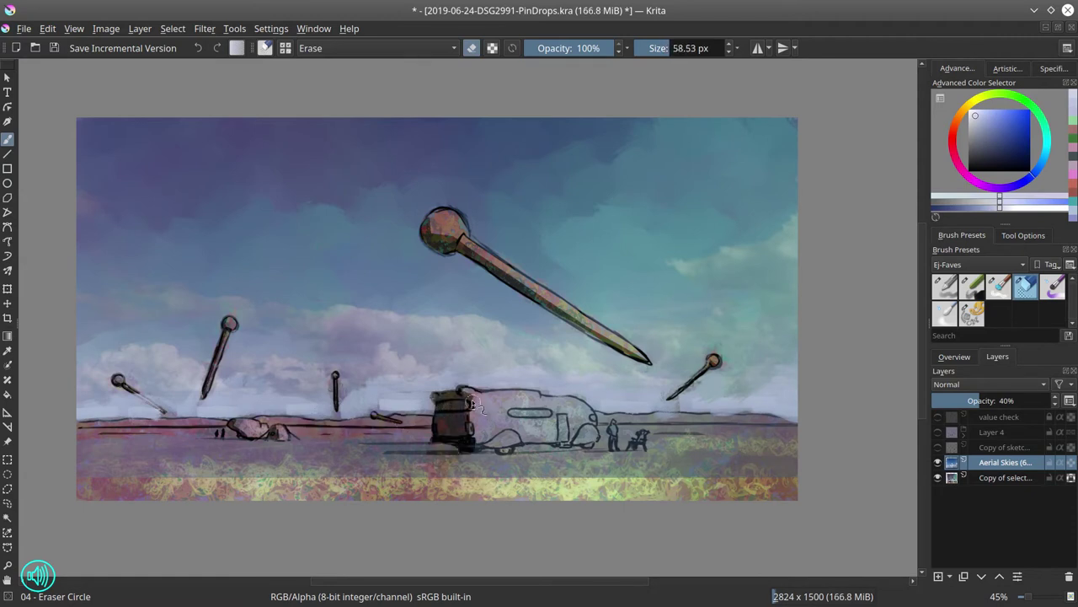
key("bracketright")
left_click_drag(690, 438, 447, 425)
key("bracketright")
key("bracketright")
mouse_move(472, 462)
left_mouse_down()
mouse_move(758, 463)
mouse_move(725, 455)
left_mouse_up()
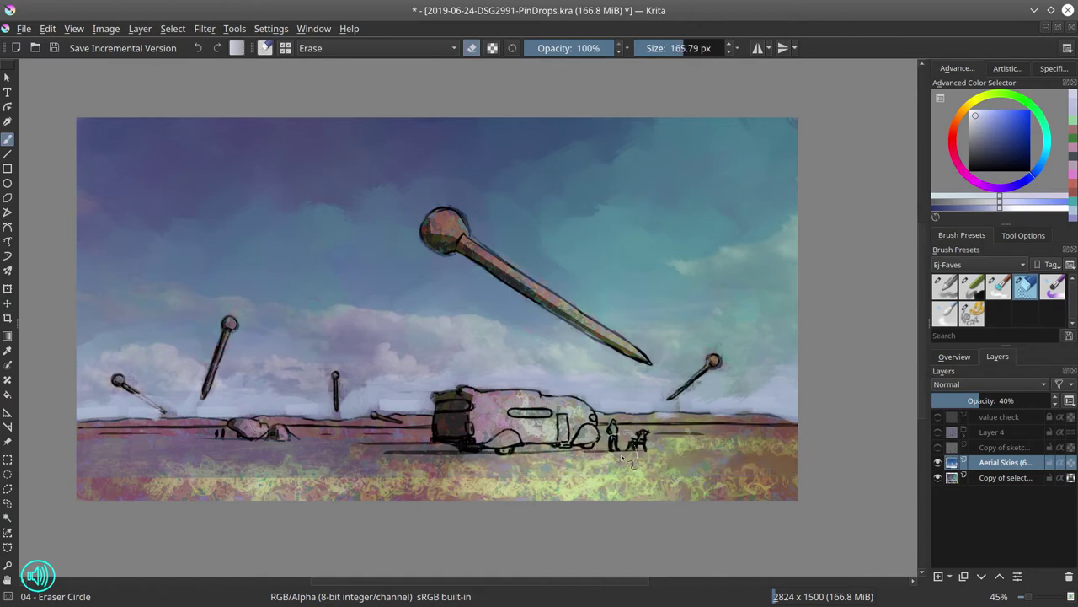
left_click_drag(205, 453, 487, 461)
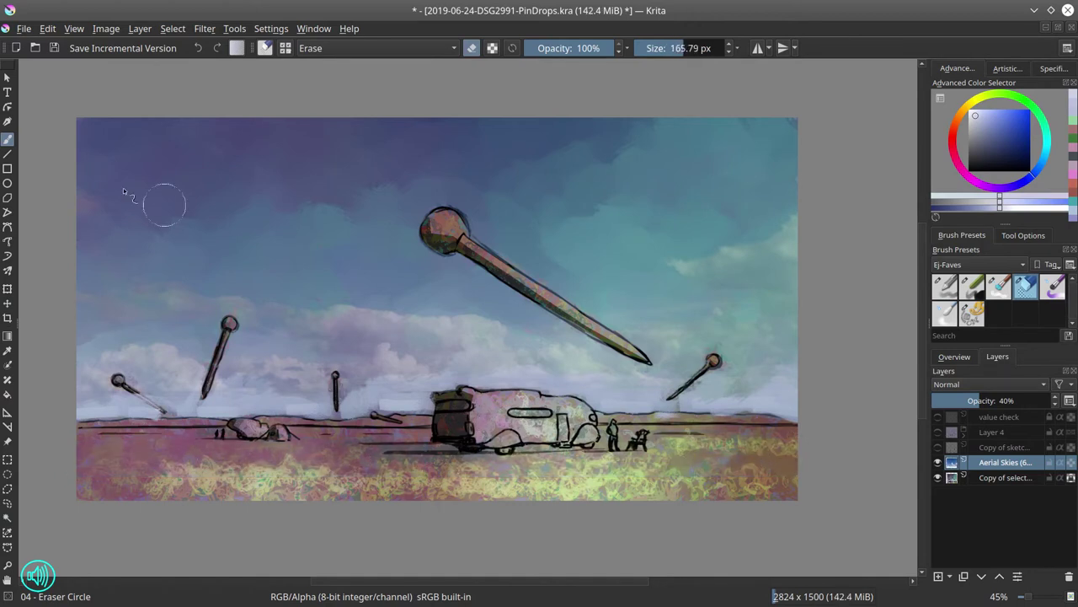
left_click(54, 48)
Import Wrecked Plane (7).jpg from the photobash folder as a new layer.
left_click(140, 29)
mouse_move(180, 99)
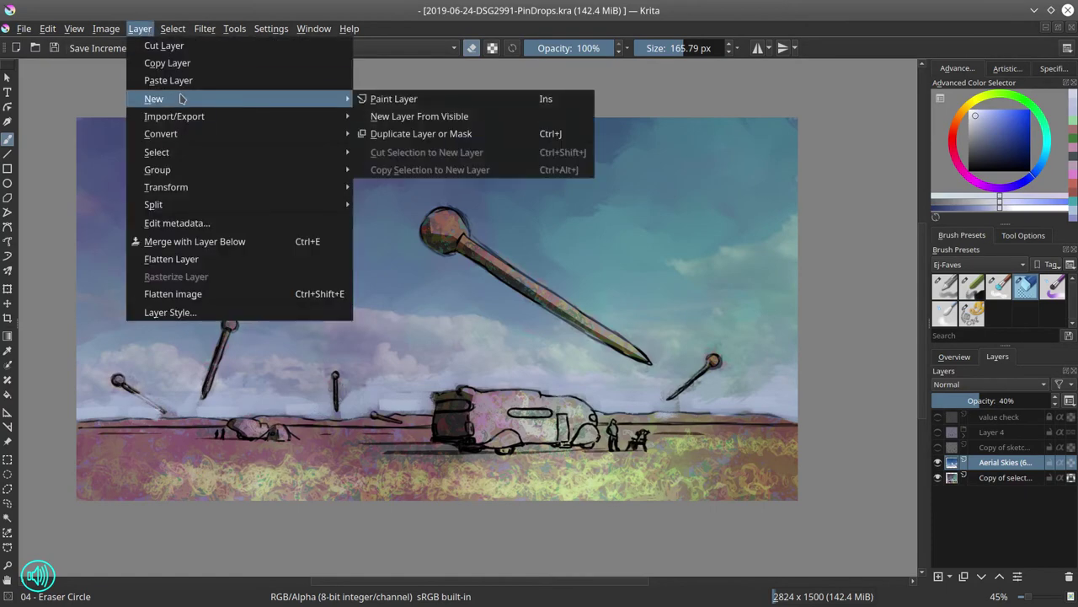
left_click(404, 187)
left_click(485, 122)
scroll(666, 227, "down", 2)
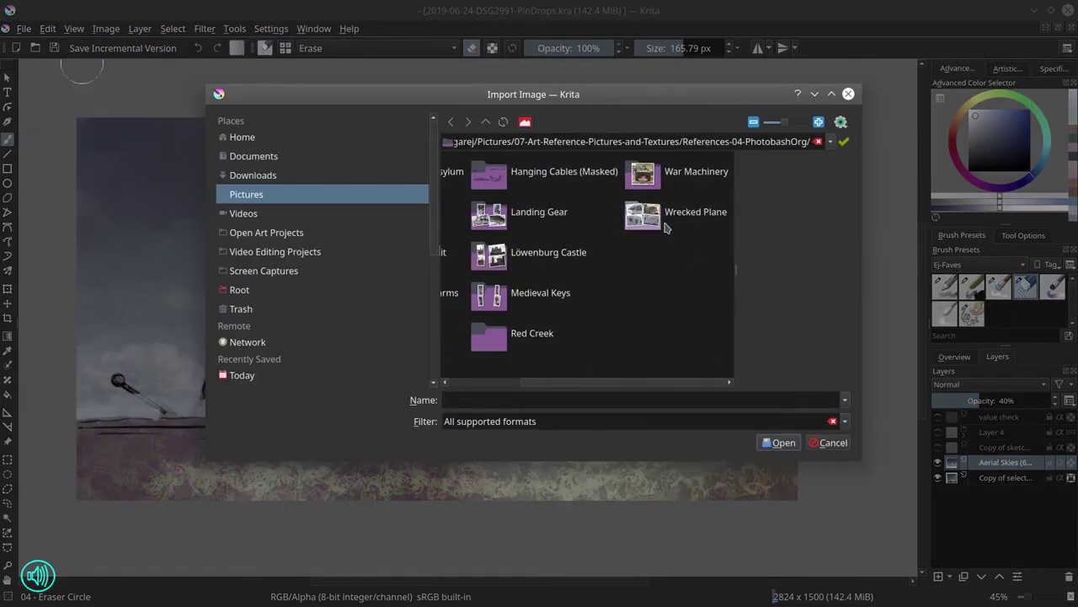
left_click(666, 226)
mouse_move(463, 383)
left_mouse_down()
mouse_move(681, 383)
mouse_move(469, 386)
left_mouse_up()
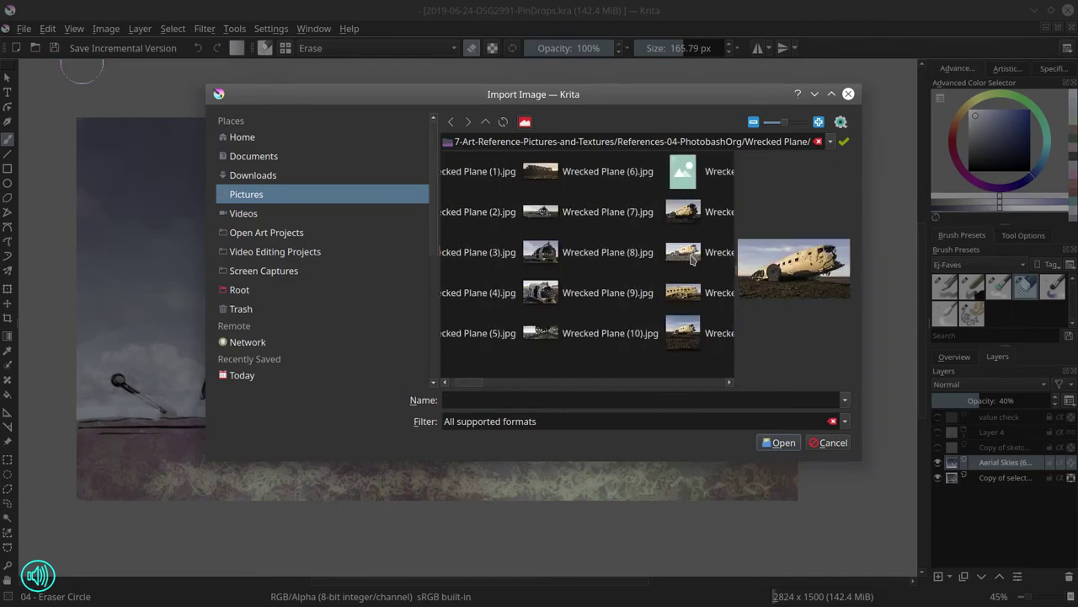
double_click(633, 214)
Test the plane photo's fit and opacity, delete it, and merge Aerial Skies into the layer below.
left_click_drag(987, 400, 1053, 401)
scroll(82, 359, "down", 5)
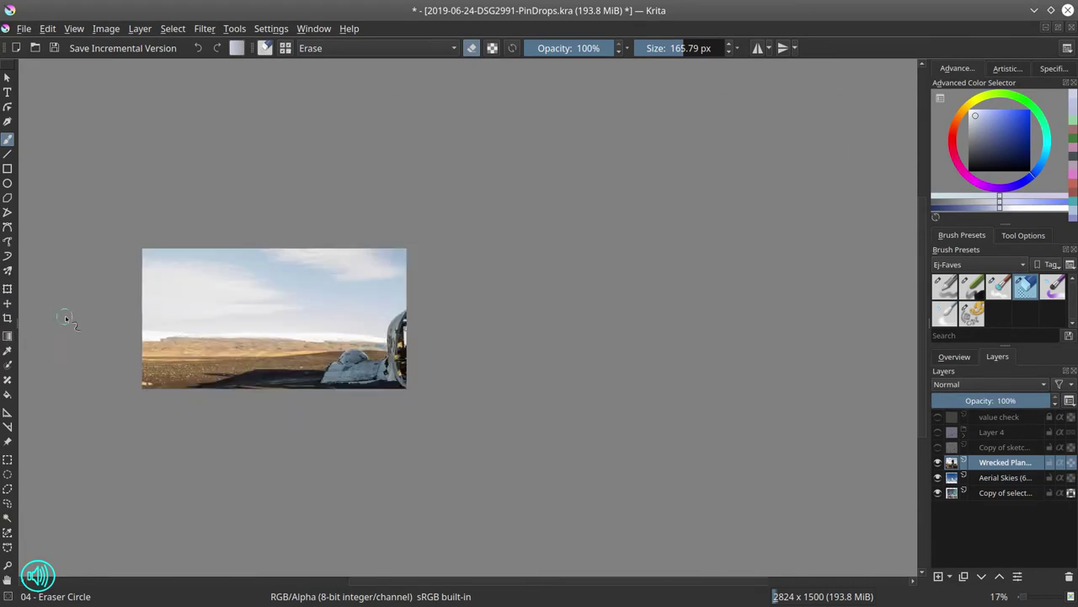
key("ctrl+t")
scroll(753, 462, "up", 3)
key("Return")
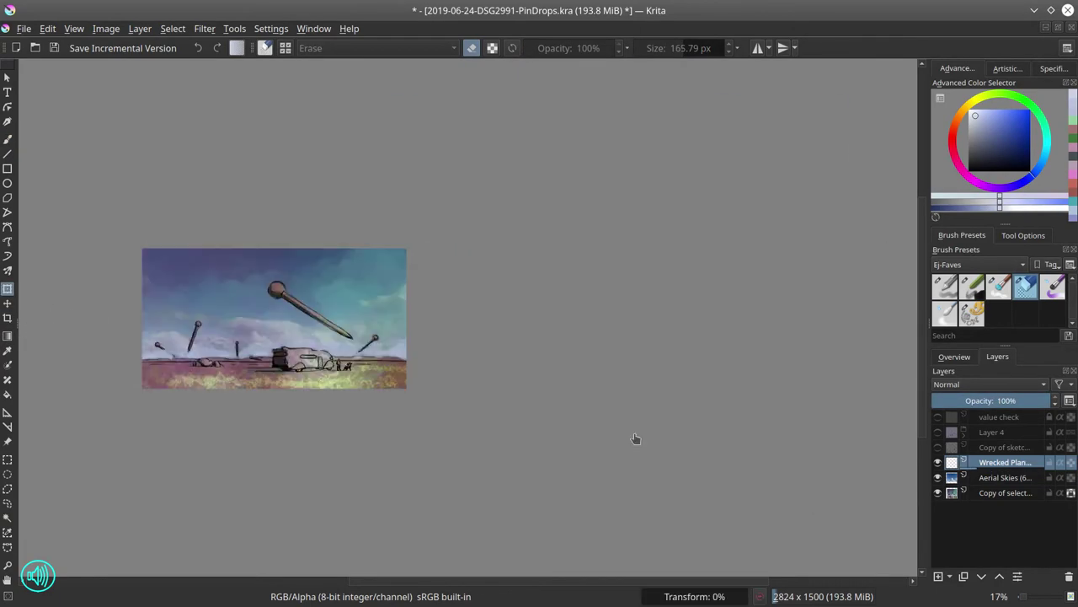
left_click(975, 400)
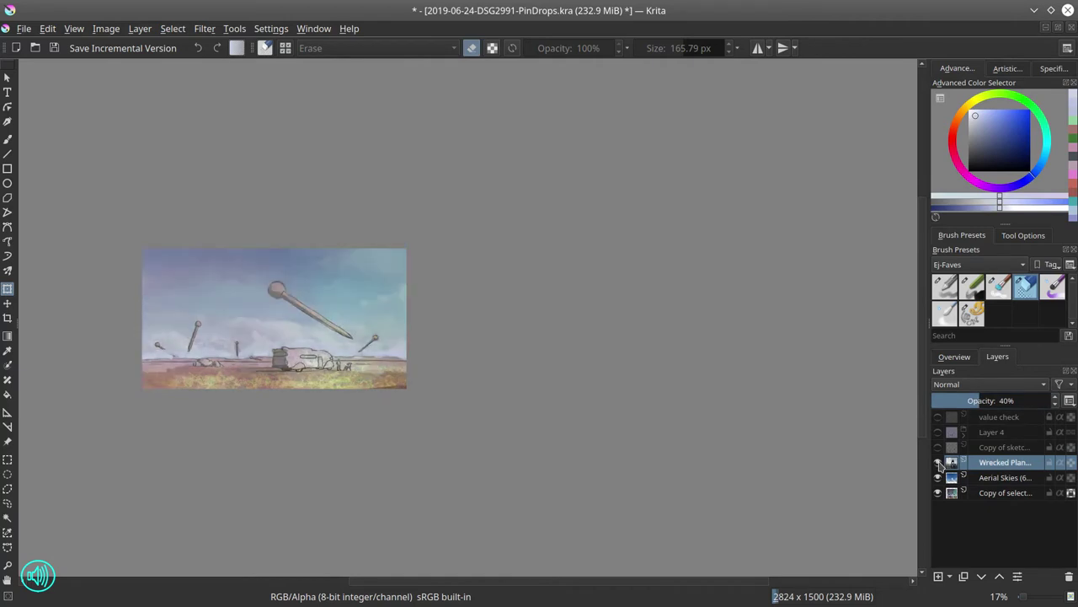
left_click(1069, 577)
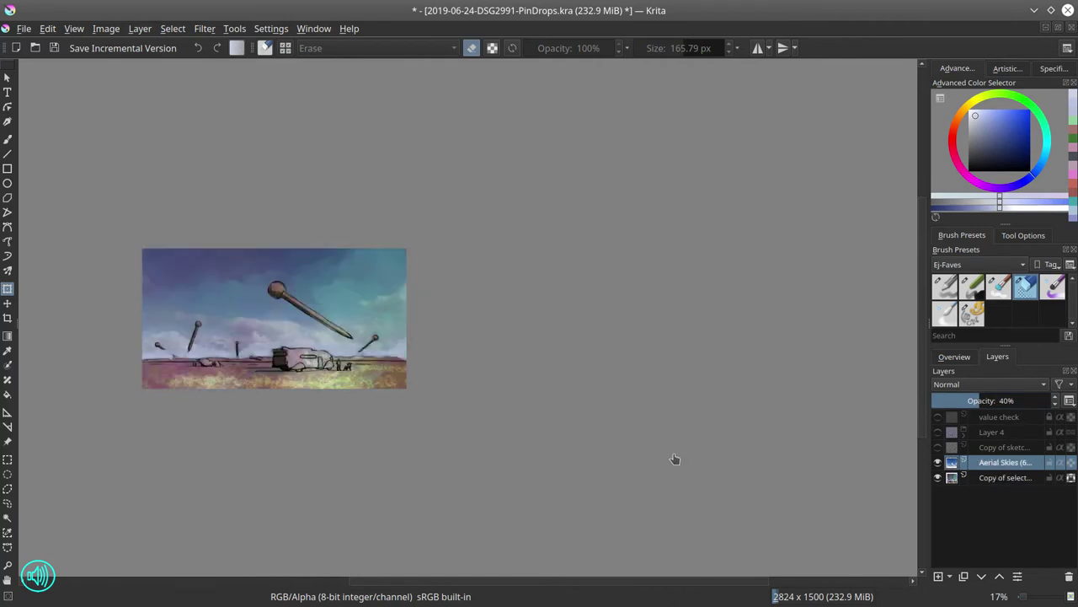
right_click(969, 462)
left_click(914, 220)
Save, then paint over the left and middle pins' shafts with the soft blending brush.
left_click(55, 49)
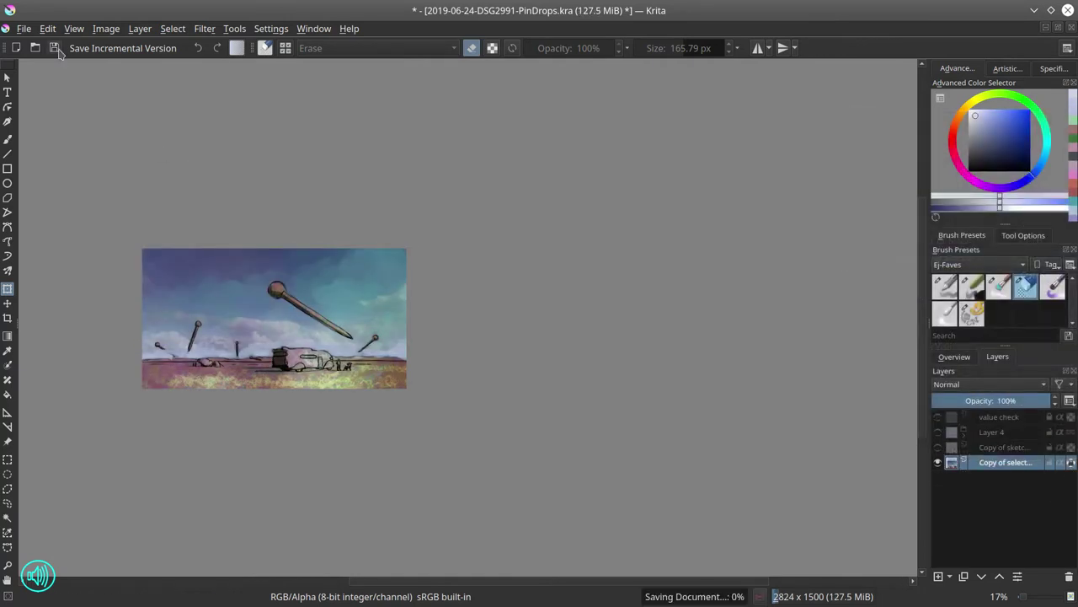
key("slash")
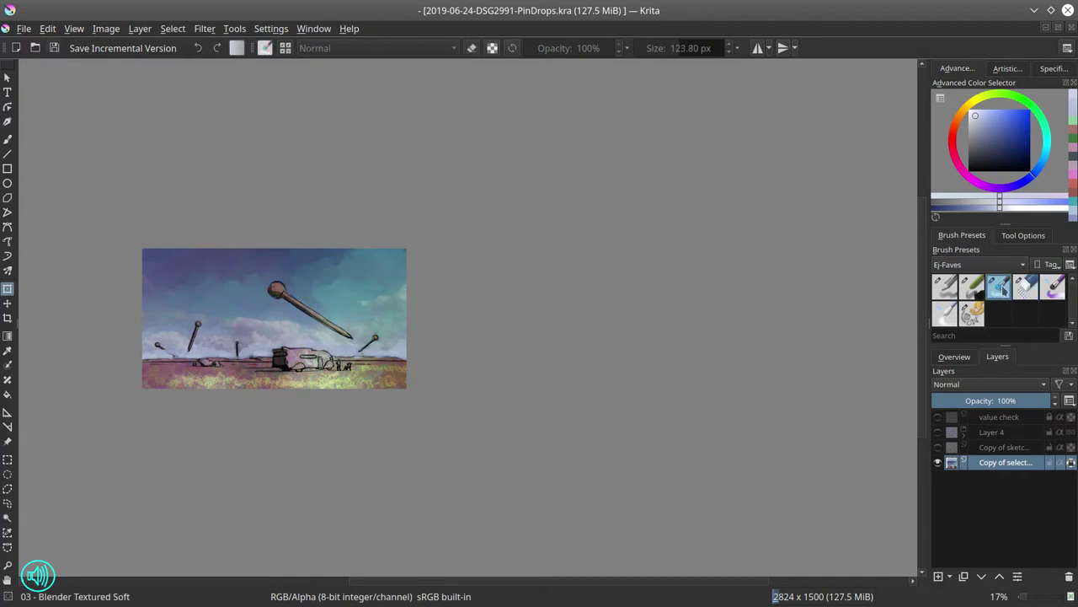
scroll(308, 366, "up", 6)
key("bracketleft")
left_click_drag(222, 340, 285, 386)
mouse_move(416, 247)
left_mouse_down()
mouse_move(366, 361)
mouse_move(403, 261)
left_mouse_up()
Mute the yellow flowers on the lower ground and add yellow-green with the chalk brush.
scroll(469, 427, "down", 5)
key("bracketright")
key("bracketright")
key("bracketright")
key("bracketright")
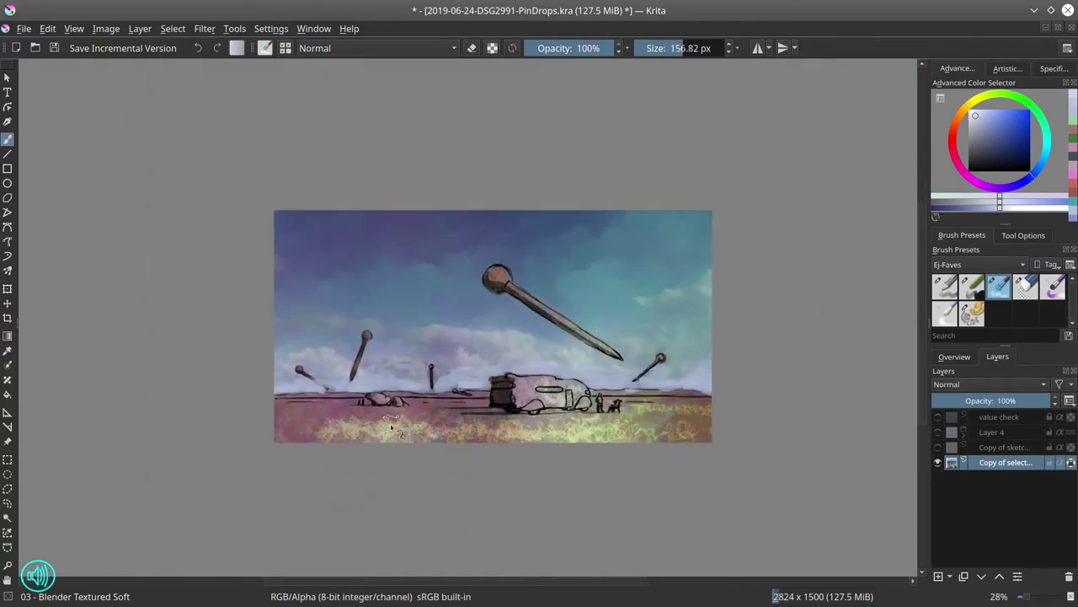
mouse_move(359, 419)
left_mouse_down()
mouse_move(321, 414)
mouse_move(421, 414)
mouse_move(385, 429)
mouse_move(509, 426)
mouse_move(294, 436)
mouse_move(301, 424)
mouse_move(567, 436)
mouse_move(639, 430)
left_mouse_up()
key("bracketleft")
key("bracketleft")
key("bracketleft")
key("bracketleft")
key("bracketleft")
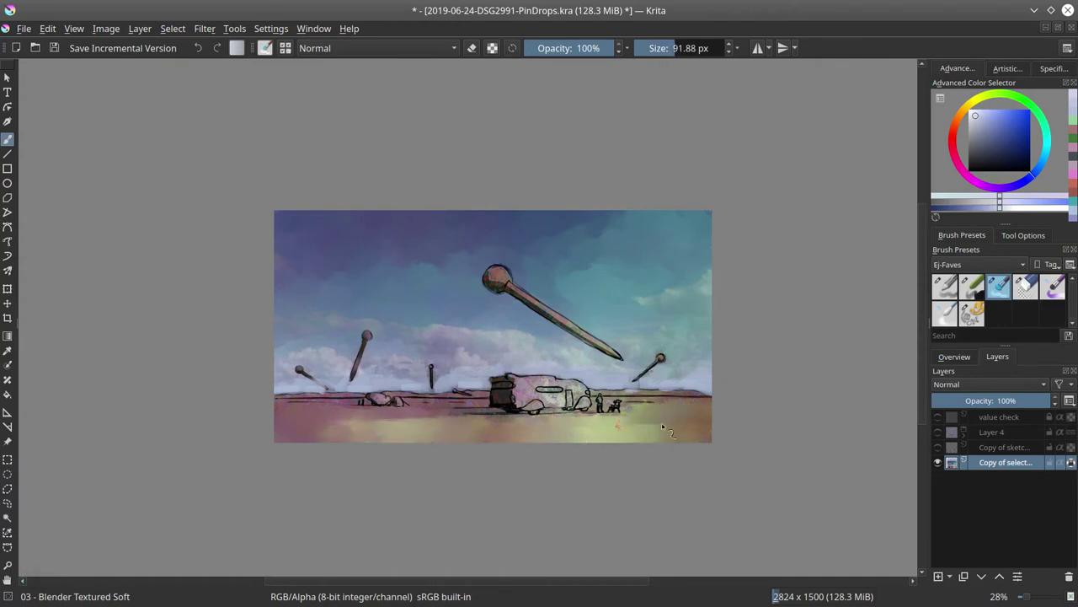
key("slash")
left_click_drag(671, 438, 600, 421)
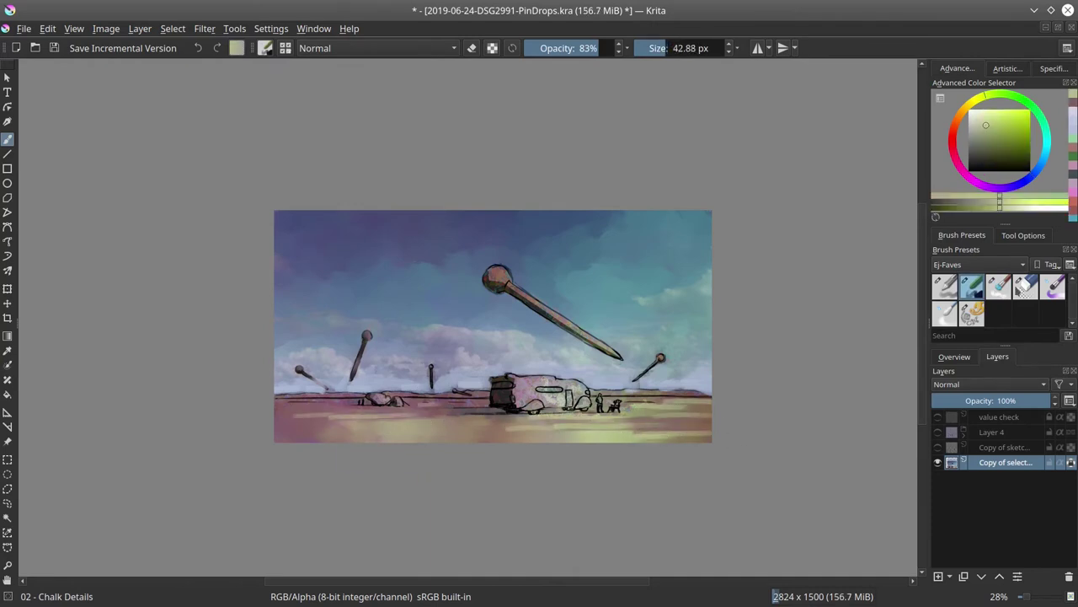
Brighten the lower-right ground with light soft-blending strokes.
key("slash")
key("bracketright")
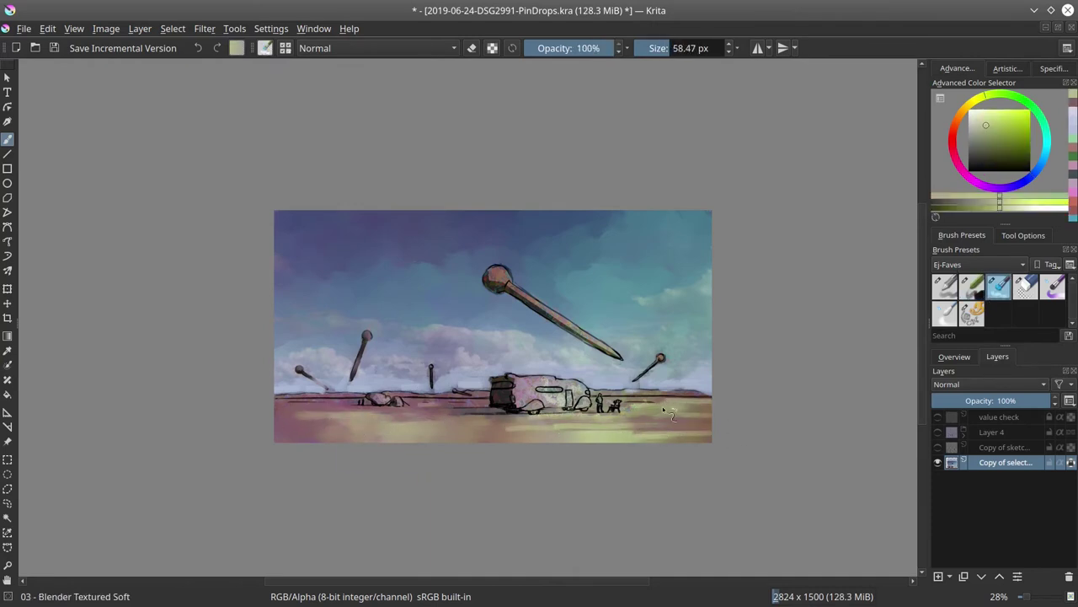
left_click_drag(709, 414, 672, 439)
scroll(428, 396, "up", 5)
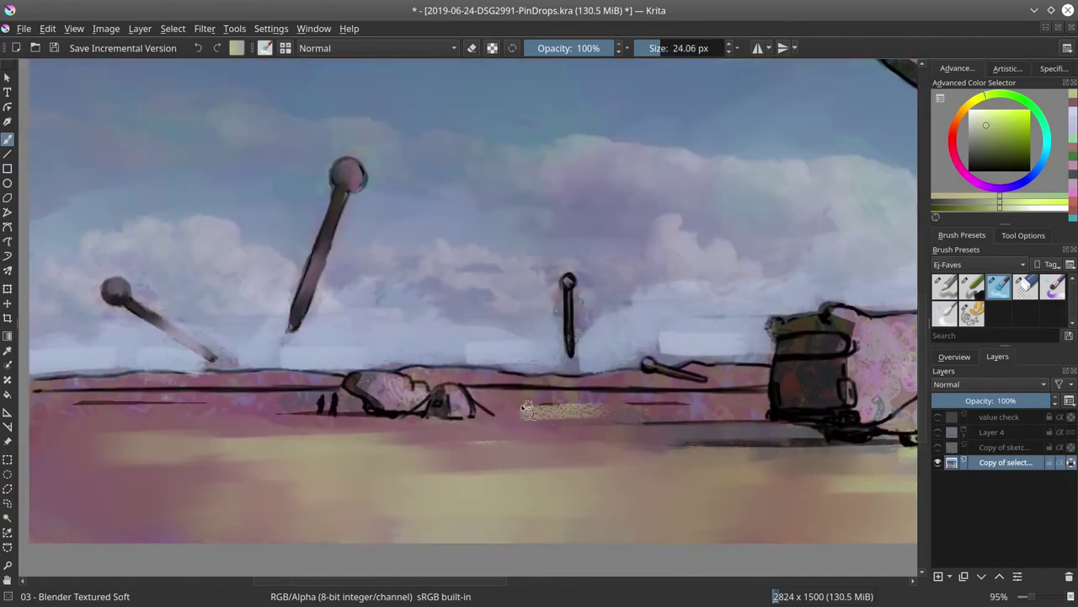
mouse_move(526, 409)
left_mouse_down()
mouse_move(718, 406)
mouse_move(556, 425)
left_mouse_up()
key("bracketright")
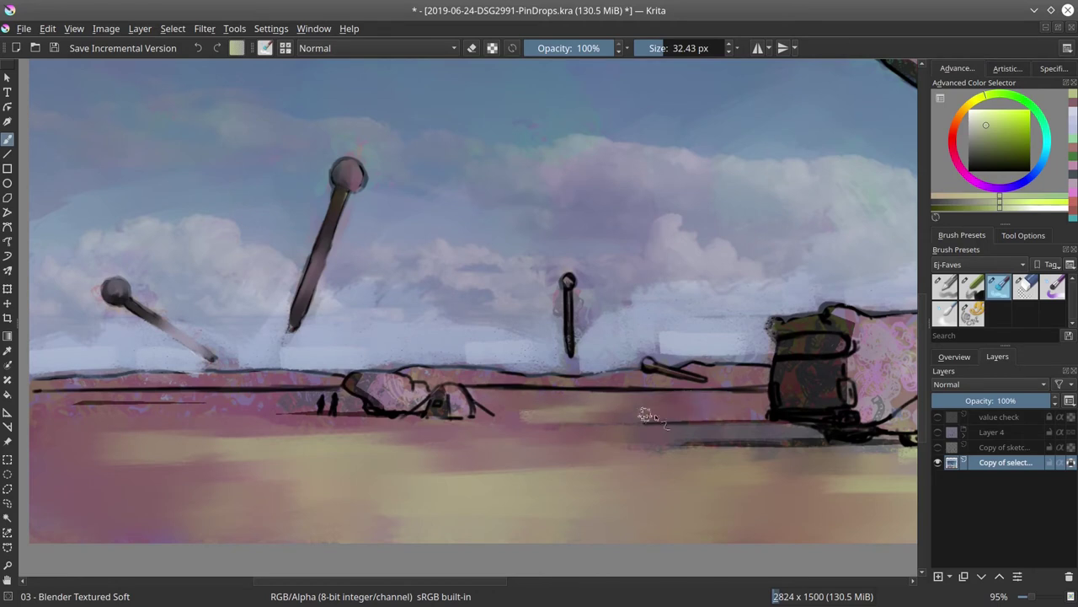
Cover the dark left horizon and ground lines with light paint.
mouse_move(51, 383)
left_mouse_down()
mouse_move(169, 387)
mouse_move(72, 370)
left_mouse_up()
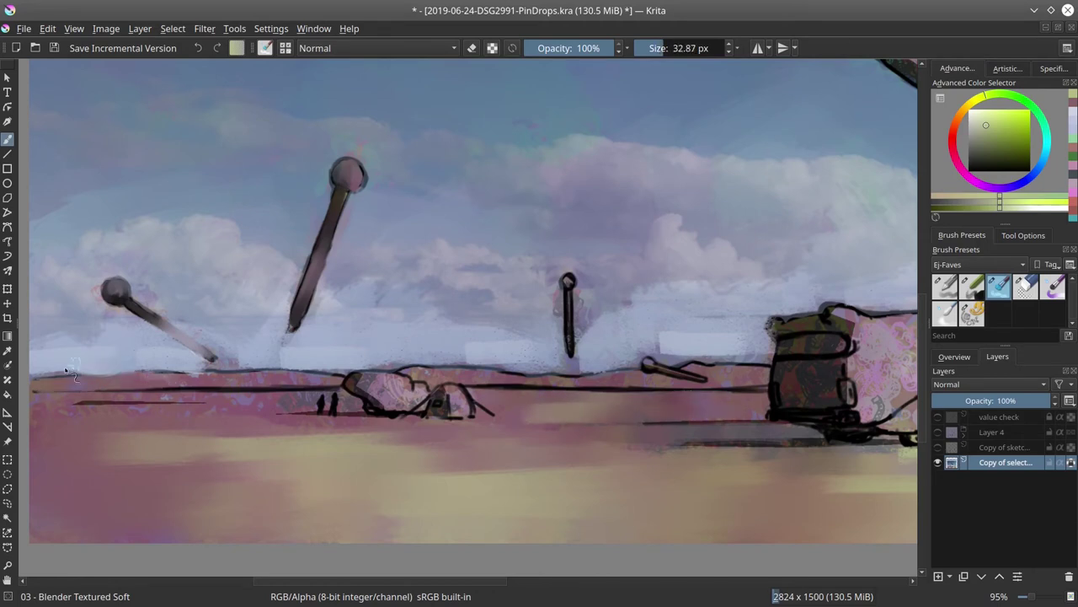
key("bracketleft")
left_click_drag(169, 375, 152, 395)
key("bracketright")
left_click_drag(245, 394, 76, 396)
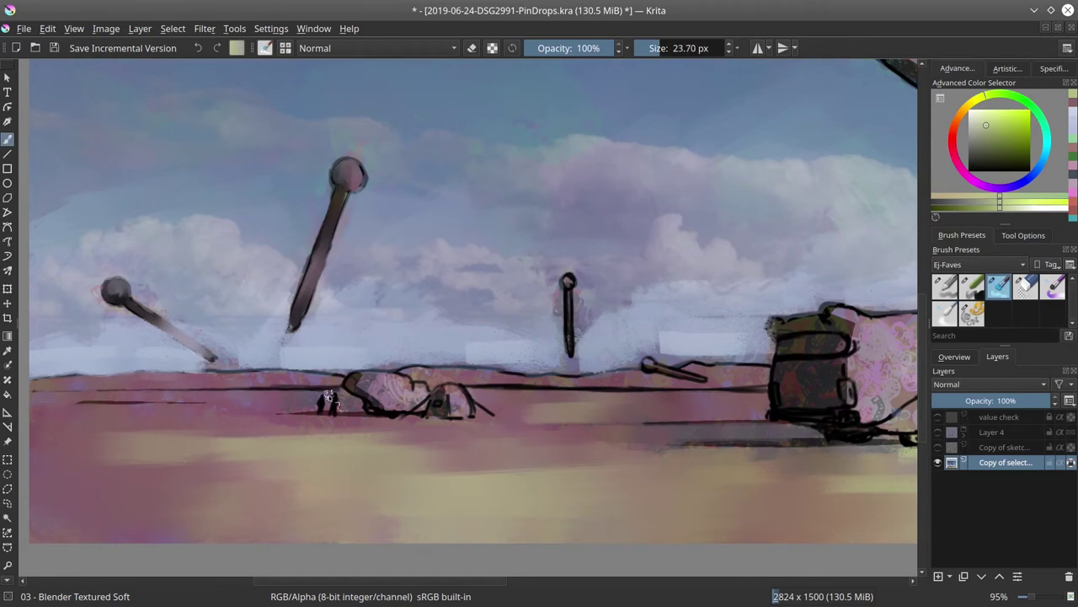
key("bracketleft")
key("bracketleft")
key("bracketleft")
key("bracketright")
key("bracketright")
key("bracketright")
left_click_drag(277, 386, 208, 381)
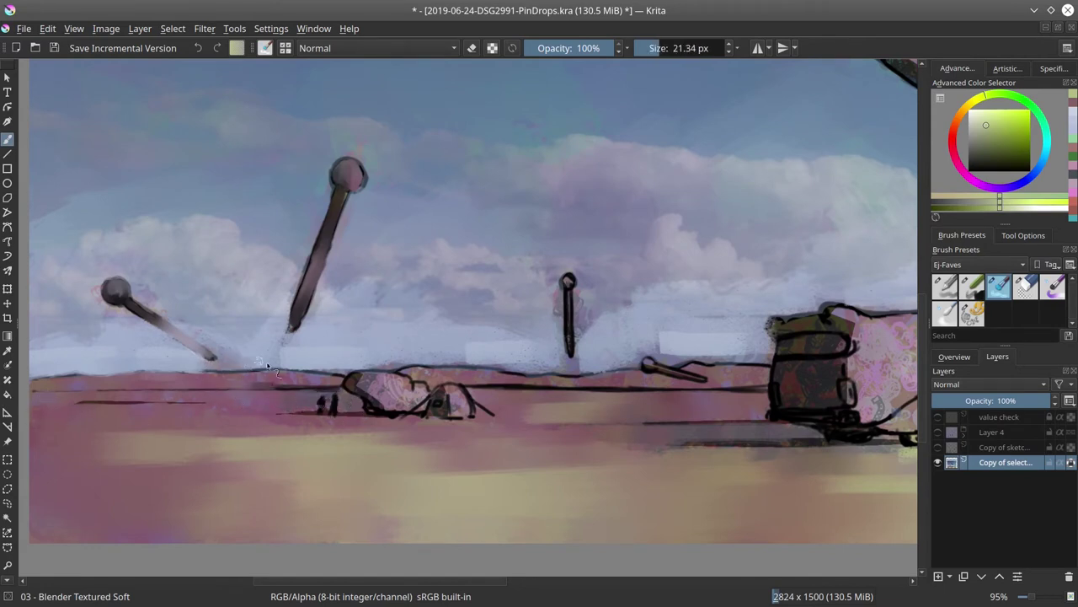
mouse_move(267, 366)
left_mouse_down()
mouse_move(341, 363)
mouse_move(301, 375)
mouse_move(321, 385)
mouse_move(270, 375)
left_mouse_up()
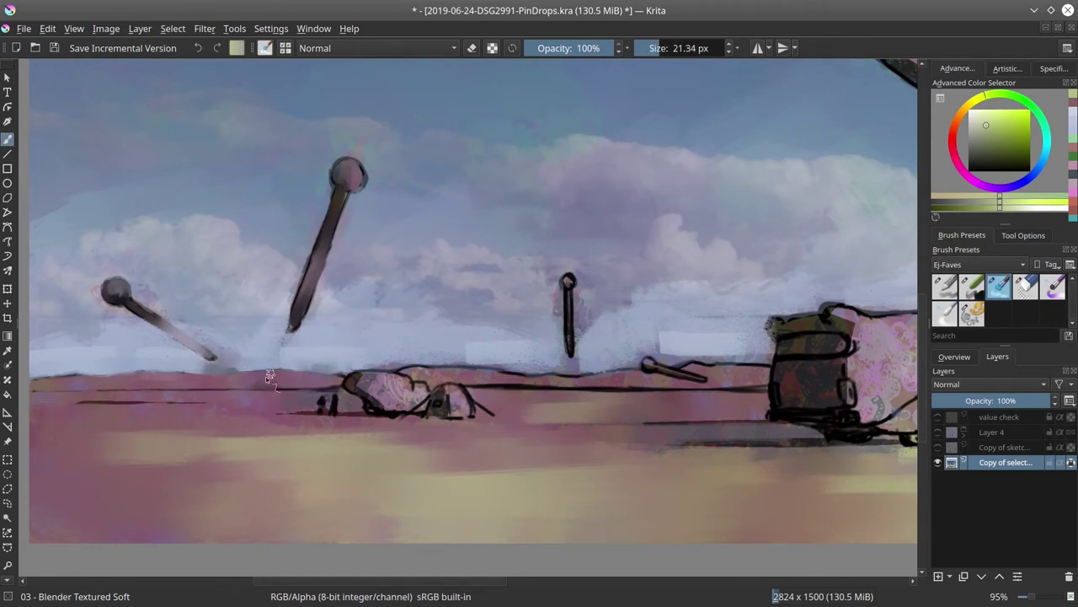
key("bracketleft")
key("bracketleft")
Save, darken the thin pin's shaft, lighten the rock outlines, and darken the trailer's ground line.
left_click(957, 357)
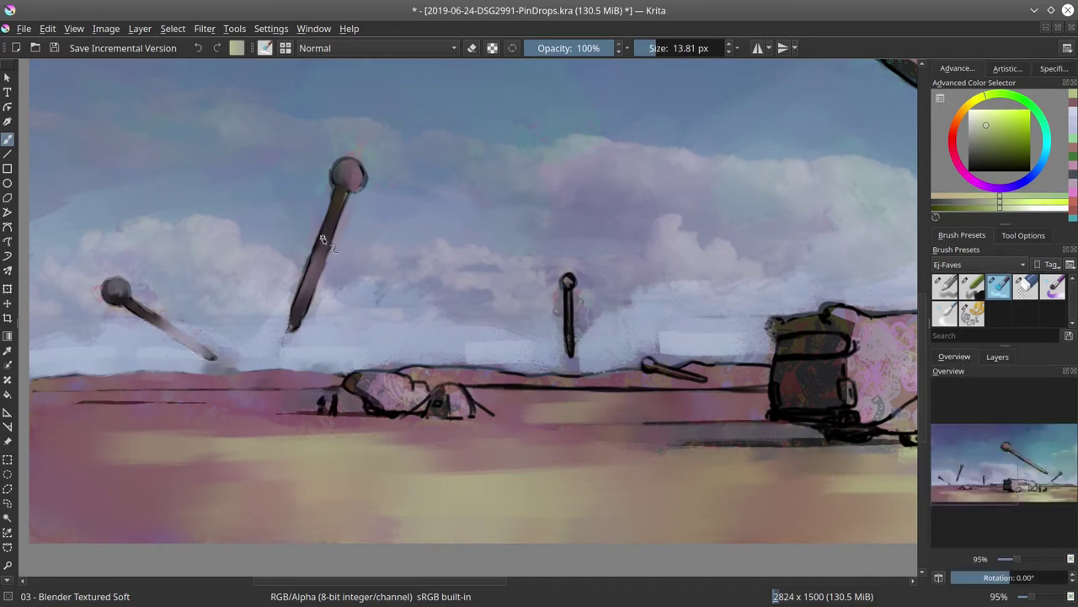
left_click(55, 49)
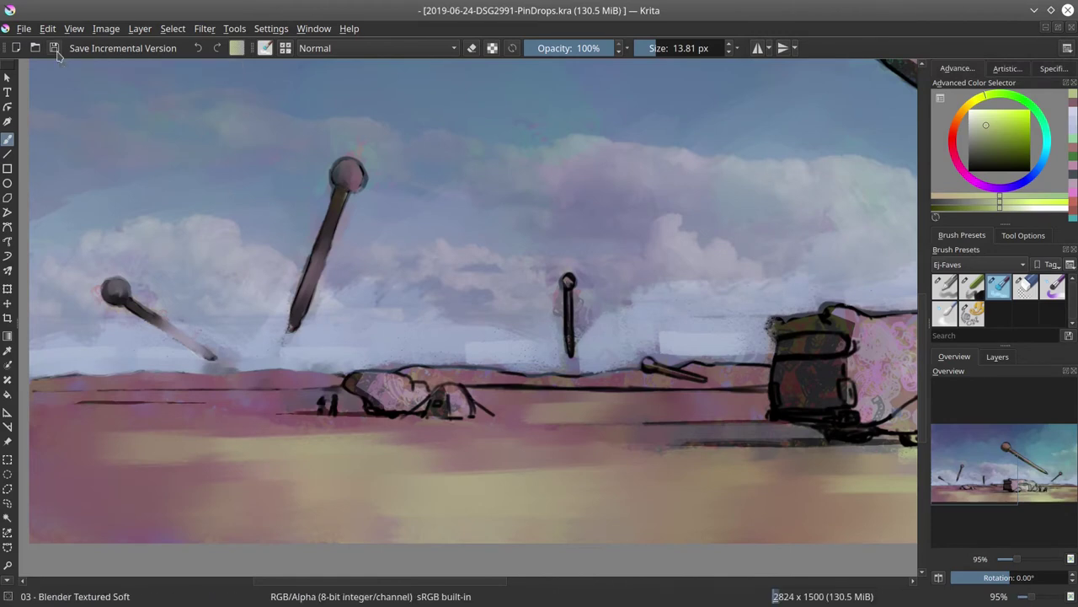
mouse_move(568, 283)
left_mouse_down()
mouse_move(579, 309)
mouse_move(571, 341)
left_mouse_up()
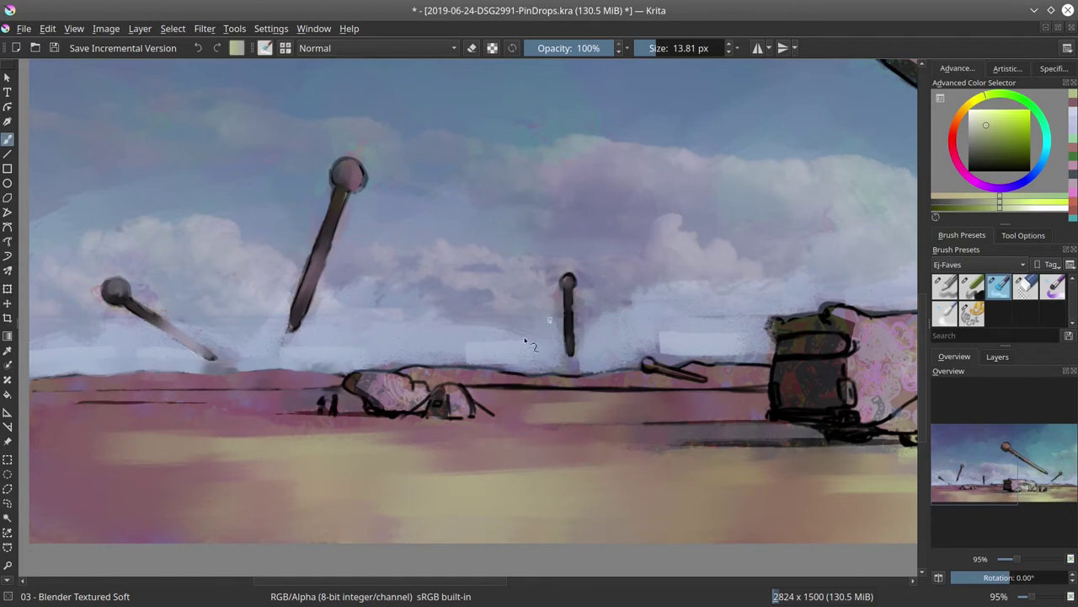
mouse_move(498, 365)
left_mouse_down()
mouse_move(456, 373)
mouse_move(581, 384)
left_mouse_up()
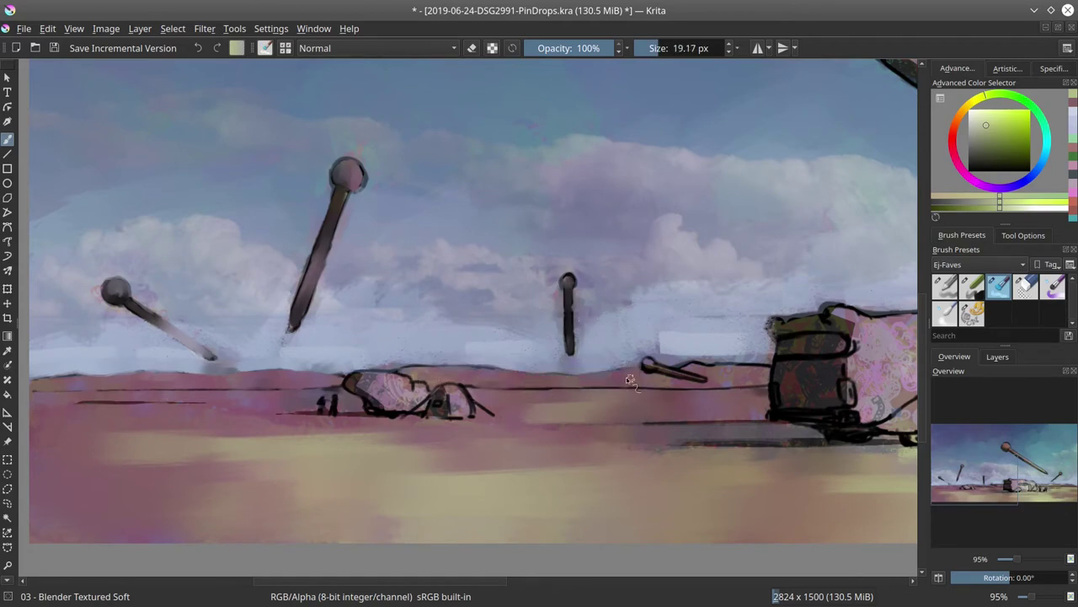
left_click_drag(639, 384, 361, 383)
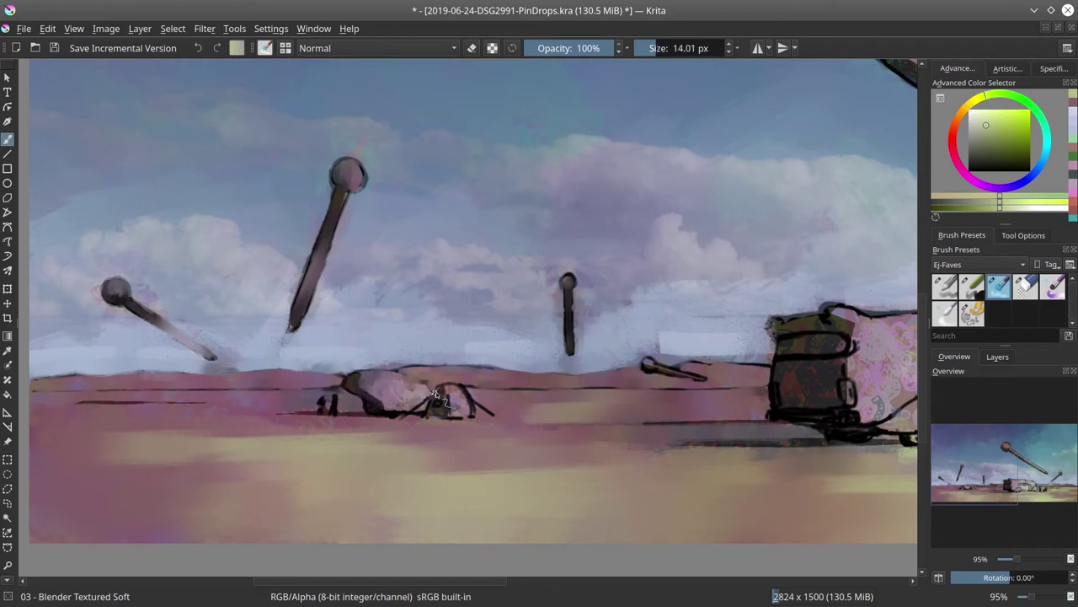
mouse_move(435, 394)
left_mouse_down()
mouse_move(390, 412)
mouse_move(466, 395)
mouse_move(459, 413)
left_mouse_up()
mouse_move(784, 328)
left_mouse_down()
mouse_move(458, 335)
mouse_move(517, 311)
mouse_move(462, 346)
mouse_move(502, 350)
mouse_move(478, 420)
mouse_move(463, 394)
left_mouse_up()
mouse_move(355, 448)
left_mouse_down()
mouse_move(531, 438)
mouse_move(525, 374)
mouse_move(590, 325)
mouse_move(561, 340)
mouse_move(581, 387)
mouse_move(545, 434)
mouse_move(581, 425)
left_mouse_up()
Paint the trailer's door area grey with the Blender Textured Soft brush.
left_click(972, 286)
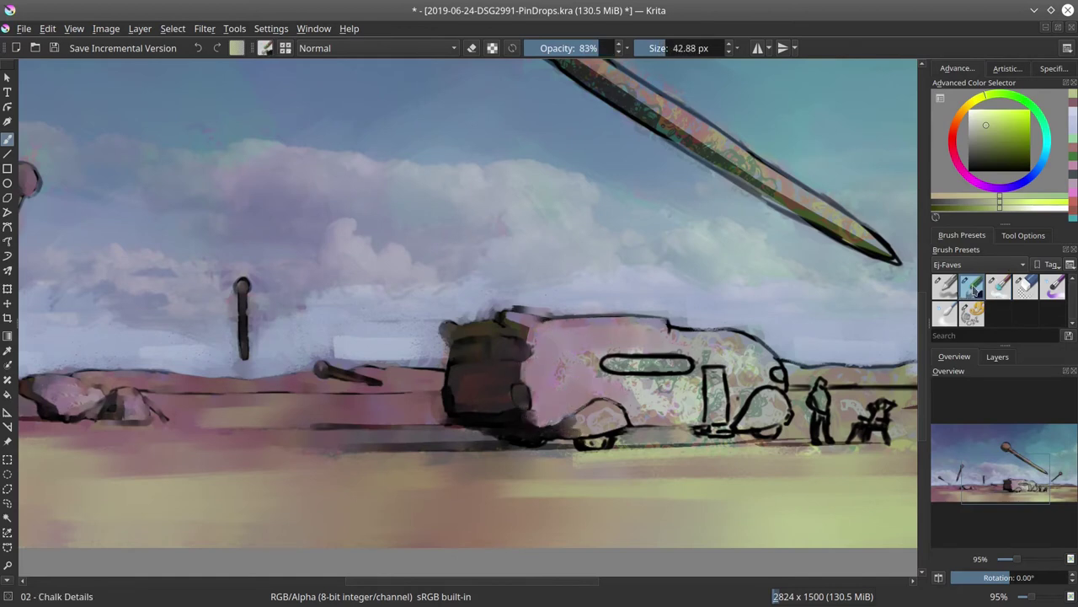
left_click(999, 286)
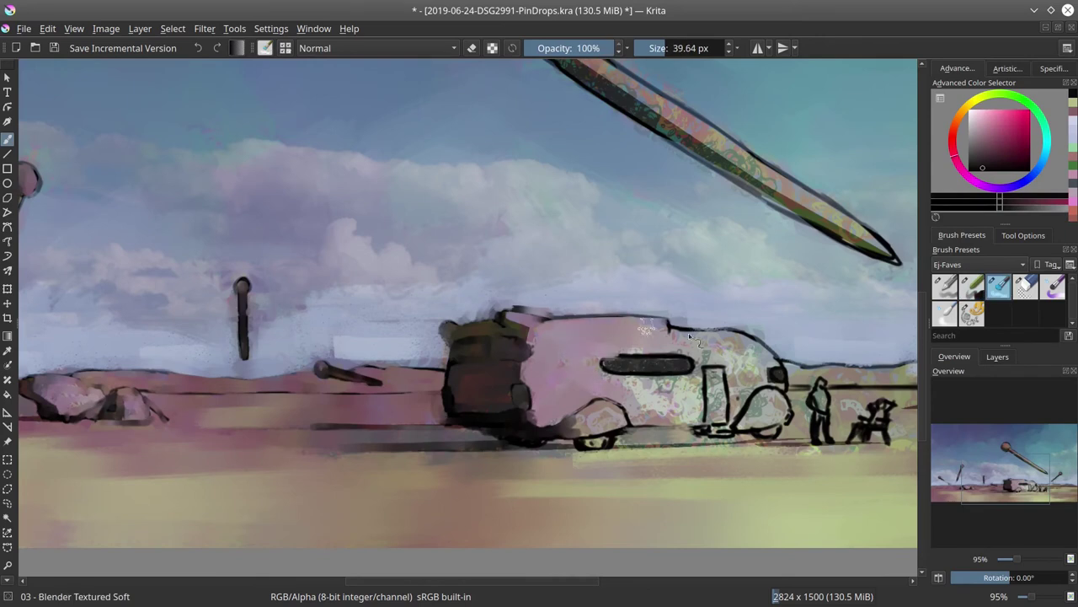
mouse_move(706, 374)
left_mouse_down()
mouse_move(732, 427)
mouse_move(768, 430)
mouse_move(756, 407)
mouse_move(773, 408)
mouse_move(721, 407)
mouse_move(716, 434)
mouse_move(642, 438)
mouse_move(590, 419)
mouse_move(613, 423)
mouse_move(633, 383)
mouse_move(662, 419)
mouse_move(658, 409)
mouse_move(691, 390)
mouse_move(604, 362)
mouse_move(697, 364)
left_mouse_up()
key("bracketright")
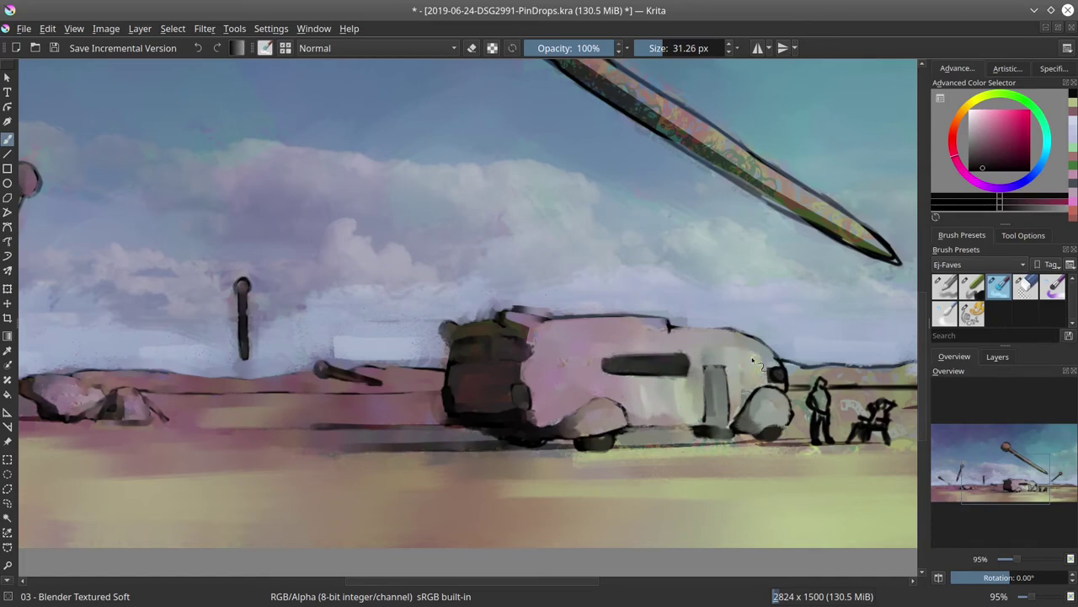
key("bracketleft")
key("bracketleft")
key("bracketleft")
Fill the big pin's ball head with brown and darken its shaft's lower edge.
mouse_move(771, 339)
left_mouse_down()
mouse_move(700, 317)
mouse_move(592, 314)
left_mouse_up()
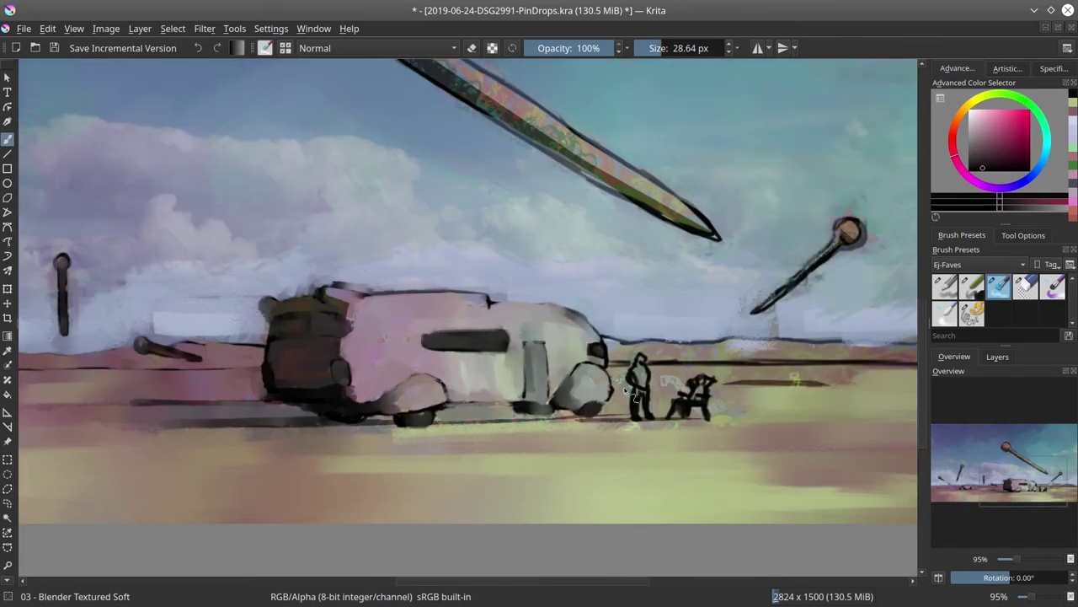
key("bracketleft")
mouse_move(875, 361)
left_mouse_down()
mouse_move(757, 385)
mouse_move(727, 214)
left_mouse_up()
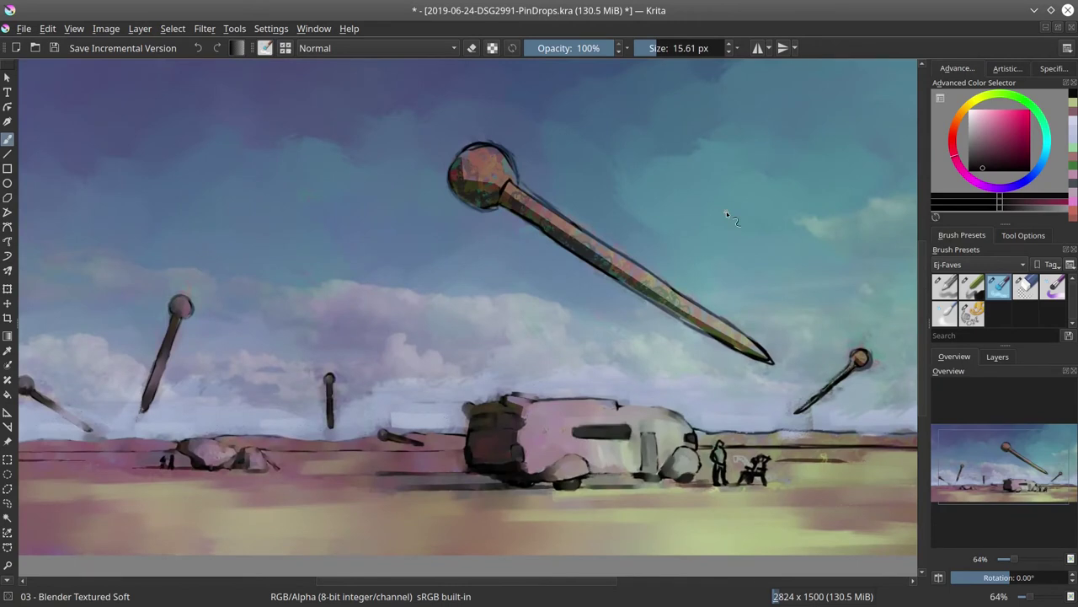
mouse_move(452, 173)
left_mouse_down()
mouse_move(479, 169)
mouse_move(412, 240)
mouse_move(661, 403)
left_mouse_up()
key("bracketleft")
key("bracketleft")
key("bracketright")
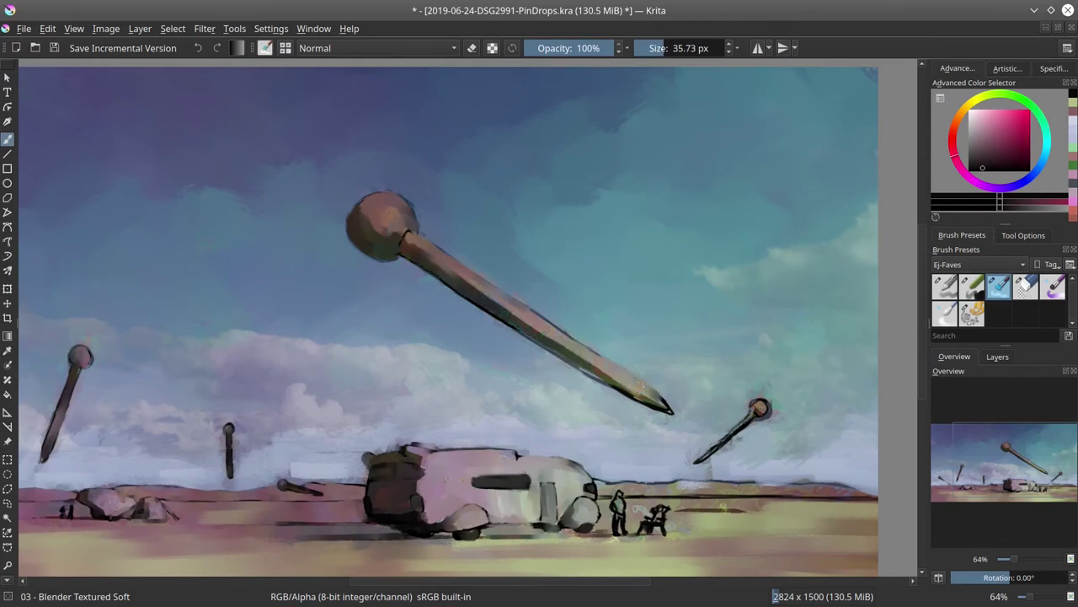
left_click_drag(594, 369, 655, 398)
key("bracketleft")
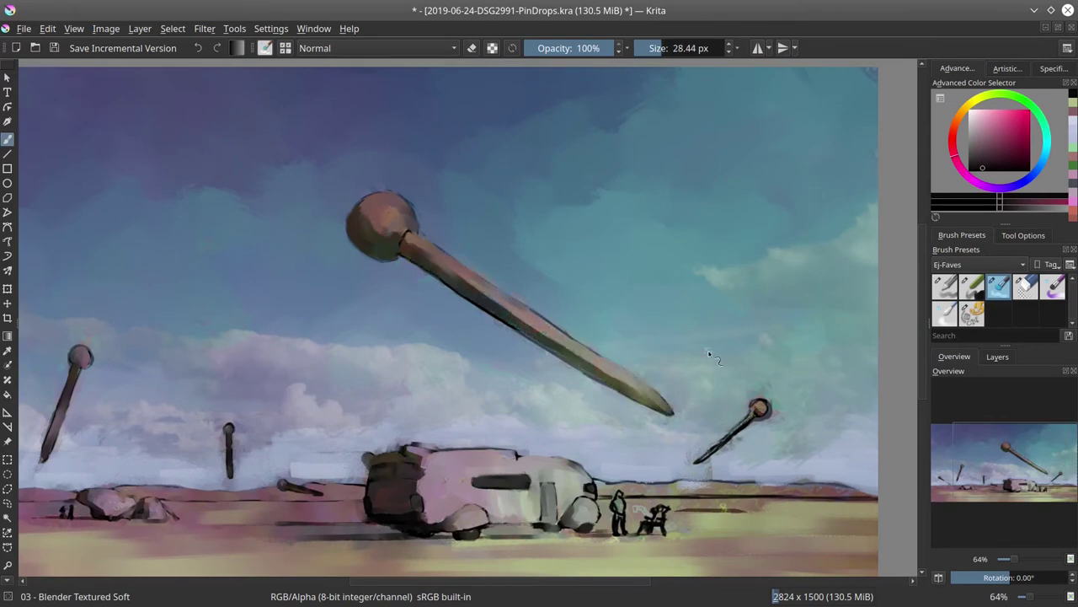
Smooth the small pin's shaft, darken the horizon by the figures, and blend the figures grey.
scroll(710, 354, "up", 2)
key("bracketleft")
key("bracketleft")
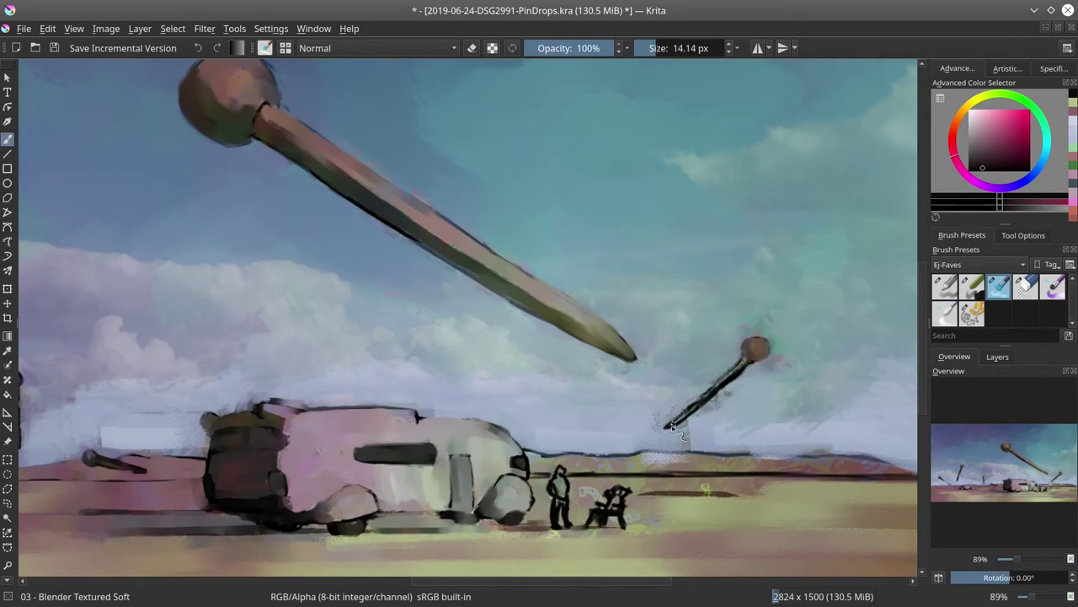
left_click_drag(672, 425, 741, 364)
mouse_move(708, 413)
left_mouse_down()
mouse_move(735, 397)
mouse_move(674, 421)
left_mouse_up()
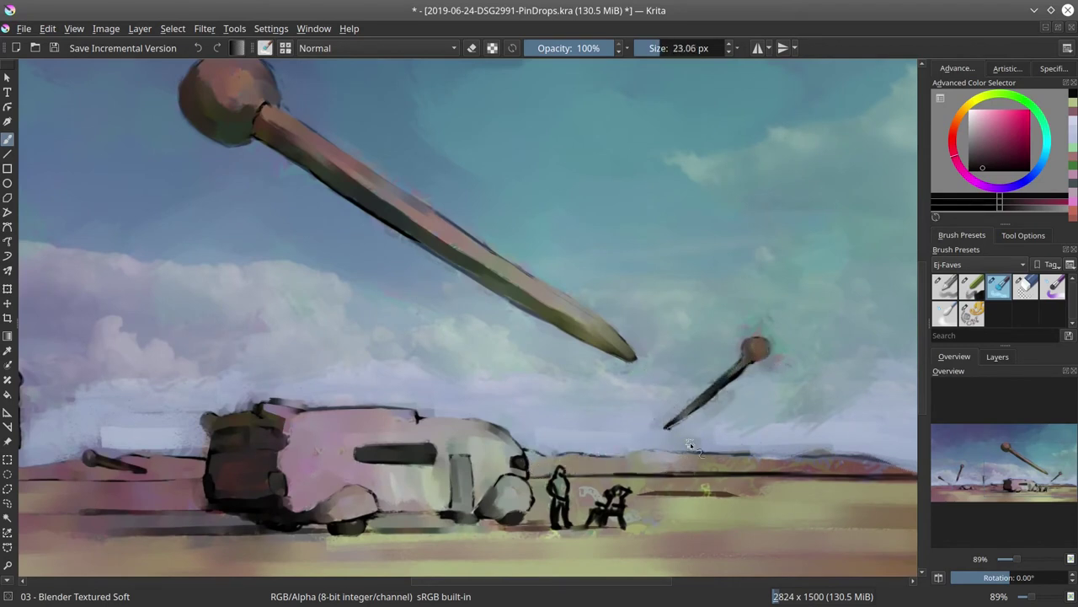
left_click_drag(803, 442, 693, 407)
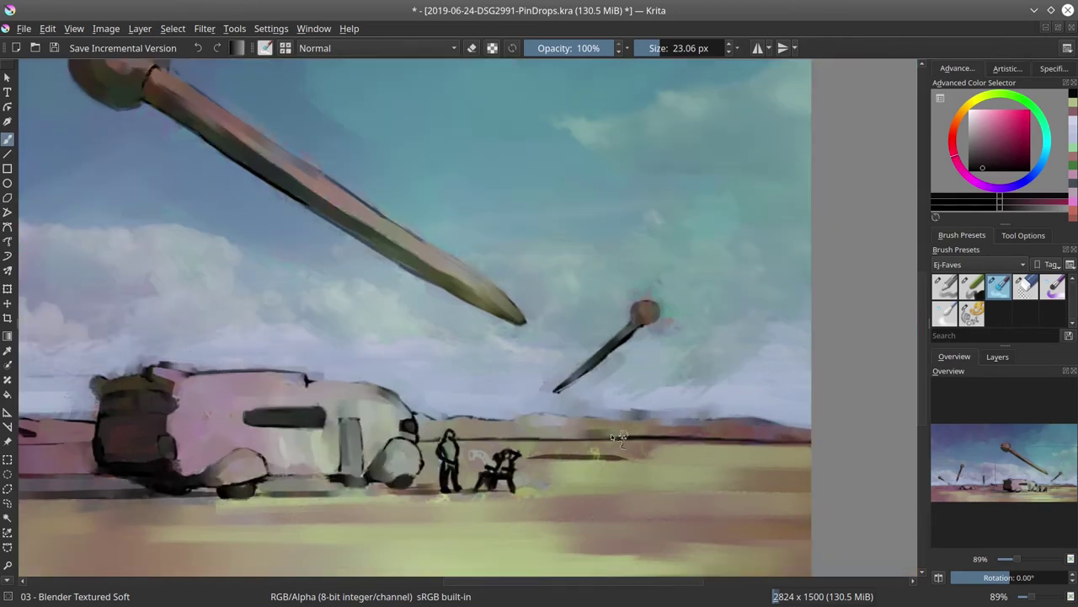
mouse_move(619, 437)
left_mouse_down()
mouse_move(756, 449)
mouse_move(607, 464)
left_mouse_up()
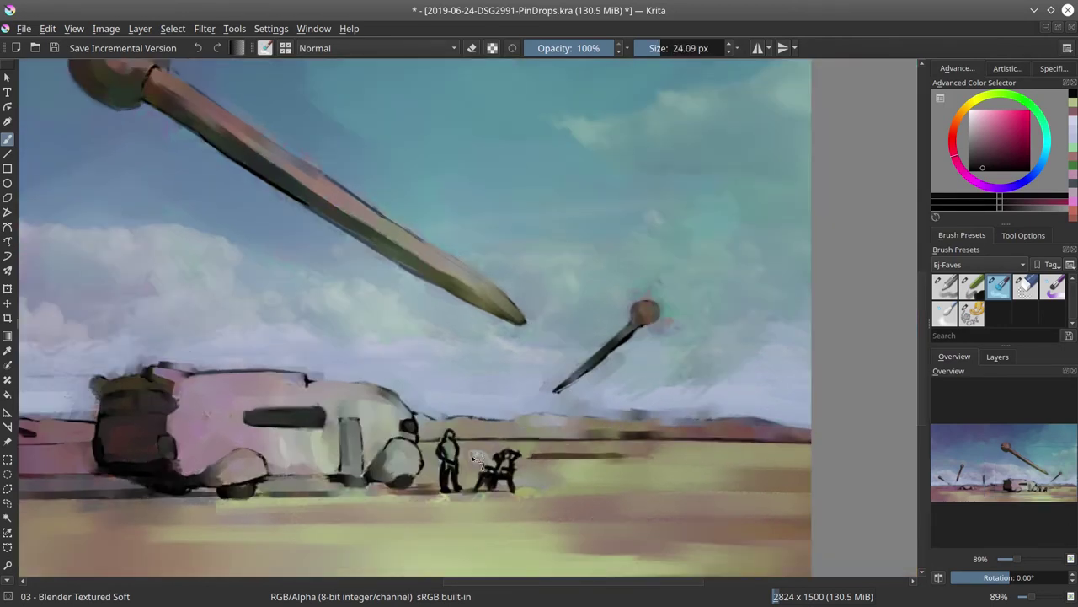
mouse_move(476, 457)
left_mouse_down()
mouse_move(542, 446)
mouse_move(459, 447)
mouse_move(455, 434)
mouse_move(445, 451)
mouse_move(448, 463)
mouse_move(457, 451)
mouse_move(504, 471)
left_mouse_up()
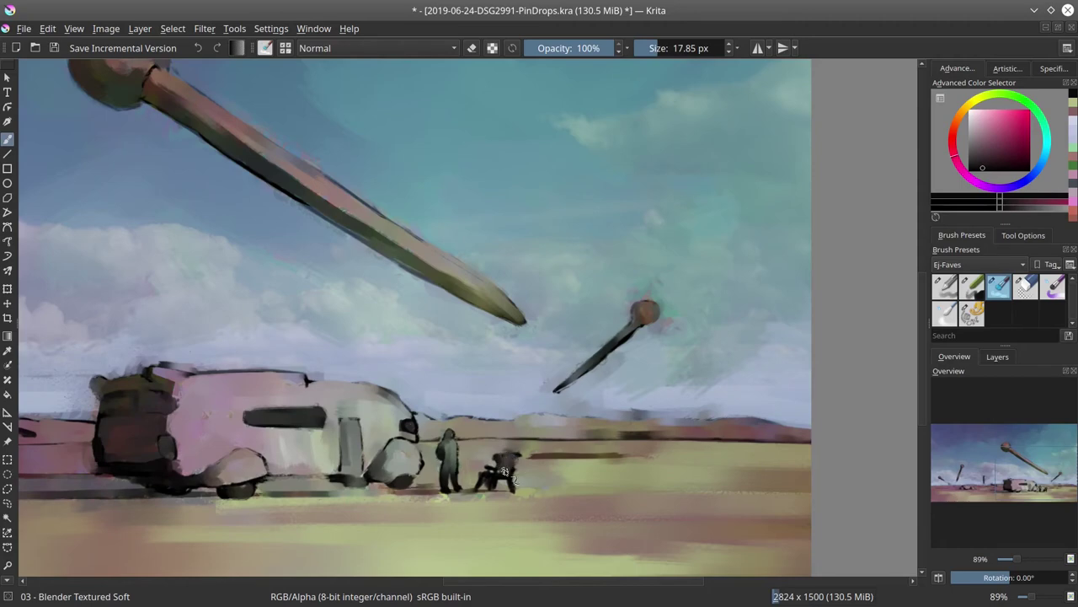
Fit the painting in view, save, and mirror the whole image horizontally.
key("2")
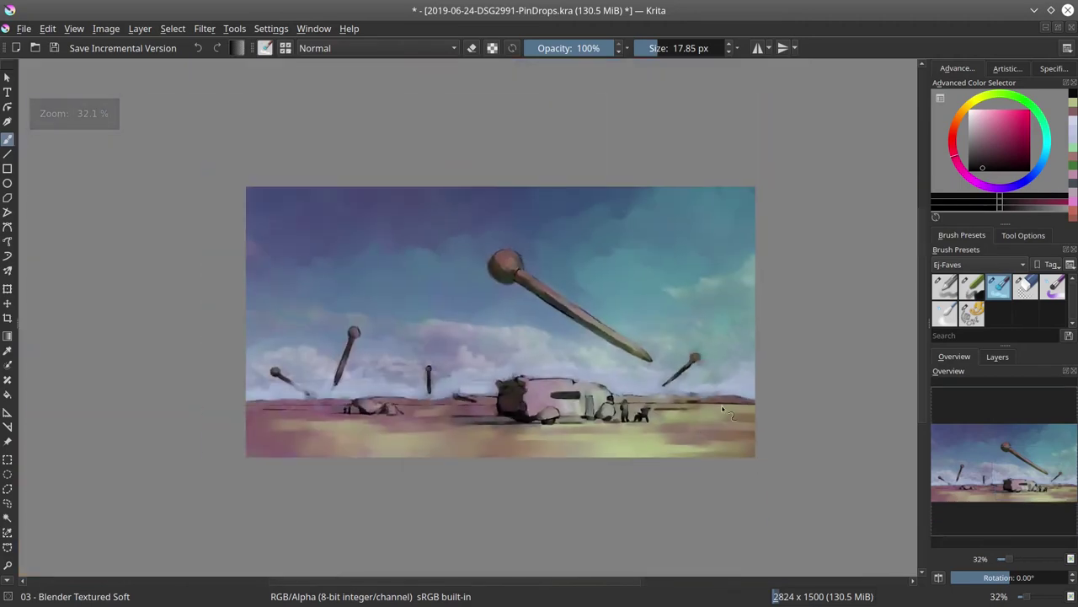
left_click(54, 48)
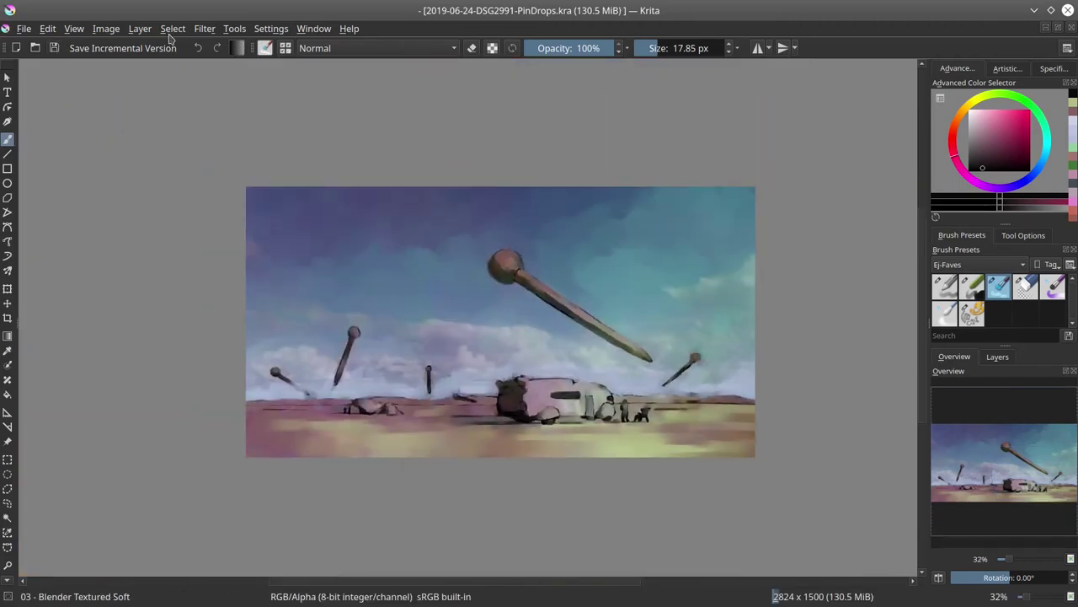
scroll(157, 159, "down", 2)
left_click(105, 29)
left_click(129, 187)
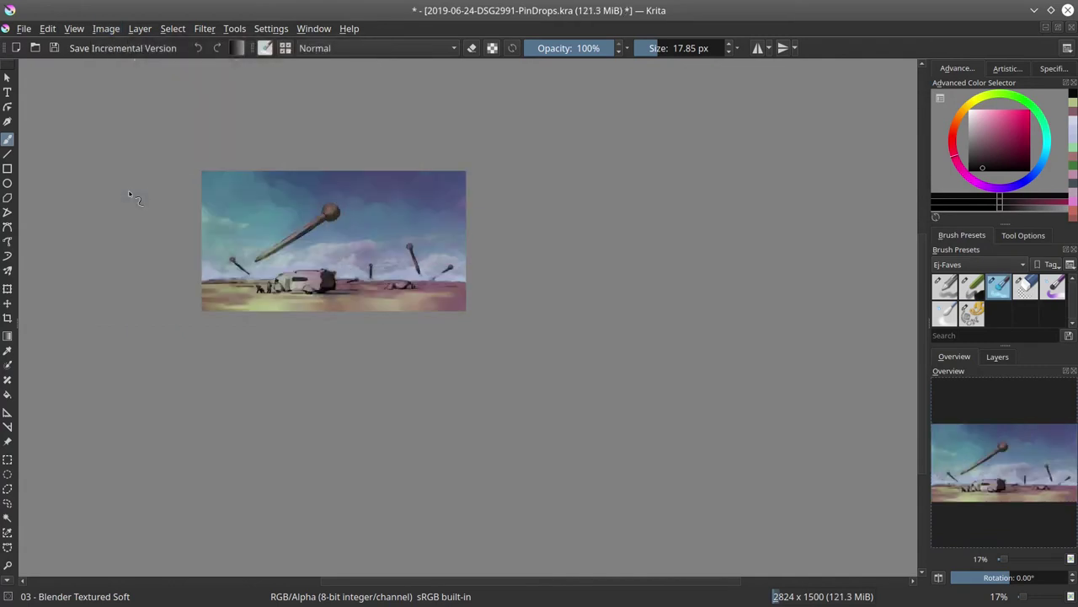
Pick a lighter pink and set the chalk detail brush to Color Dodge blending.
left_click(1019, 205)
left_click(379, 48)
left_click(337, 73)
left_click(54, 48)
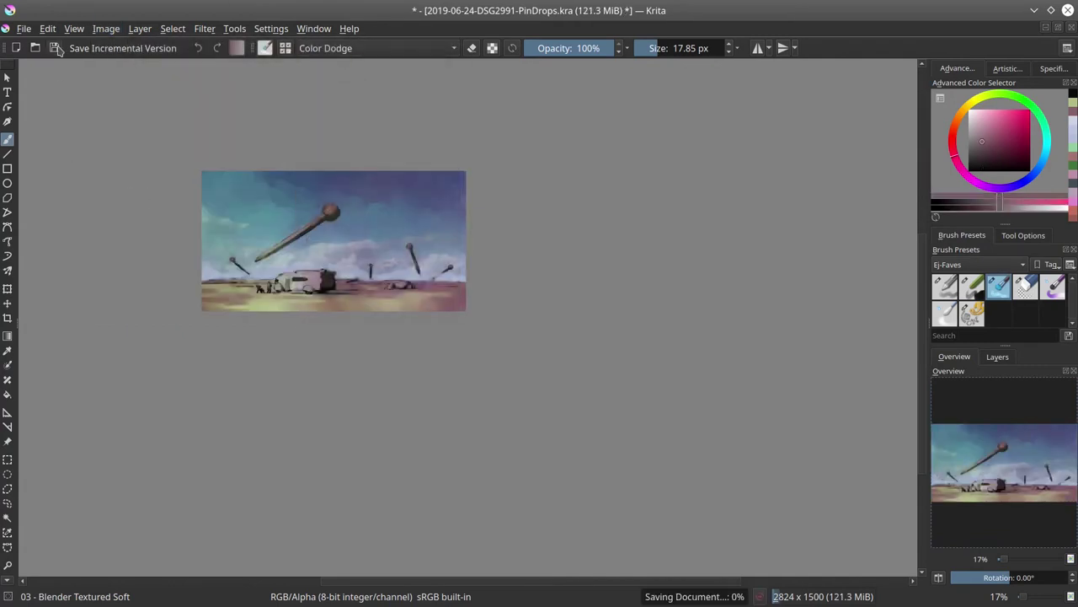
left_click(379, 48)
left_click(329, 68)
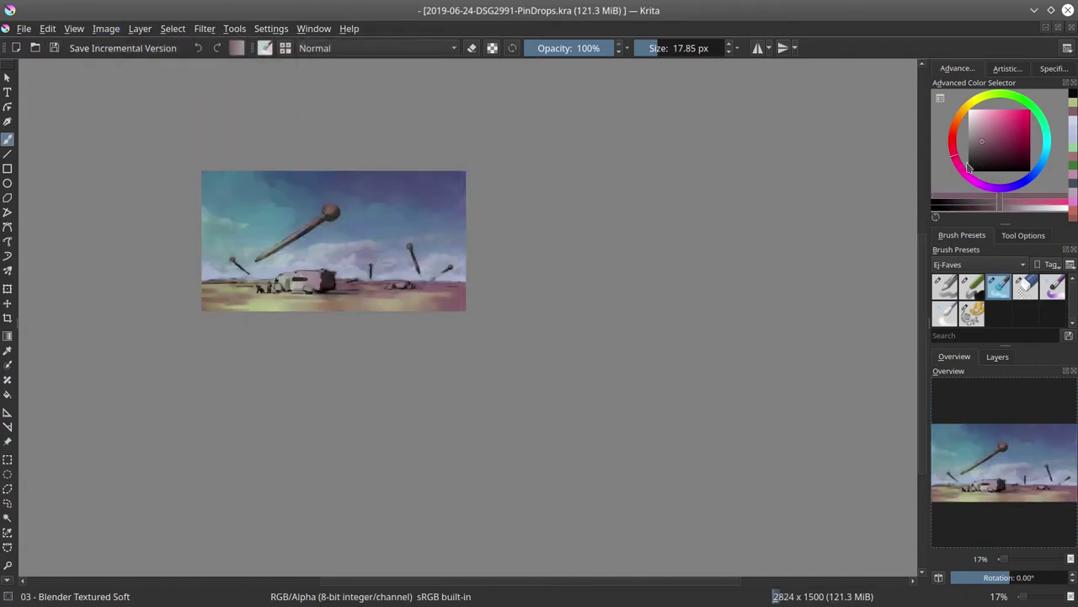
left_click(971, 286)
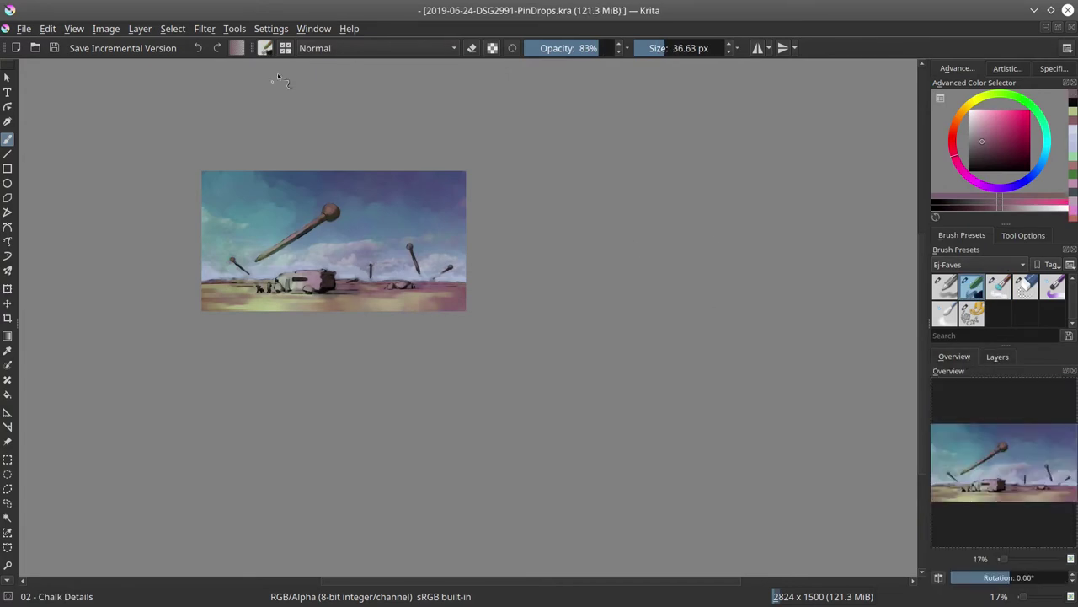
left_click(379, 48)
left_click(337, 73)
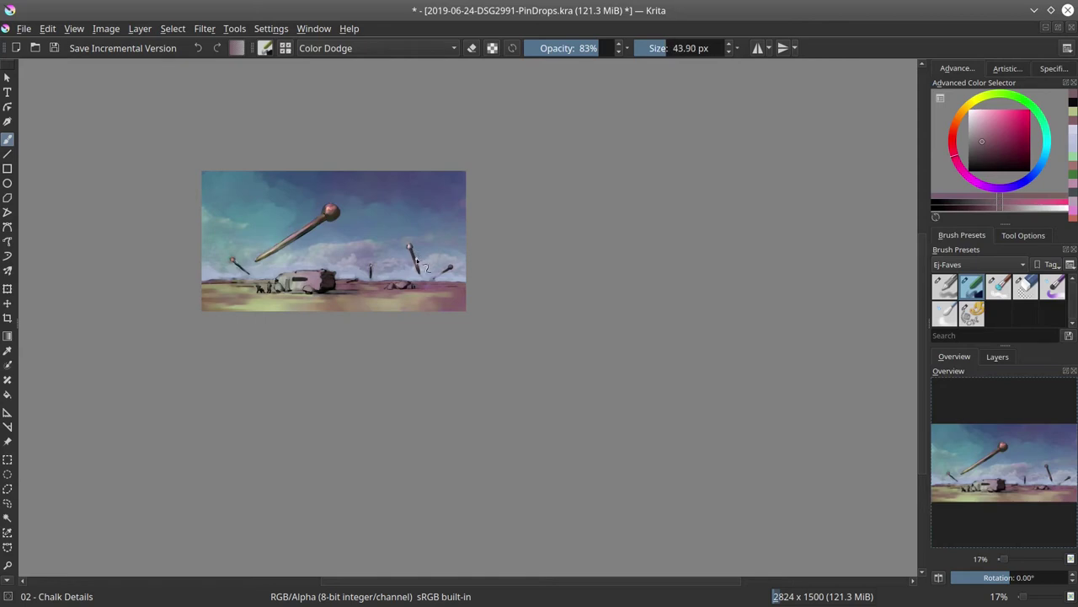
Brighten the trailer and bottom ground with pink Color Dodge strokes.
key("bracketleft")
key("bracketright")
key("bracketright")
key("bracketright")
key("bracketright")
key("bracketright")
key("bracketright")
key("bracketright")
key("bracketright")
key("bracketright")
key("bracketright")
key("bracketright")
mouse_move(308, 287)
left_mouse_down()
mouse_move(278, 280)
mouse_move(264, 297)
left_mouse_up()
left_click(310, 289, "ctrl")
key("bracketleft")
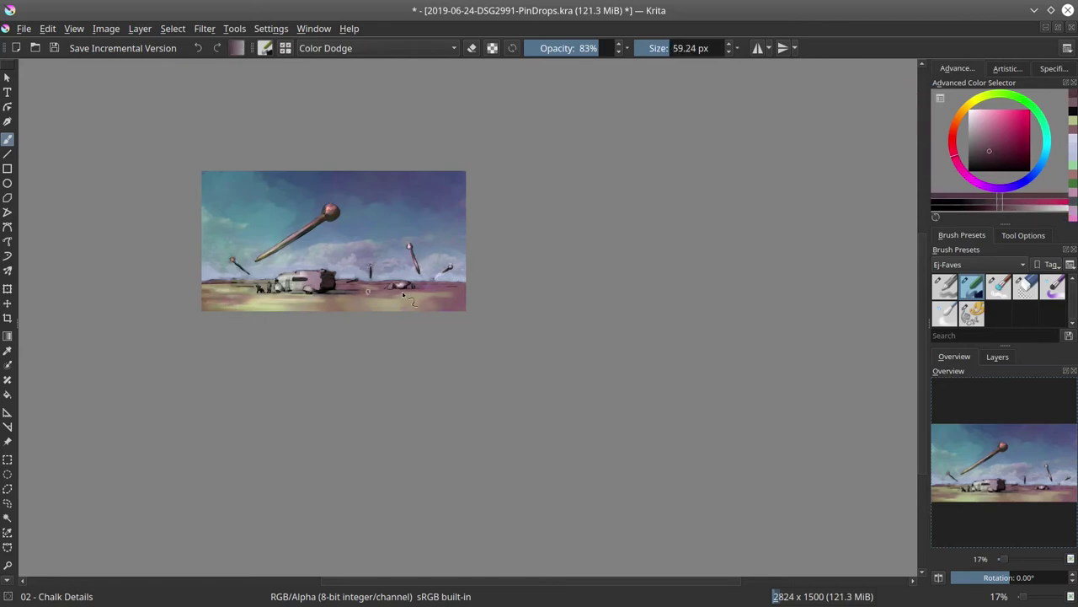
left_click_drag(401, 291, 204, 308)
Lower the brush opacity, pick a blue colour, enlarge the brush, and save.
key("bracketright")
key("bracketright")
key("bracketright")
key("bracketright")
key("bracketright")
key("bracketright")
key("bracketright")
key("bracketright")
key("bracketright")
key("bracketright")
key("bracketright")
key("bracketright")
key("bracketright")
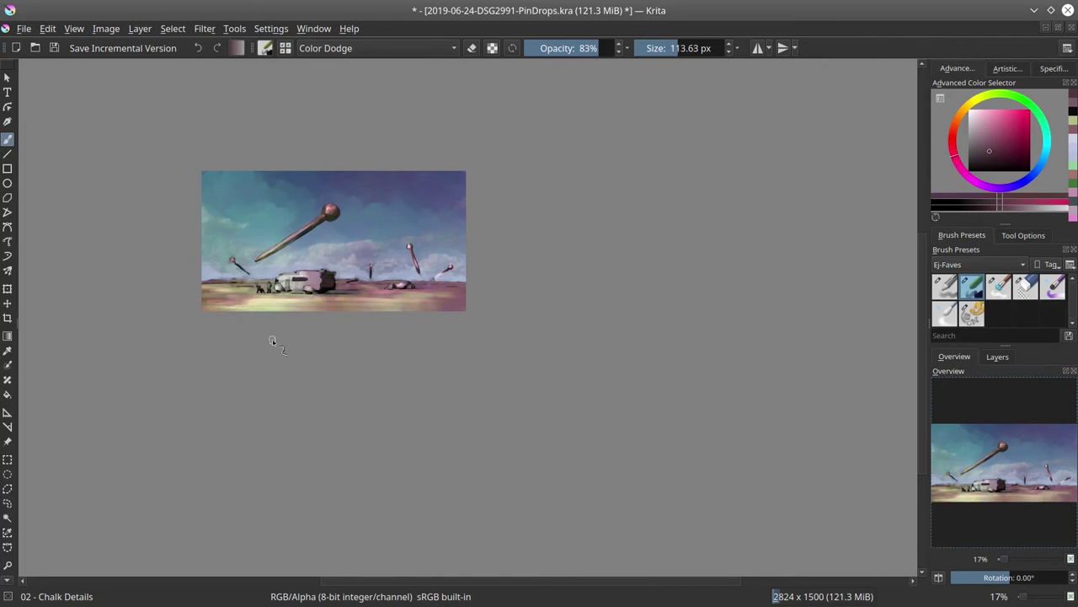
key("i")
key("i")
key("i")
key("i")
key("bracketleft")
key("bracketleft")
key("bracketleft")
key("bracketleft")
key("bracketleft")
key("bracketleft")
key("bracketleft")
key("bracketleft")
left_click(241, 278, "ctrl")
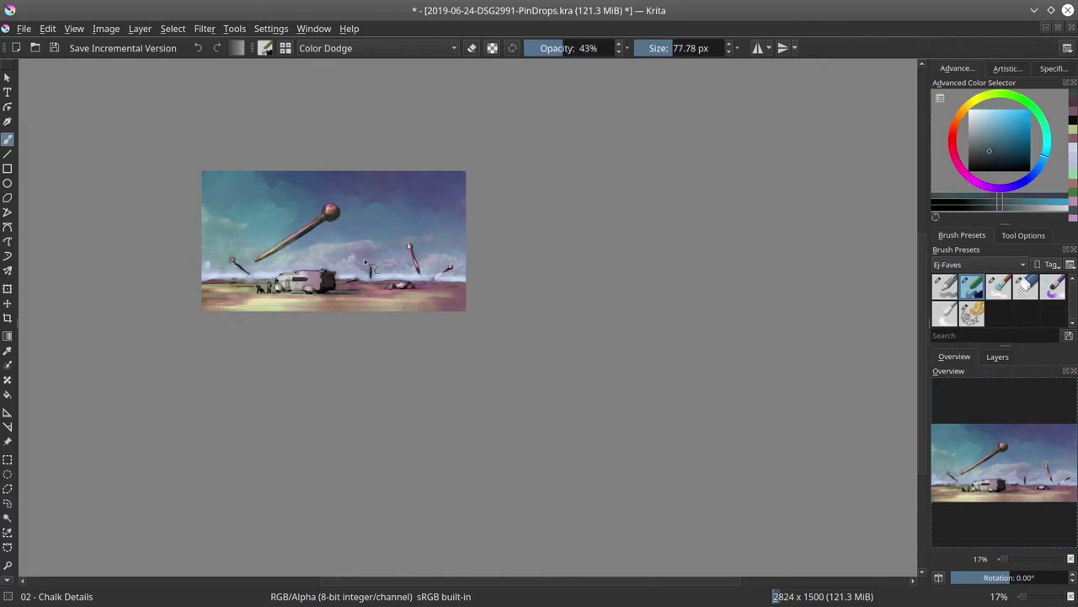
key("bracketleft")
key("bracketleft")
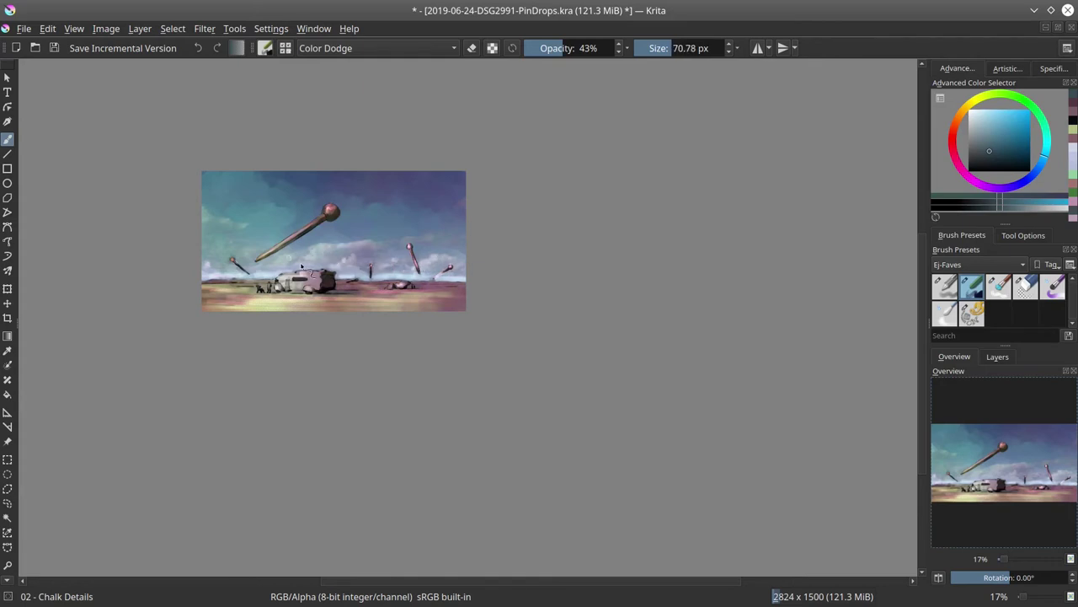
key("i")
key("i")
key("bracketright")
key("bracketright")
key("bracketright")
key("bracketright")
key("bracketright")
key("bracketright")
key("bracketright")
key("bracketright")
key("bracketright")
key("bracketright")
key("bracketright")
key("bracketright")
key("bracketright")
key("bracketright")
key("bracketright")
key("bracketright")
key("bracketright")
key("bracketright")
key("bracketright")
key("bracketright")
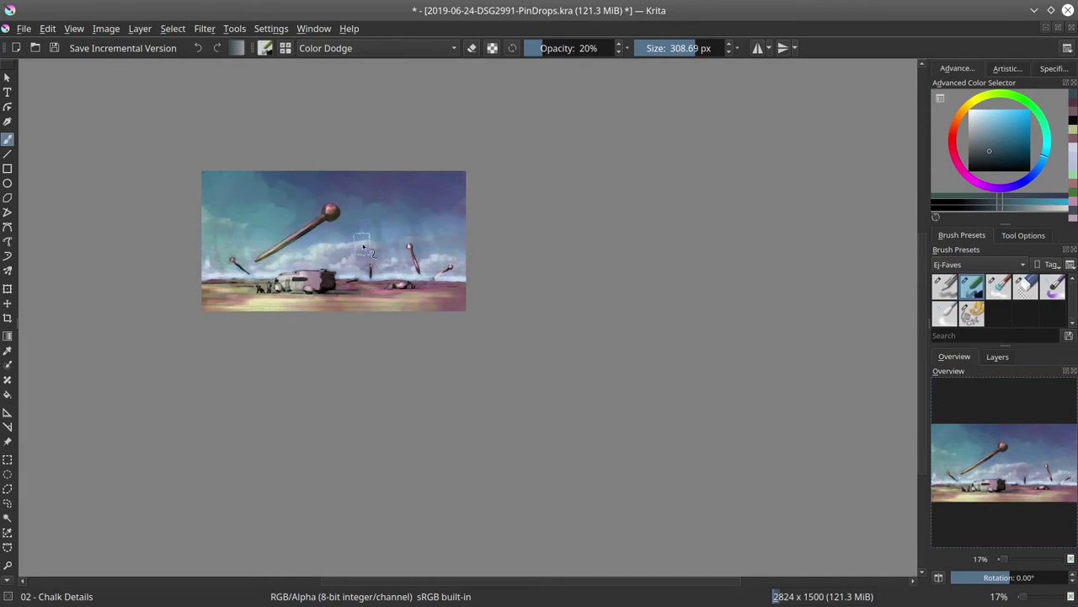
key("ctrl+s")
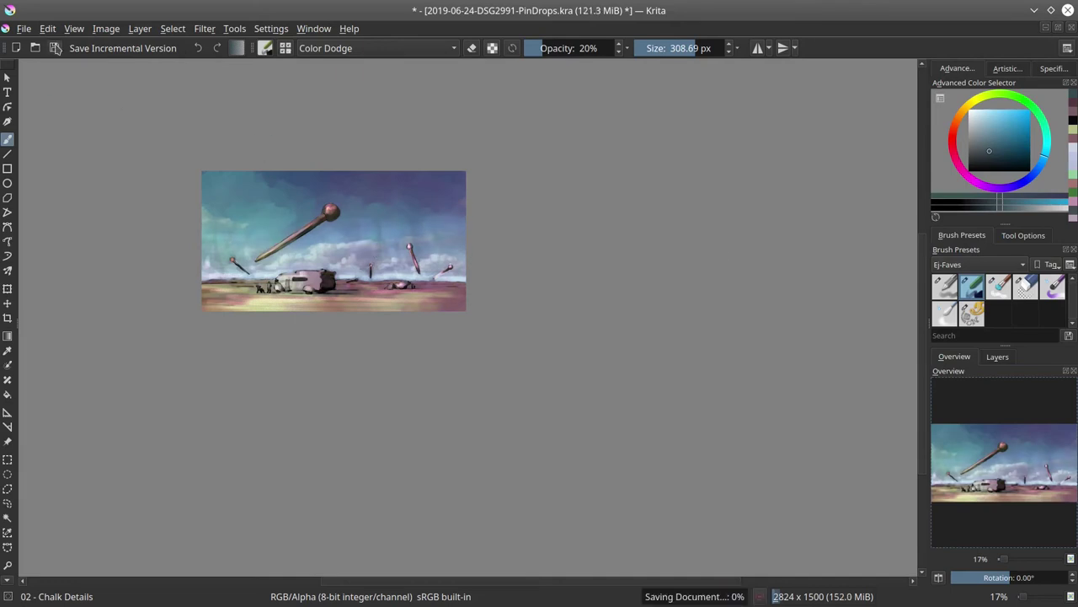
Return the brush to Normal blending at 100% opacity.
left_click(375, 48)
left_click(337, 67)
left_click_drag(563, 51, 625, 48)
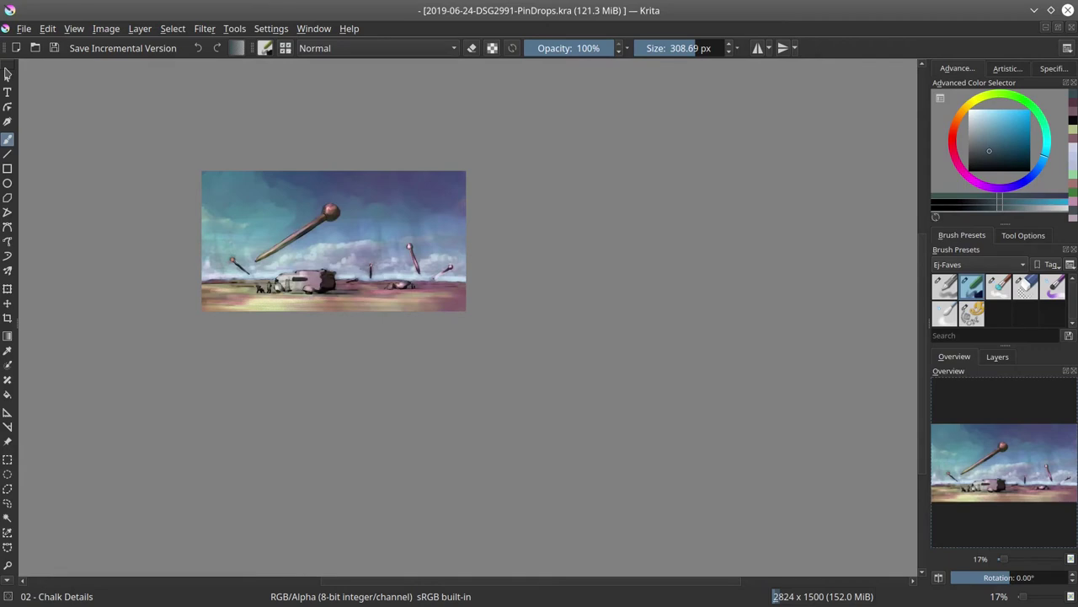
left_click(375, 49)
Paint bright Color Dodge highlights on two pins with a smaller brush.
left_click(337, 70)
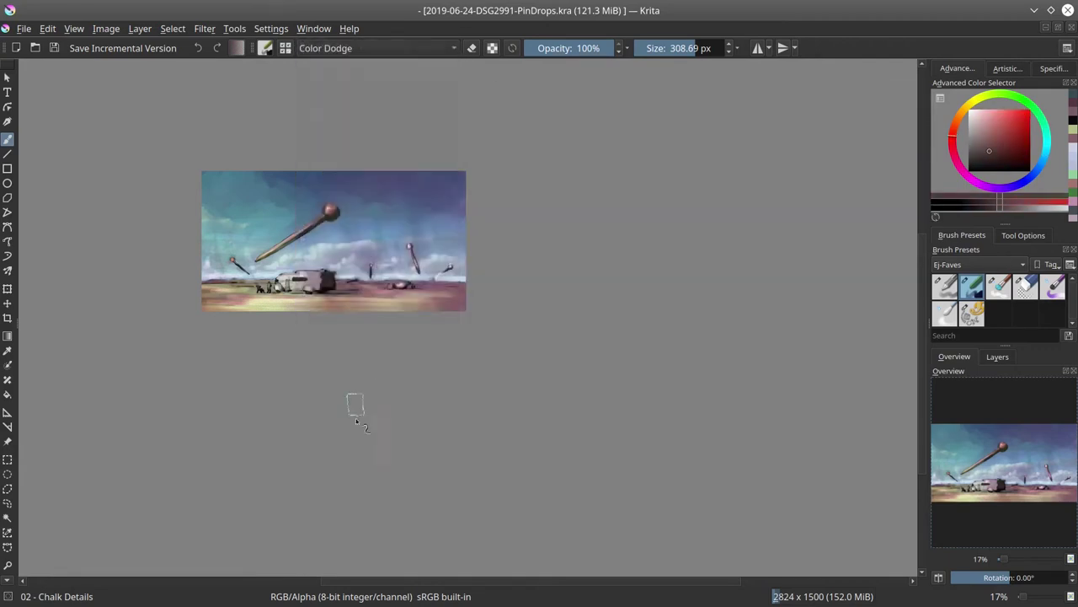
scroll(356, 418, "up", 5)
key("bracketleft")
key("bracketleft")
key("bracketleft")
key("bracketleft")
key("bracketleft")
key("bracketleft")
mouse_move(433, 175)
left_mouse_down()
mouse_move(431, 219)
mouse_move(330, 254)
left_mouse_up()
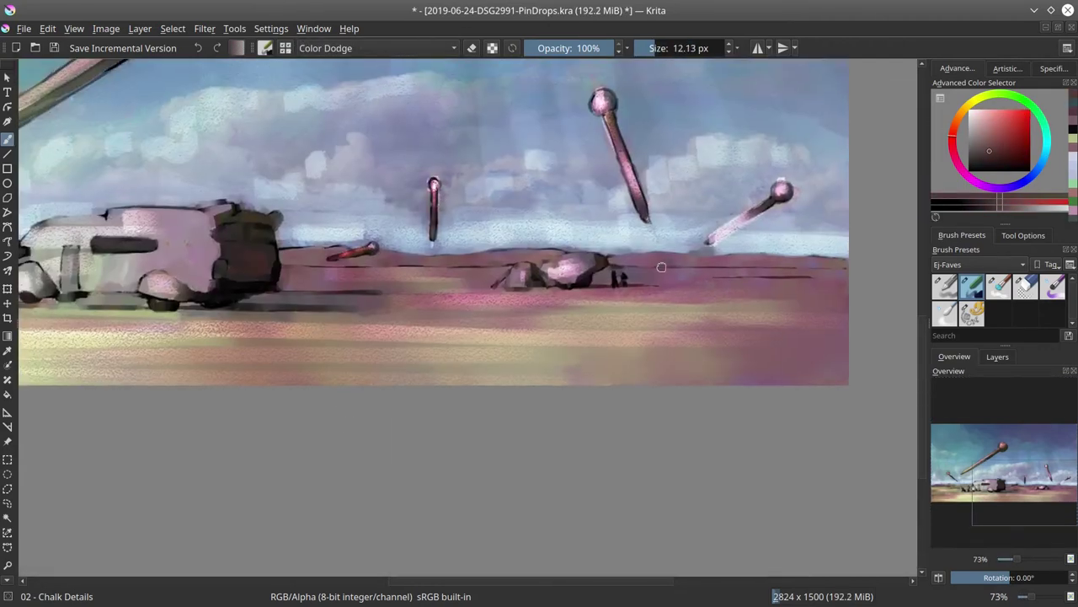
scroll(661, 268, "down", 3)
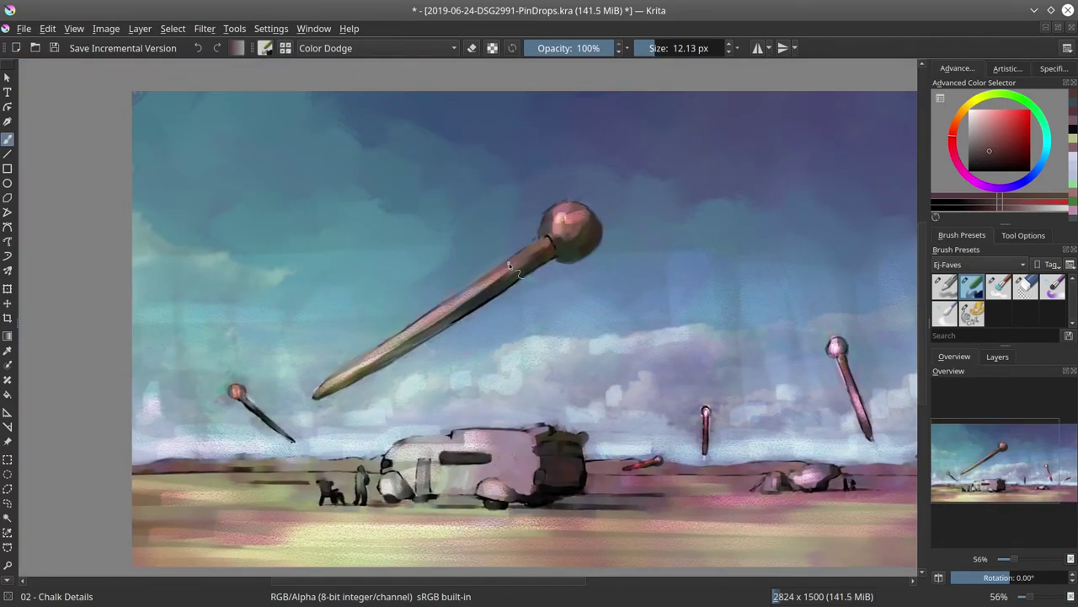
Return the brush to Normal blending and brighten a light-blue band across the left sky.
key("x")
key("bracketright")
key("bracketright")
key("bracketright")
key("bracketright")
left_click(375, 48)
left_click(425, 95)
left_click(482, 343, "ctrl")
mouse_move(482, 344)
left_mouse_down()
mouse_move(398, 376)
mouse_move(464, 344)
mouse_move(300, 361)
mouse_move(274, 340)
mouse_move(200, 361)
mouse_move(188, 340)
mouse_move(341, 348)
left_mouse_up()
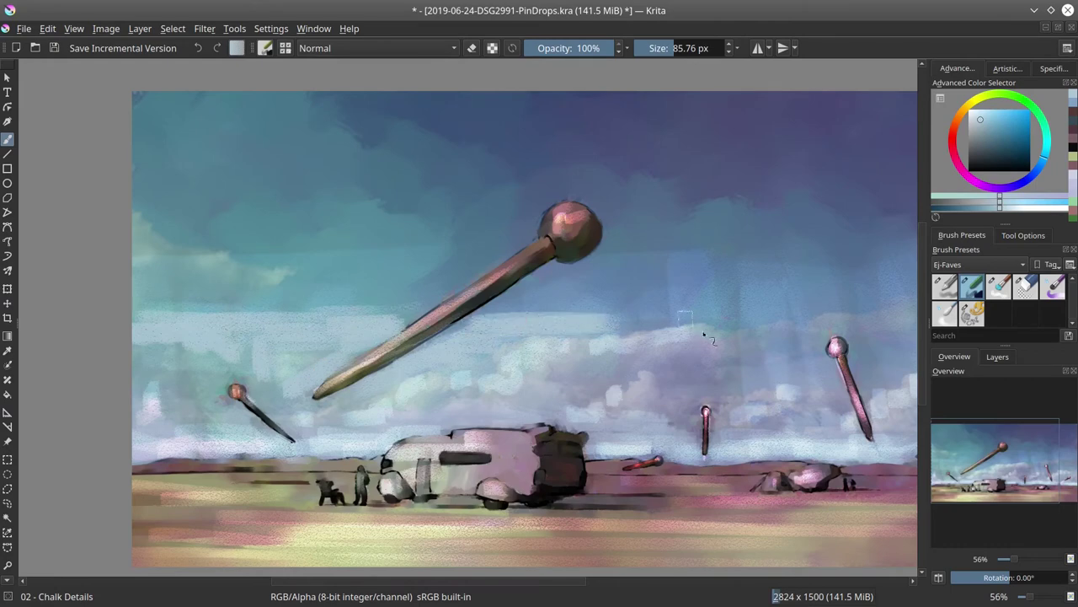
Paint lighter sky-blue strokes across the sky band with a brush of about 112 px.
left_click(716, 290, "ctrl")
key("bracketright")
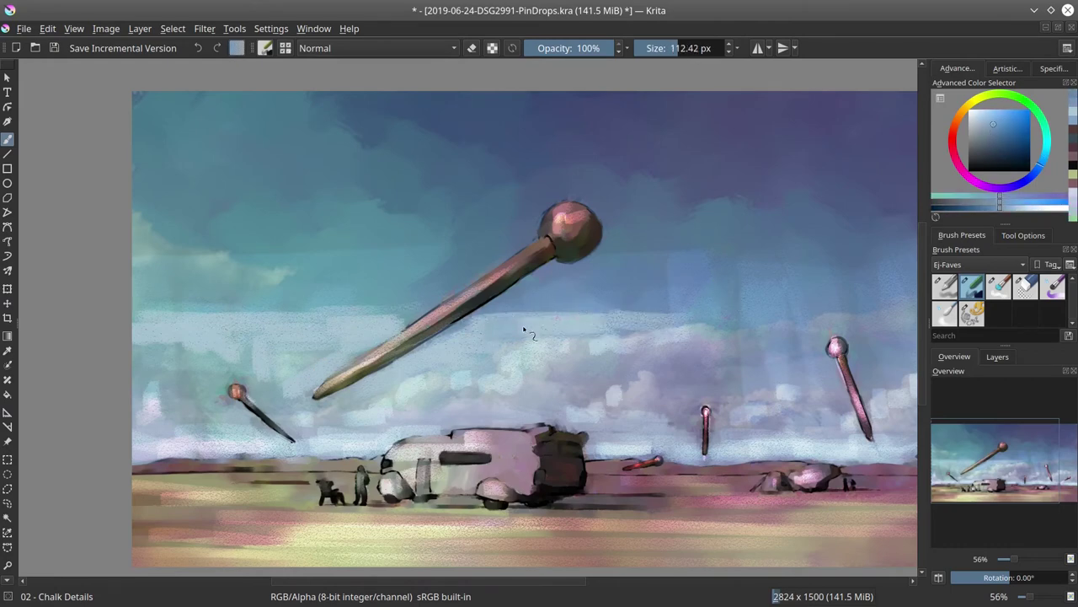
left_click(569, 334, "ctrl")
mouse_move(569, 334)
left_mouse_down()
mouse_move(446, 350)
mouse_move(270, 346)
mouse_move(168, 329)
left_mouse_up()
left_click_drag(792, 385, 632, 387)
Add light cloud strokes in the sky with the brush shrunk to about 68 px.
key("bracketleft")
key("bracketleft")
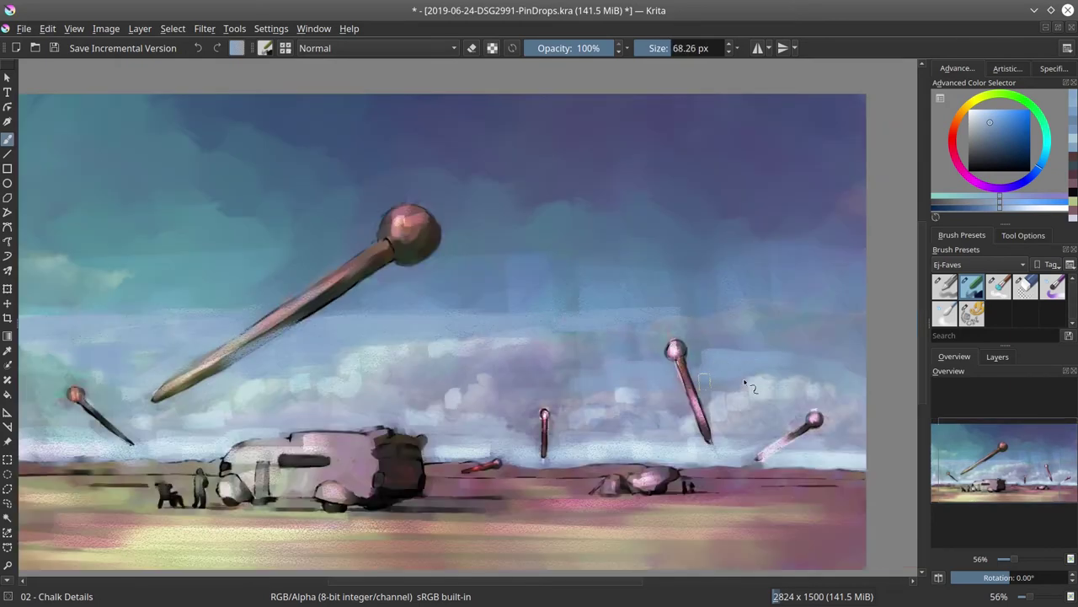
left_click(741, 308, "ctrl")
key("bracketleft")
left_click_drag(741, 308, 779, 317)
Switch to the Basic-4 Flow Opacity brush and paint a light stroke along the horizon.
key("slash")
left_click_drag(563, 358, 866, 387)
key("bracketright")
left_click(374, 349, "ctrl")
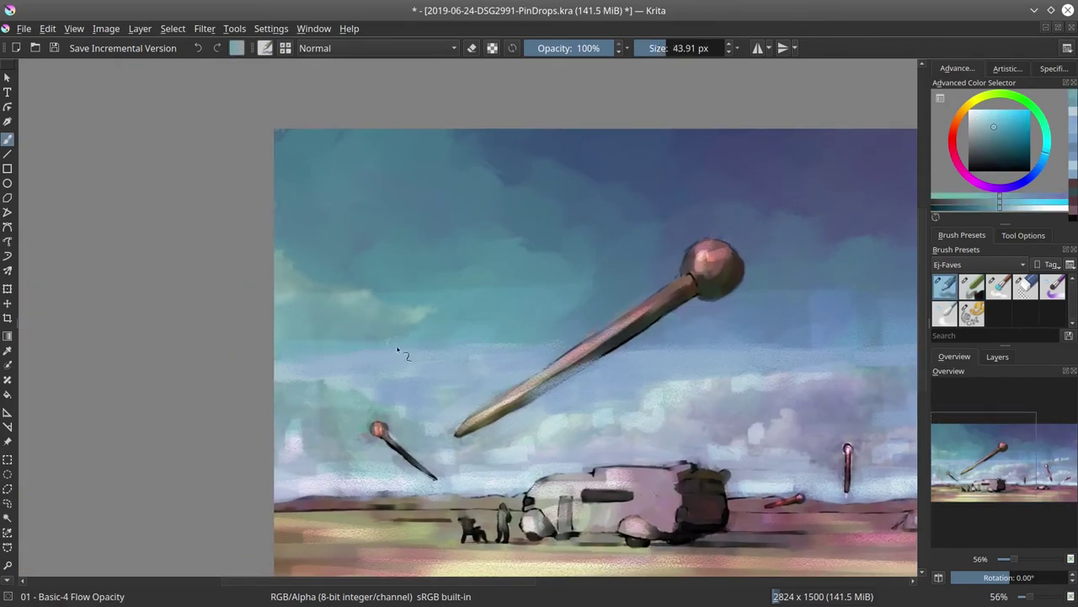
key("bracketright")
left_click(399, 354, "ctrl")
left_click(458, 365, "ctrl")
left_click(445, 371, "ctrl")
key("bracketleft")
key("bracketleft")
key("bracketleft")
key("bracketleft")
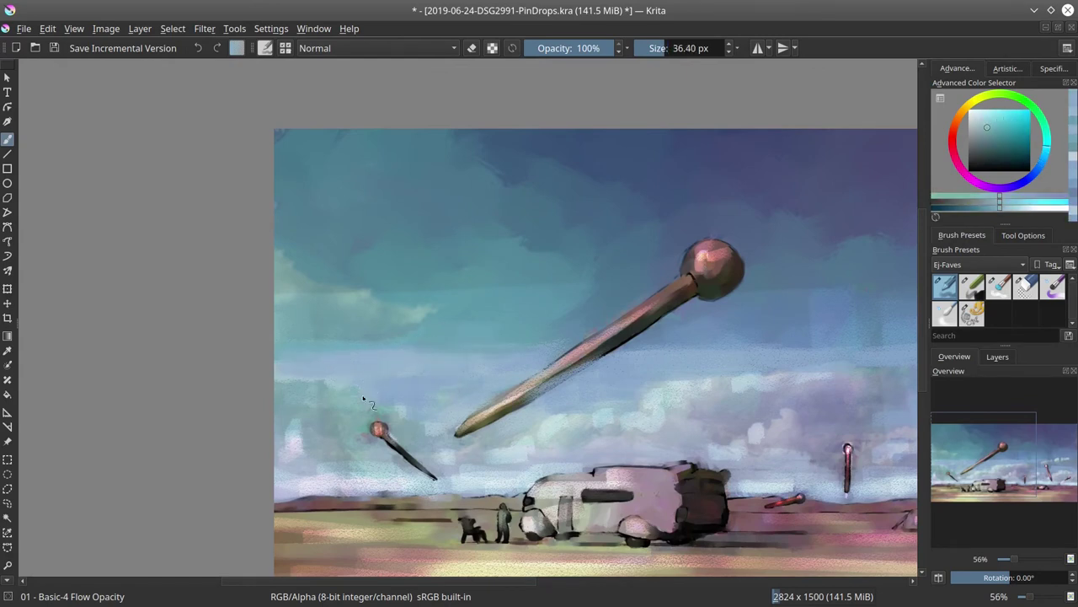
left_click(445, 373, "ctrl")
left_click(328, 495, "ctrl")
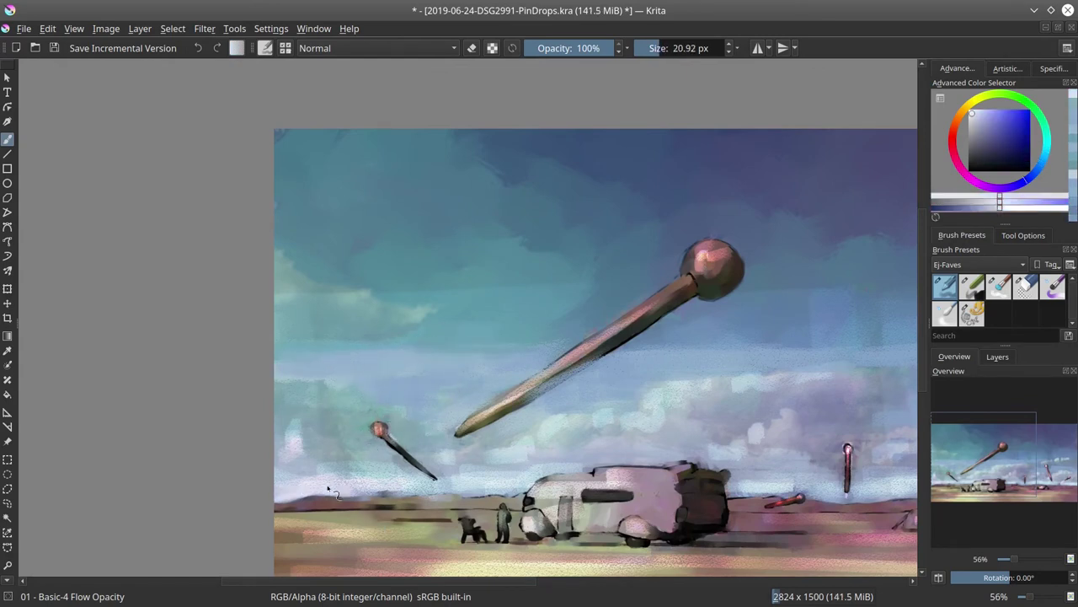
left_click_drag(343, 493, 510, 489)
Pick light cyan sky tones at about 21 px, then bring up Filter > Adjust > Color Adjustment curves.
key("bracketleft")
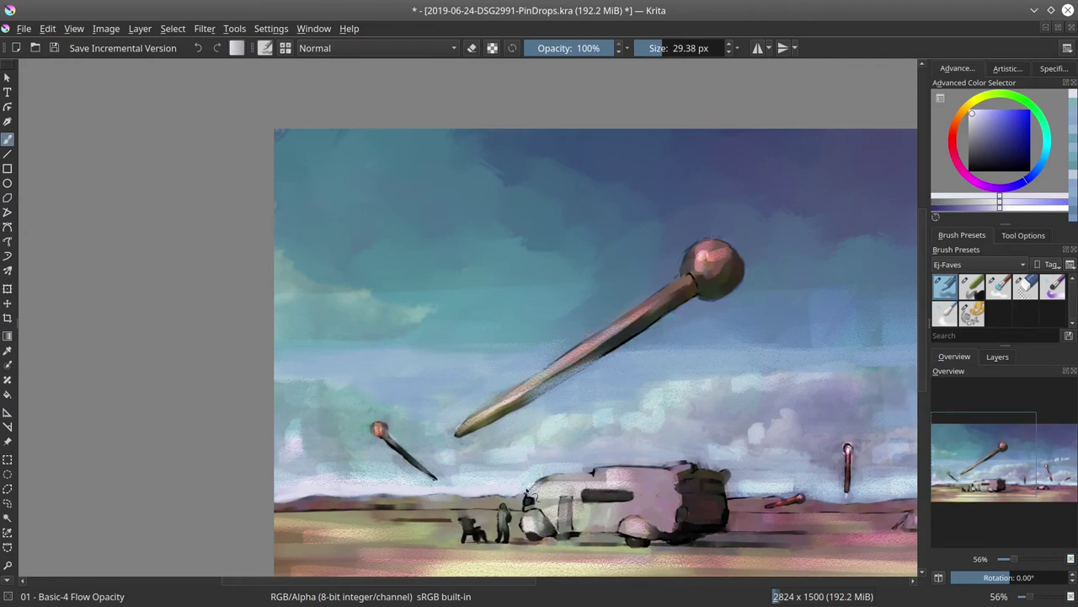
left_click(342, 481, "ctrl")
key("bracketleft")
key("bracketleft")
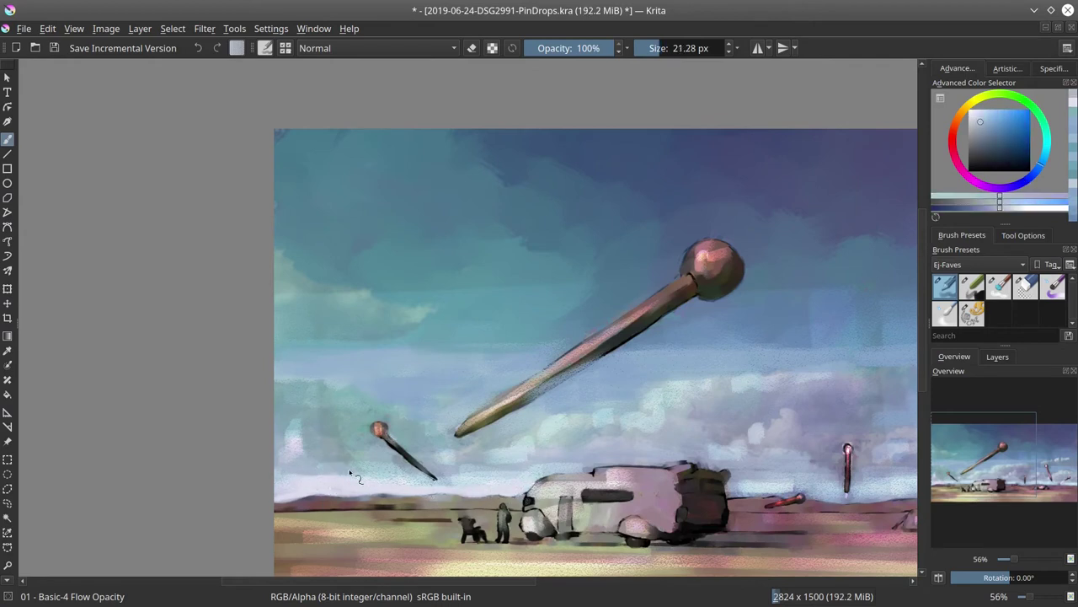
left_click(379, 474, "ctrl")
left_click(415, 461, "ctrl")
key("bracketleft")
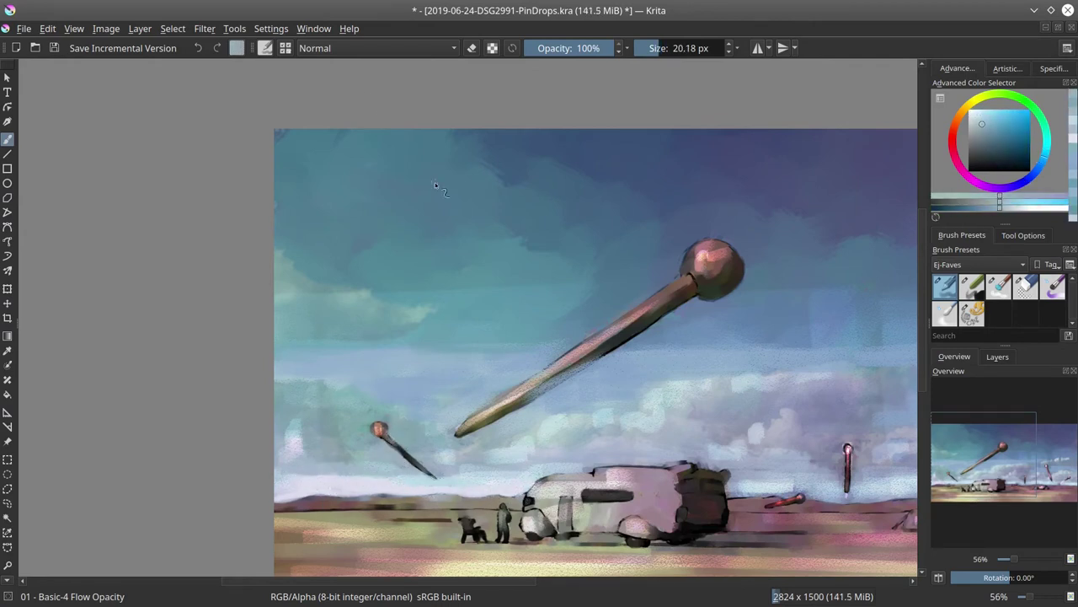
left_click(205, 28)
left_click(558, 241)
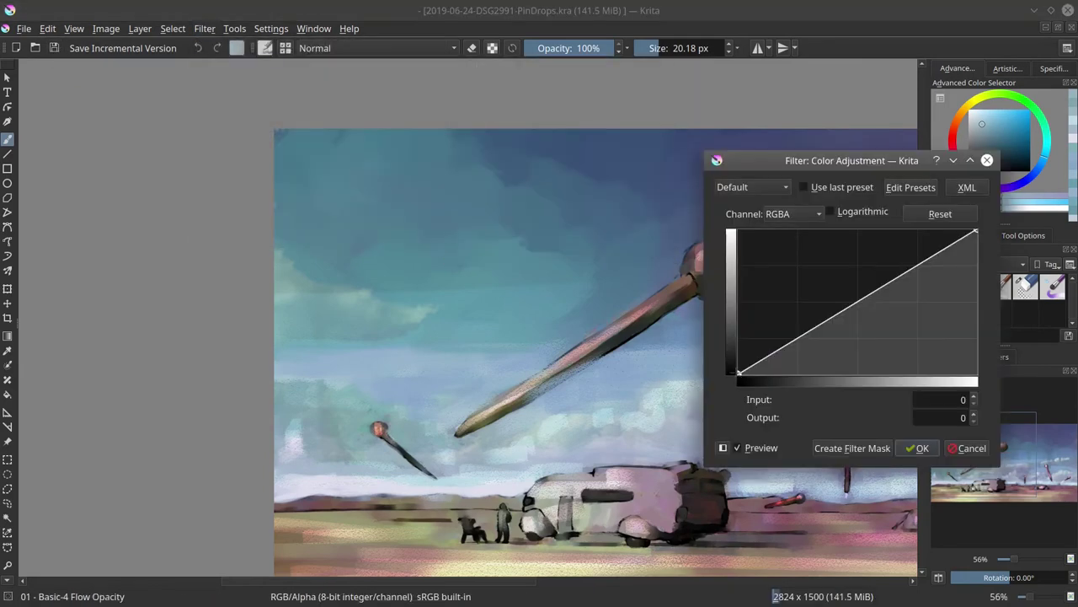
Lift the darkest tones to output 18 with curves, then sample lighter canvas colours.
left_click_drag(738, 373, 739, 364)
left_click(916, 449)
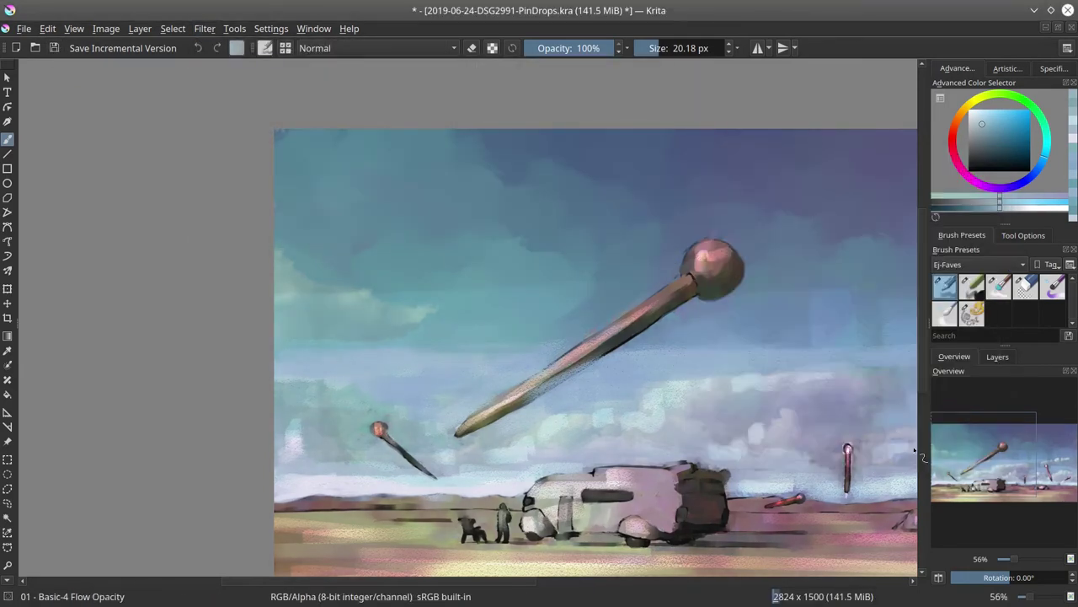
key("bracketleft")
key("bracketleft")
key("bracketleft")
key("bracketleft")
left_click(517, 446, "ctrl")
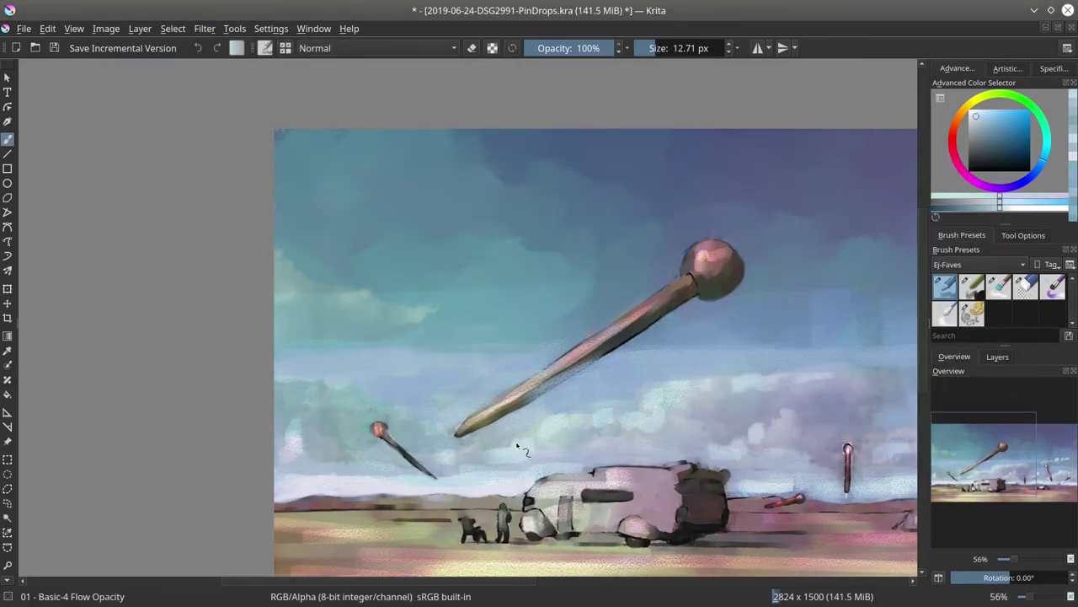
key("bracketleft")
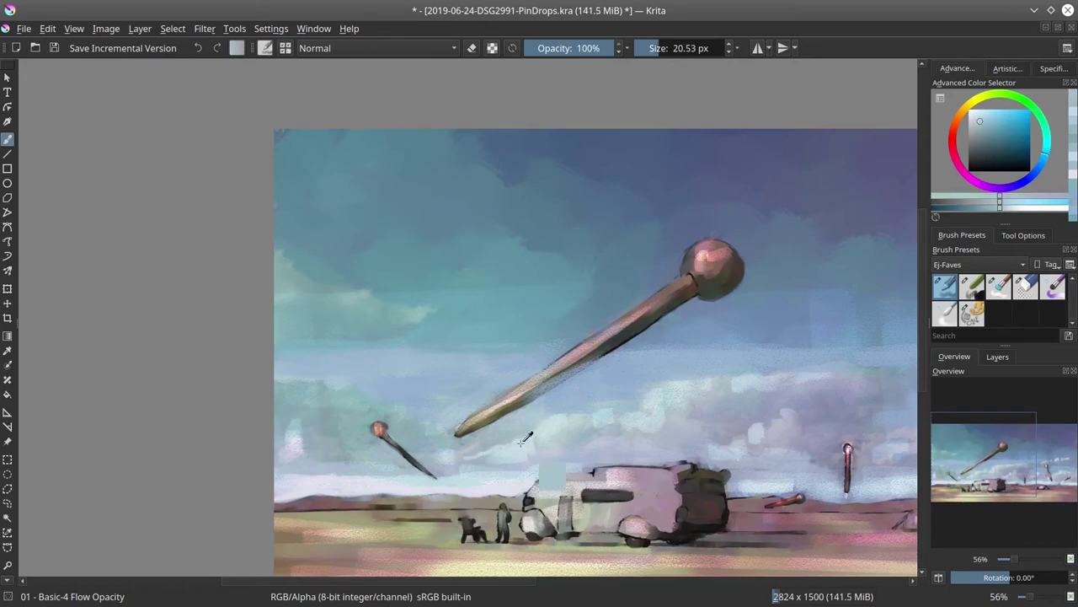
left_click(470, 438, "ctrl")
key("bracketleft")
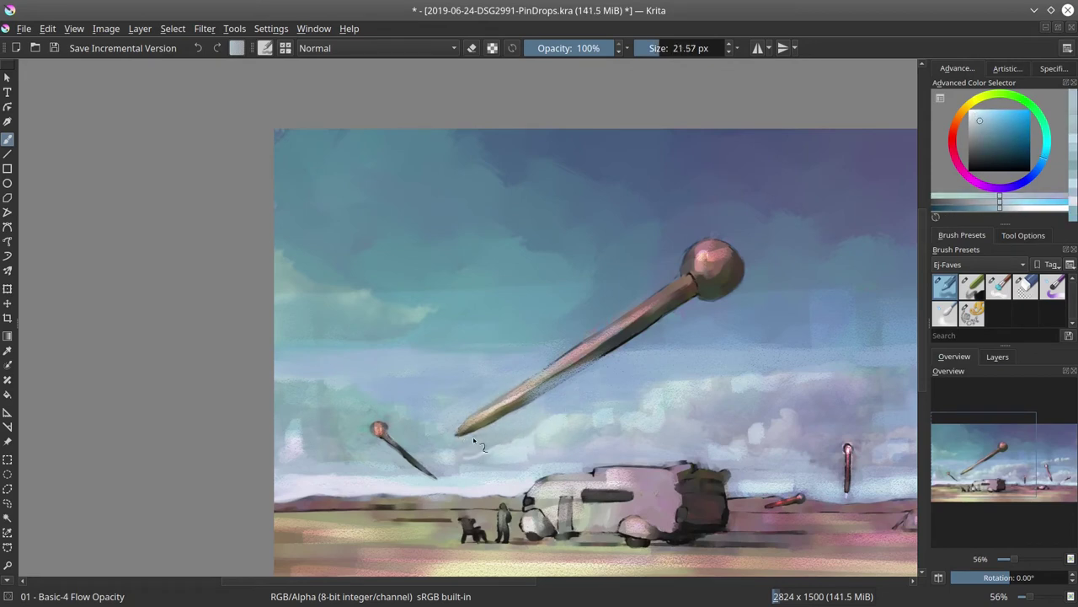
left_click(405, 399, "ctrl")
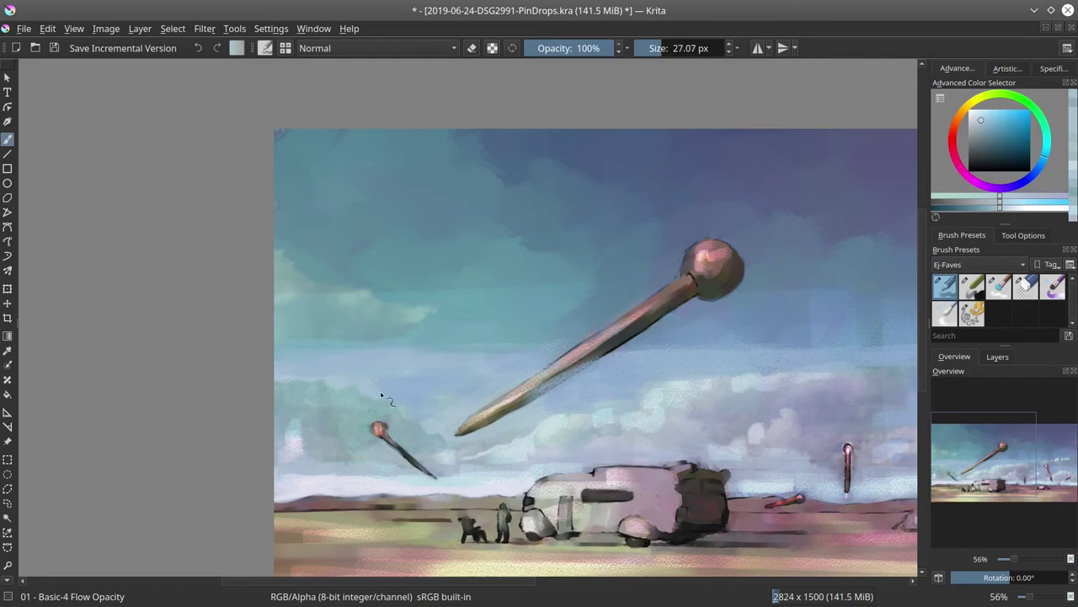
Paint white cloud dabs at the upper left using sampled lighter cyans and blues.
mouse_move(384, 396)
left_mouse_down()
mouse_move(416, 406)
mouse_move(443, 348)
mouse_move(313, 380)
mouse_move(304, 391)
mouse_move(329, 413)
left_mouse_up()
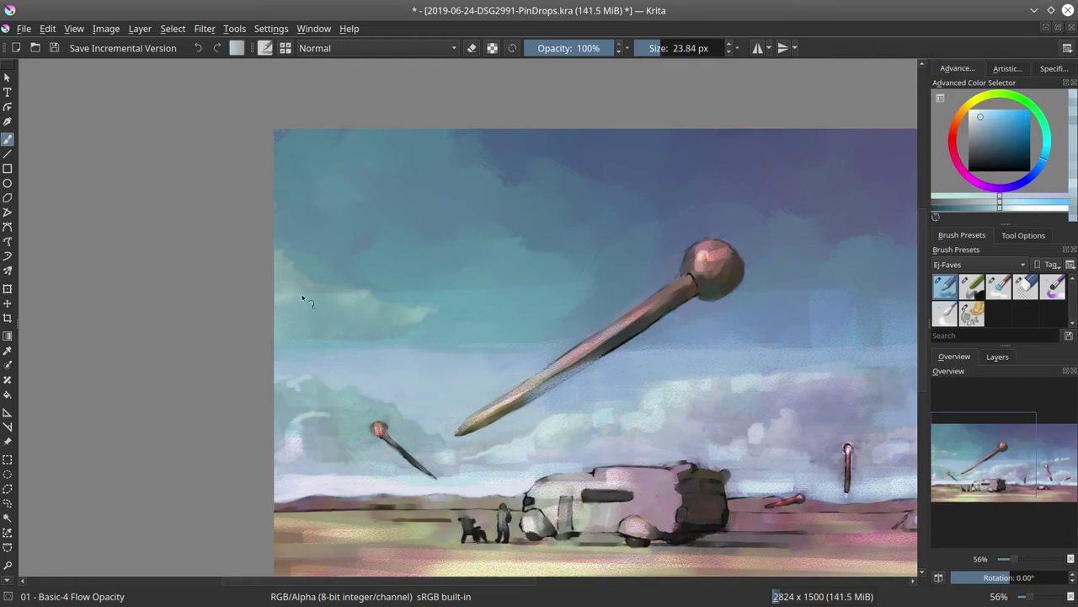
left_click_drag(290, 299, 278, 262)
left_click_drag(337, 297, 371, 305)
left_click(444, 278, "ctrl")
left_click_drag(444, 278, 404, 284)
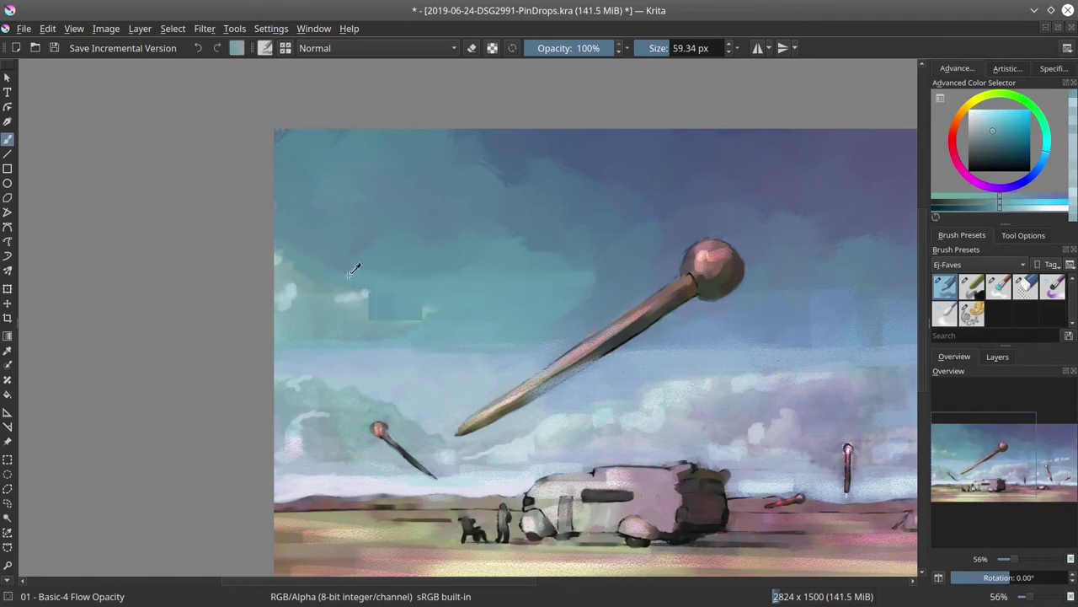
left_click(596, 304, "ctrl")
left_click_drag(596, 303, 489, 307)
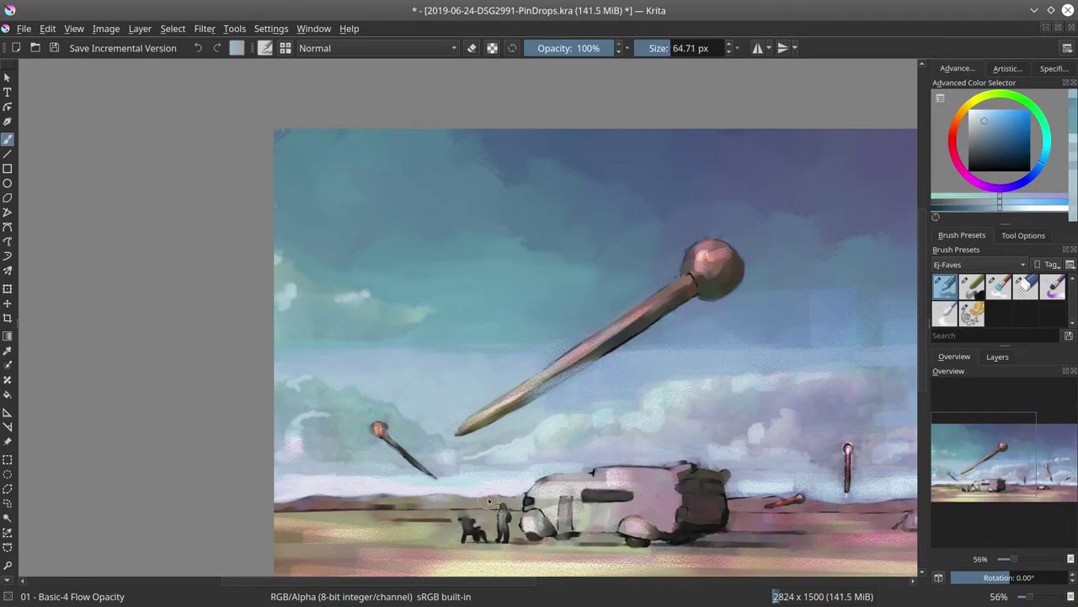
Save the painting, then paint sky along the top of the big pin's shaft at about 82 px.
key("ctrl+s")
left_click(325, 234, "ctrl")
mouse_move(345, 249)
left_mouse_down()
mouse_move(429, 258)
mouse_move(261, 258)
left_mouse_up()
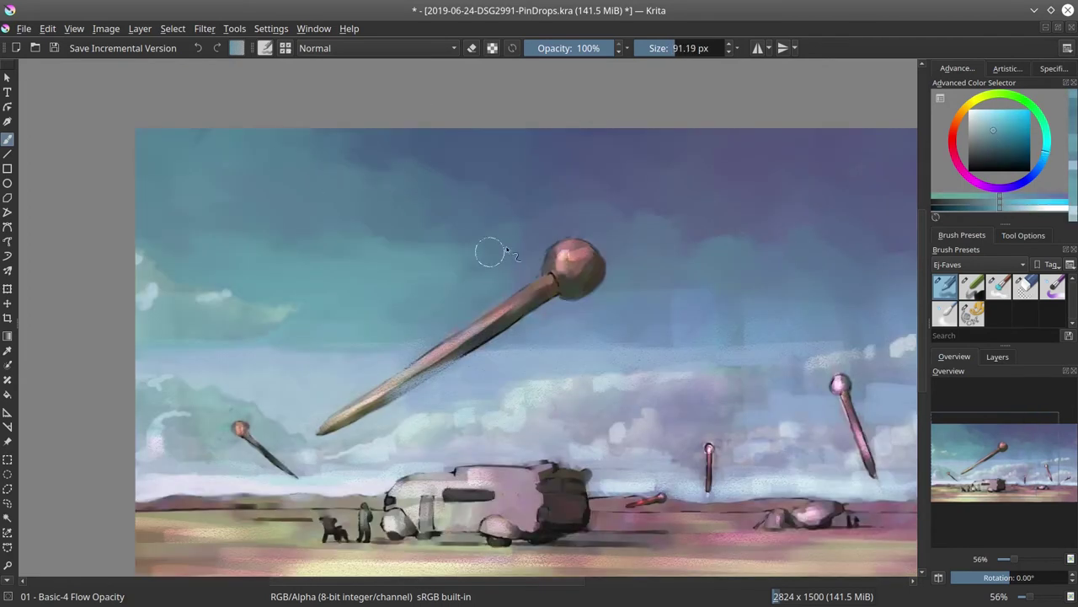
mouse_move(480, 310)
left_mouse_down()
mouse_move(493, 281)
mouse_move(380, 306)
left_mouse_up()
Sample new, paler sky blues on the right and lower painting, resizing the brush to about 67 px.
left_click(428, 385, "ctrl")
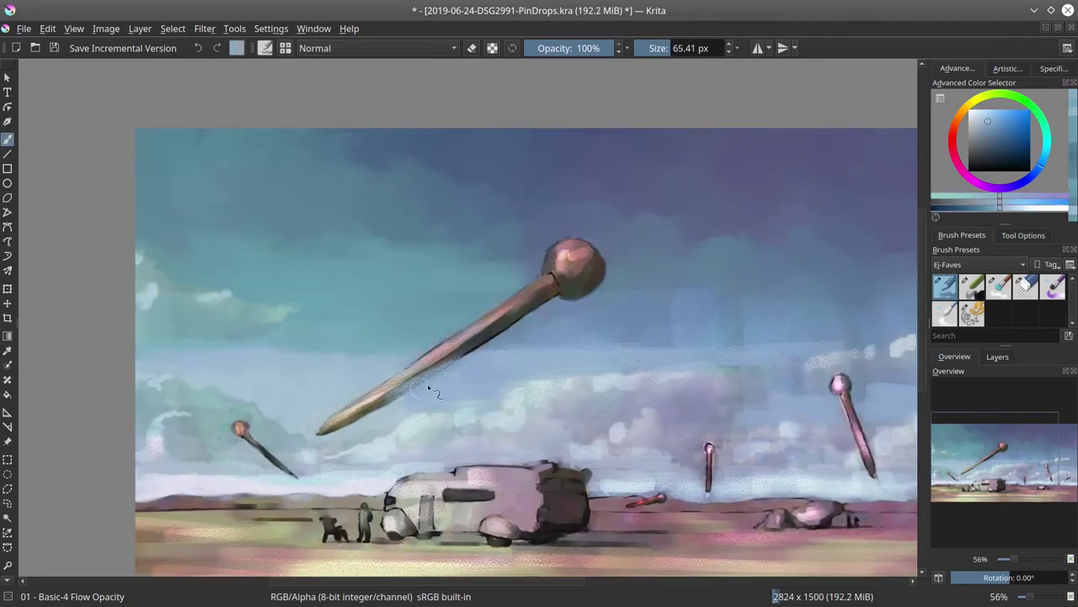
left_click_drag(604, 348, 523, 356)
left_click_drag(730, 325, 590, 349)
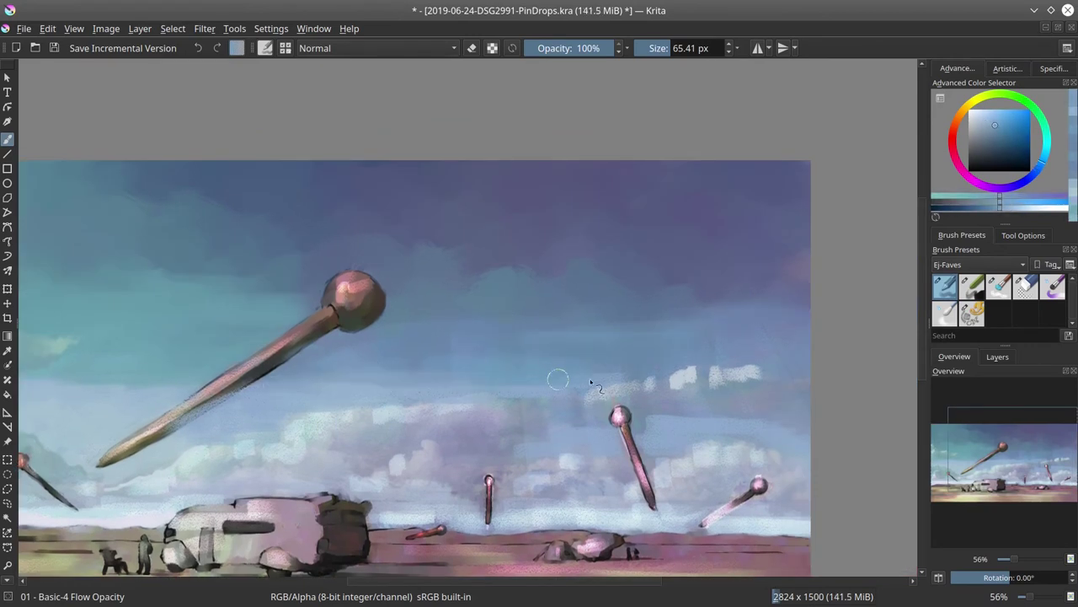
left_click(716, 327, "ctrl")
left_click_drag(792, 296, 818, 250)
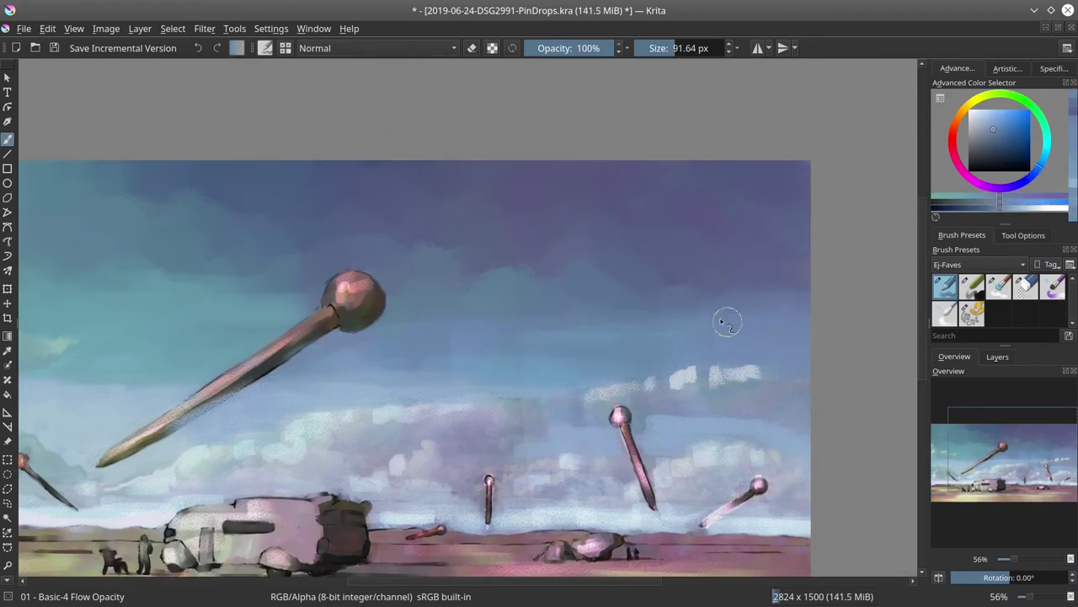
mouse_move(449, 283)
left_mouse_down()
mouse_move(423, 243)
mouse_move(458, 269)
left_mouse_up()
left_click_drag(597, 409, 612, 334)
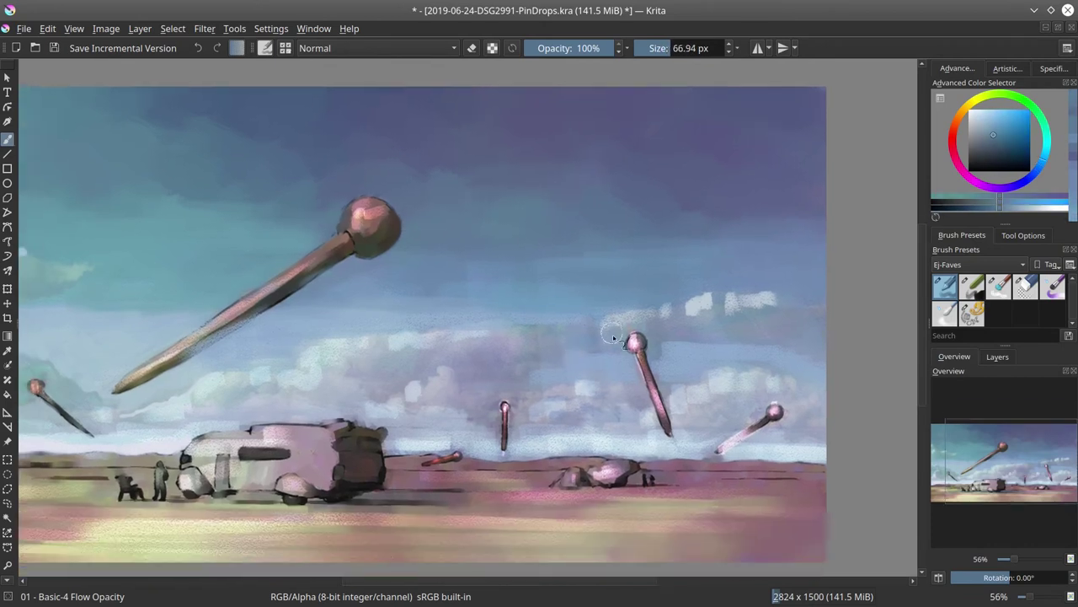
left_click(554, 408, "ctrl")
mouse_move(554, 407)
left_mouse_down()
mouse_move(669, 363)
mouse_move(518, 407)
mouse_move(551, 407)
left_mouse_up()
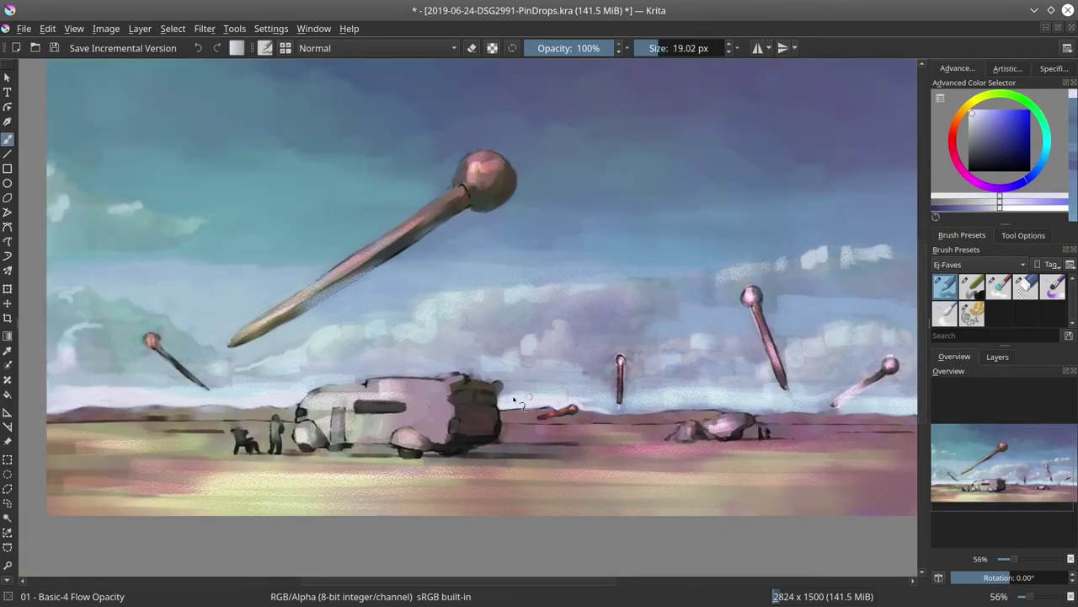
Sample pale yellow, greyer yellow and lavender tones with a smaller brush.
left_click(195, 501, "ctrl")
key("bracketleft")
key("bracketleft")
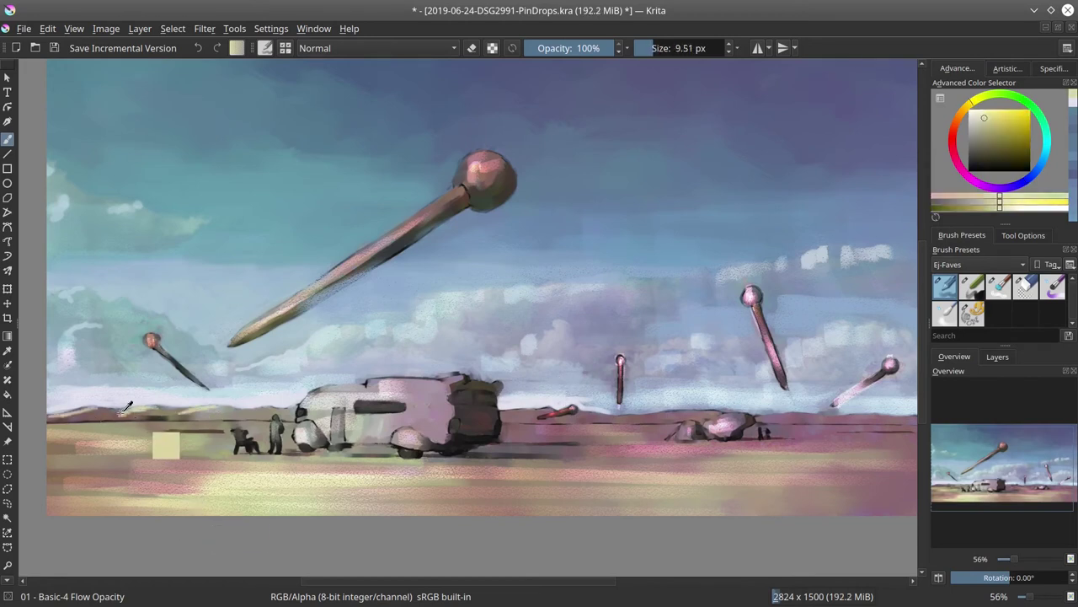
left_click(164, 415, "ctrl")
key("bracketleft")
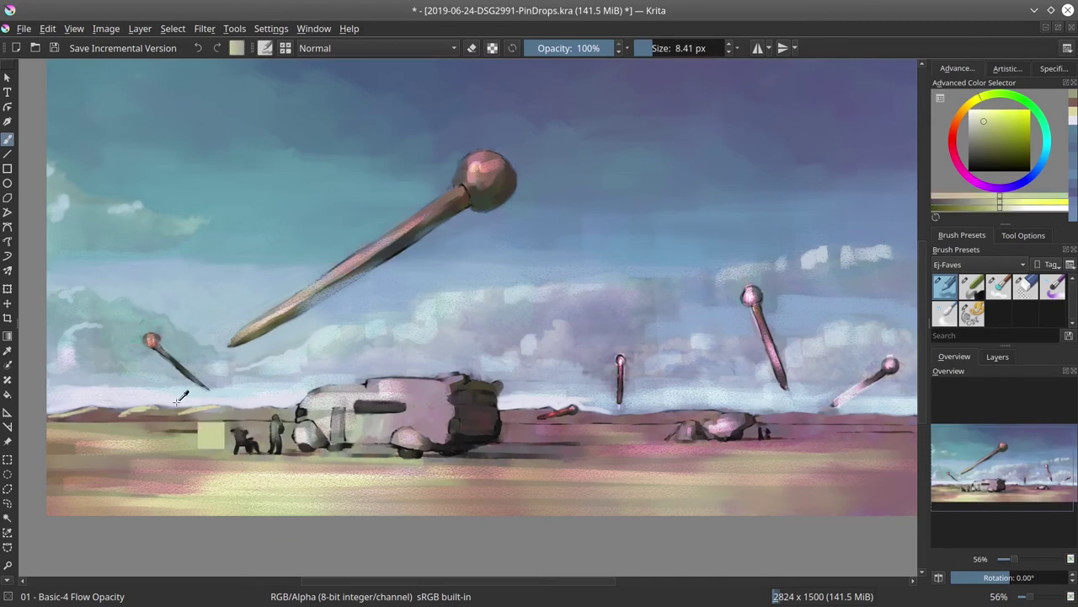
left_click(180, 408, "ctrl")
left_click(120, 413, "ctrl")
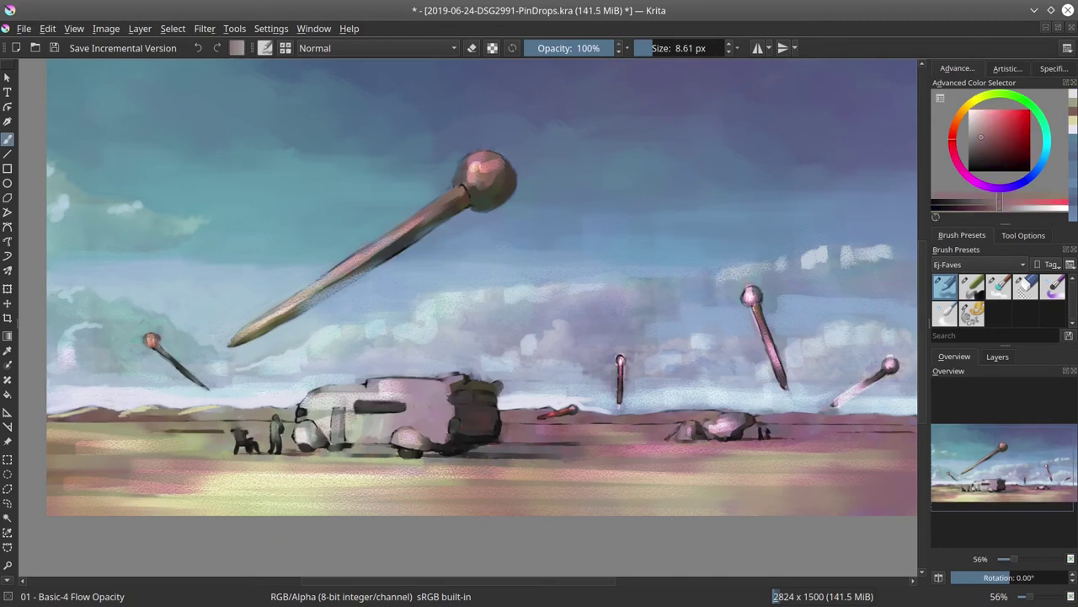
Sample greyish yellows from the ground, settling on a slightly larger brush.
key("bracketright")
left_click(281, 416, "ctrl")
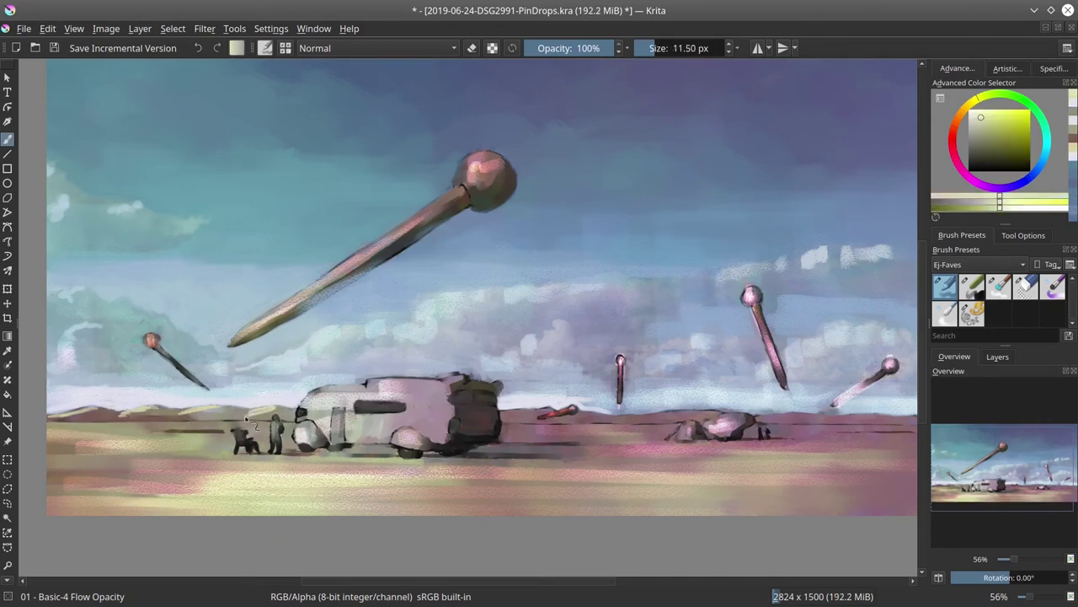
left_click(278, 455, "ctrl")
key("bracketright")
key("bracketright")
left_click(287, 430, "ctrl")
key("bracketleft")
key("bracketleft")
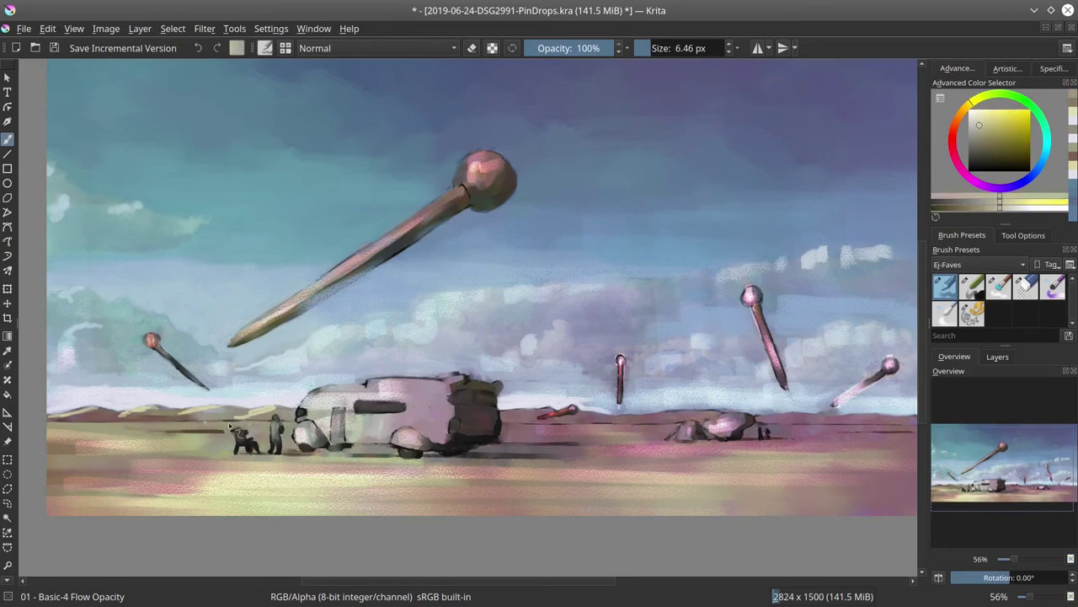
left_click(194, 420, "ctrl")
left_click(218, 421, "ctrl")
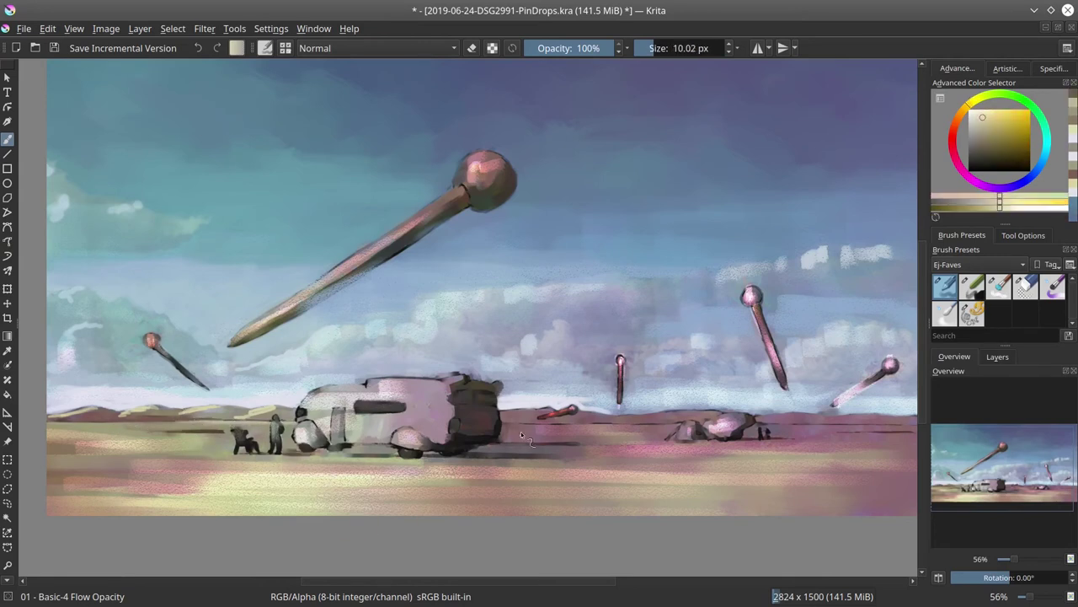
key("bracketright")
Paint pale horizon strokes from the red pin past the rock toward the right pin.
mouse_move(521, 432)
left_mouse_down()
mouse_move(425, 417)
mouse_move(480, 432)
mouse_move(607, 425)
left_mouse_up()
mouse_move(684, 426)
left_mouse_down()
mouse_move(599, 430)
mouse_move(742, 431)
mouse_move(624, 438)
left_mouse_up()
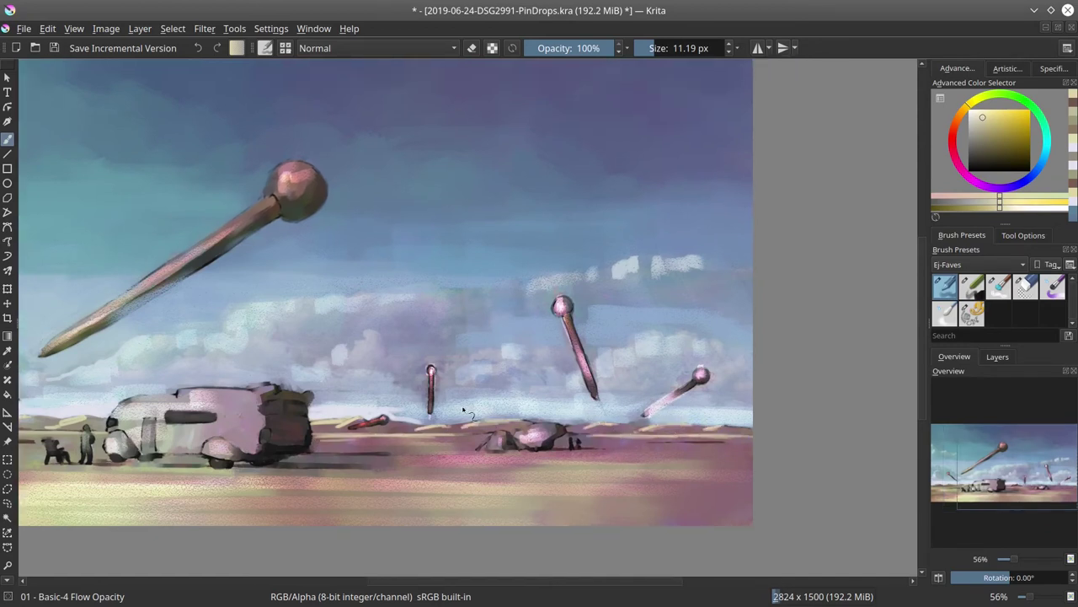
left_click(473, 417, "ctrl")
key("bracketright")
key("bracketright")
key("bracketright")
key("bracketright")
mouse_move(390, 419)
left_mouse_down()
mouse_move(572, 428)
mouse_move(515, 416)
left_mouse_up()
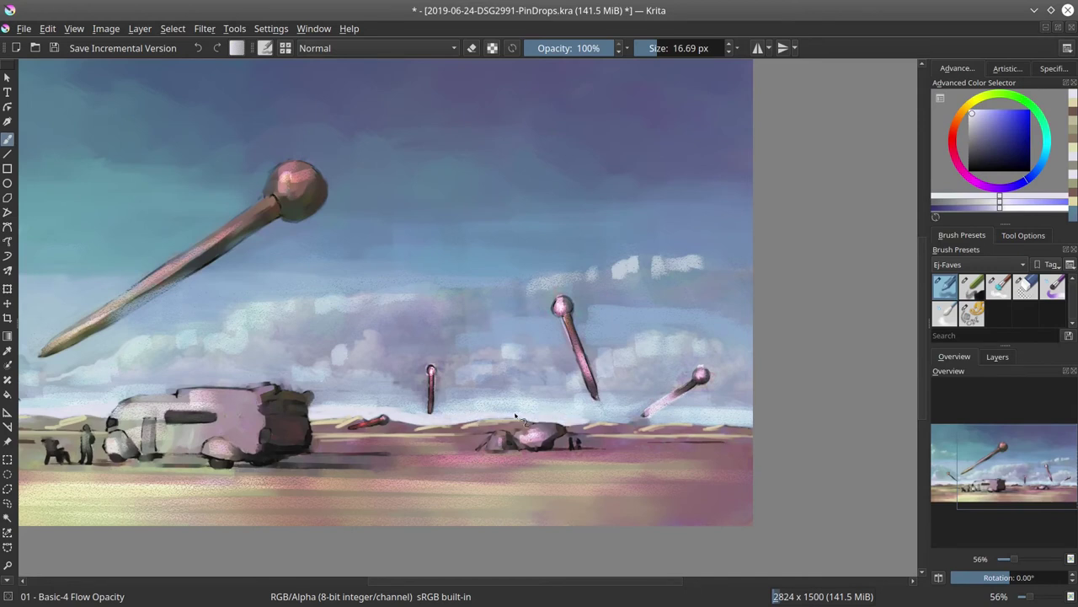
mouse_move(604, 419)
left_mouse_down()
mouse_move(647, 426)
mouse_move(672, 415)
left_mouse_up()
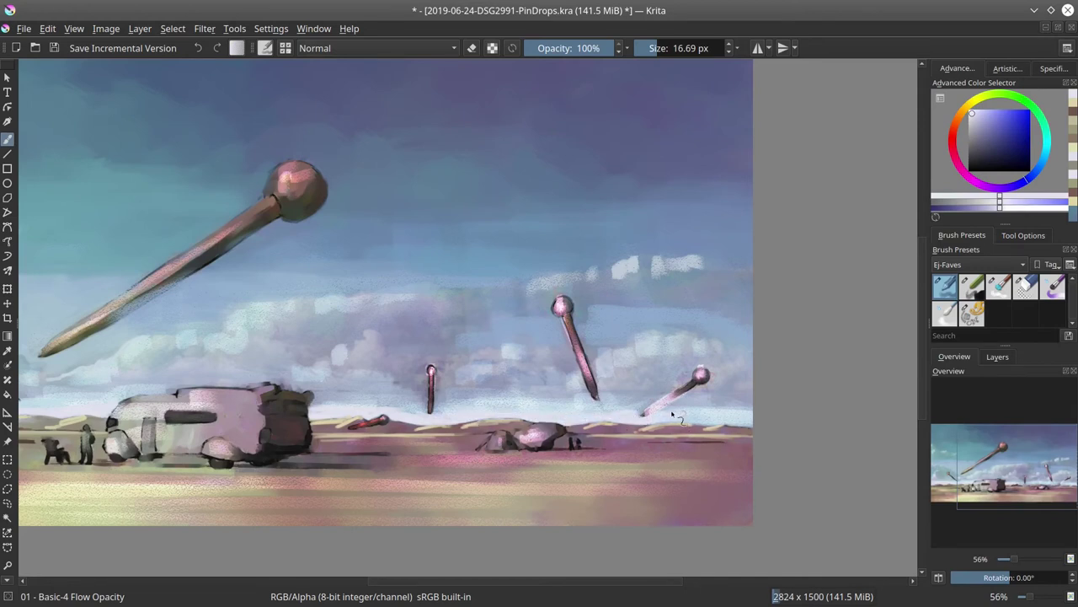
key("]")
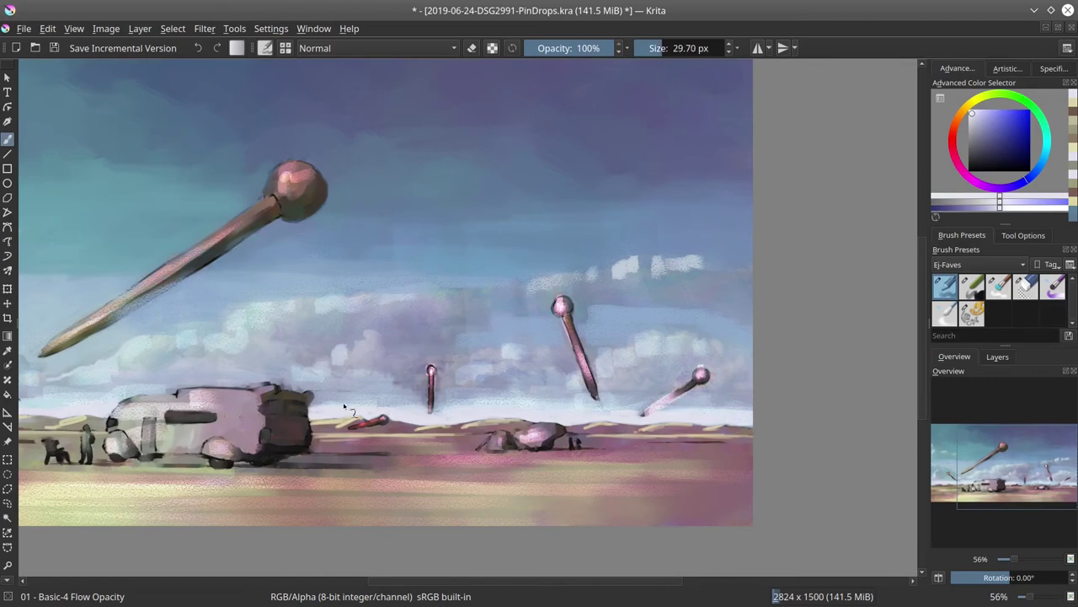
left_click_drag(345, 404, 594, 430)
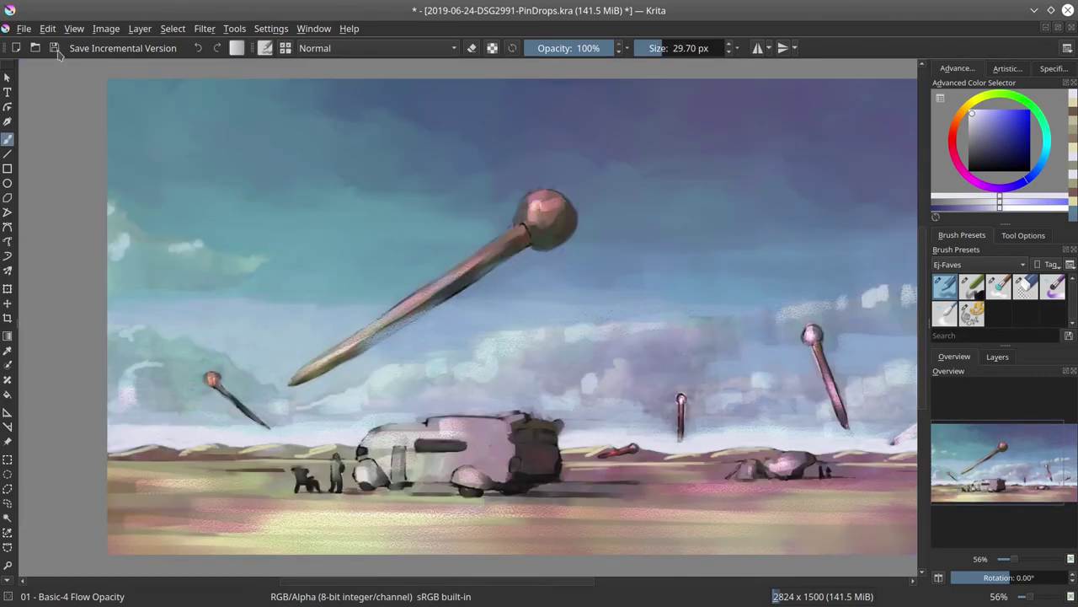
Save the painting and mirror the whole image horizontally so the trailer sits on the right.
left_click(55, 49)
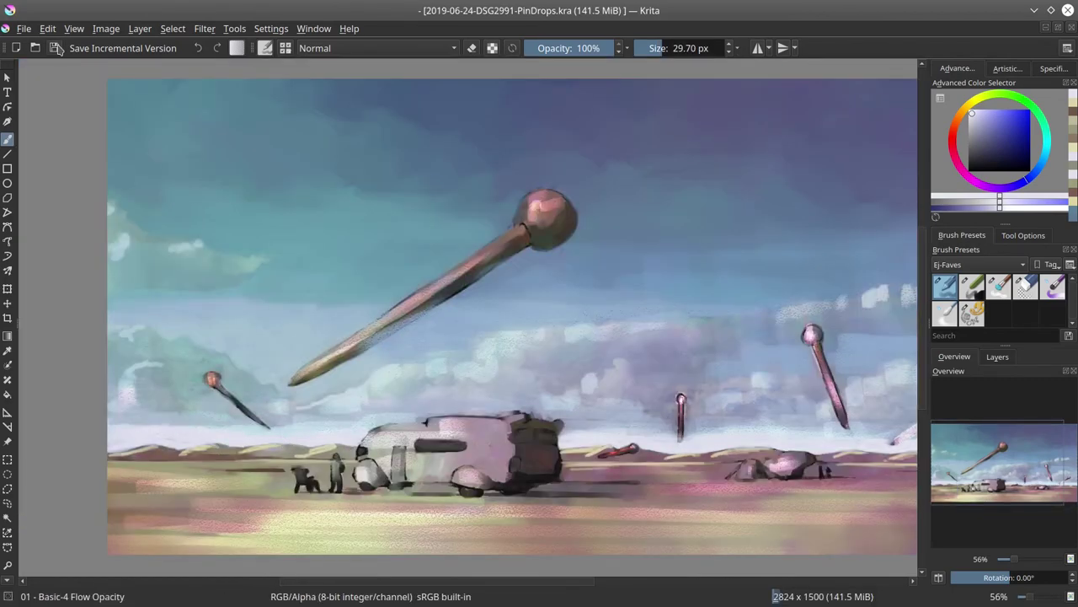
left_click(107, 28)
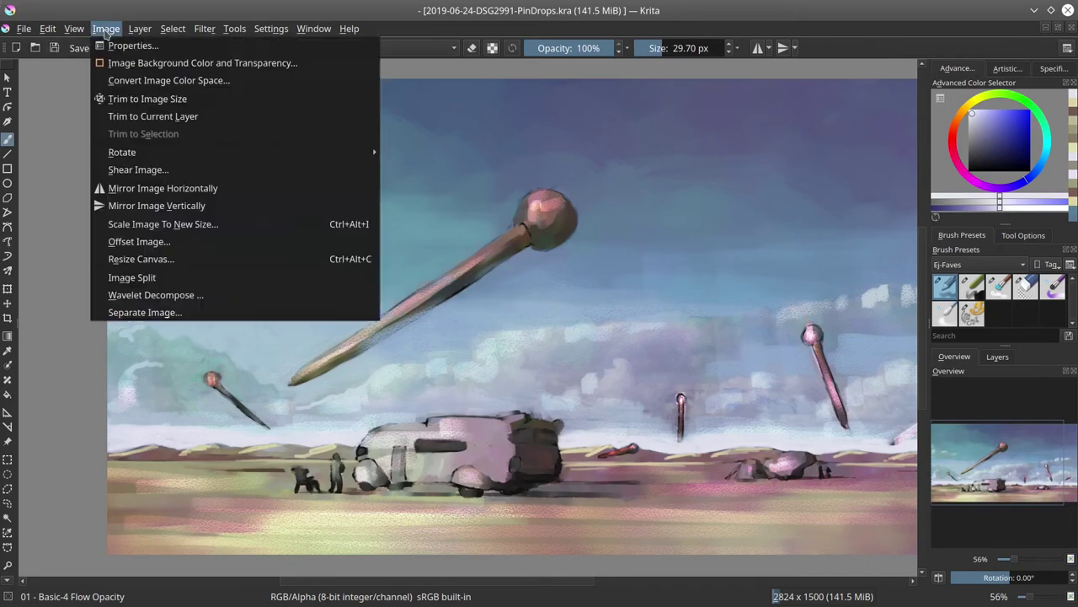
key("Escape")
key("minus")
left_click(106, 28)
left_click(147, 190)
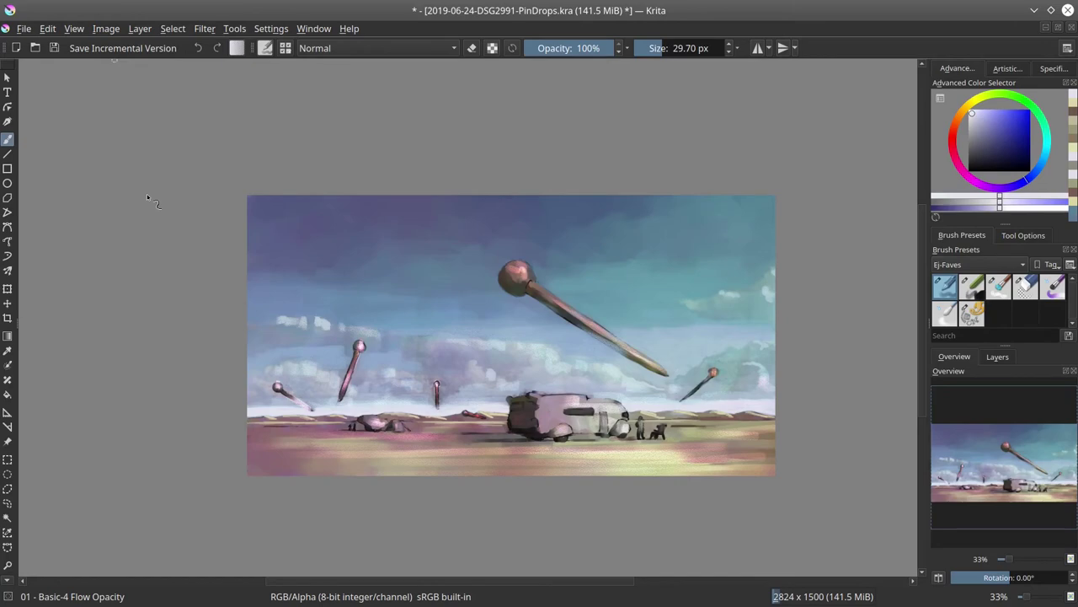
Sample light and deeper sky blues from the flipped painting, resizing the brush between picks.
scroll(512, 351, "up", 3)
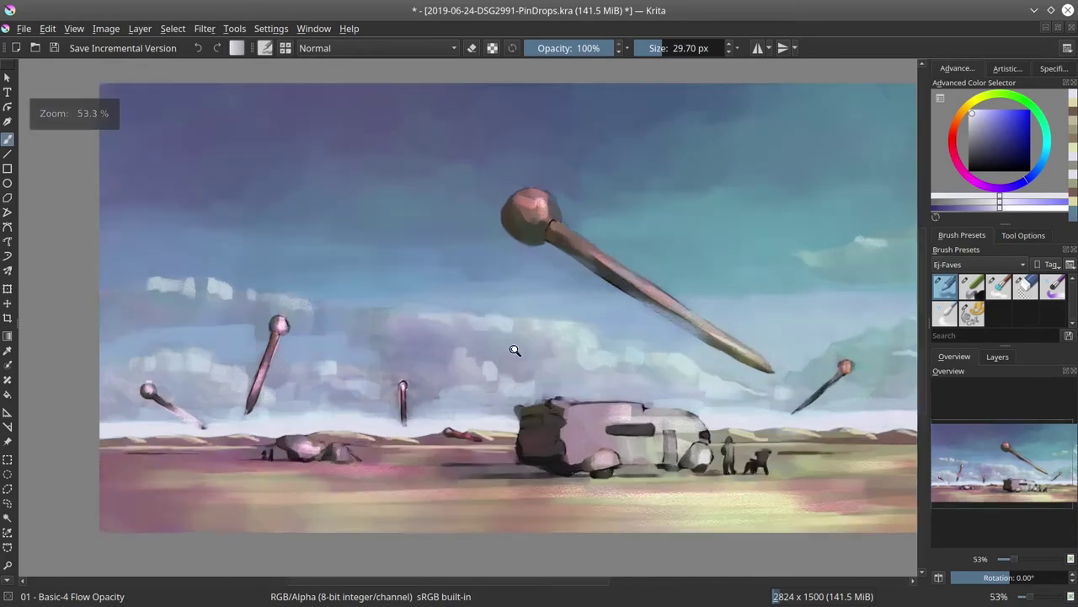
scroll(552, 361, "up", 1)
key("bracketleft")
key("bracketleft")
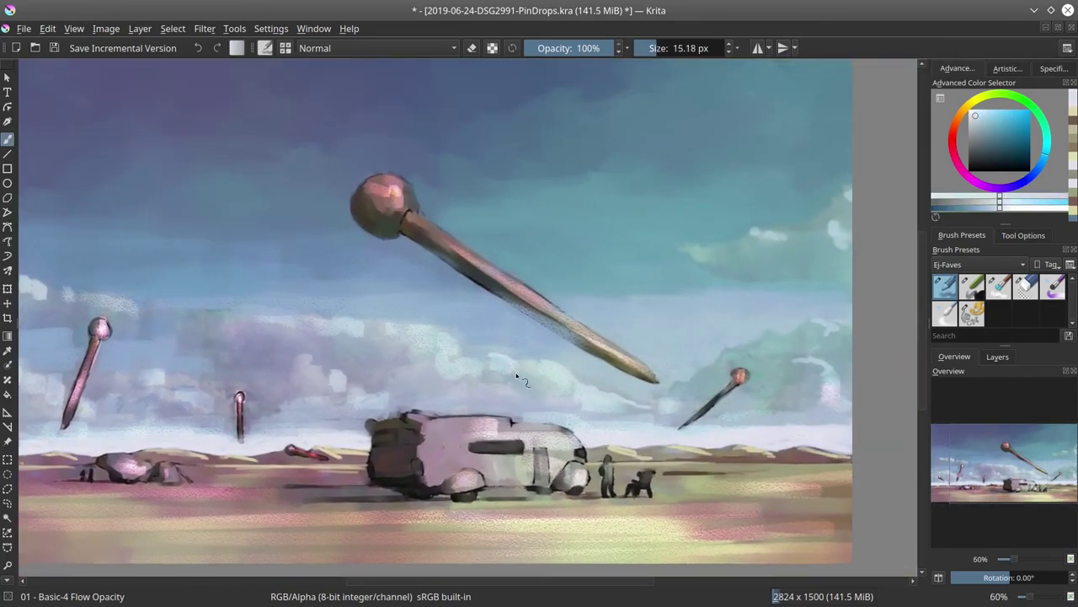
left_click(455, 343, "ctrl")
key("bracketright")
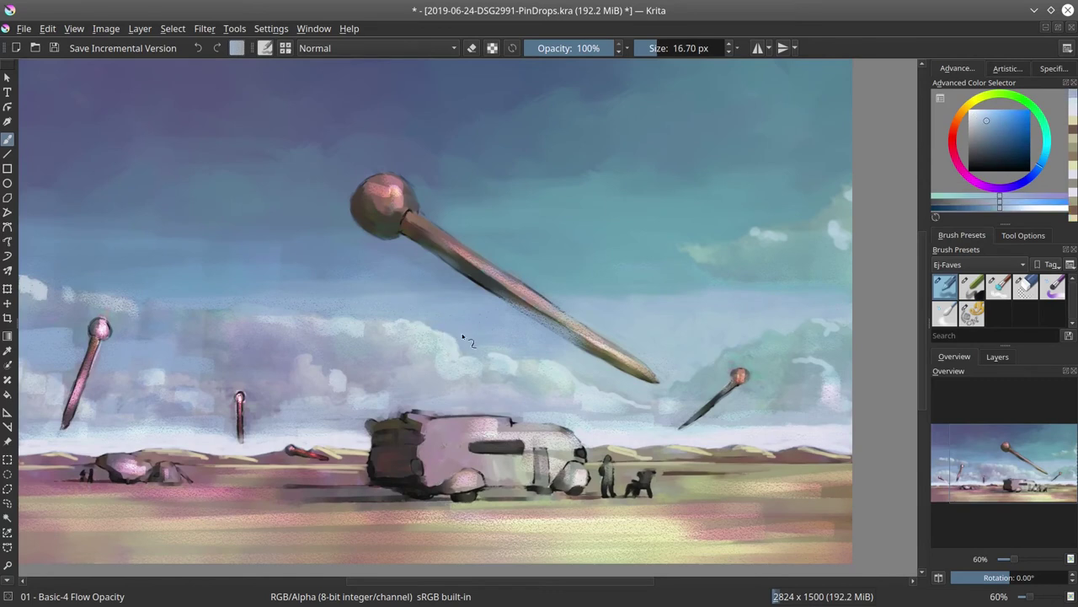
left_click(459, 316, "ctrl")
key("bracketleft")
key("bracketleft")
left_click_drag(322, 280, 365, 289)
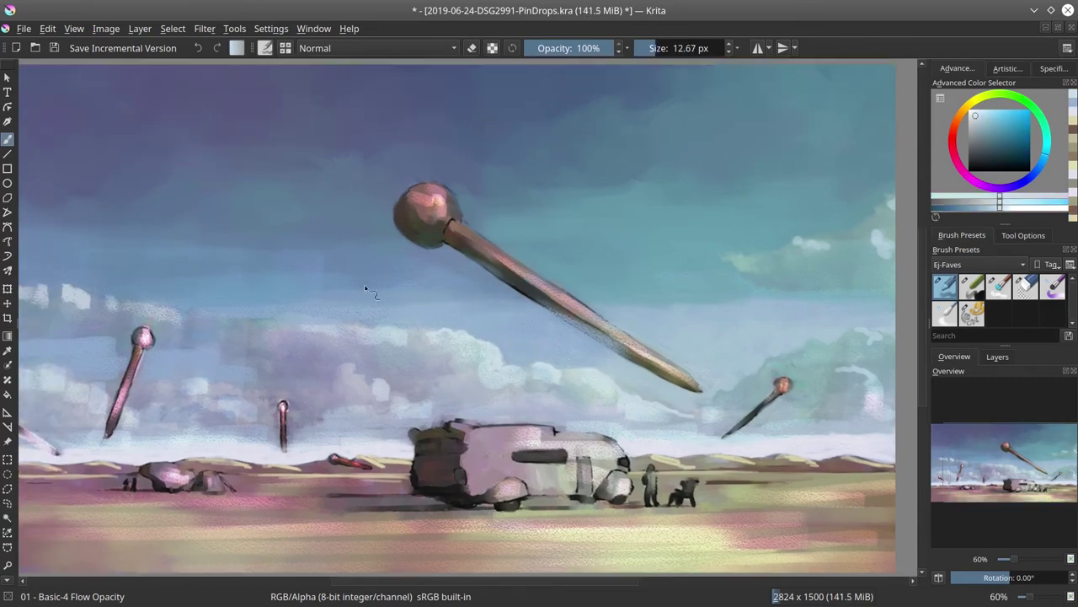
left_click(241, 368, "ctrl")
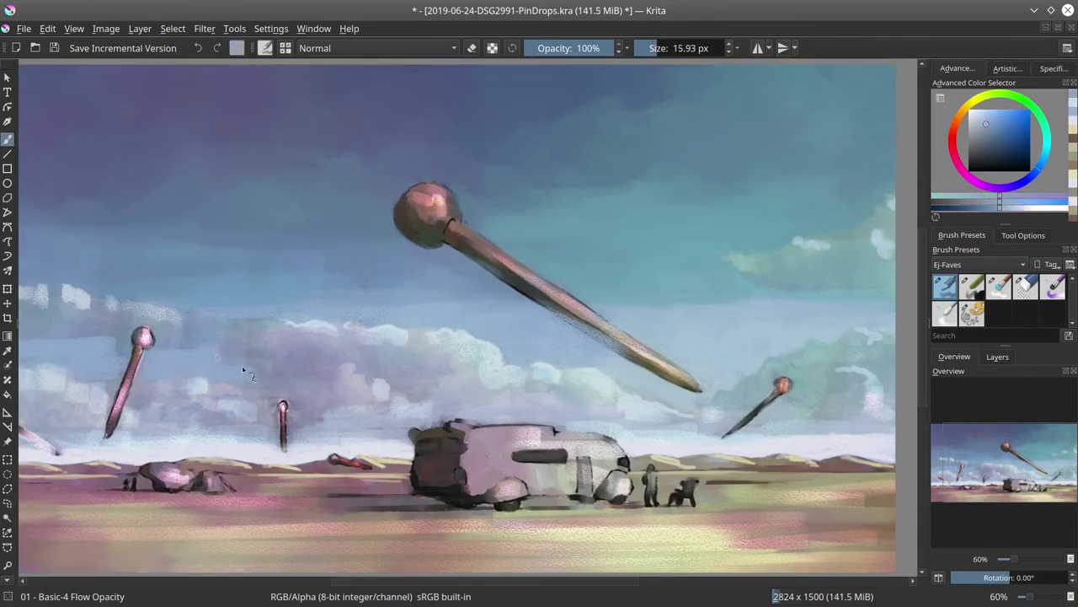
key("bracketright")
key("bracketright")
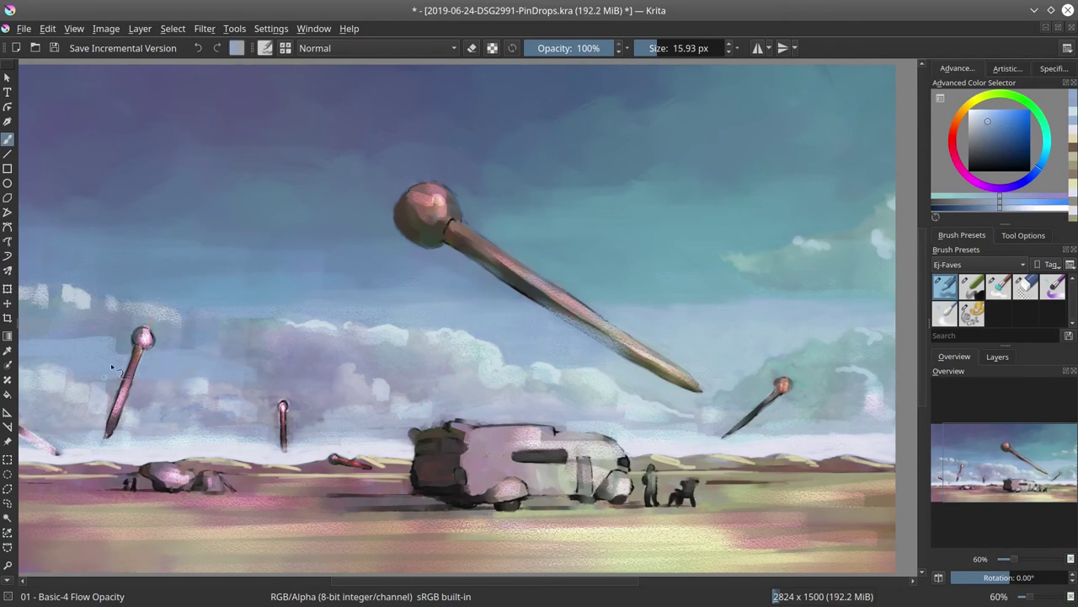
Sample lighter blue-greys and dab light blue-grey beside the left rock on the horizon.
left_click_drag(226, 367, 289, 363)
left_click(345, 440, "ctrl")
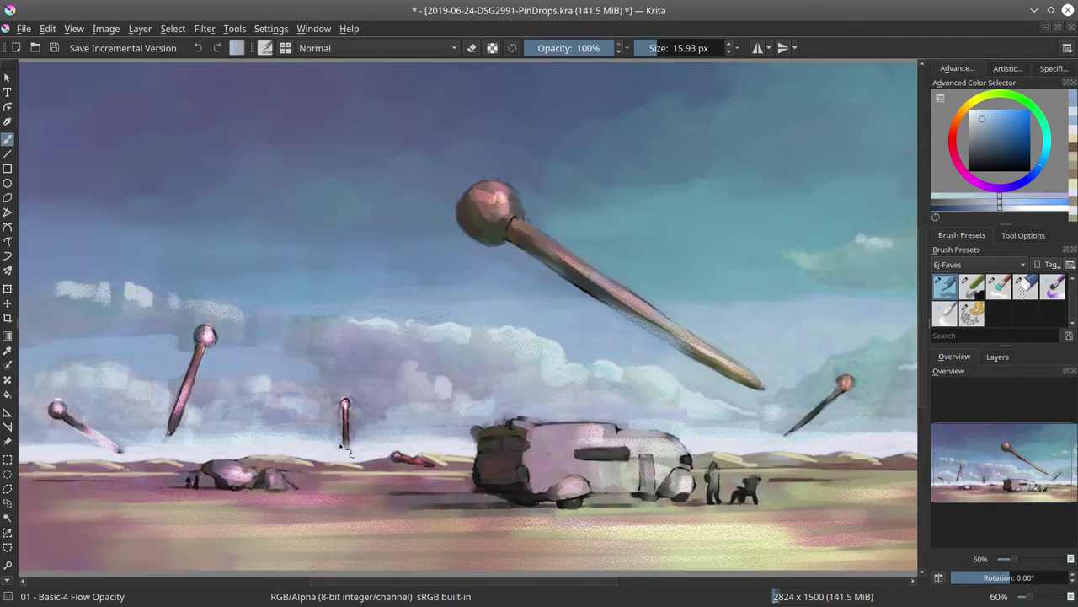
key("bracketleft")
key("bracketleft")
key("bracketleft")
left_click(345, 449, "ctrl")
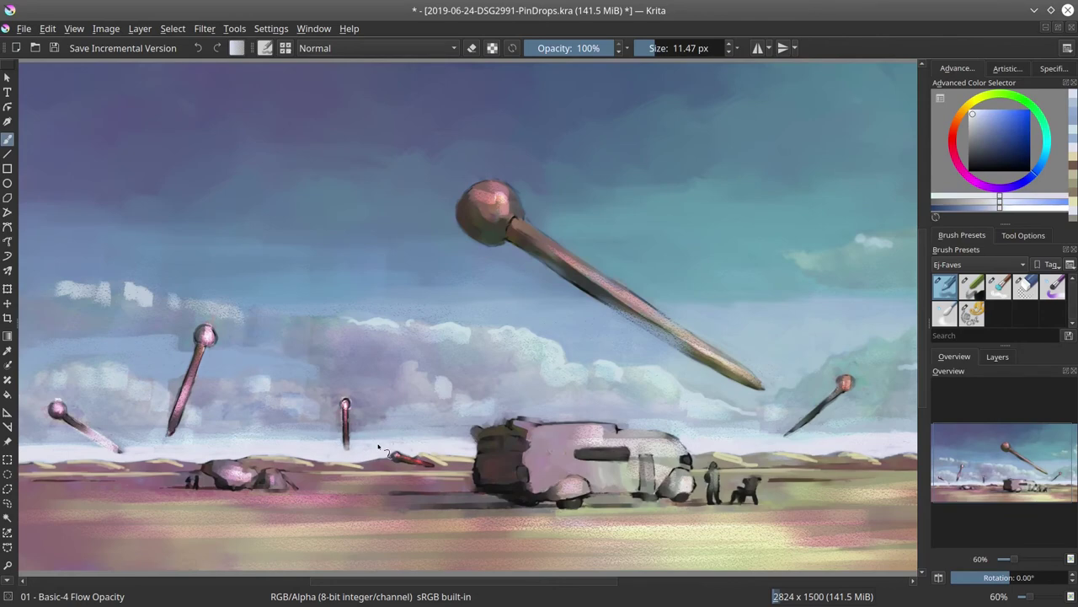
left_click_drag(379, 447, 526, 437)
key("bracketright")
key("bracketright")
key("bracketright")
key("bracketright")
key("bracketright")
key("bracketright")
key("bracketleft")
key("bracketleft")
key("bracketleft")
key("bracketleft")
left_click(459, 421, "ctrl")
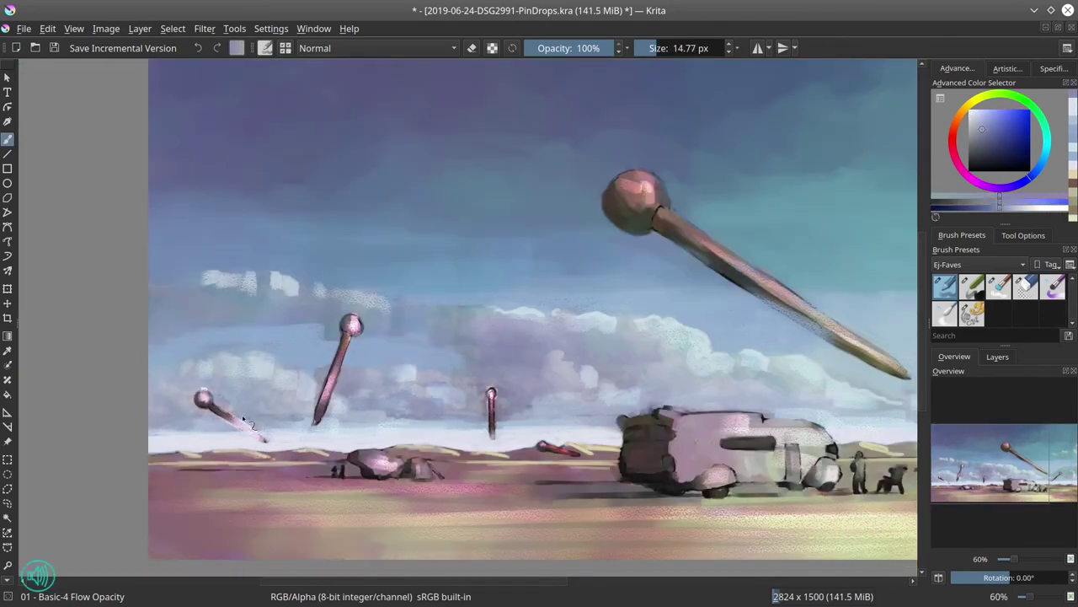
left_click(185, 425, "ctrl")
key("bracketleft")
key("bracketleft")
key("bracketleft")
left_click(420, 373, "ctrl")
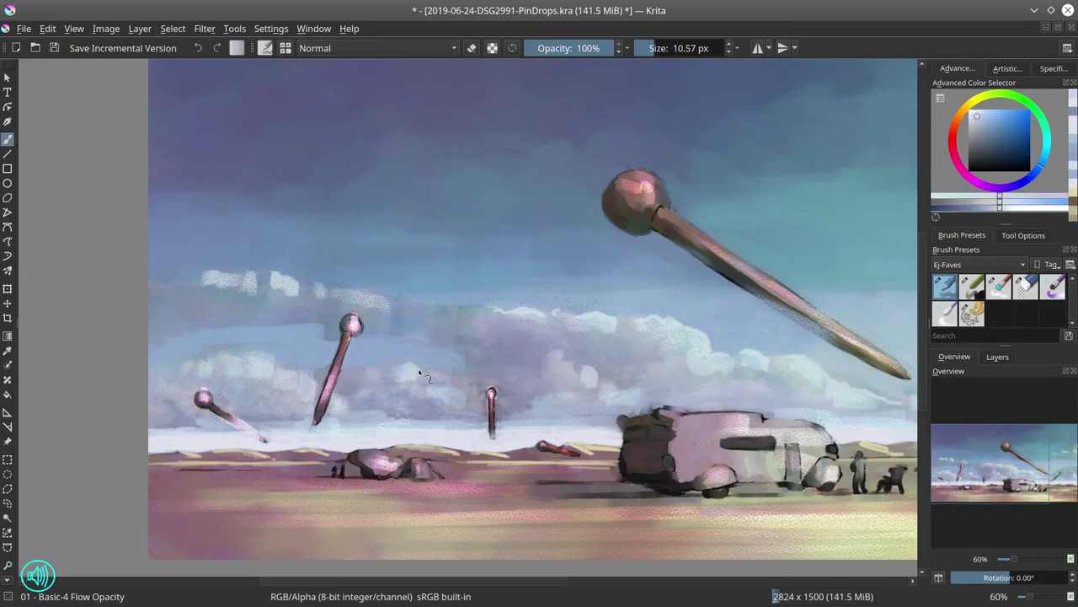
left_click_drag(371, 371, 383, 378)
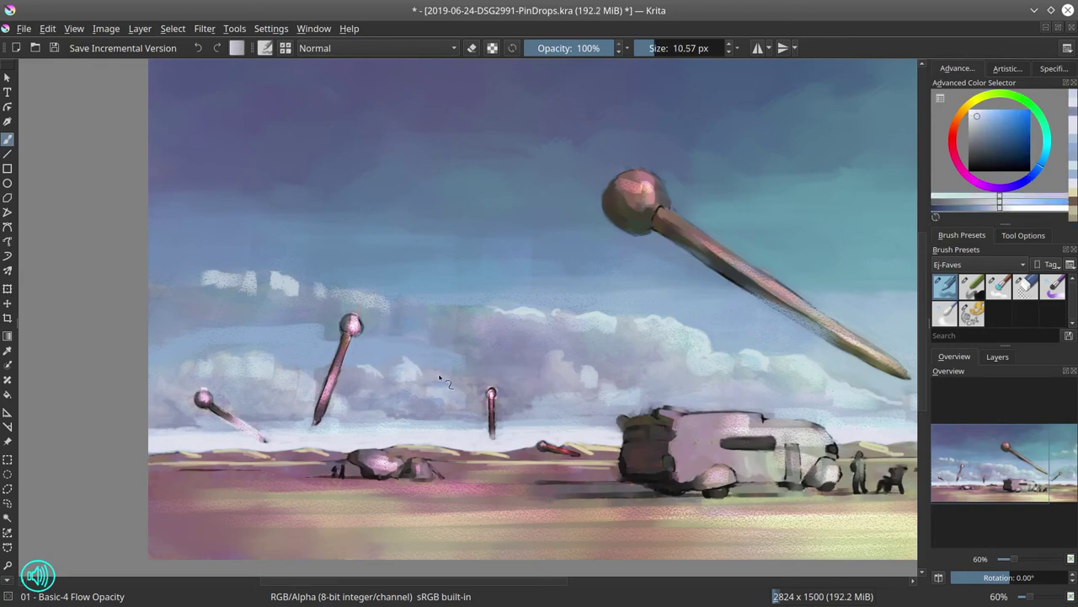
Sample darker blues and a light cyan from the sky, then zoom out to the whole painting.
left_click(555, 362, "ctrl")
key("bracketright")
key("bracketright")
key("bracketright")
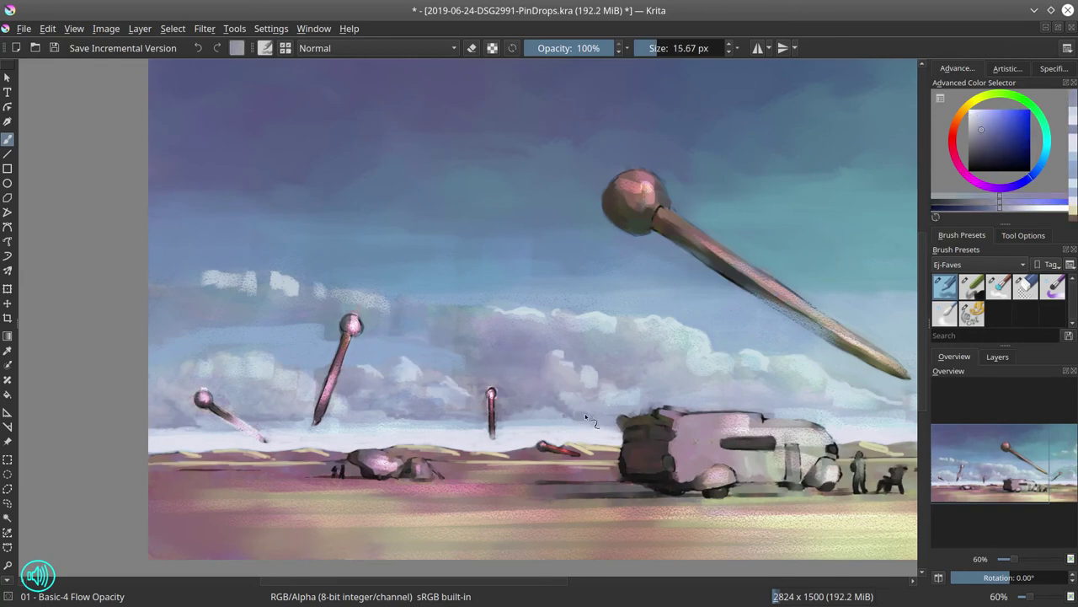
left_click(587, 417, "ctrl")
left_click(576, 367, "ctrl")
key("bracketleft")
key("bracketleft")
key("bracketleft")
key("bracketleft")
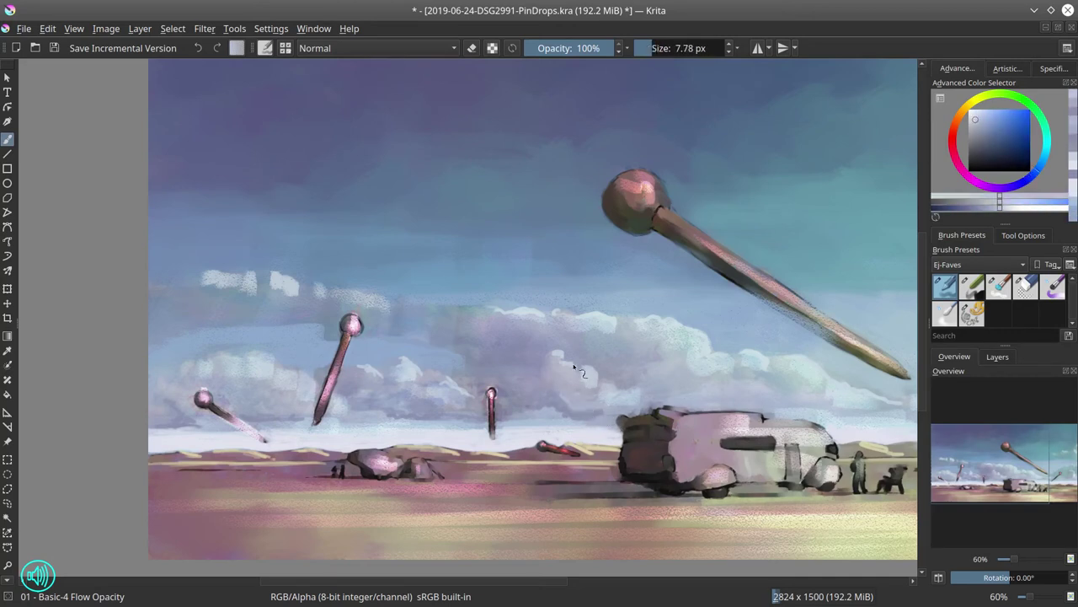
key("bracketright")
key("bracketright")
key("bracketright")
left_click(606, 383, "ctrl")
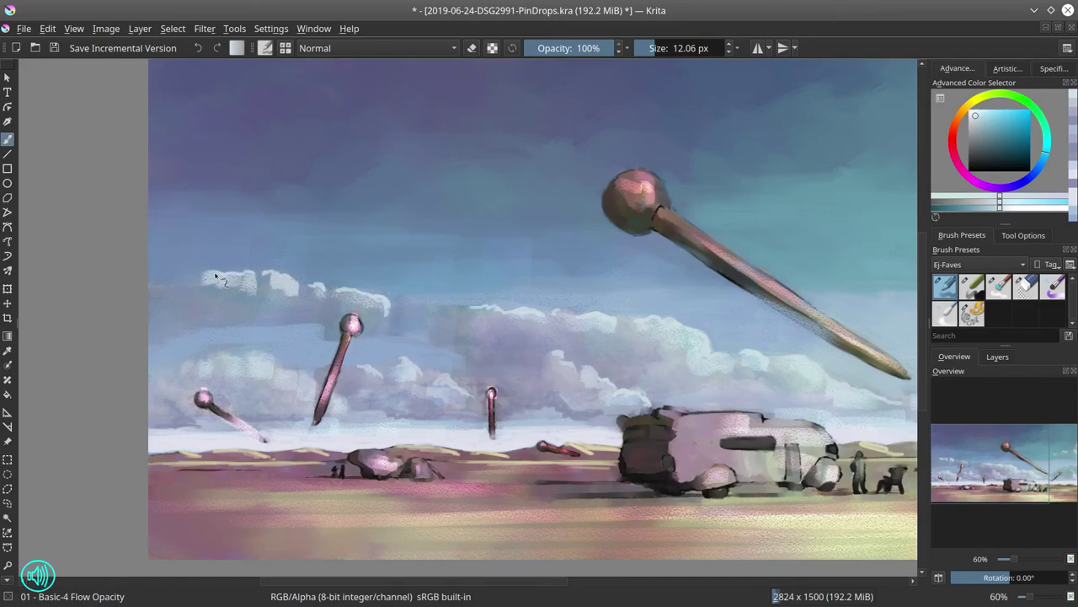
left_click(178, 358, "ctrl")
key("bracketright")
key("bracketright")
key("minus")
key("minus")
key("minus")
key("minus")
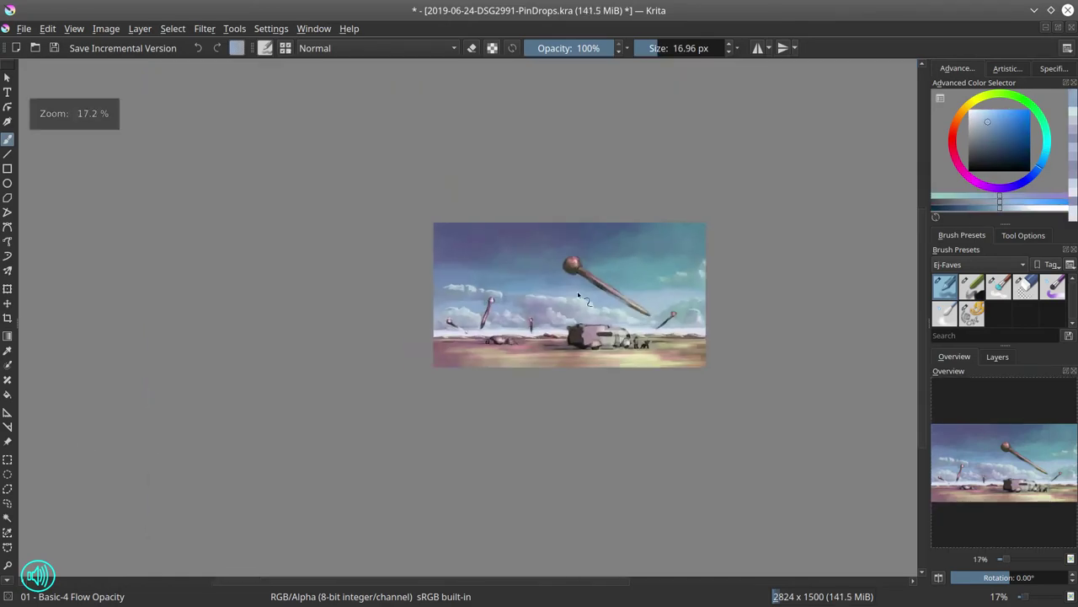
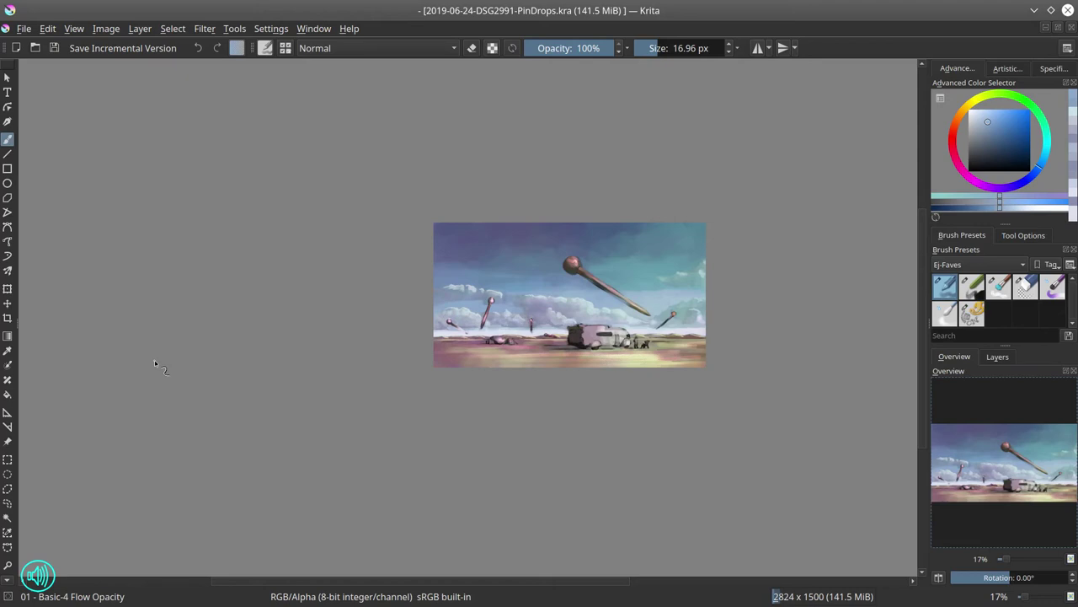
Zoom in on the big sky pin and paint a copper highlight on its ball head.
scroll(622, 267, "up", 8)
left_click(345, 303, "ctrl")
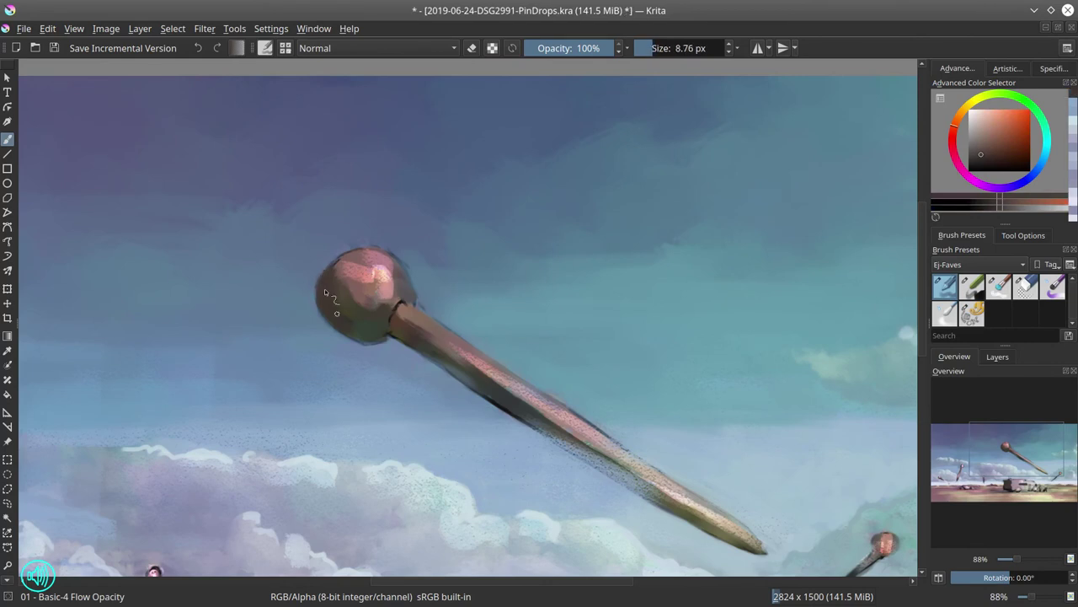
left_click(335, 313, "ctrl")
key("bracketleft")
left_click(404, 301, "ctrl")
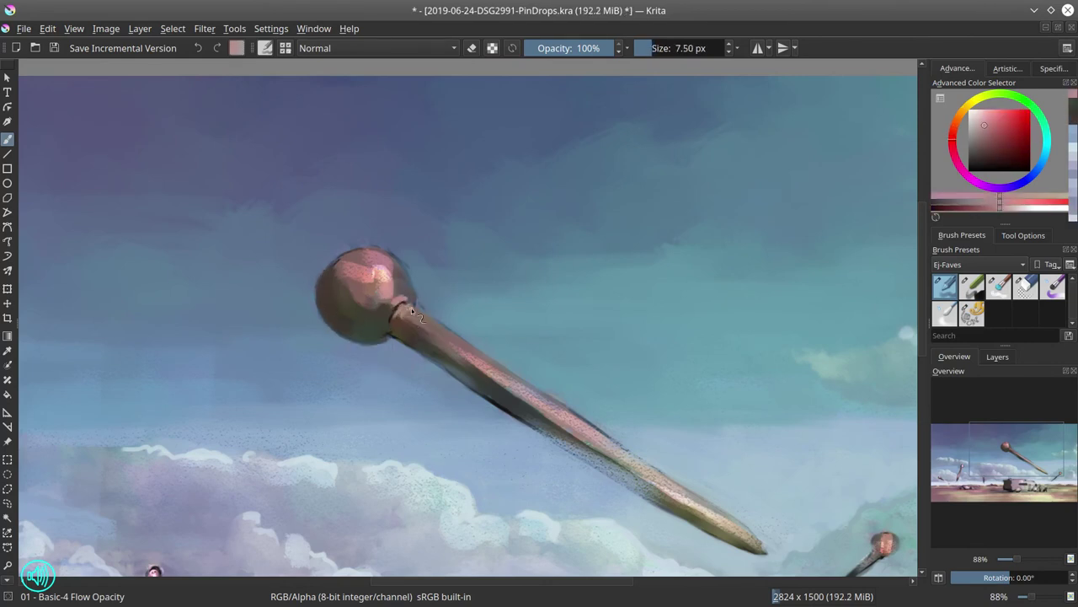
left_click(411, 308, "ctrl")
key("bracketleft")
left_click(333, 272, "ctrl")
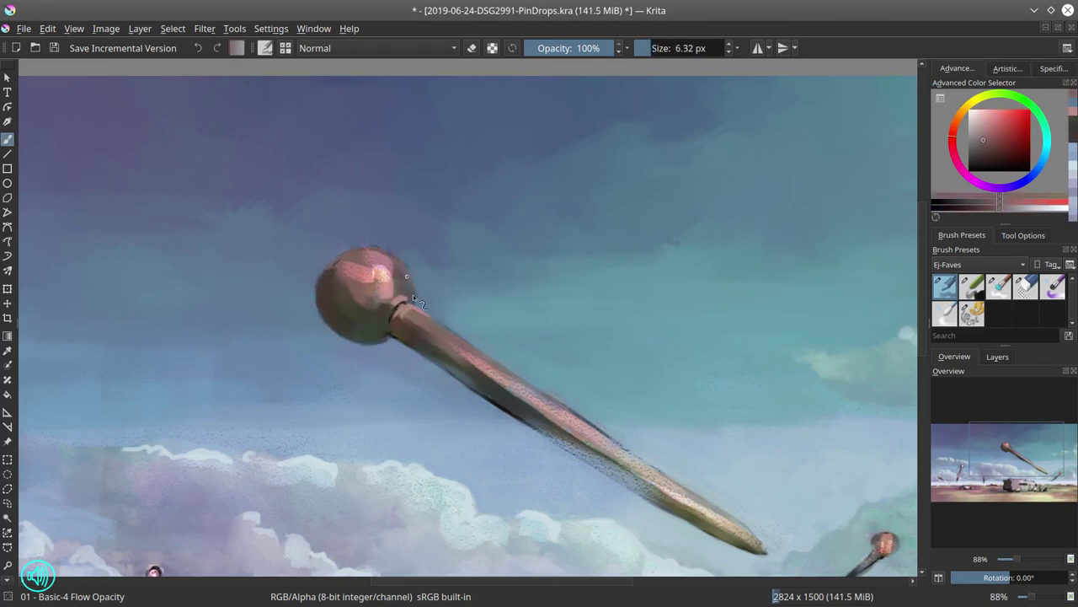
left_click(413, 299, "ctrl")
Sample shaft tones and a light teal, then paint along the pin's long shaft.
key("bracketright")
key("bracketright")
key("bracketright")
key("bracketright")
key("bracketright")
key("bracketright")
key("bracketright")
key("bracketright")
left_click(396, 316, "ctrl")
key("bracketleft")
key("bracketleft")
key("bracketleft")
key("bracketleft")
key("bracketleft")
key("bracketleft")
key("bracketleft")
key("bracketleft")
key("bracketleft")
left_click(407, 329, "ctrl")
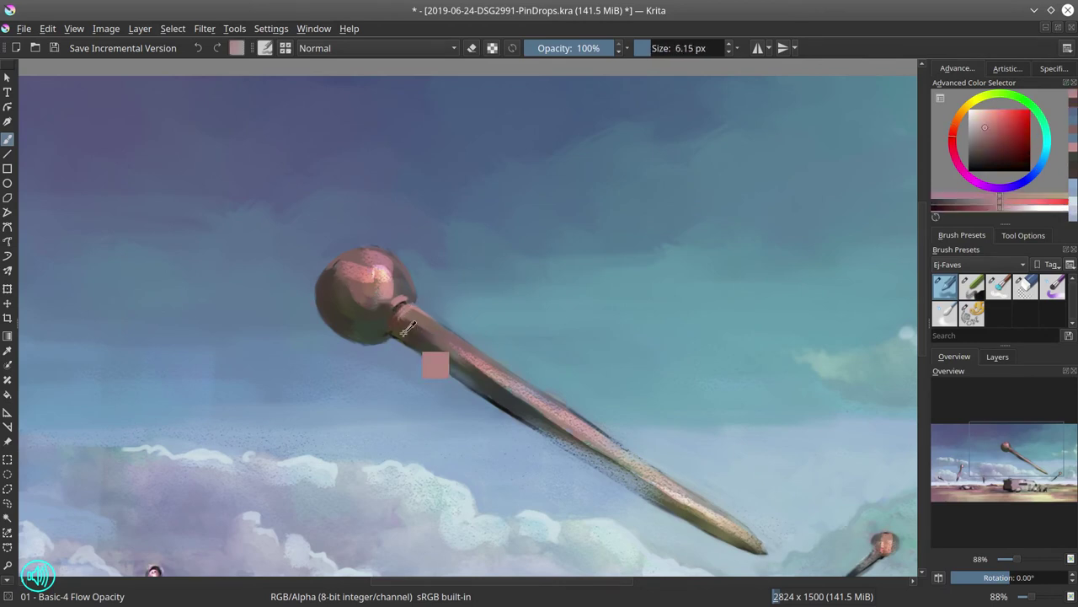
left_click_drag(406, 329, 314, 290)
Sample sky and darker grey-teal tones around the pin tip with a roughly 7 px brush.
key("bracketleft")
key("bracketleft")
key("bracketleft")
key("bracketleft")
left_click(375, 337, "ctrl")
key("bracketright")
key("bracketright")
key("bracketright")
key("bracketright")
key("bracketright")
key("bracketright")
key("bracketright")
key("bracketright")
key("bracketright")
key("bracketright")
key("bracketright")
left_click(404, 370, "ctrl")
key("bracketleft")
key("bracketleft")
key("bracketleft")
key("bracketleft")
key("bracketleft")
key("bracketleft")
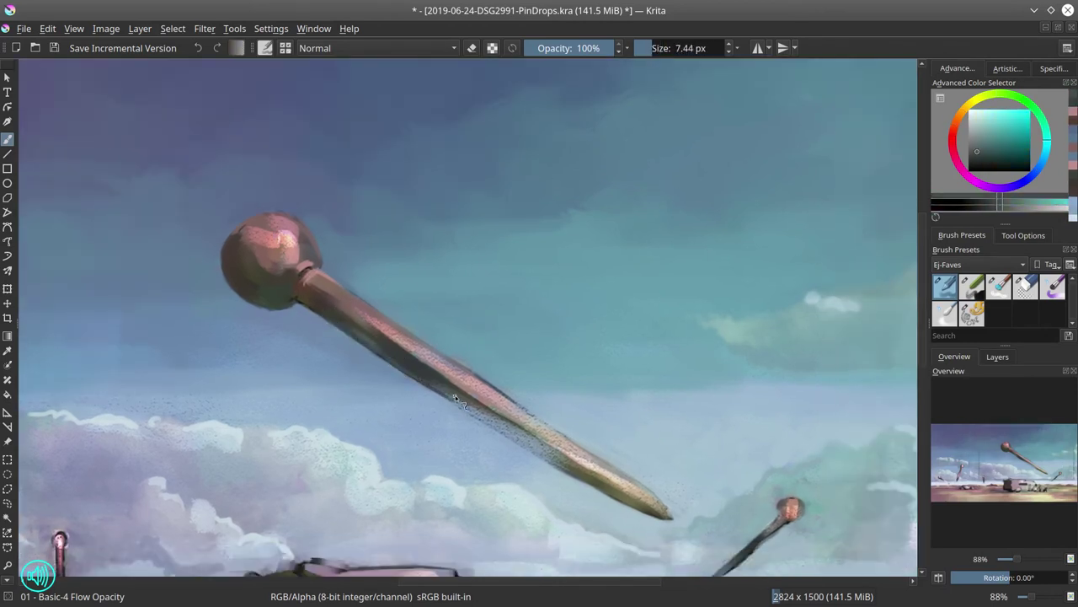
key("bracketleft")
key("bracketleft")
key("bracketright")
key("bracketright")
Pick a lighter teal near the pin tip at about 15 px, then resample the head colour.
key("bracketright")
key("bracketright")
key("bracketright")
left_click(514, 442, "ctrl")
left_click(602, 477, "ctrl")
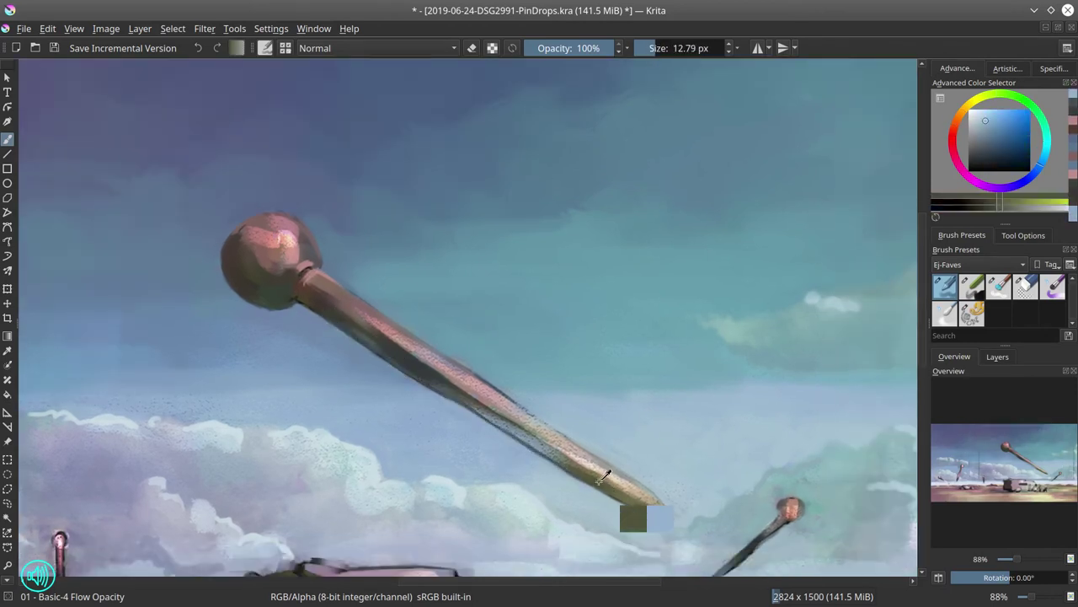
key("bracketleft")
left_click(602, 477, "ctrl")
key("bracketleft")
key("bracketleft")
key("bracketleft")
key("bracketleft")
key("bracketleft")
key("bracketleft")
key("bracketright")
key("bracketright")
key("bracketright")
key("bracketright")
key("bracketright")
key("bracketright")
key("bracketright")
key("bracketright")
key("bracketright")
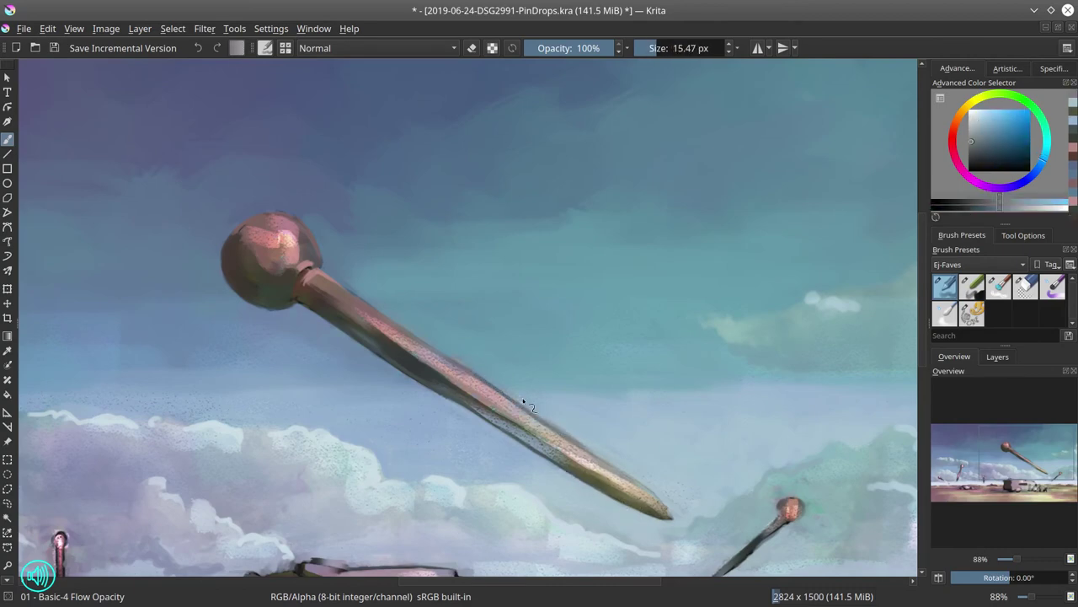
left_click(619, 440, "ctrl")
key("bracketright")
key("bracketright")
key("bracketright")
left_click(313, 269, "ctrl")
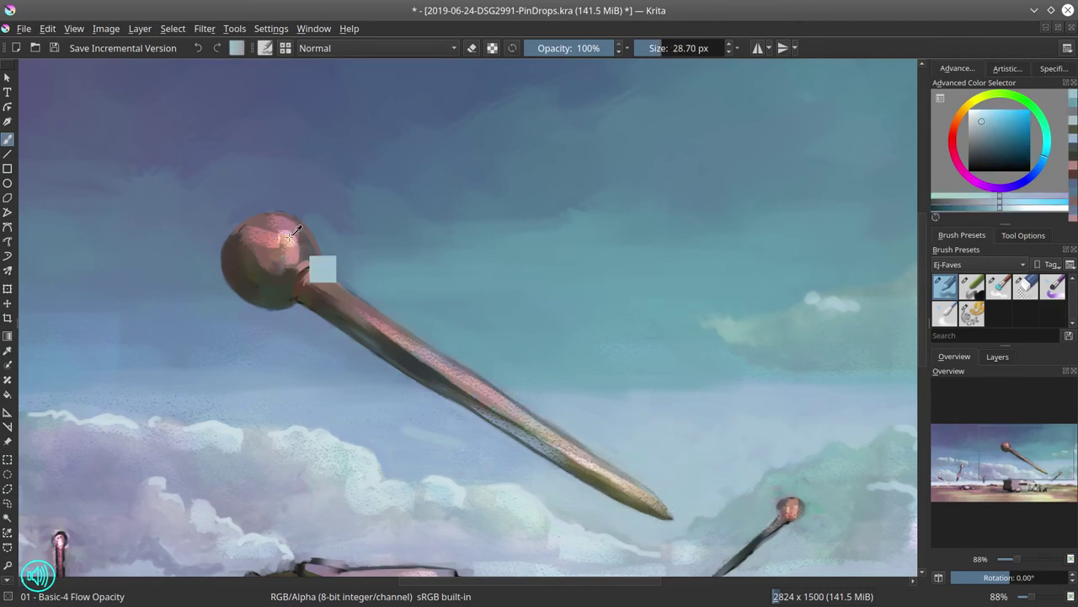
left_click_drag(313, 270, 169, 78)
Paint a salmon-red highlight on the small pin's head with an 8 px brush.
left_click(613, 352, "ctrl")
key("bracketleft")
key("bracketleft")
key("bracketleft")
key("bracketleft")
key("bracketleft")
key("bracketleft")
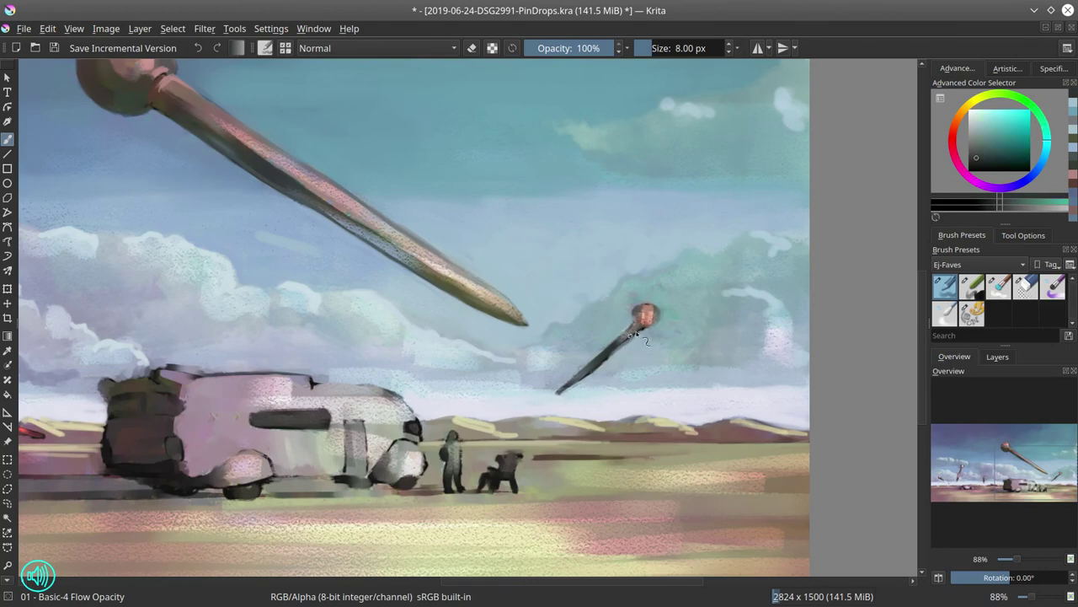
left_click(642, 327, "ctrl")
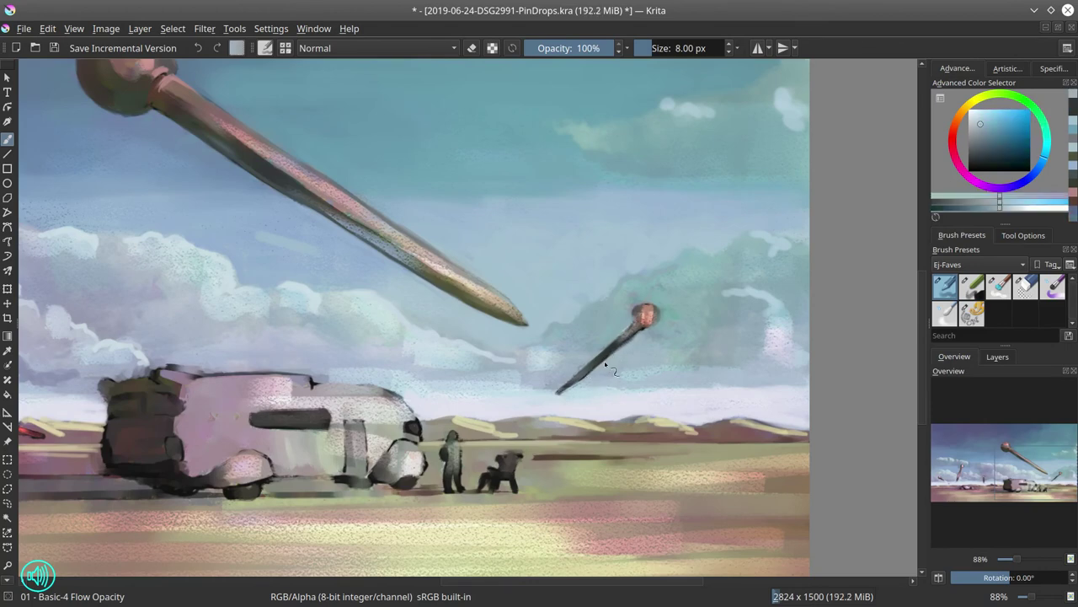
left_click(649, 325, "ctrl")
Paint dark mauve on the fallen pin and small marks atop the standing pin.
left_click_drag(648, 337, 977, 368)
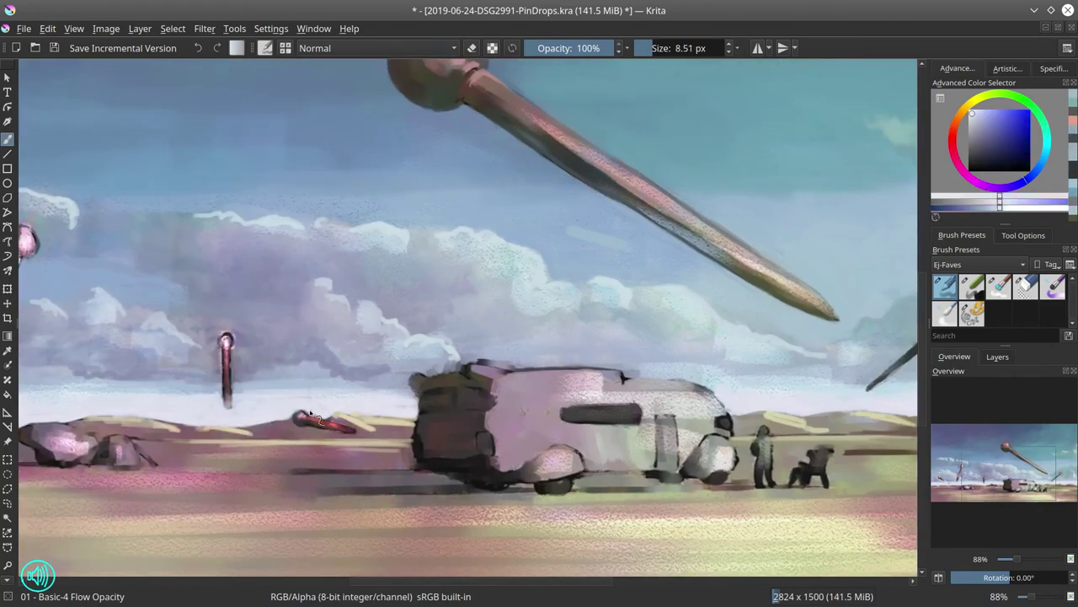
left_click(335, 421, "ctrl")
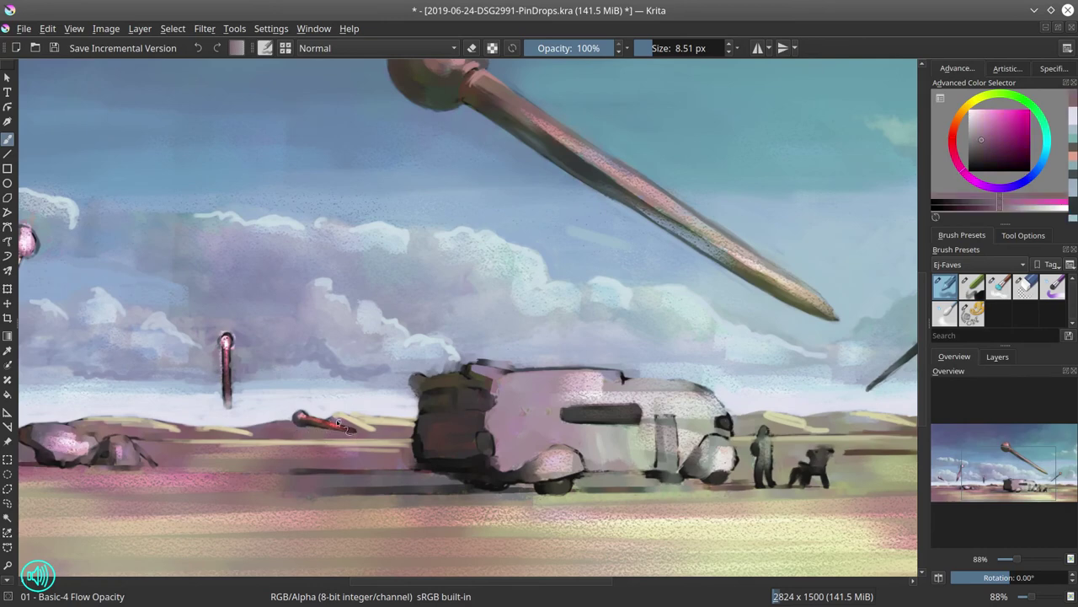
left_click(302, 431, "ctrl")
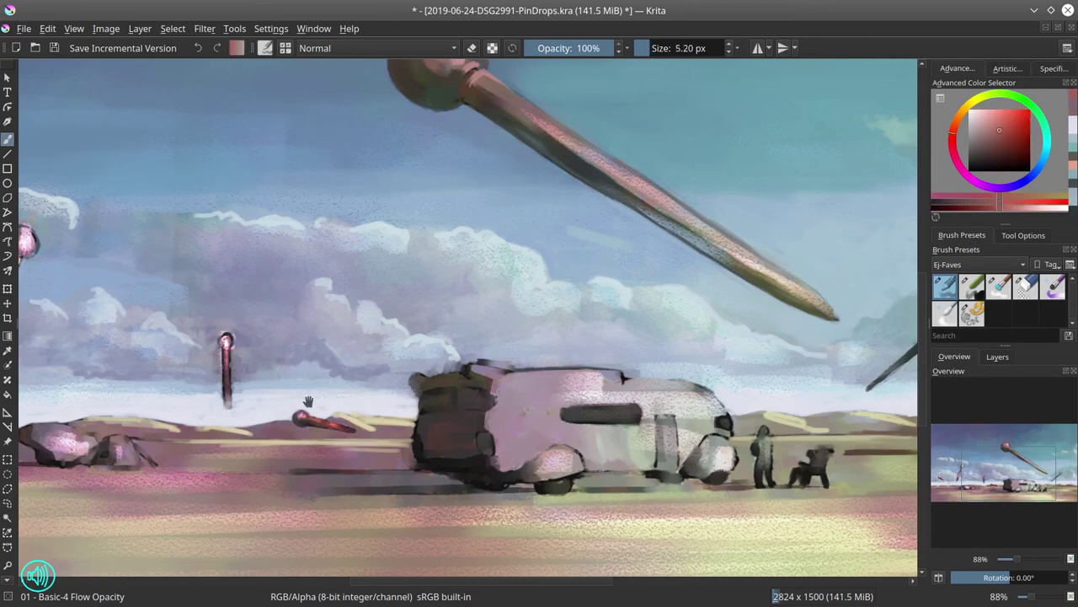
left_click_drag(308, 401, 351, 410)
left_click(284, 410, "ctrl")
left_click(283, 410, "ctrl")
left_click_drag(286, 404, 280, 395)
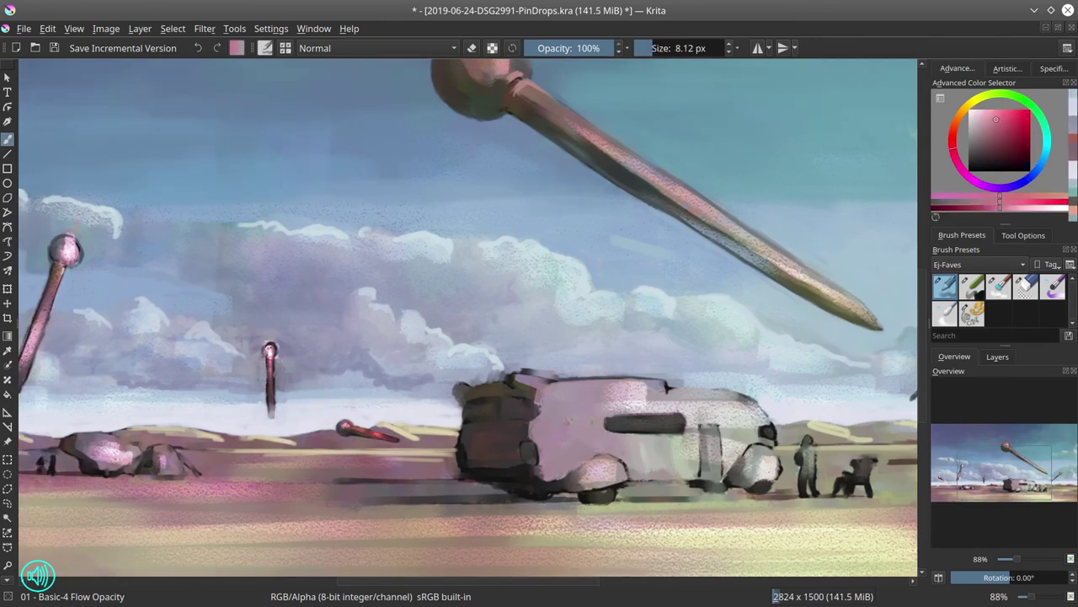
left_click(275, 390, "ctrl")
Shade the thin pin with dark maroon and pale purple.
left_click(275, 390, "ctrl")
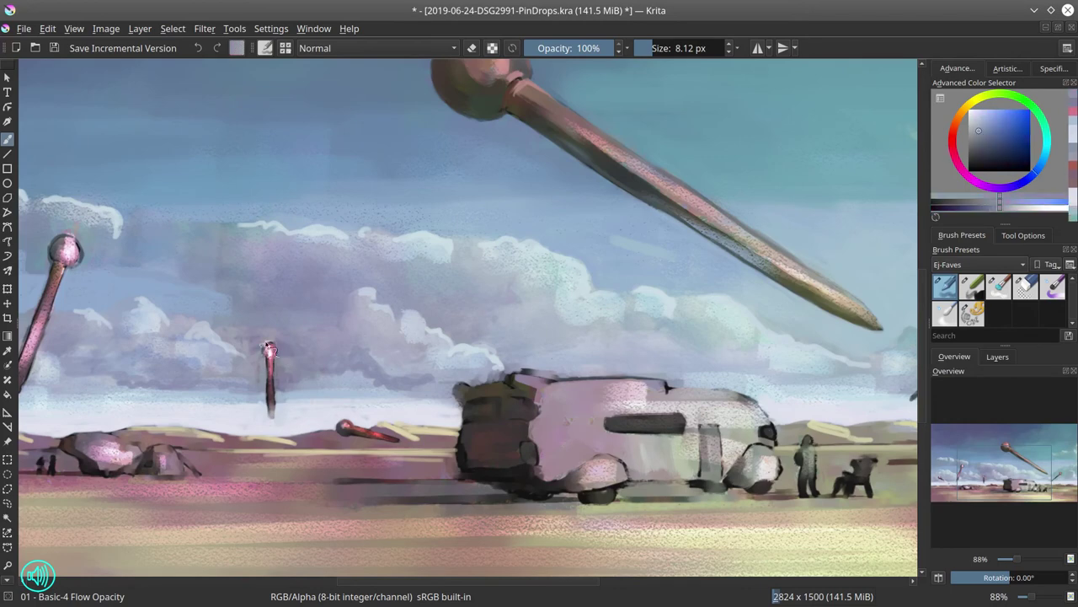
left_click(269, 400, "ctrl")
left_click(314, 418, "ctrl")
left_click(315, 439, "ctrl")
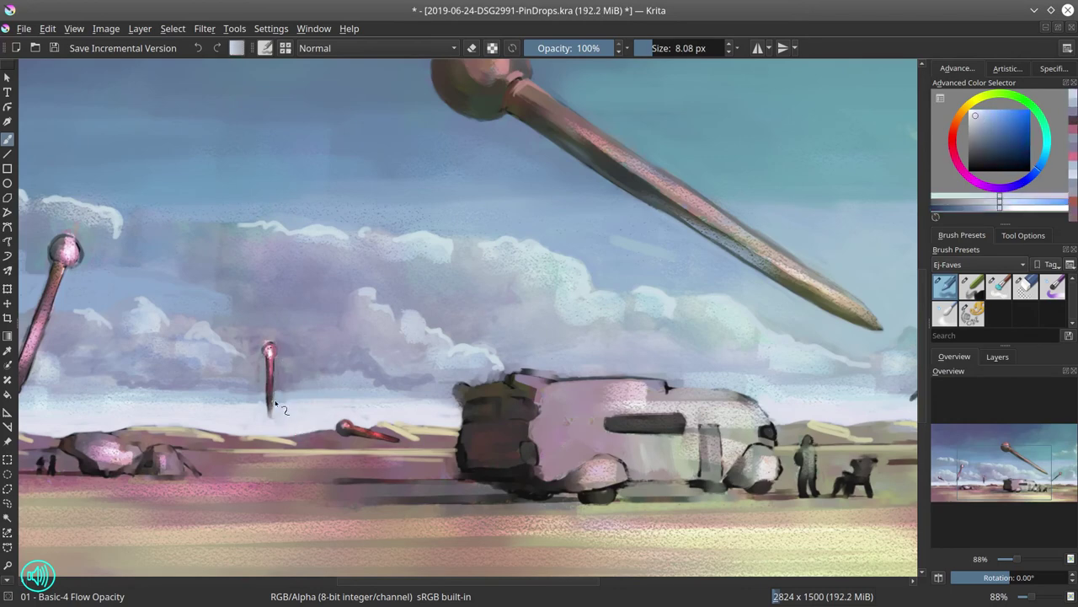
left_click(282, 328, "ctrl")
Highlight the tilted left pin's head in pink and clean the greyish-blue sky around it.
left_click_drag(257, 304, 429, 313)
left_click(217, 319, "ctrl")
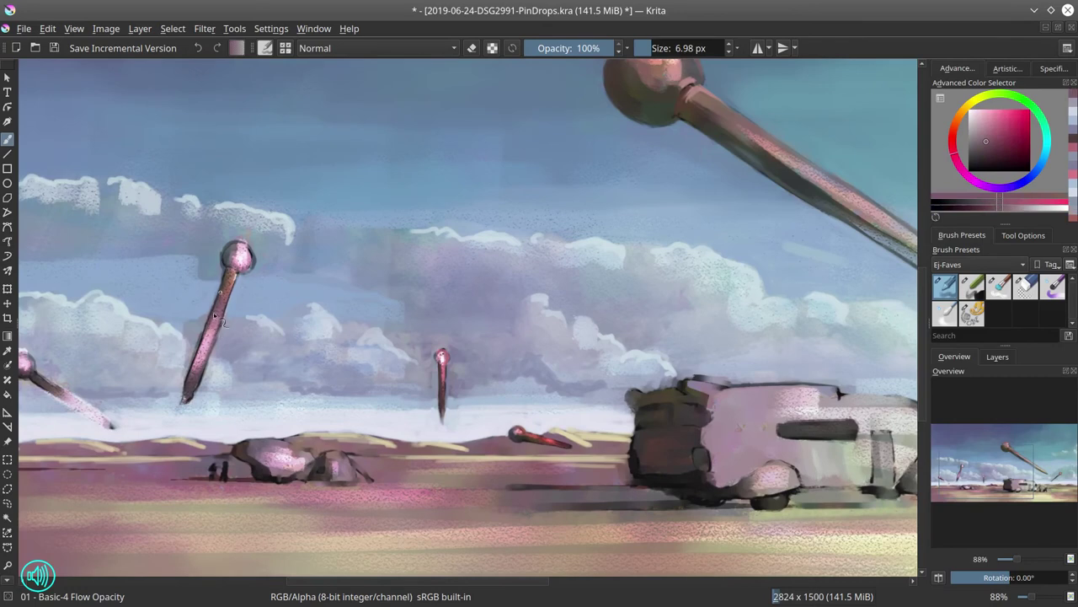
left_click(195, 394, "ctrl")
left_click(196, 402, "ctrl")
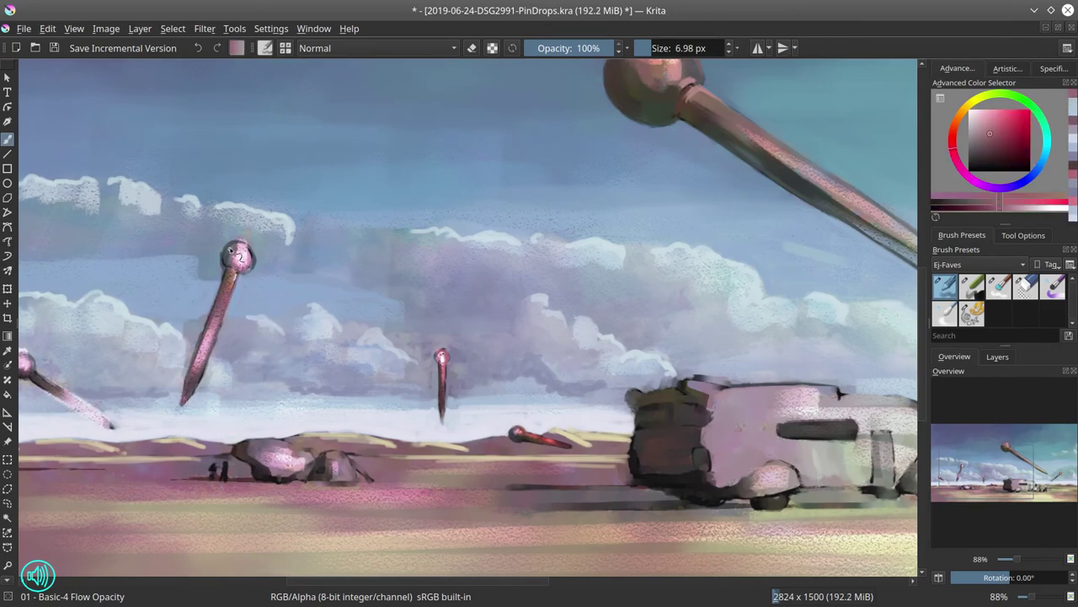
left_click(249, 236, "ctrl")
left_click(226, 249, "ctrl")
left_click(255, 258, "ctrl")
key("]")
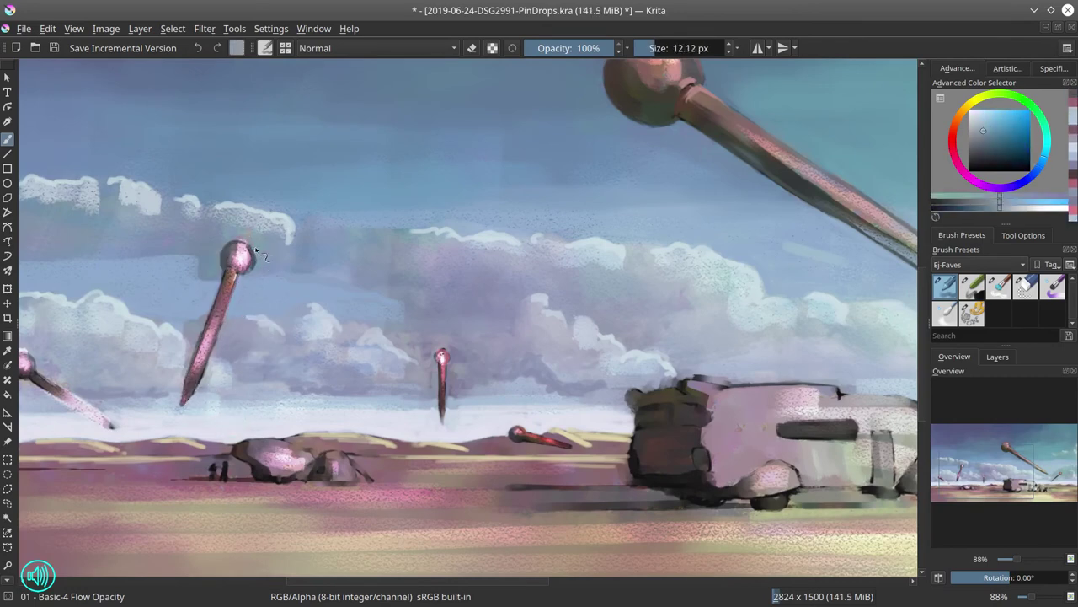
left_click(224, 274, "ctrl")
Touch up the tilted pin's head again, then enlarge the brush to about 20 px.
left_click(266, 312, "ctrl")
key("bracketleft")
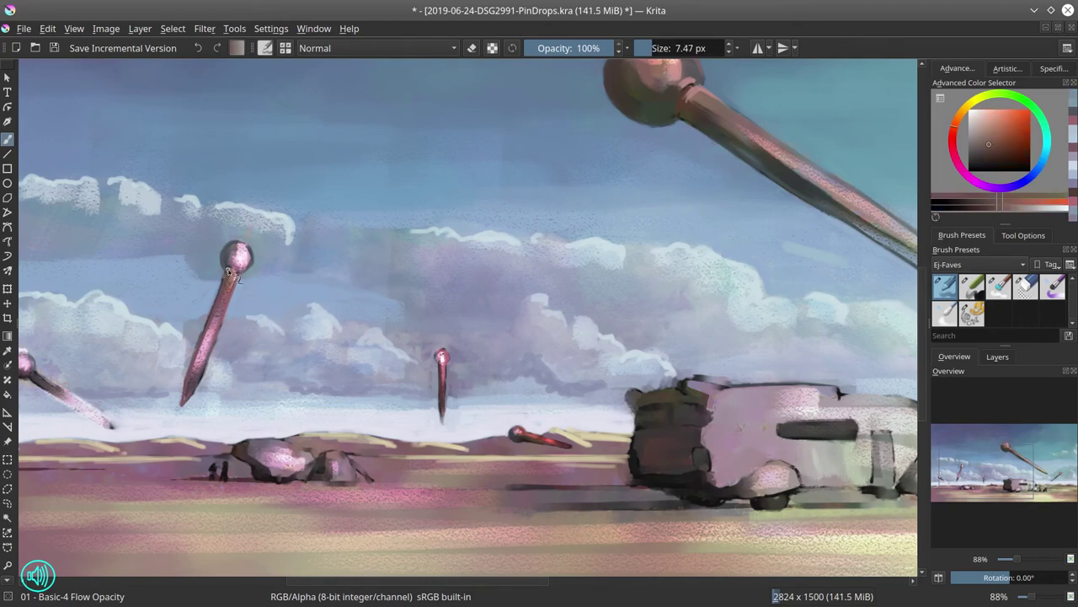
left_click(202, 385, "ctrl")
key("bracketright")
key("bracketright")
left_click_drag(153, 507, 272, 470)
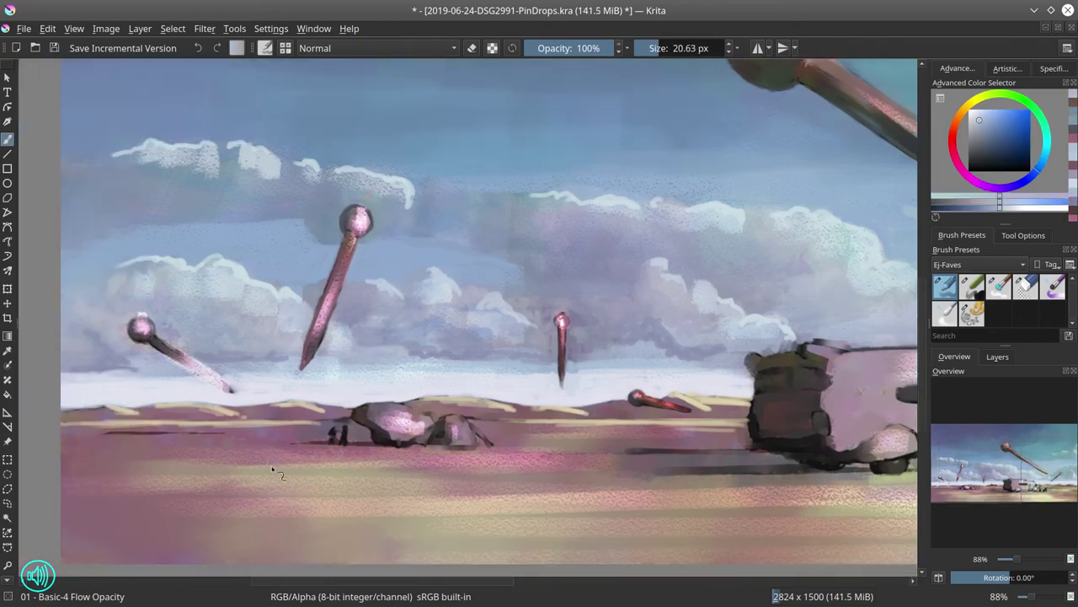
left_click(56, 48)
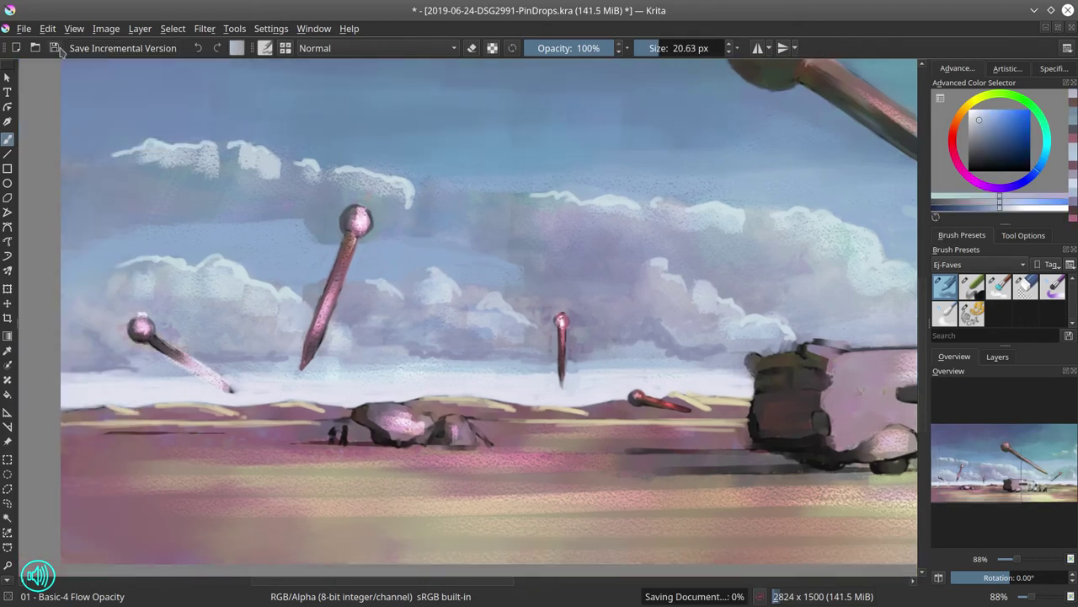
scroll(658, 328, "down", 3)
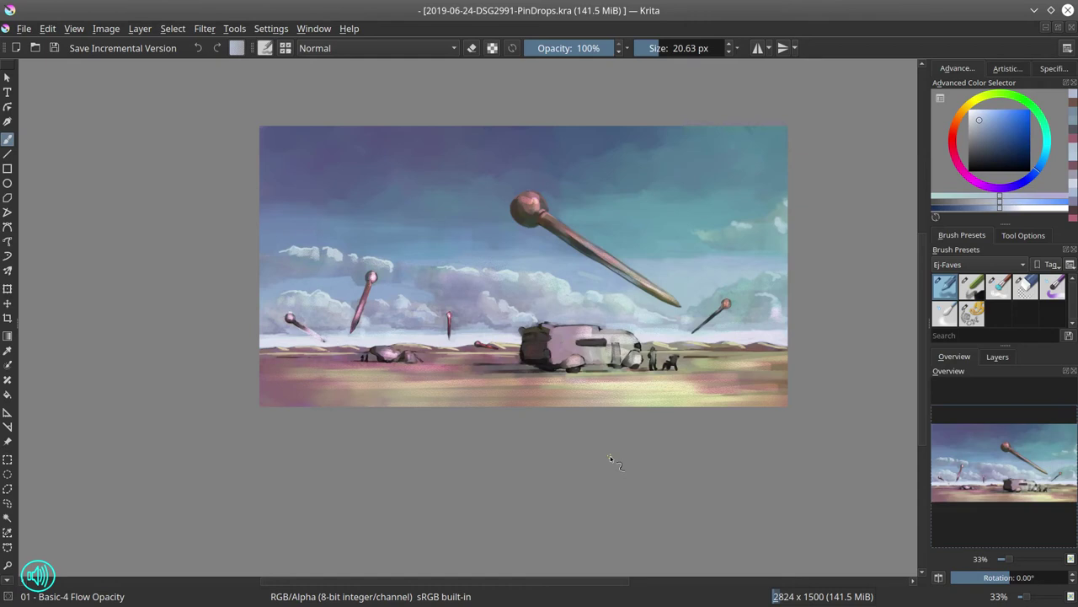
Darken the left pin's needle and repaint light sky blue around its head.
scroll(611, 459, "up", 5)
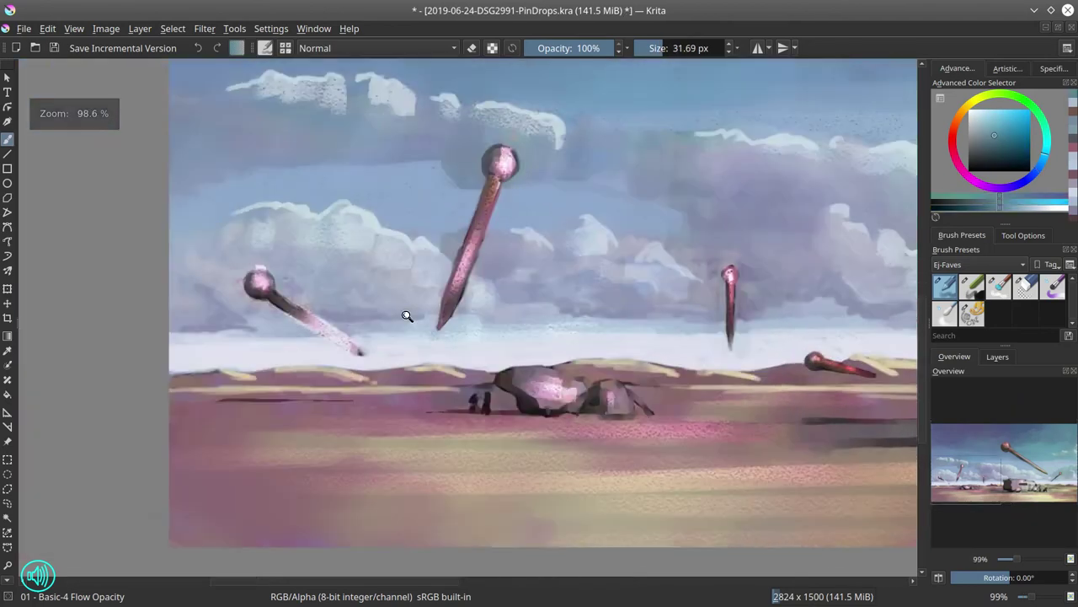
left_click_drag(310, 354, 341, 369)
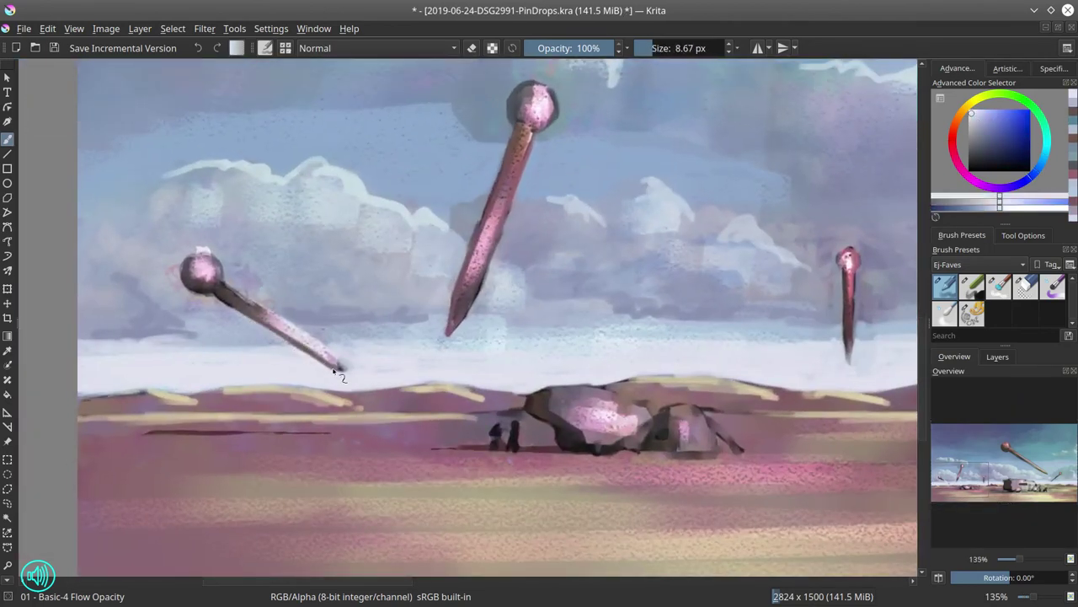
left_click(318, 331, "ctrl")
left_click(319, 334, "ctrl")
key("bracketleft")
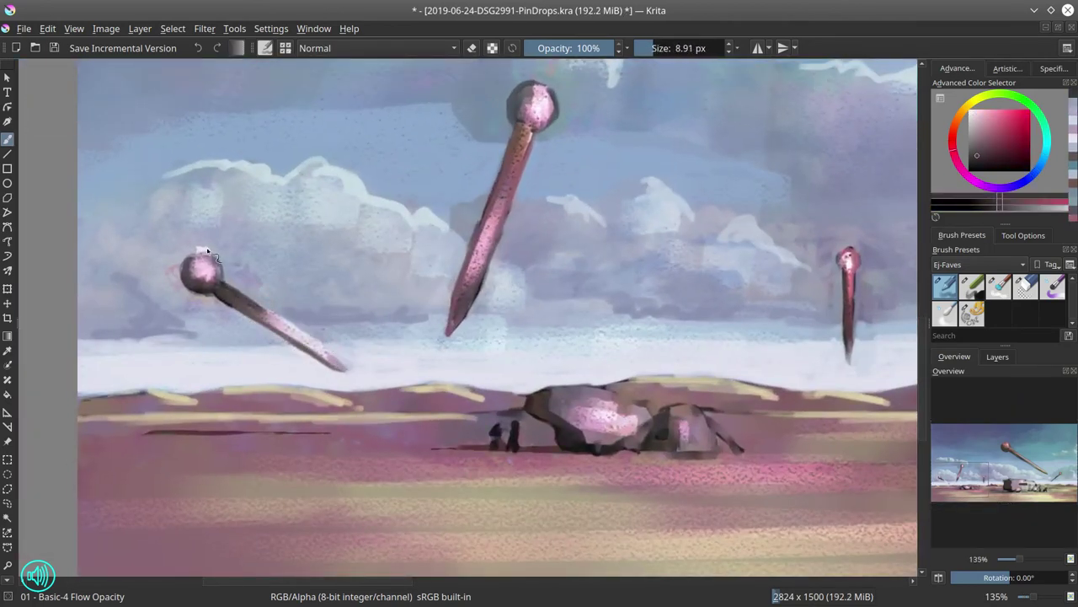
key("bracketright")
key("bracketright")
left_click(210, 250, "ctrl")
Sample purple from the needle and start painting the rock with a roughly 6 px brush.
left_click(299, 324, "ctrl")
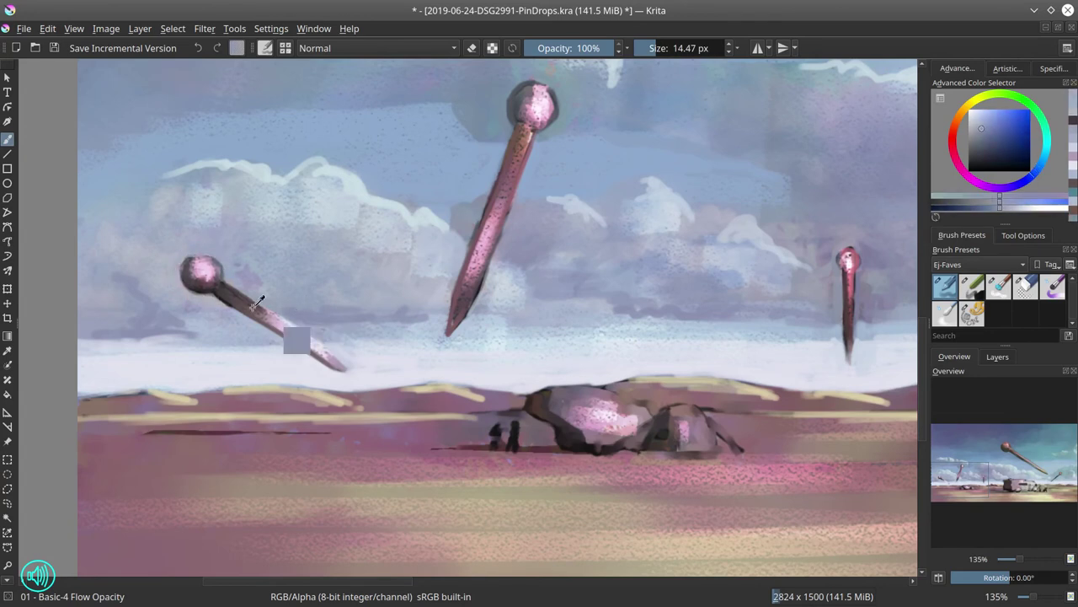
key("bracketleft")
key("bracketleft")
key("bracketleft")
left_click(613, 540, "ctrl")
key("bracketleft")
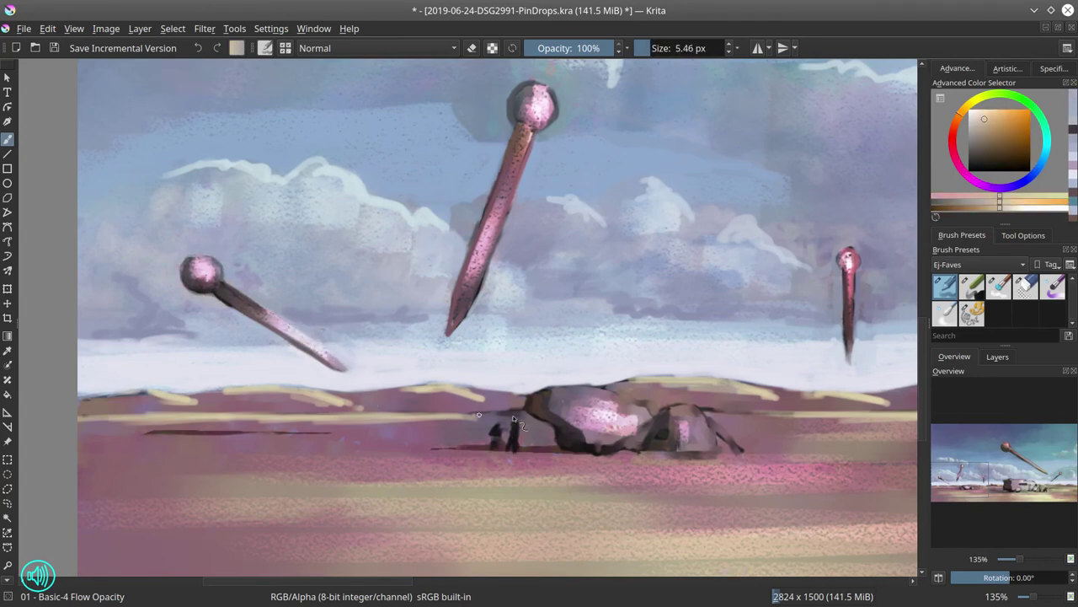
left_click(493, 410, "ctrl")
key("bracketright")
key("bracketright")
Retouch the small ground figures and paint a dark shadow line under the rock.
left_click(505, 413, "ctrl")
left_click(559, 430, "ctrl")
key("bracketleft")
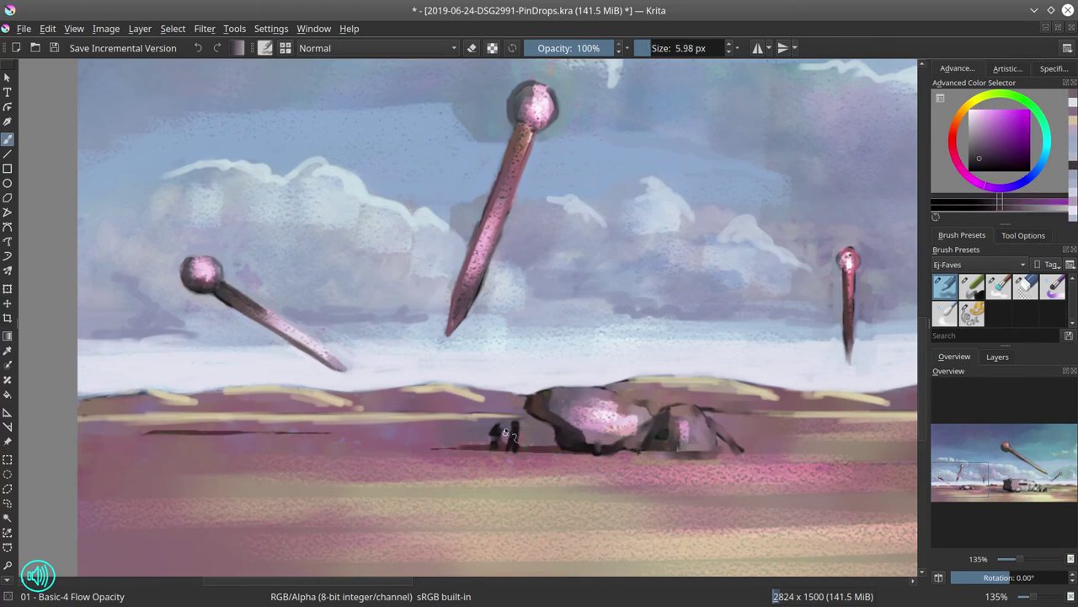
key("bracketleft")
left_click(276, 436, "ctrl")
left_click_drag(421, 448, 492, 450)
Shade the rock reddish-brown and dab a light pink highlight on its top at 5 px.
key("bracketleft")
left_click(531, 414, "ctrl")
left_click(565, 430, "ctrl")
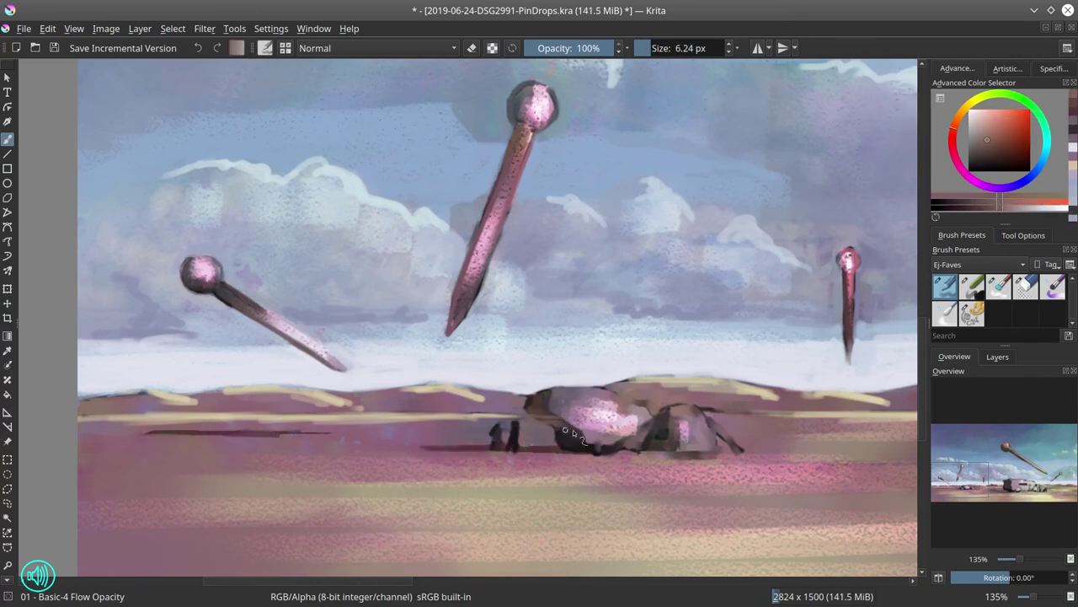
left_click(573, 427, "ctrl")
key("bracketleft")
left_click(604, 392, "ctrl")
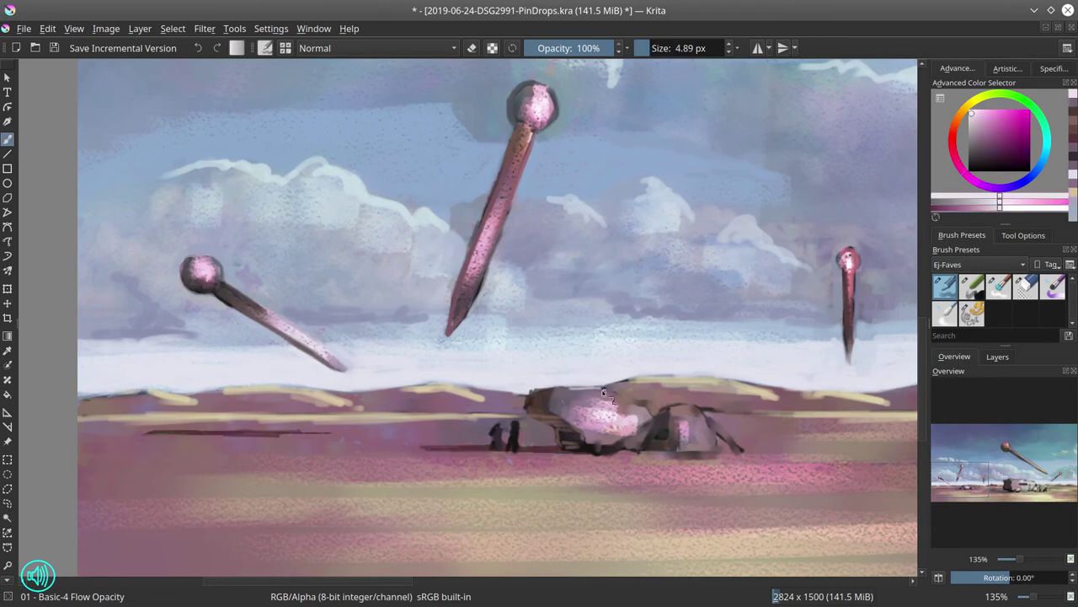
left_click(638, 405, "ctrl")
key("bracketright")
key("bracketright")
key("bracketright")
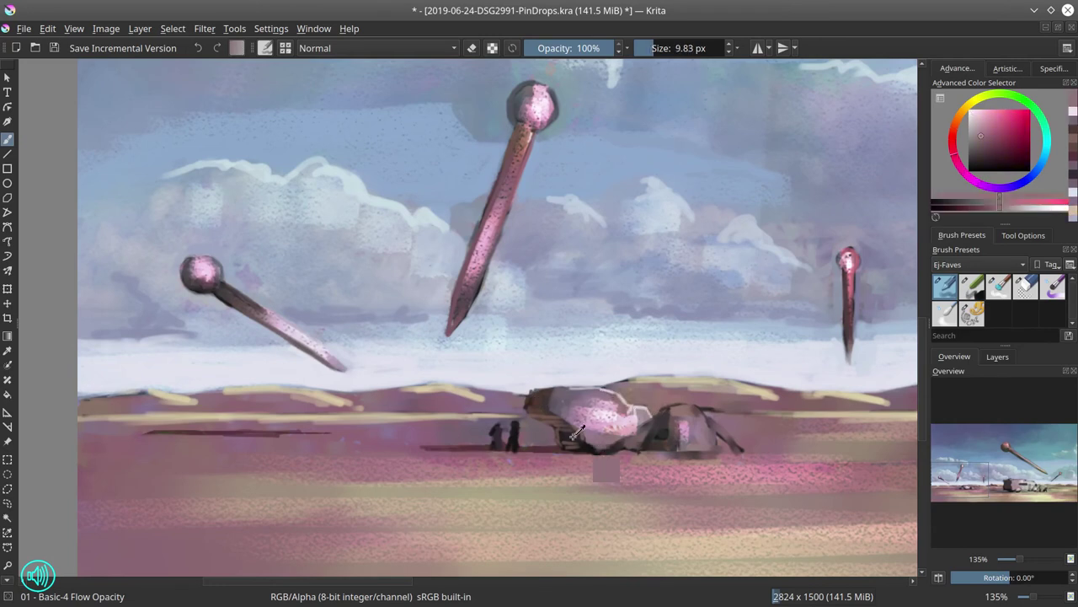
Sample pink and darker dome tones from the distant vehicle using a finer brush.
left_click(596, 419, "ctrl")
left_click(730, 417, "ctrl")
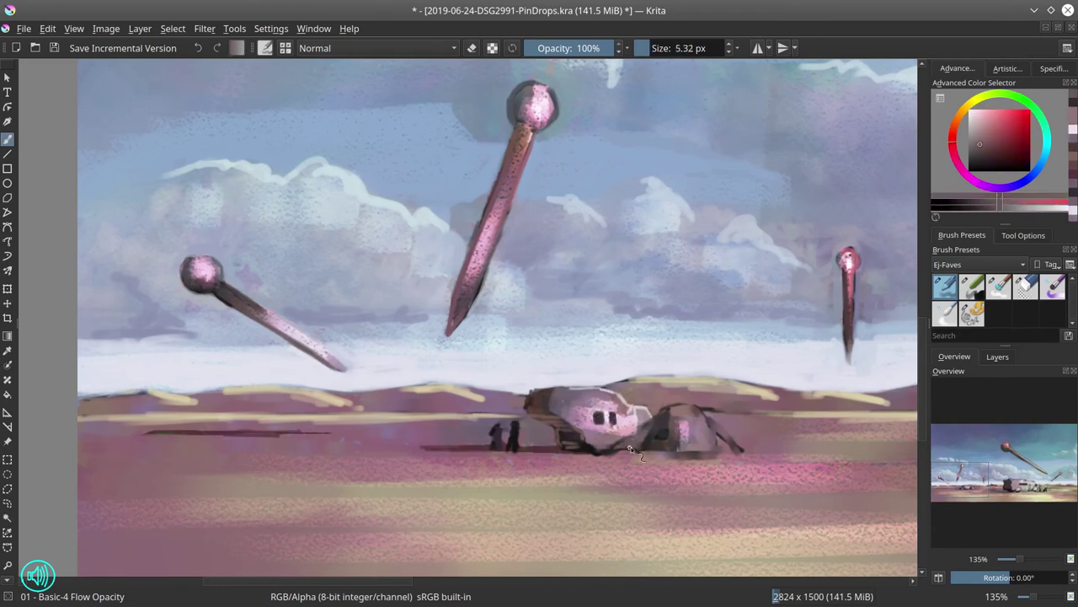
key("bracketleft")
key("bracketleft")
left_click(672, 468, "ctrl")
left_click(677, 379, "ctrl")
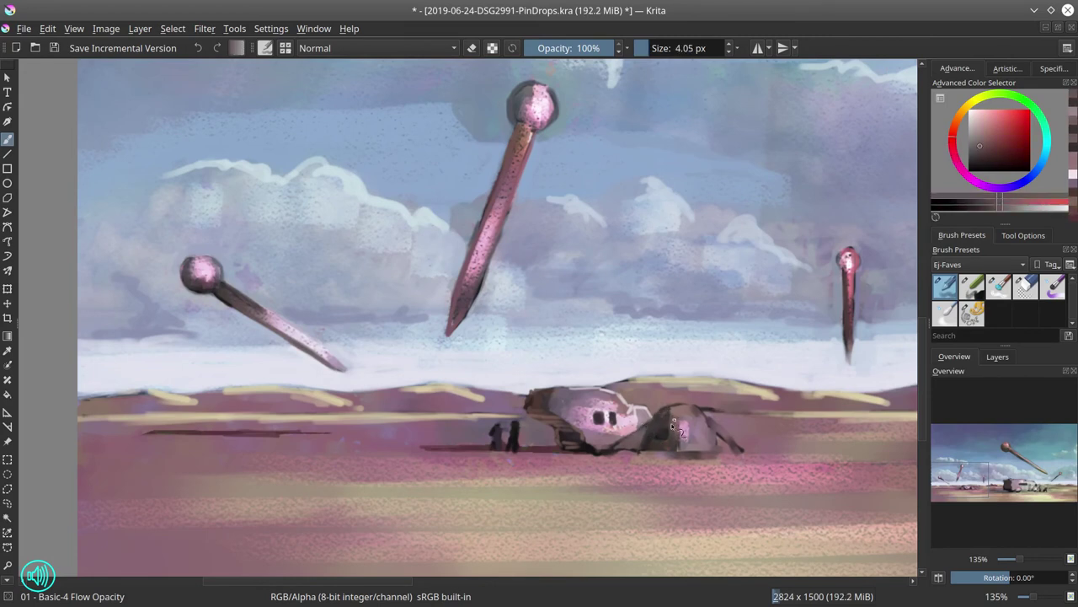
left_click(672, 410, "ctrl")
left_click(689, 397, "ctrl")
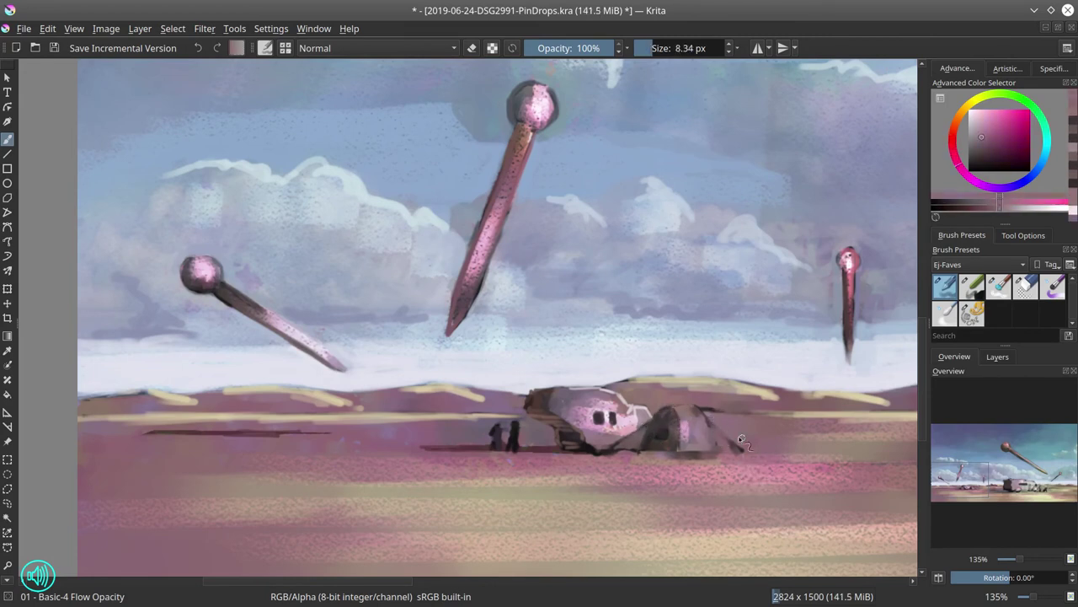
Paint a light pink stroke beneath the vehicle's dome.
key("bracketleft")
left_click(686, 475, "ctrl")
left_click(665, 426, "ctrl")
left_click(686, 425, "ctrl")
key("bracketright")
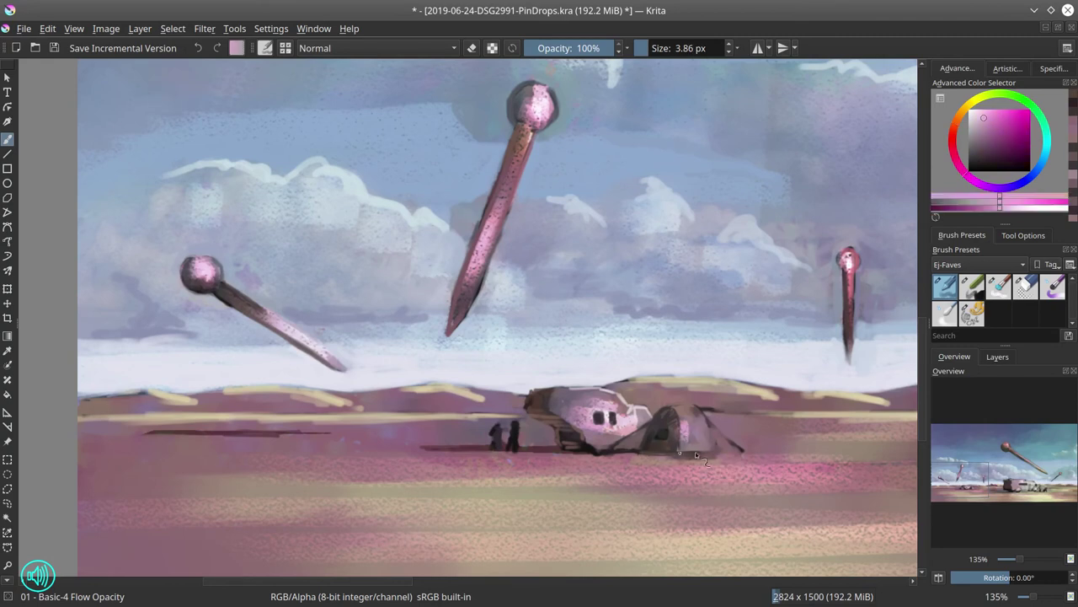
left_click_drag(684, 452, 714, 446)
Retouch the two small figures beside the vehicle, then zoom out and save PinDrops.kra.
left_click(745, 448, "ctrl")
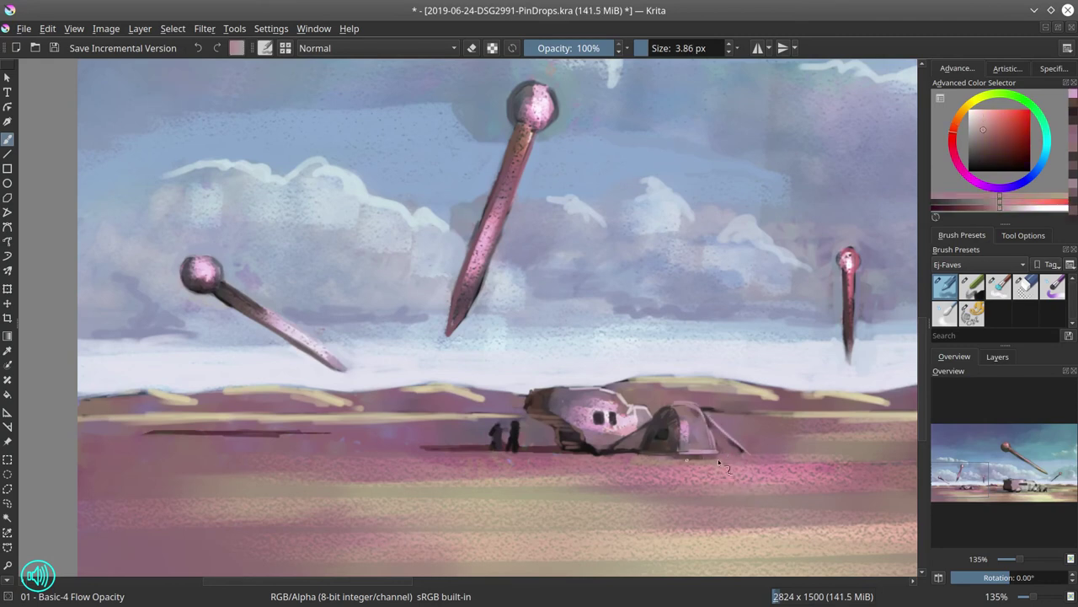
left_click(614, 452, "ctrl")
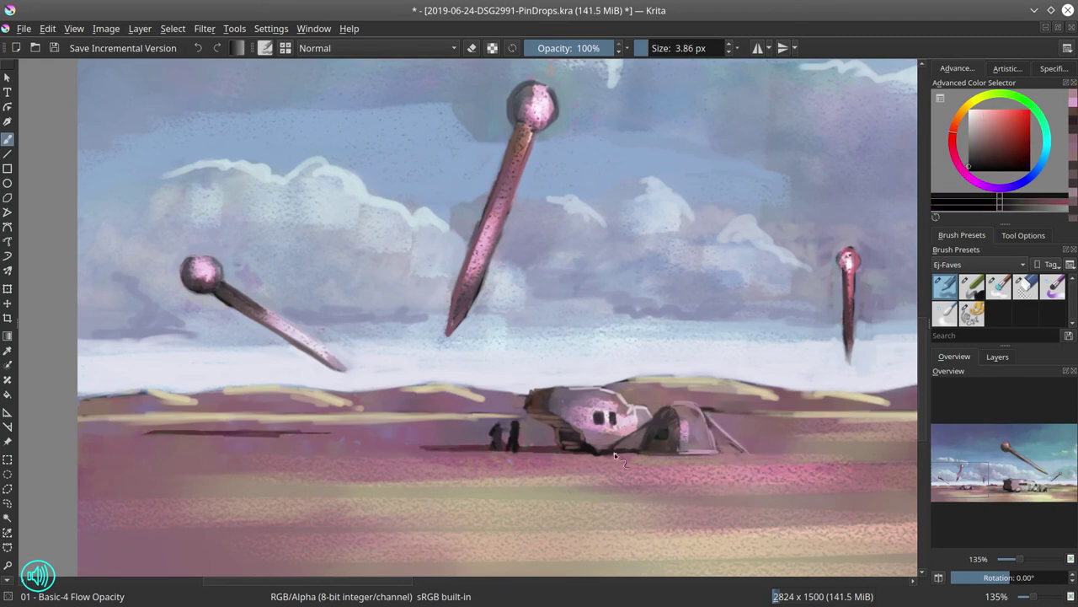
left_click_drag(613, 438, 565, 436)
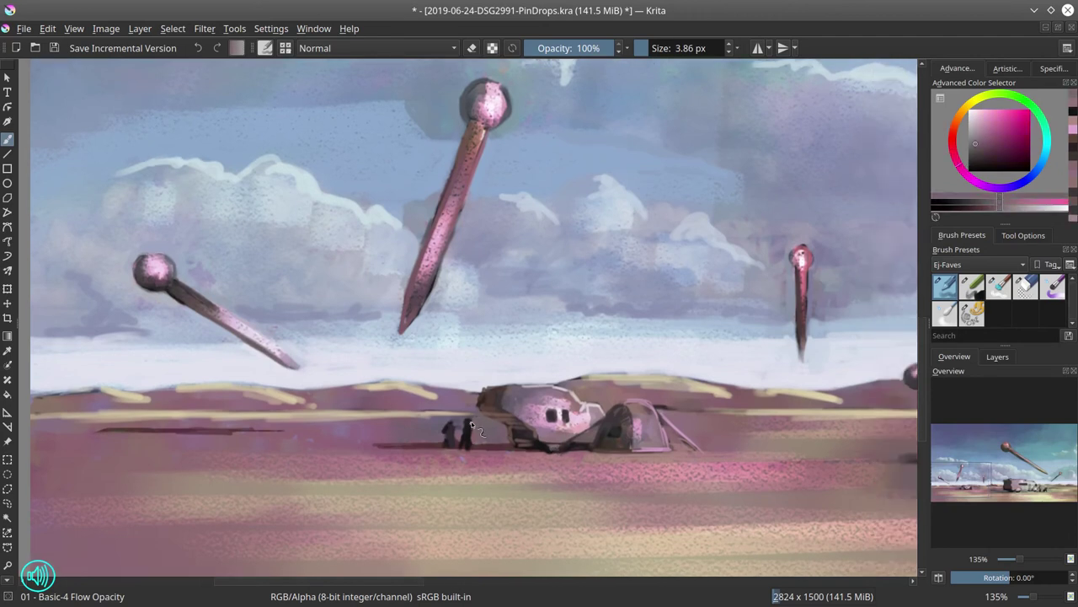
left_click(457, 432, "ctrl")
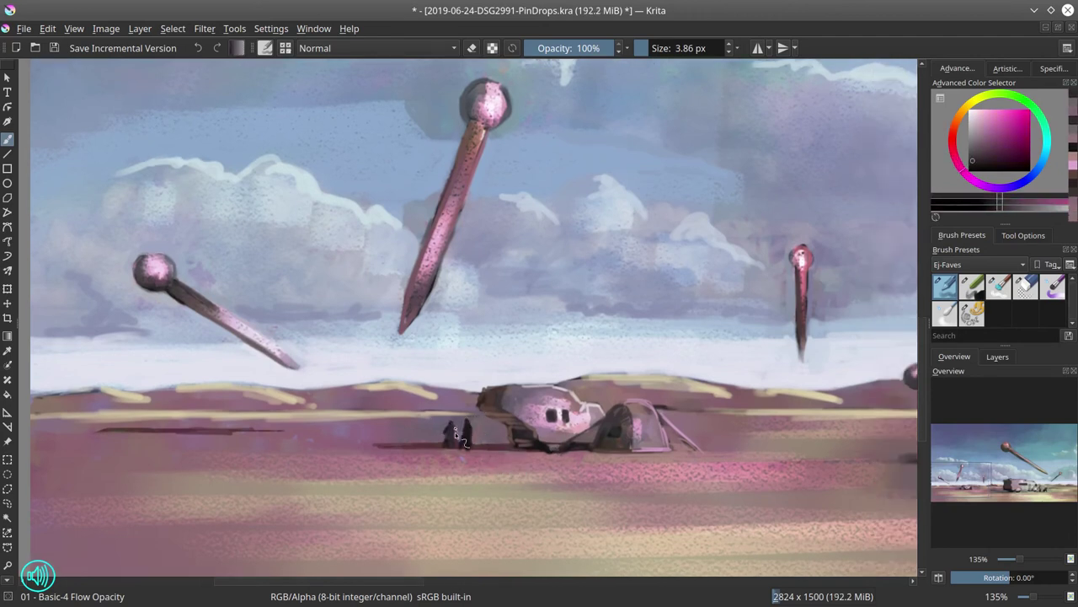
left_click(444, 440, "ctrl")
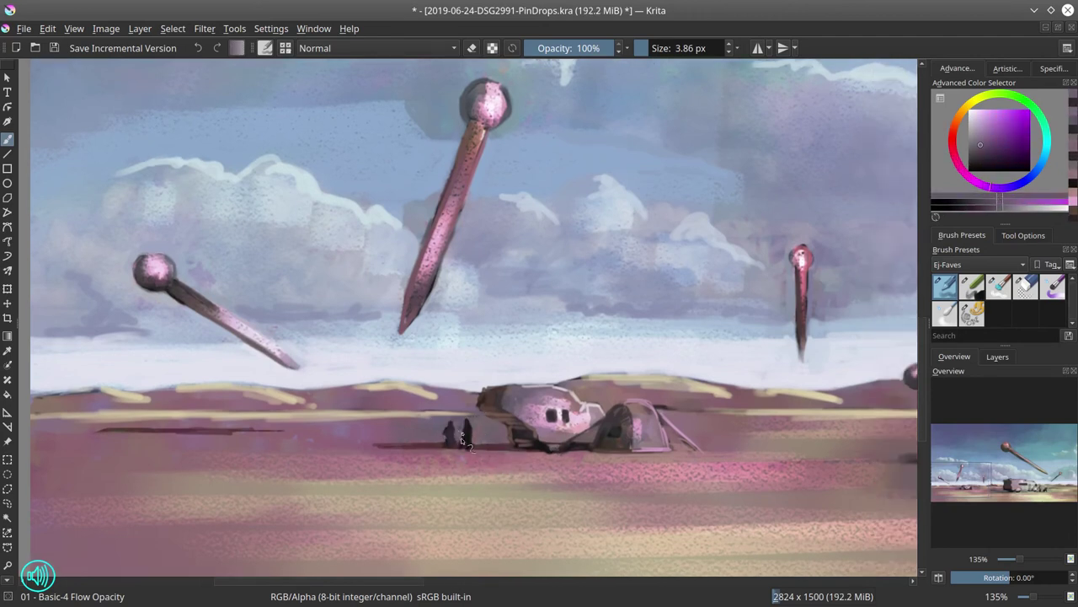
left_click(459, 443, "ctrl")
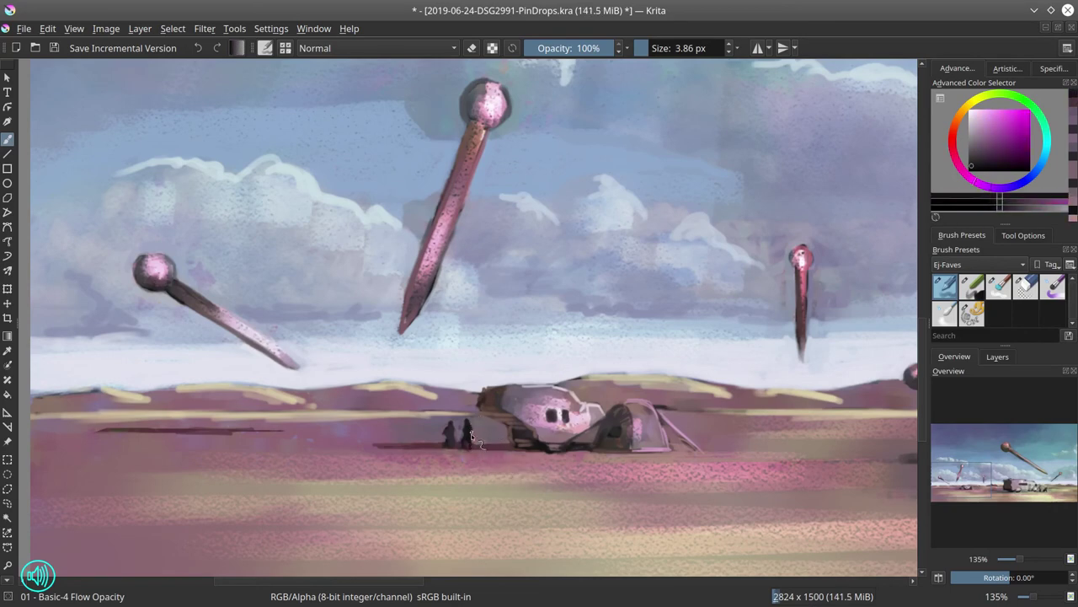
left_click(474, 329, "ctrl")
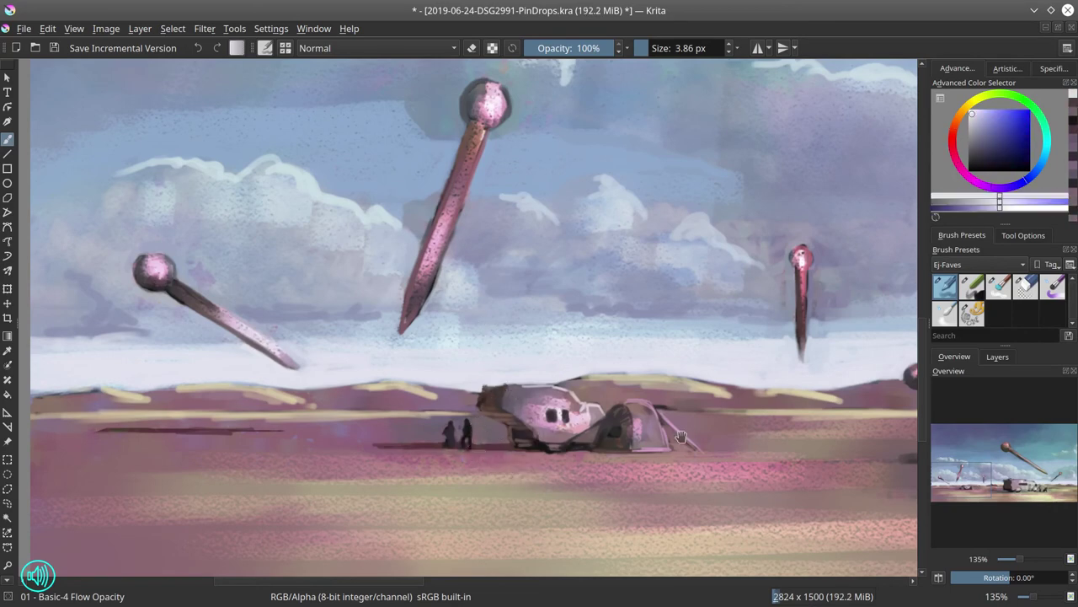
left_click_drag(681, 437, 106, 255)
left_click(55, 48)
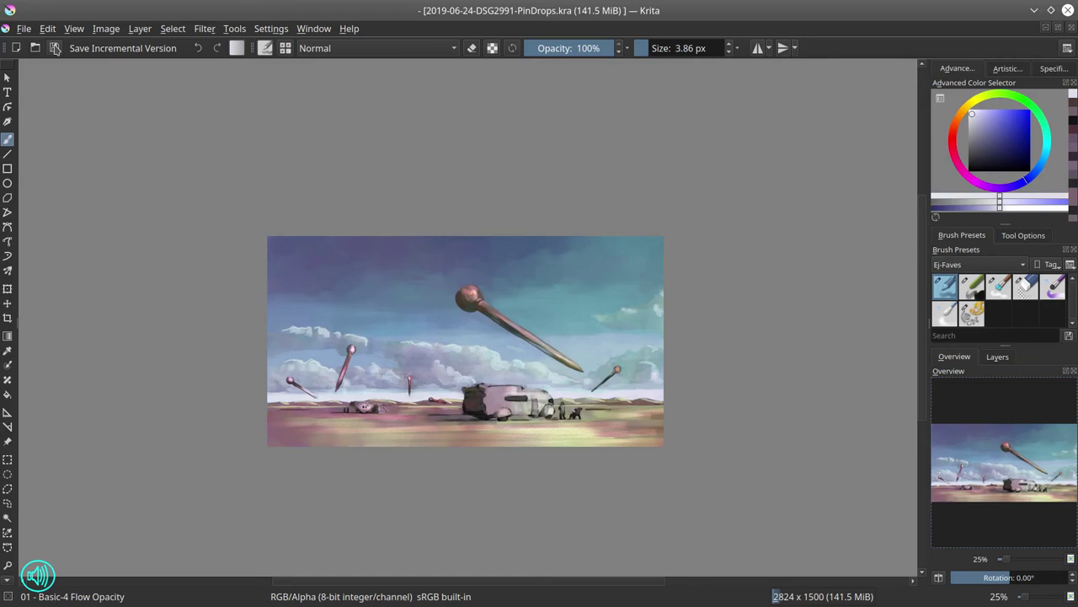
Zoom in, load the 02 - Chalk Details brush, and paint a thin dark grey ground line.
left_click_drag(449, 415, 506, 413)
key("/")
left_click(429, 369, "ctrl")
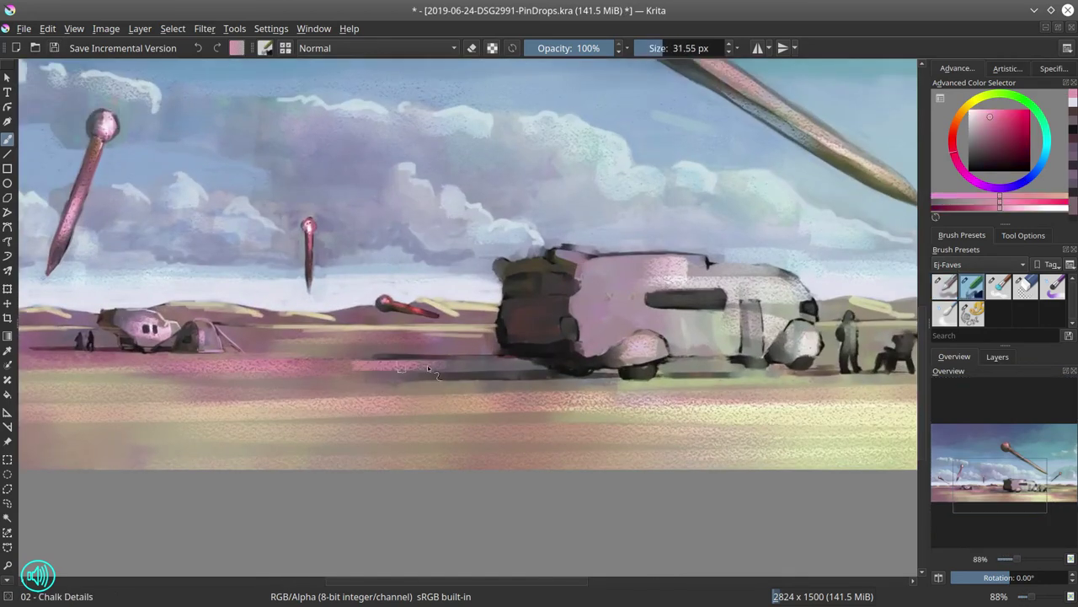
left_click(360, 368, "ctrl")
key("bracketleft")
key("bracketleft")
key("bracketleft")
left_click_drag(337, 336, 405, 336)
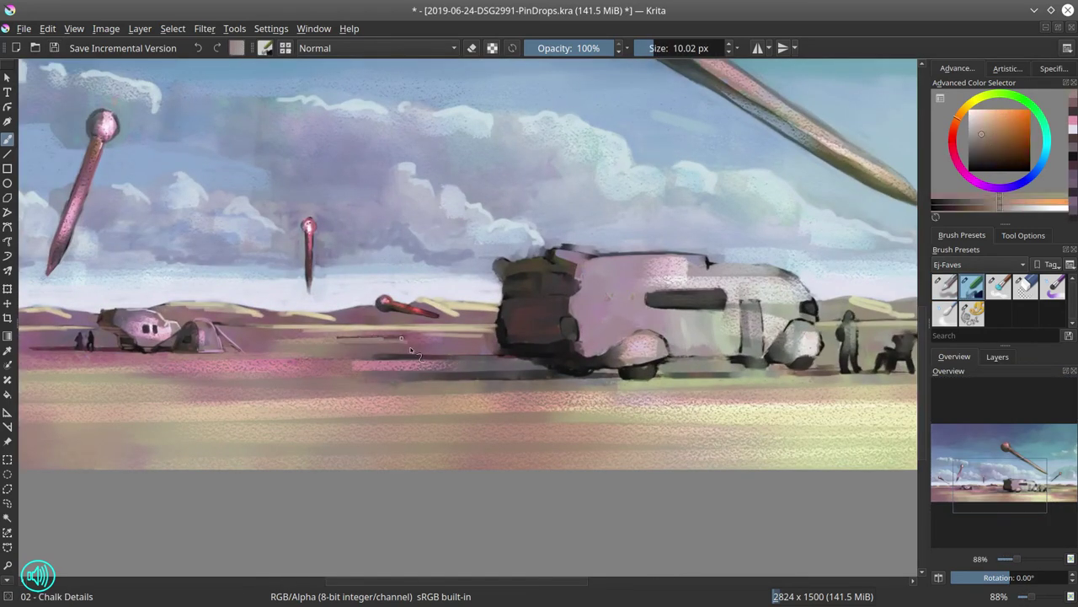
Paint a blue-grey sky colour along the big truck's top edge.
left_click(451, 394, "ctrl")
key("bracketright")
key("bracketright")
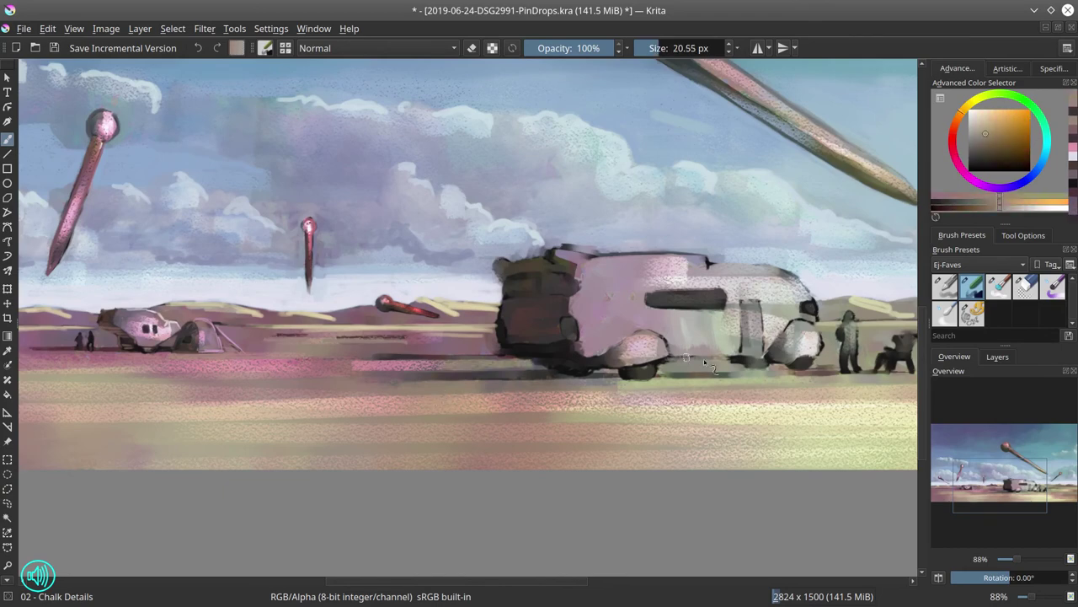
left_click_drag(843, 444, 505, 439)
key("bracketleft")
key("bracketleft")
scroll(547, 414, "up", 2)
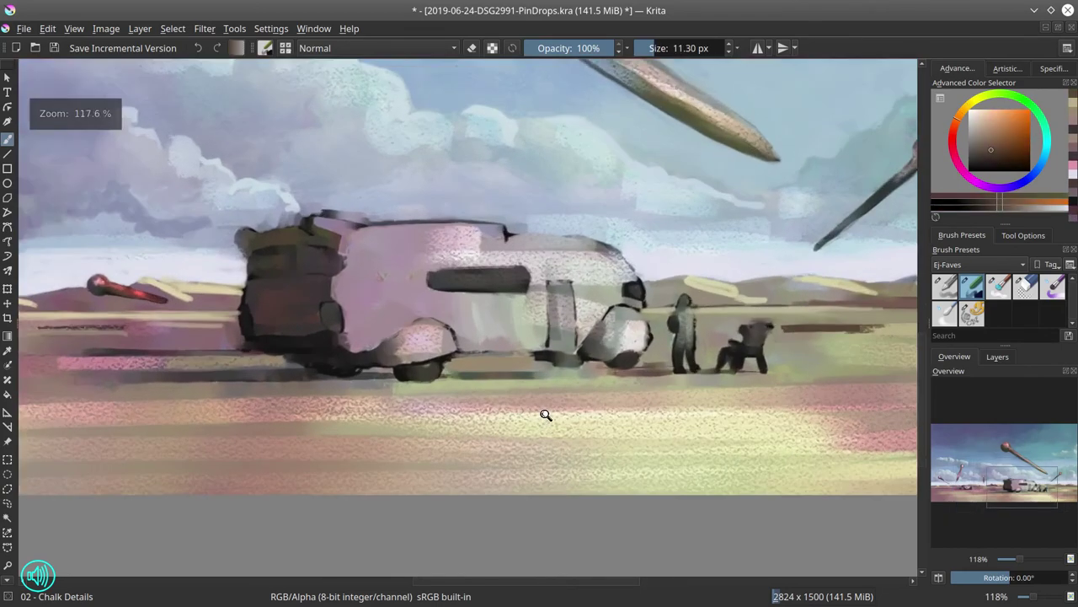
left_click(318, 266, "ctrl")
key("bracketright")
left_click_drag(311, 262, 496, 269)
Paint a muted pink highlight on the truck's left roof edge with a 10 px brush.
left_click(480, 278, "ctrl")
key("bracketleft")
left_click(534, 267, "ctrl")
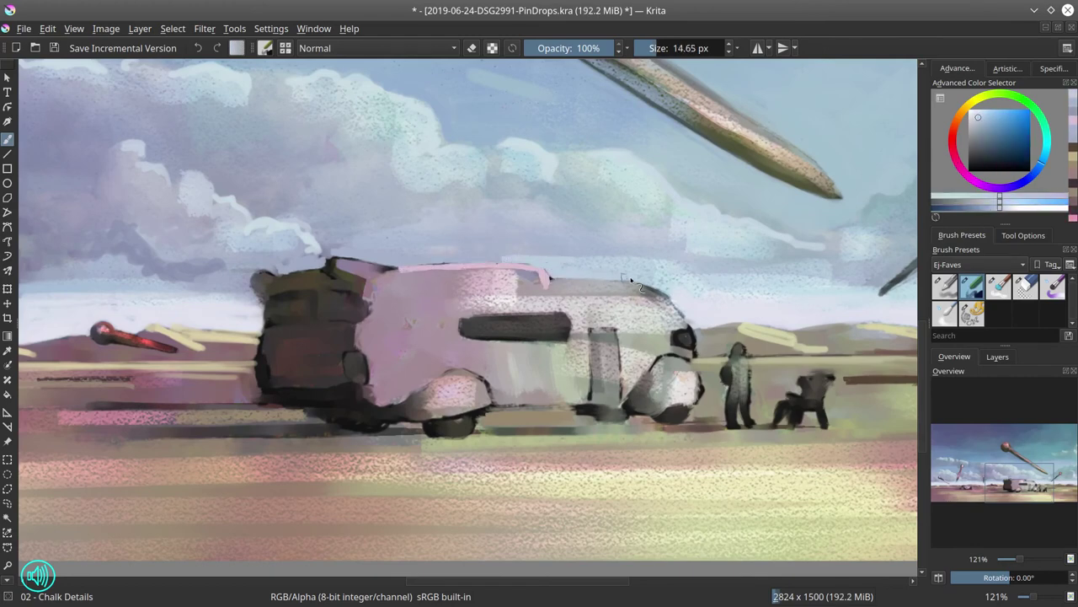
left_click(373, 265, "ctrl")
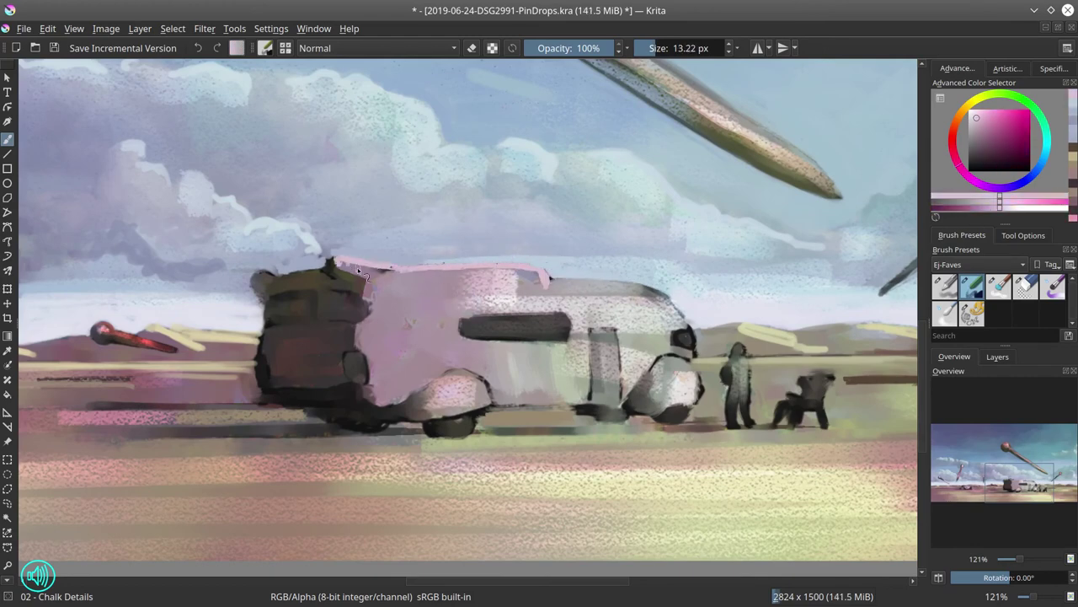
left_click_drag(263, 275, 276, 275)
Paint a dark magenta stroke across the truck cab with a 21 px brush.
key("bracketleft")
left_click(330, 275, "ctrl")
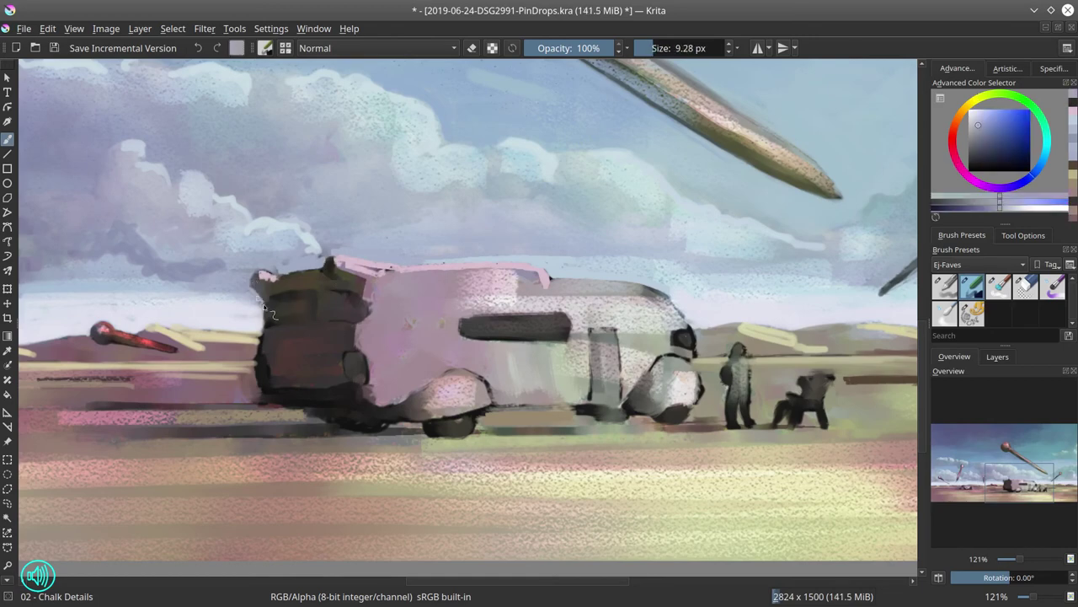
left_click(342, 287, "ctrl")
key("bracketright")
key("bracketright")
key("bracketright")
mouse_move(266, 312)
left_mouse_down()
mouse_move(292, 317)
mouse_move(356, 308)
left_mouse_up()
Add a short dark red-brown stroke across the cab and sample darker and lighter reds.
key("bracketleft")
key("bracketleft")
key("bracketleft")
left_click(341, 316, "ctrl")
key("bracketleft")
left_click(328, 325, "ctrl")
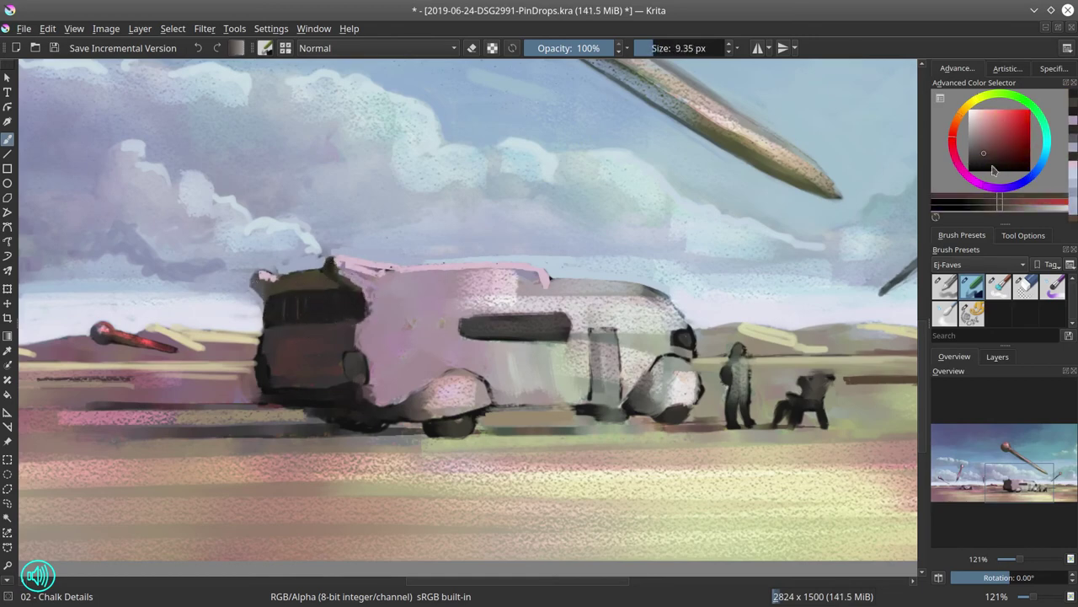
key("bracketleft")
left_click_drag(266, 329, 321, 330)
left_click(349, 326, "ctrl")
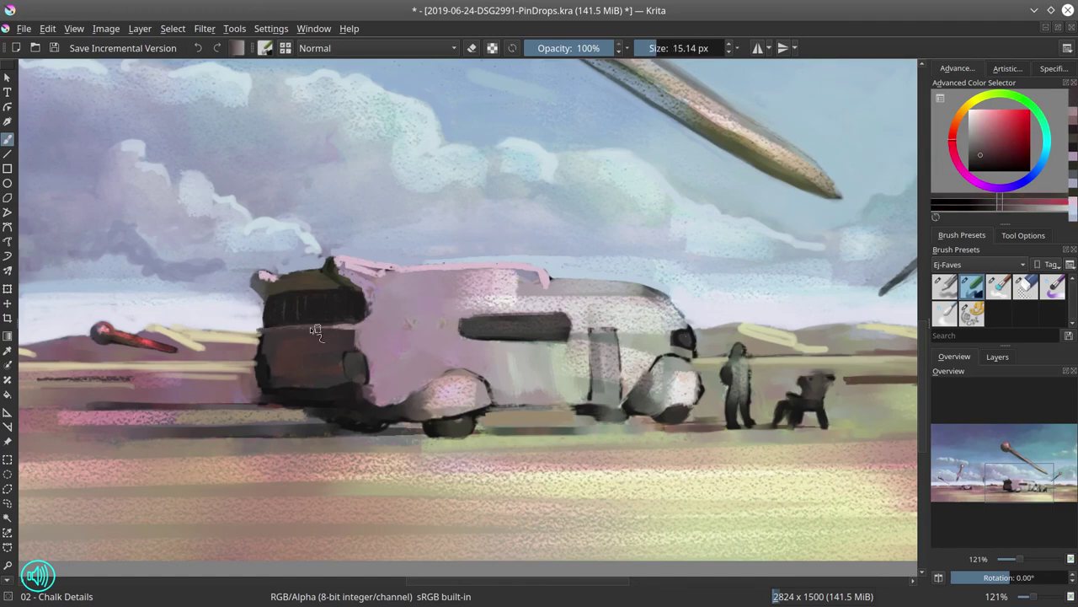
left_click(309, 326, "ctrl")
left_click(372, 325, "ctrl")
key("bracketleft")
Try the Color blend mode on the brush, then return it to Normal.
left_click(374, 48)
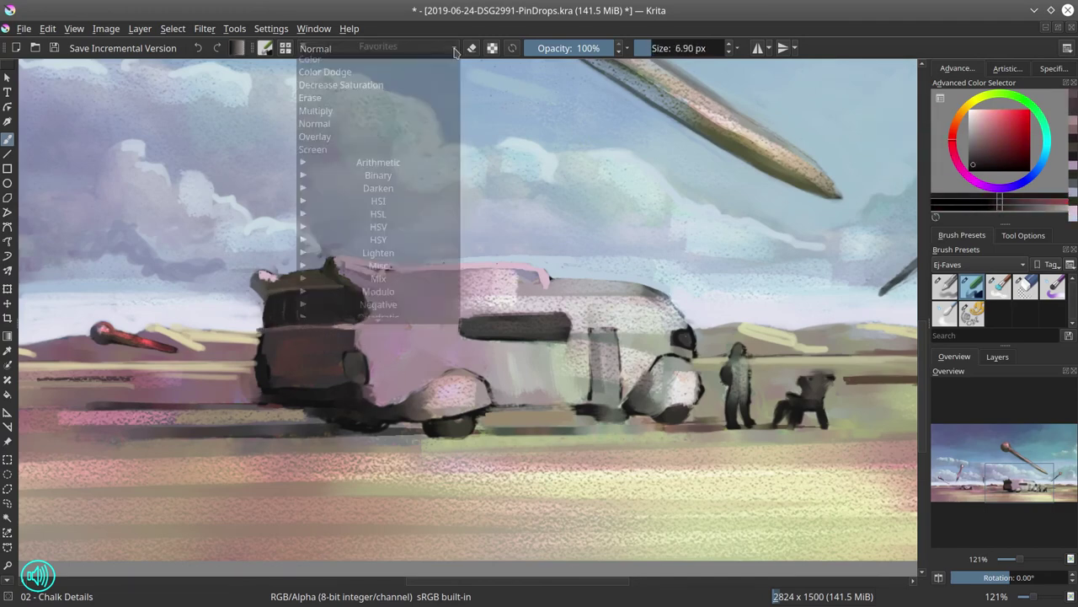
left_click(353, 126)
left_click(455, 48)
left_click(337, 68)
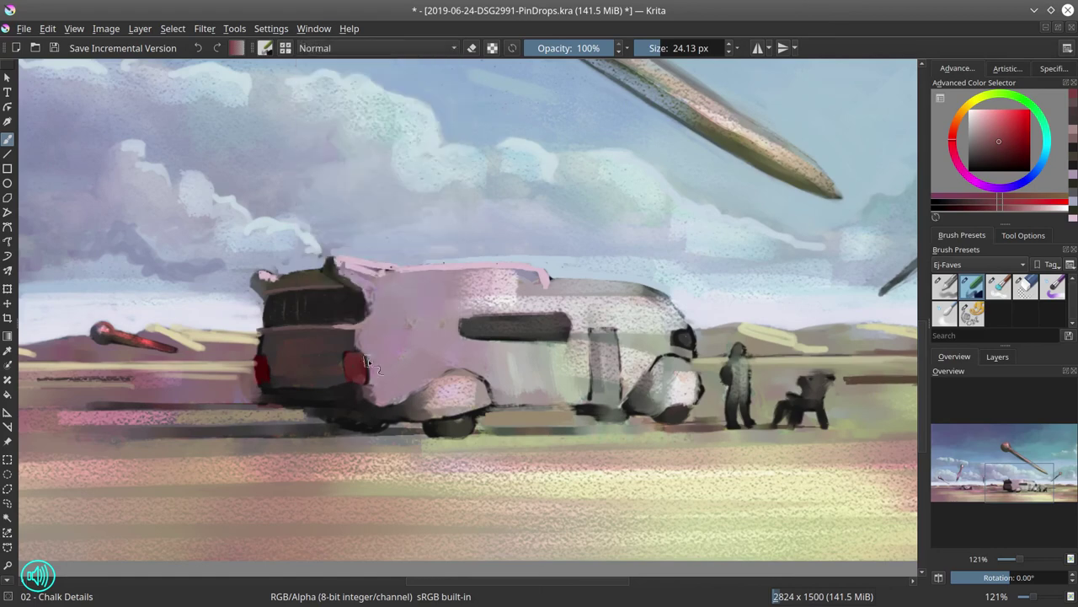
Sample red and size the brush for the truck's tail lights.
left_click(324, 336, "ctrl")
key("bracketleft")
key("bracketleft")
left_click(357, 366, "ctrl")
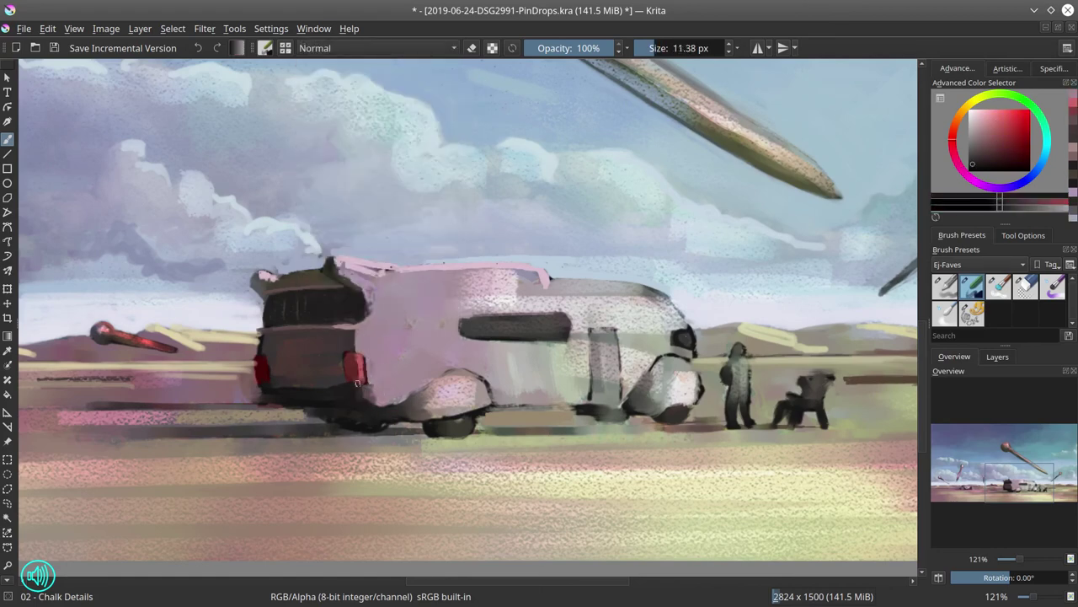
key("bracketleft")
key("bracketright")
key("bracketright")
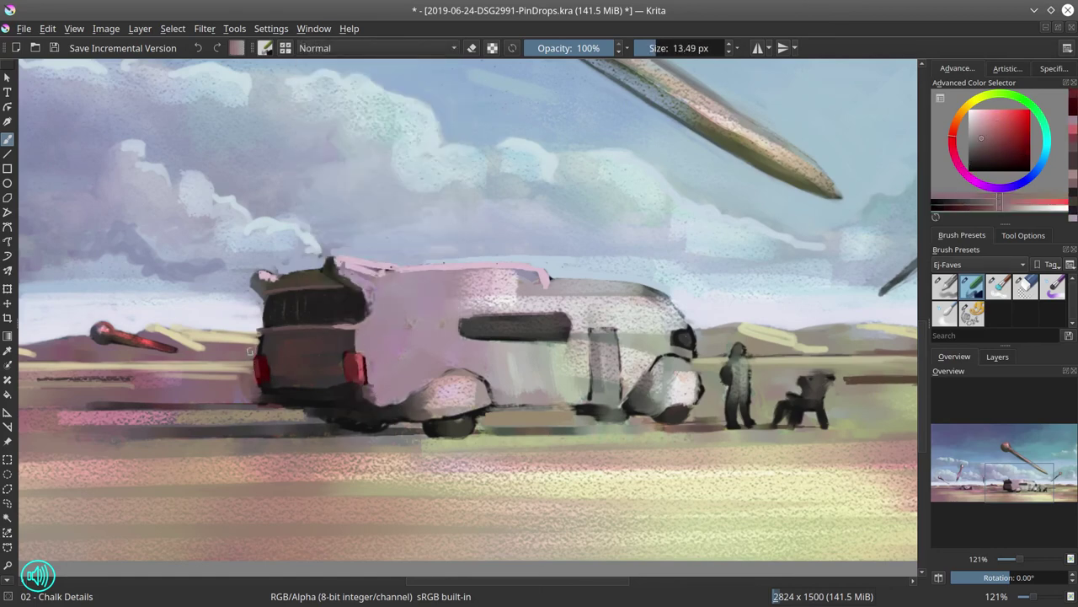
key("bracketleft")
Brighten the truck's lower edge in light pink with a dark touch beneath it.
left_click(296, 347, "ctrl")
left_click(278, 402, "ctrl")
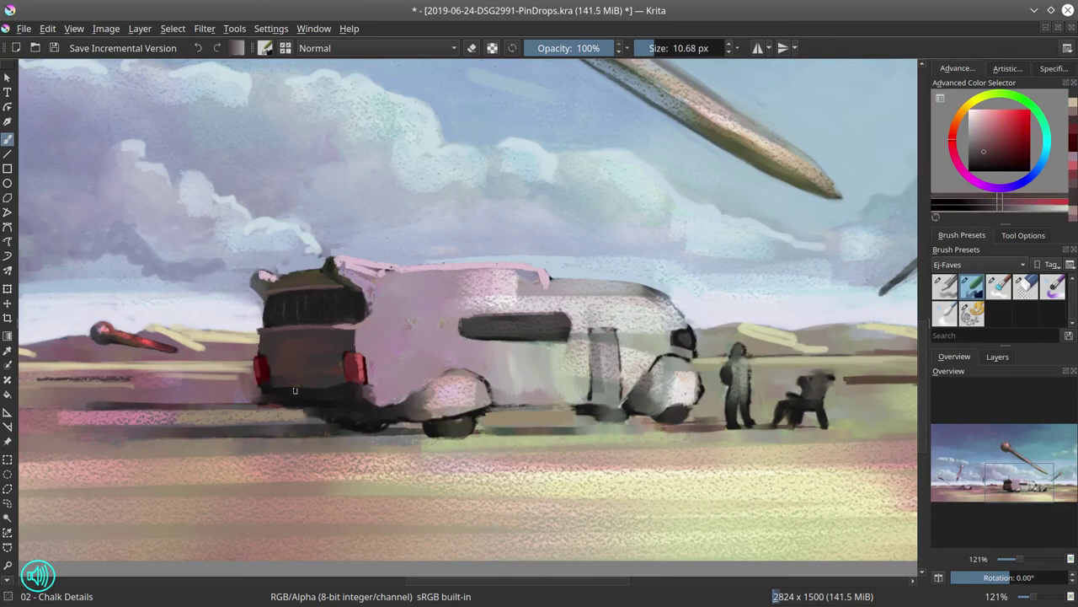
key("bracketleft")
left_click_drag(263, 394, 357, 396)
left_click(269, 406, "ctrl")
key("bracketleft")
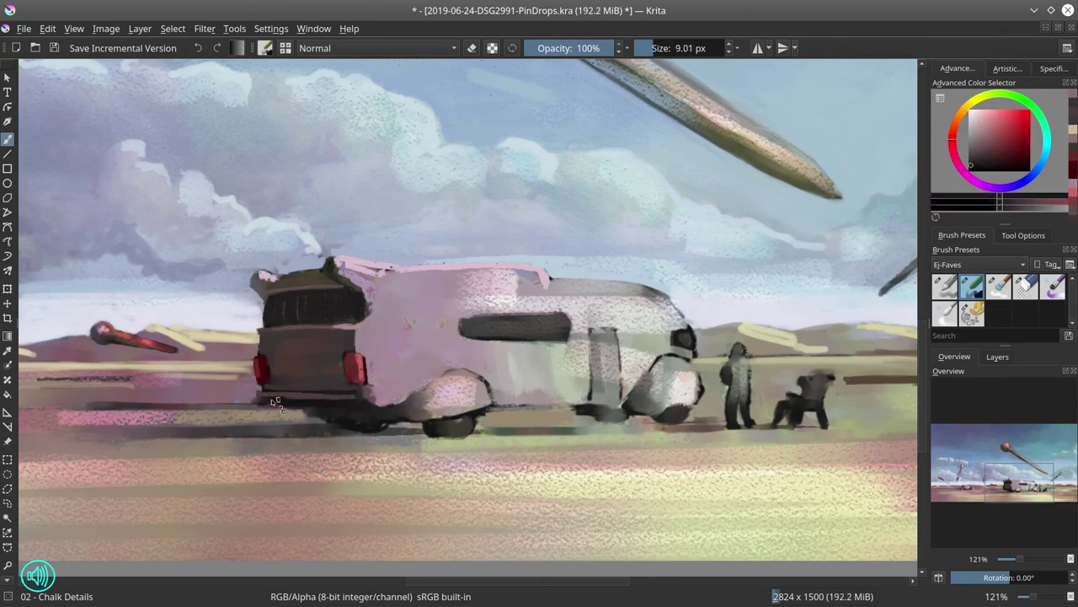
left_click_drag(261, 408, 314, 411)
Paint light strokes over the truck's wheel fender.
left_click(371, 403, "ctrl")
mouse_move(384, 406)
left_mouse_down()
mouse_move(467, 372)
mouse_move(461, 404)
left_mouse_up()
left_click(421, 389, "ctrl")
key("bracketright")
key("bracketright")
left_click(466, 366, "ctrl")
left_click(462, 413, "ctrl")
key("bracketleft")
key("bracketleft")
key("bracketleft")
key("bracketleft")
key("bracketleft")
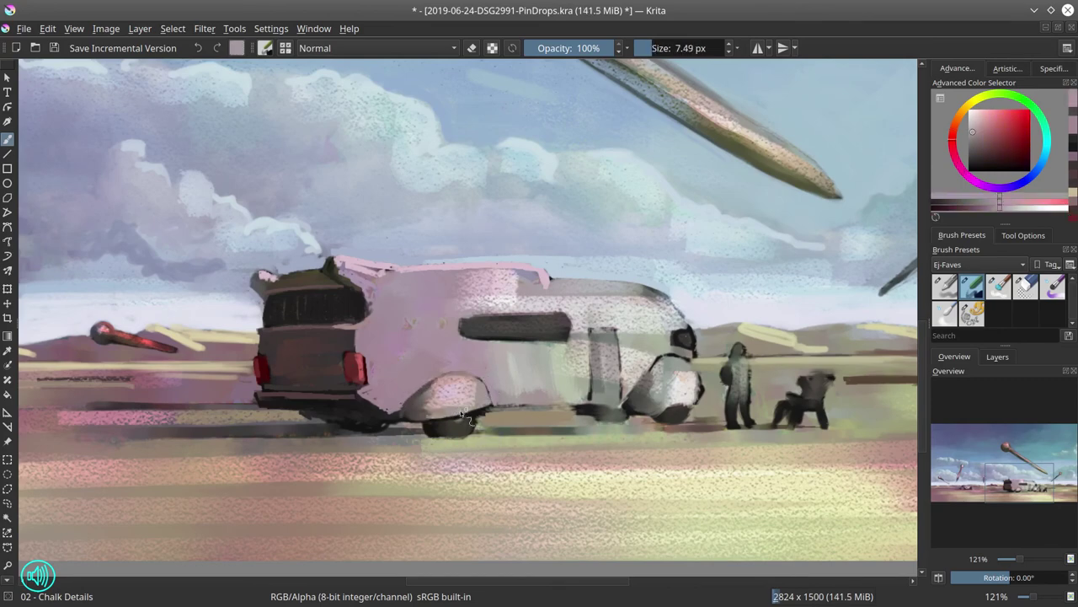
Darken the ground shadow under the vehicle with near-black at 6.5 px, then save PinDrops.kra.
left_click(286, 423, "ctrl")
key("bracketleft")
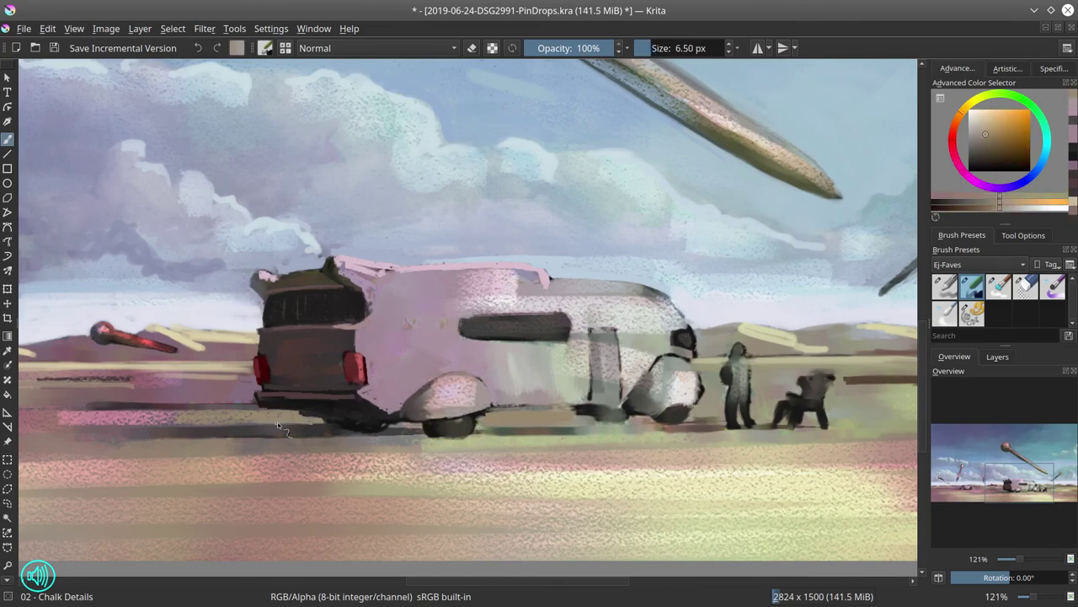
left_click(392, 434, "ctrl")
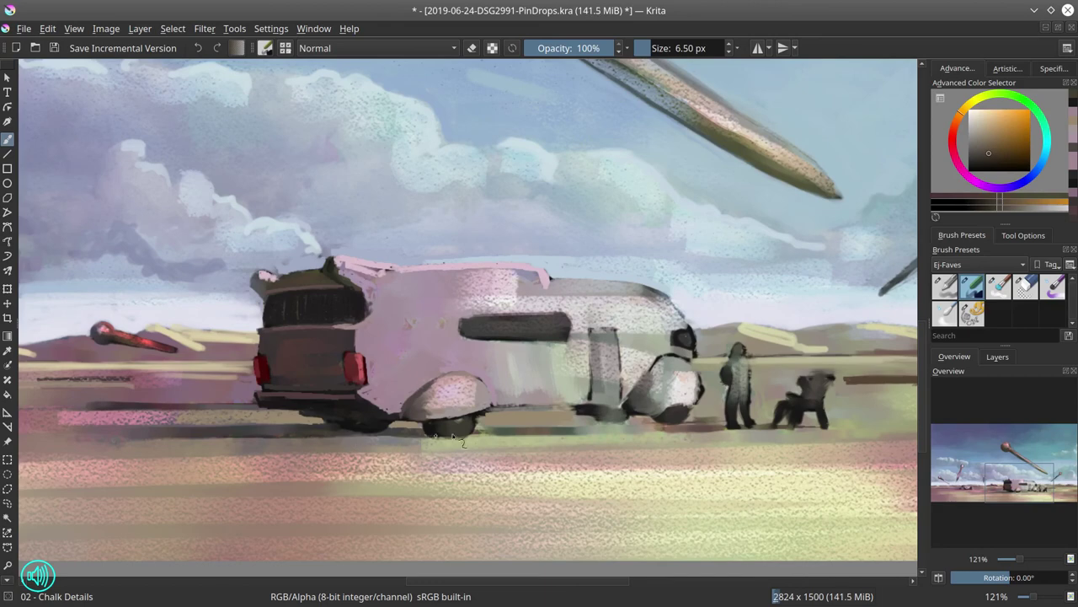
left_click_drag(527, 432, 633, 428)
left_click(687, 416, "ctrl")
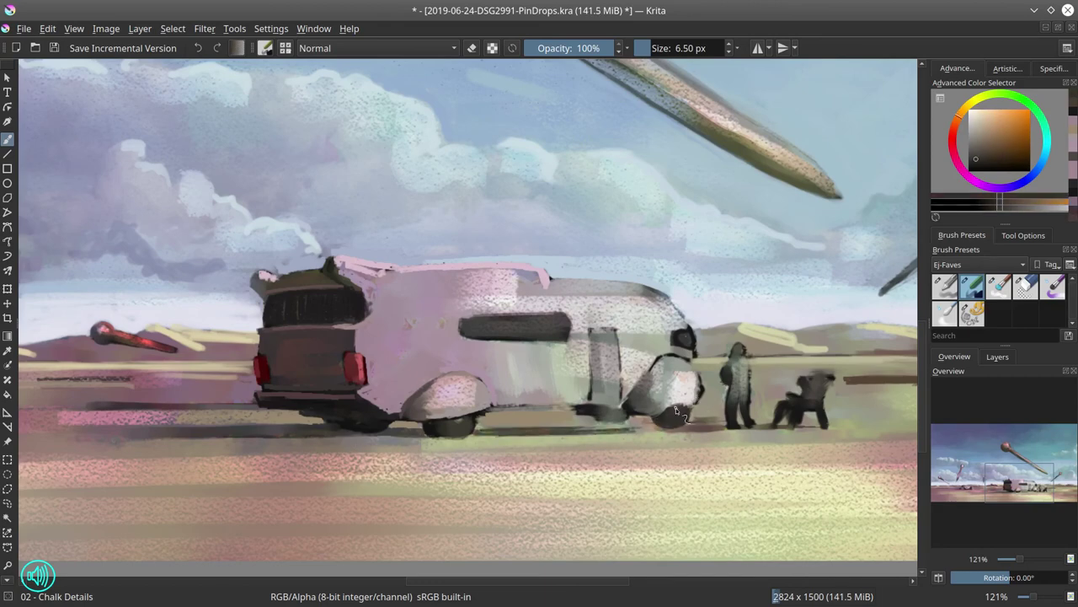
key("minus")
key("minus")
key("minus")
key("minus")
key("minus")
left_click(53, 48)
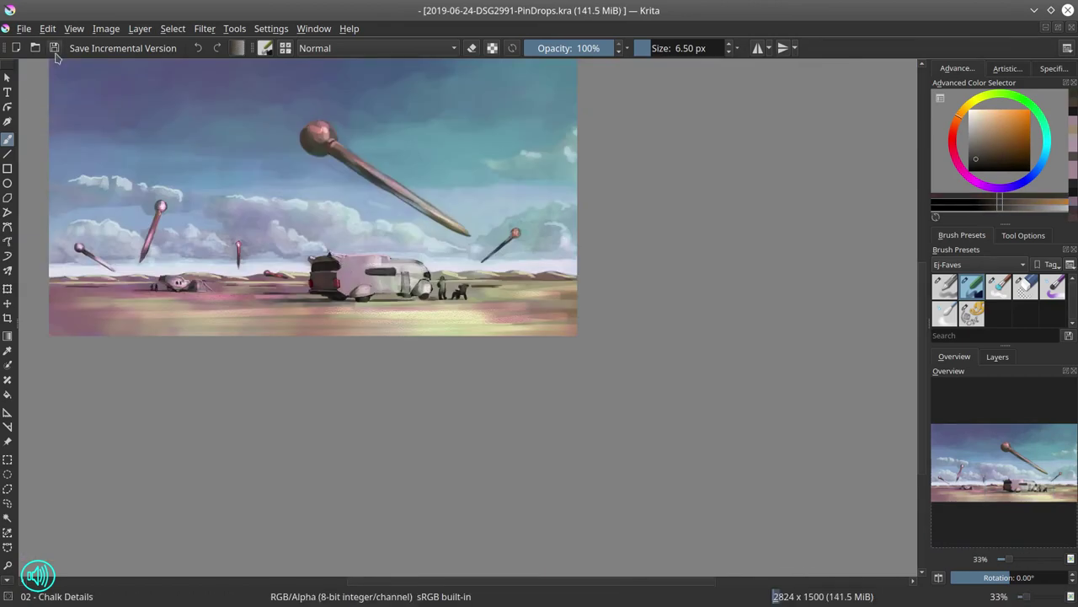
Sample a sky blue, enlarge the brush, and save PinDrops.kra again.
left_click(409, 205, "ctrl")
left_click_drag(410, 205, 365, 205)
left_click(366, 205)
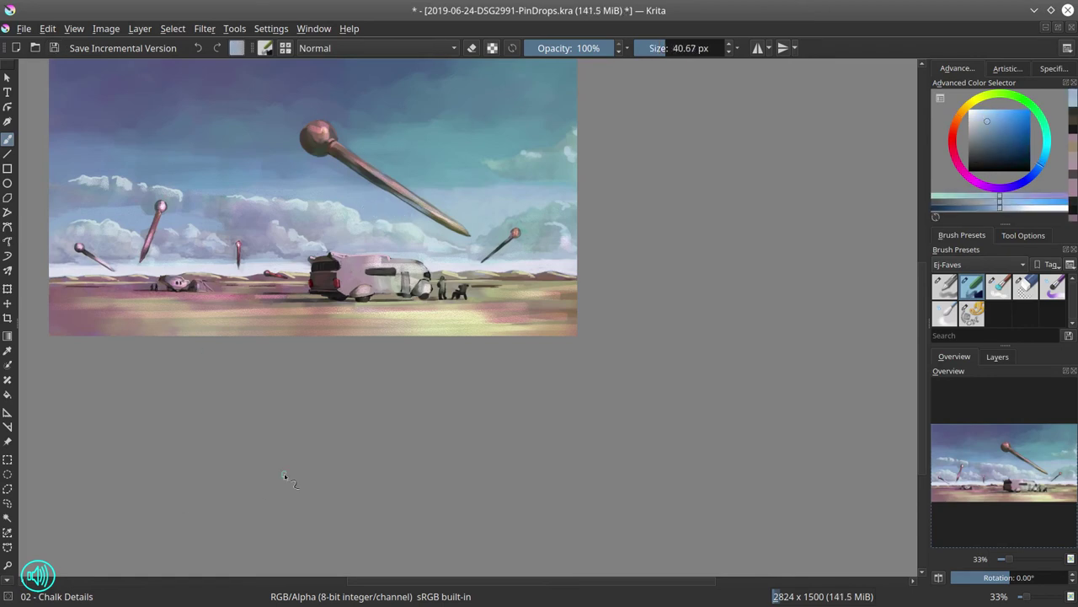
left_click(53, 48)
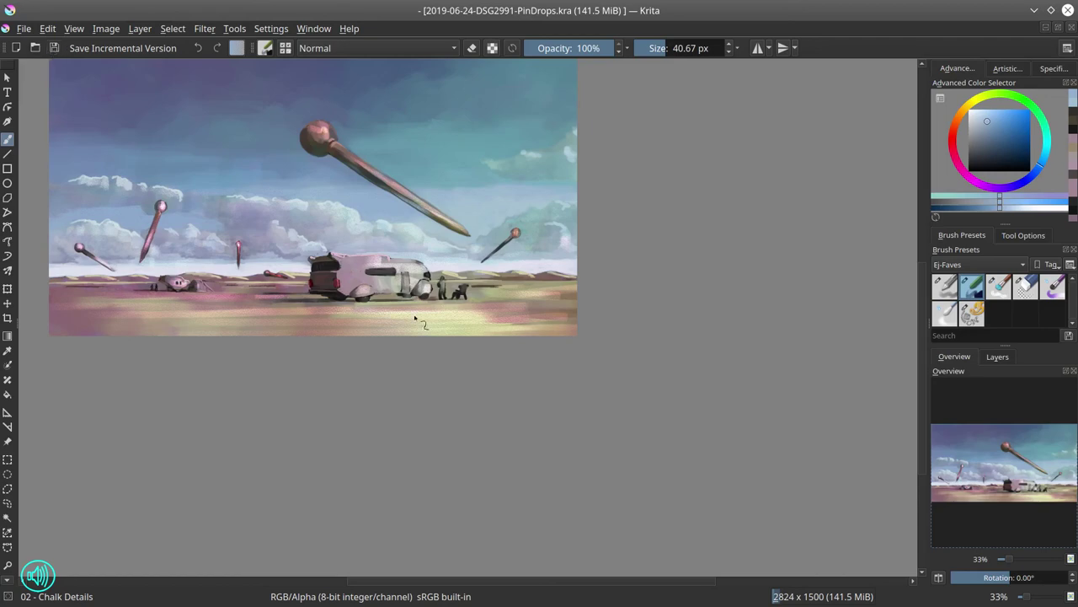
scroll(414, 317, "up", 8)
Switch to the Basic-4 Flow Opacity brush and sample pinks, olive and red-brown from the trailer.
key("/")
left_click(393, 289, "ctrl")
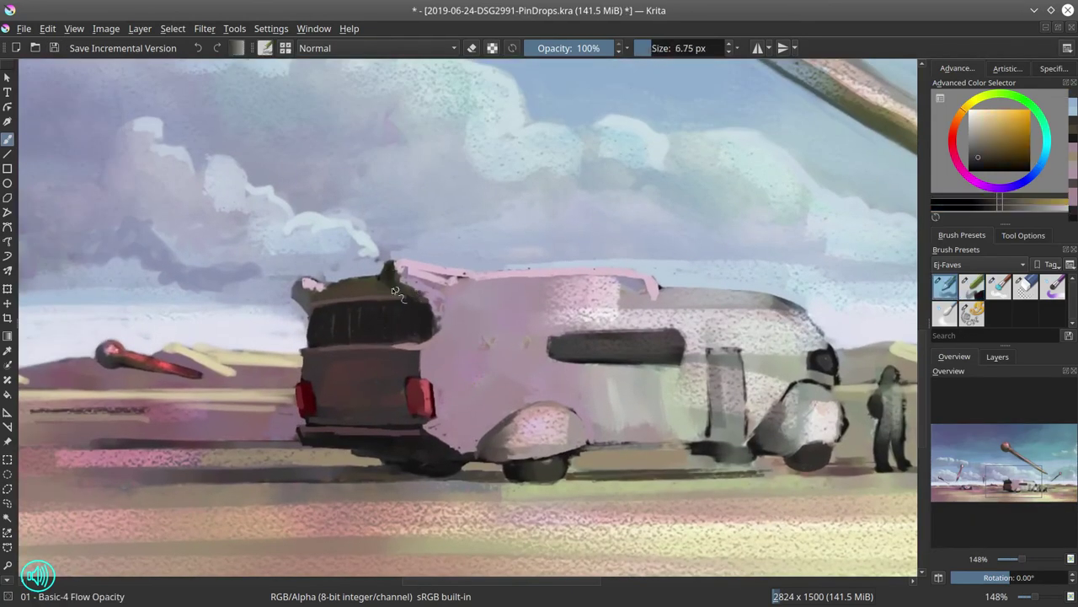
left_click(430, 308, "ctrl")
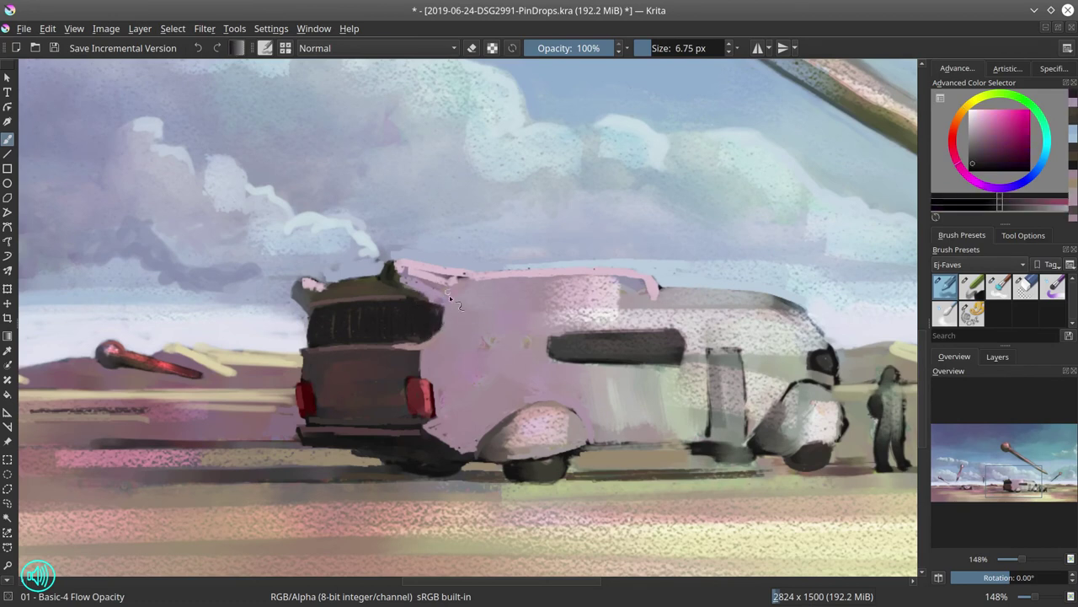
left_click(456, 311, "ctrl")
left_click(429, 310, "ctrl")
key("bracketleft")
left_click(367, 305, "ctrl")
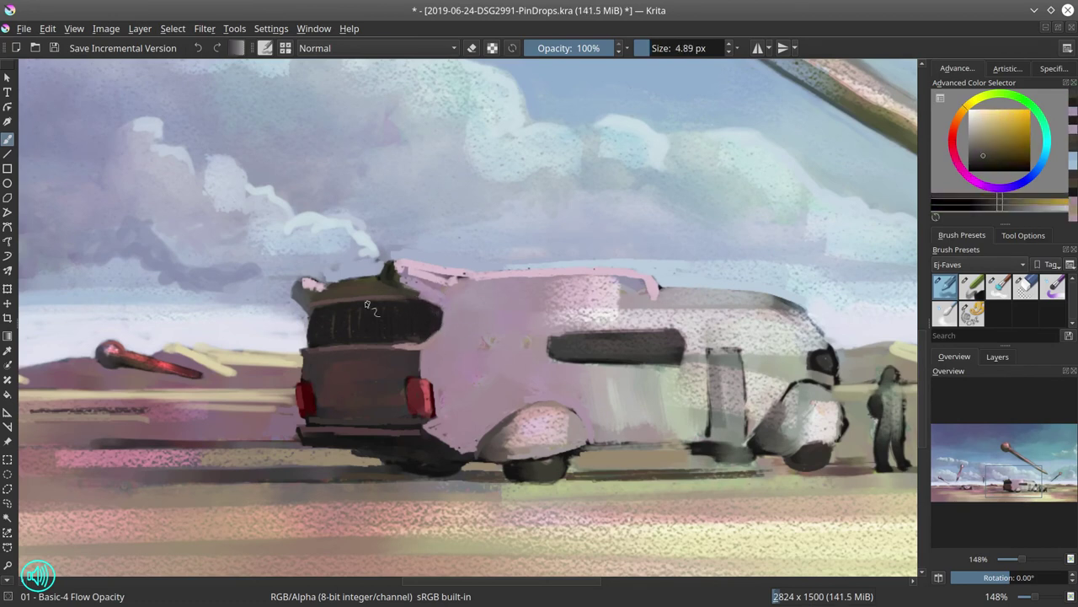
left_click(385, 303, "ctrl")
left_click(367, 314, "ctrl")
Paint light pink on the van body and shading along the rear fender and side panel.
key("bracketright")
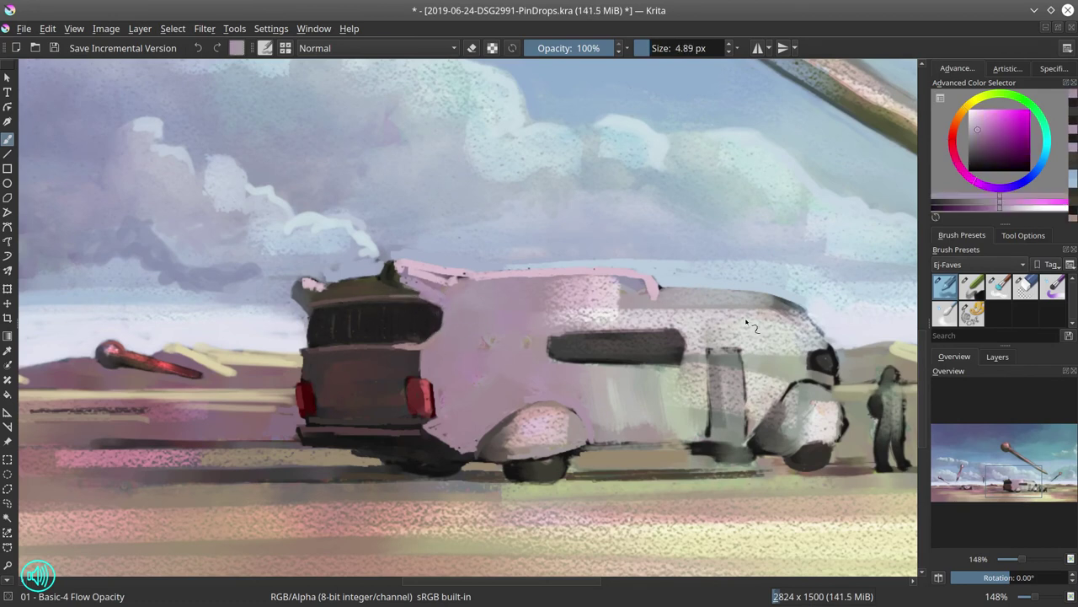
left_click(498, 428, "ctrl")
left_click(582, 426, "ctrl")
key("bracketright")
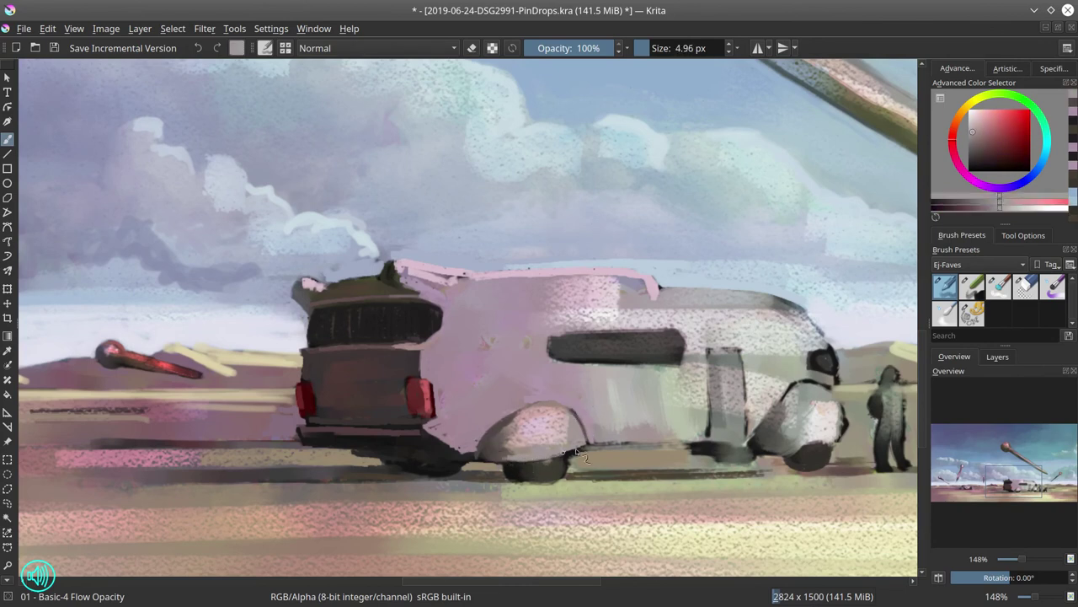
left_click(543, 457, "ctrl")
left_click(597, 447, "ctrl")
left_click(584, 452, "ctrl")
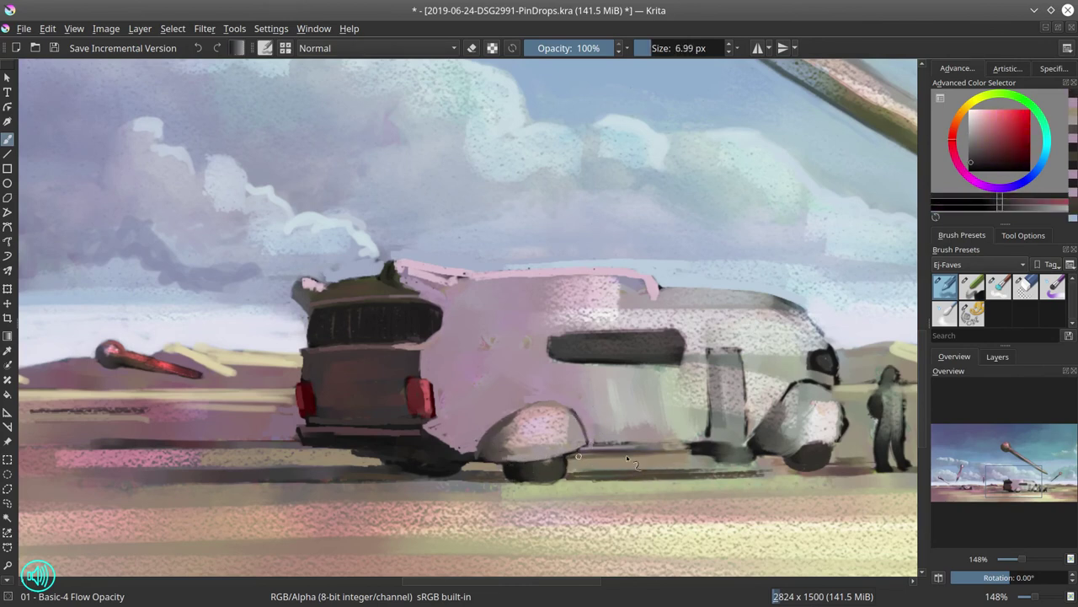
left_click(593, 440, "ctrl")
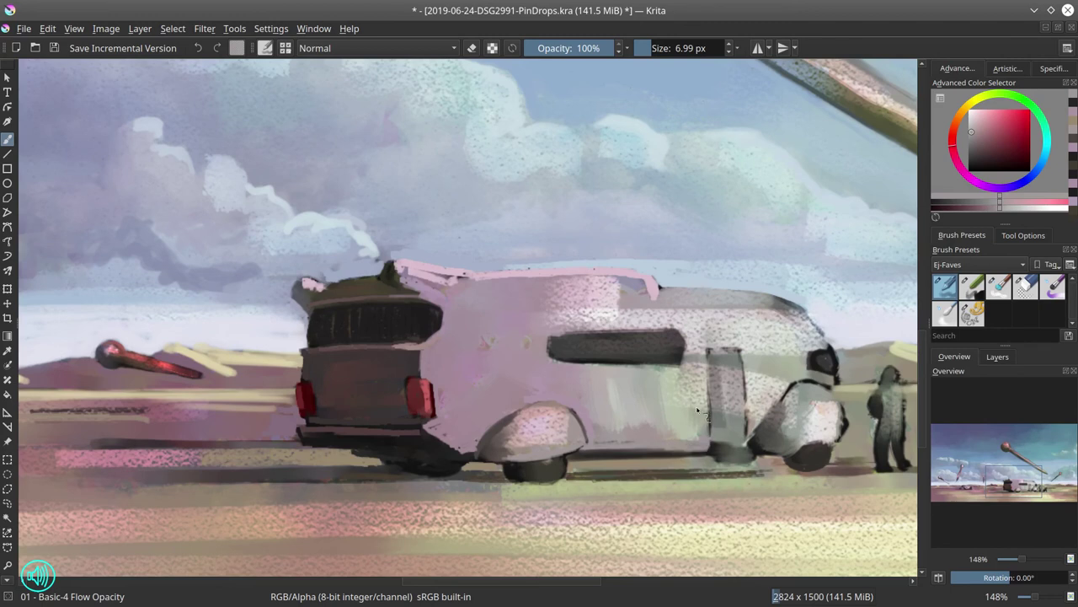
left_click(649, 429, "ctrl")
left_click(589, 455, "ctrl")
Add dark olive wheel detail and paint pink under the van's side window.
key("bracketright")
left_click(548, 488, "ctrl")
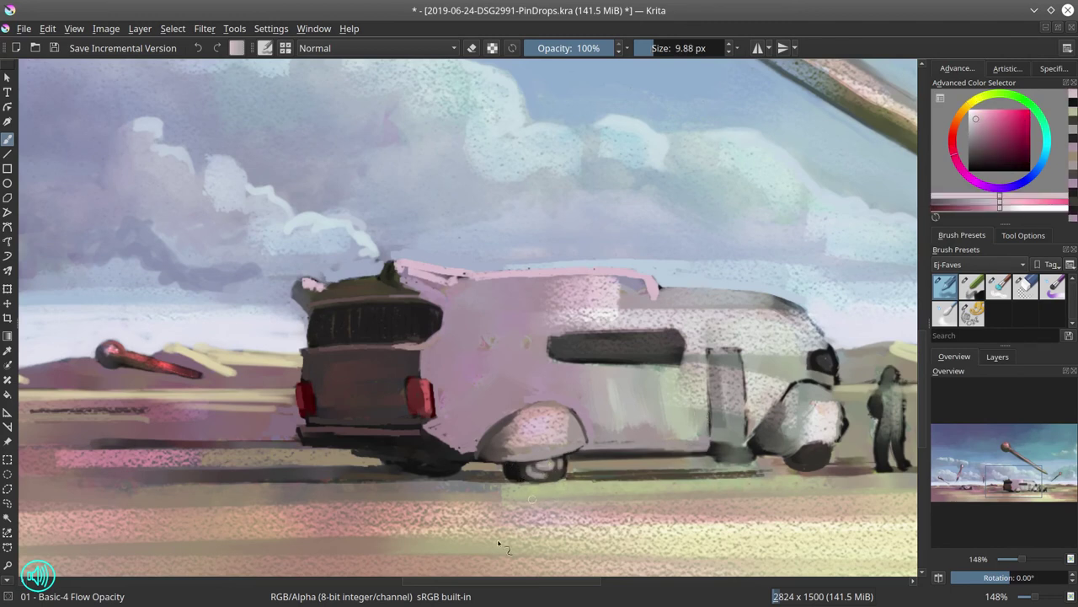
left_click(569, 463, "ctrl")
key("bracketleft")
key("bracketleft")
key("bracketleft")
left_click(628, 383, "ctrl")
key("bracketright")
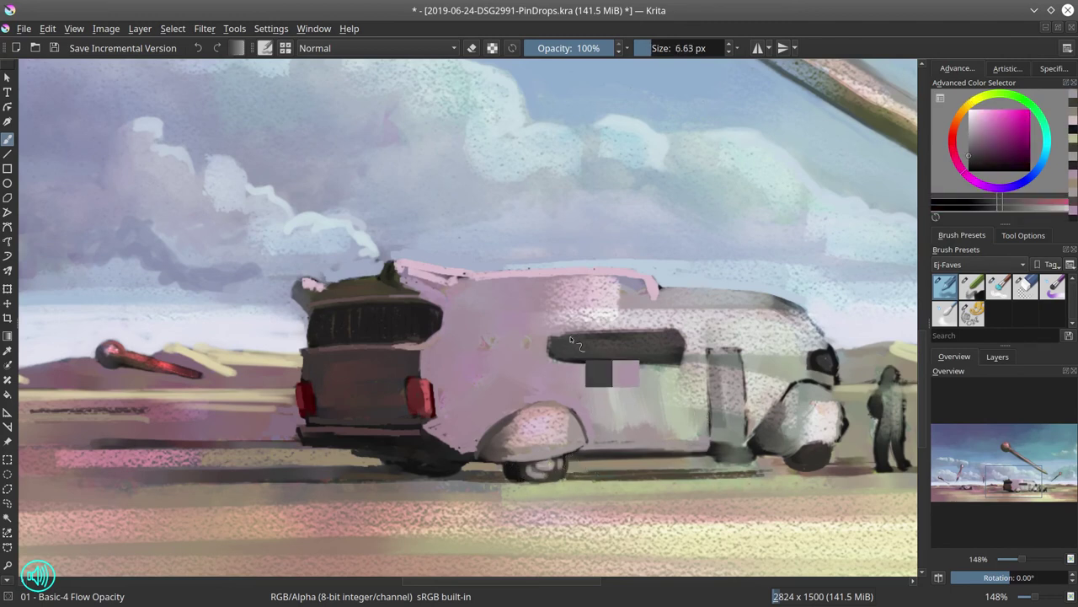
left_click(564, 350, "ctrl")
left_click(682, 344, "ctrl")
left_click(628, 362, "ctrl")
key("bracketright")
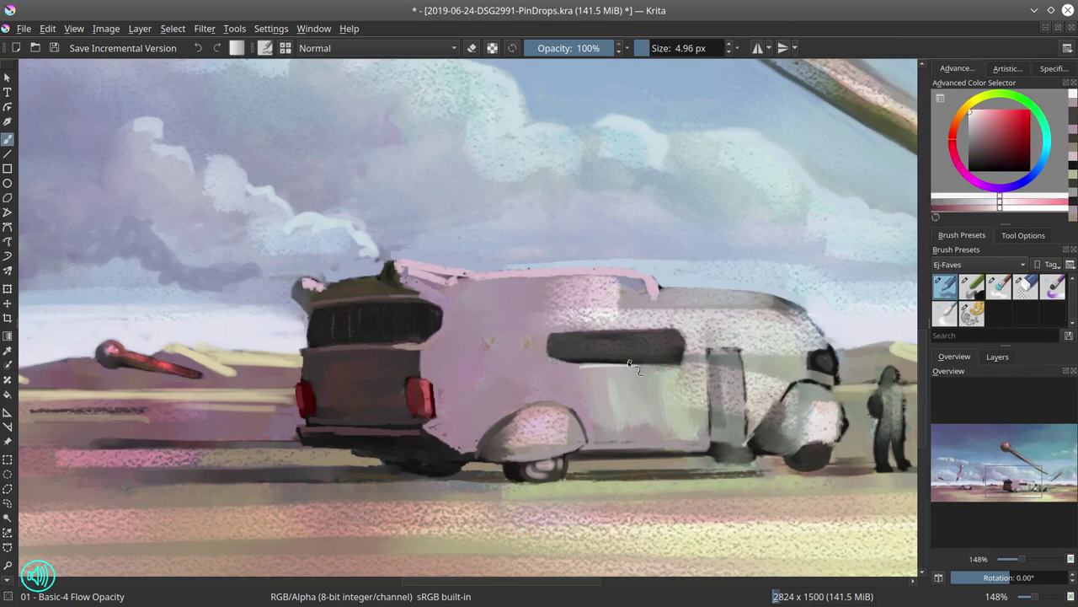
Pick darker olive tones for the rear wheel with a smaller brush.
left_click(590, 431, "ctrl")
left_click(530, 485, "ctrl")
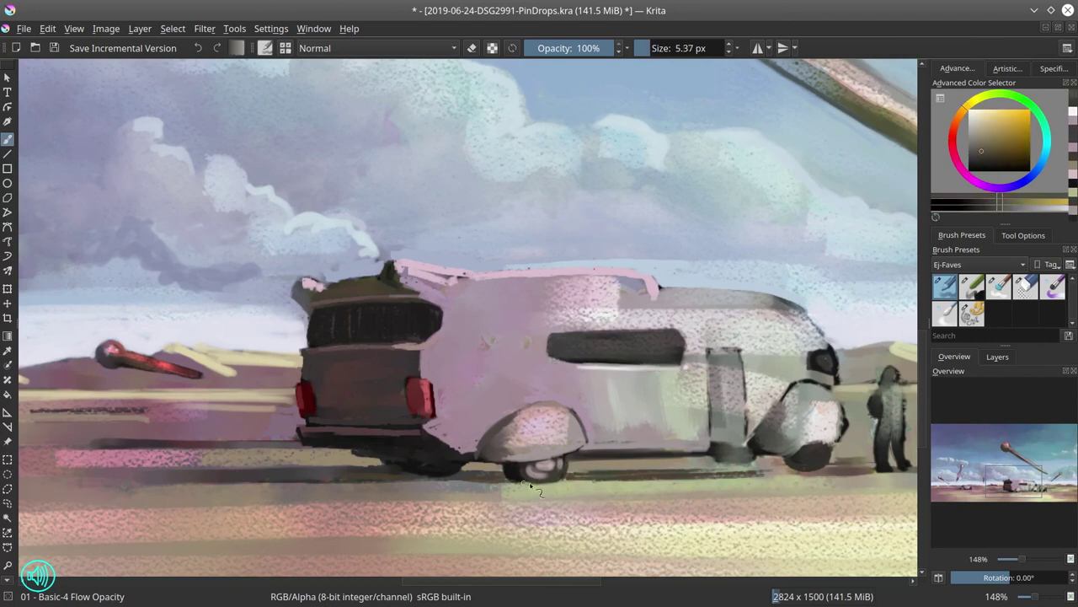
left_click(556, 465, "ctrl")
key("bracketleft")
key("bracketleft")
left_click(516, 449, "ctrl")
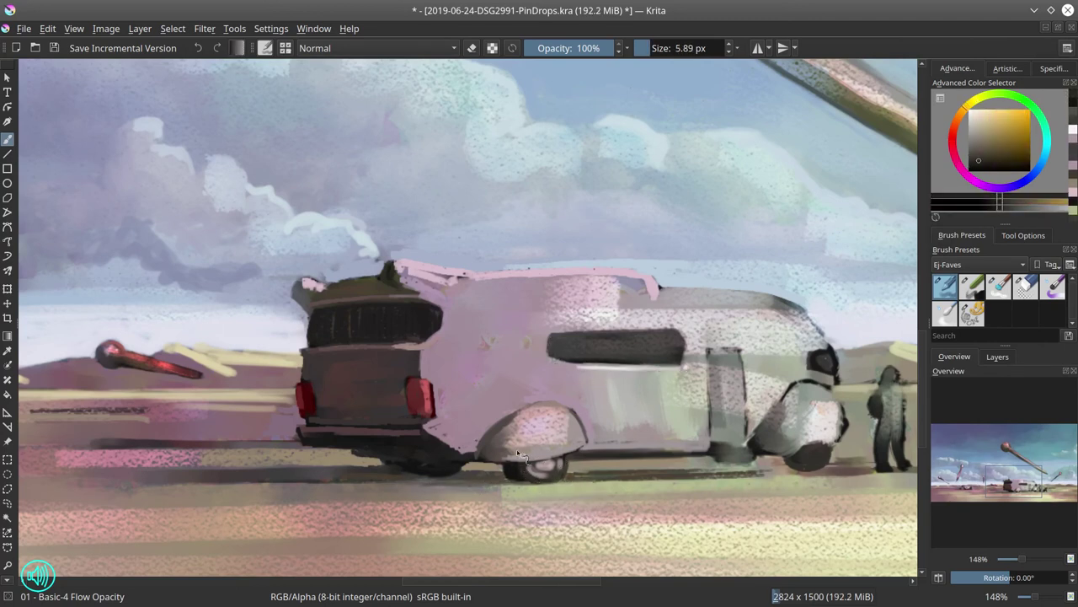
Paint light strokes under the van's door using greens sampled from the van.
left_click_drag(747, 363, 615, 375)
left_click(615, 375, "ctrl")
left_click(608, 392, "ctrl")
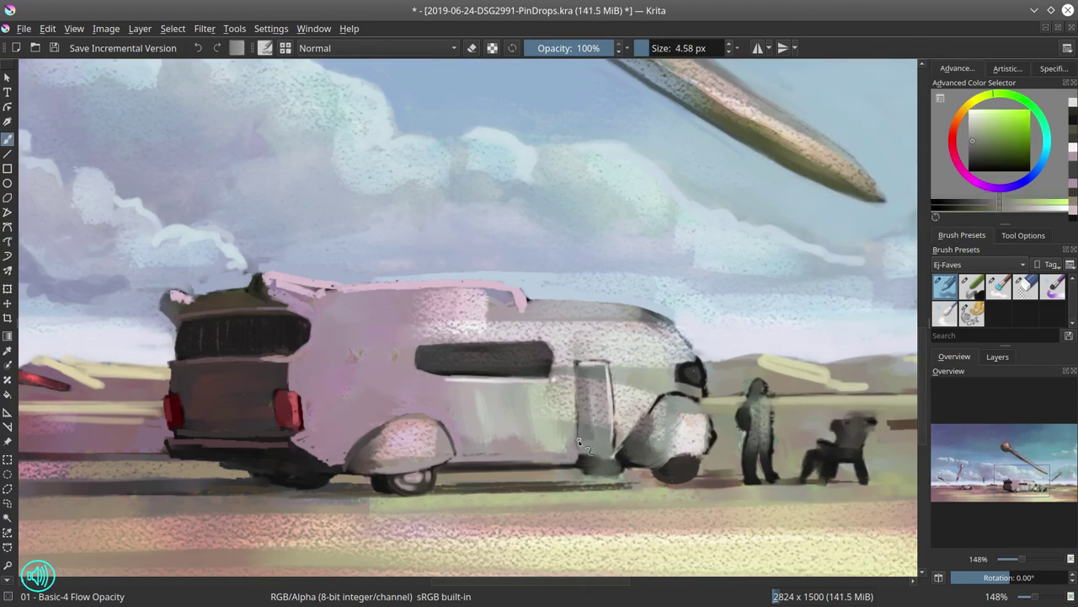
left_click(591, 476, "ctrl")
key("bracketright")
left_click(617, 470, "ctrl")
mouse_move(590, 464)
left_mouse_down()
mouse_move(627, 468)
mouse_move(628, 448)
mouse_move(620, 453)
mouse_move(629, 444)
mouse_move(641, 469)
mouse_move(657, 465)
mouse_move(641, 470)
mouse_move(646, 440)
mouse_move(627, 444)
mouse_move(641, 411)
mouse_move(667, 393)
mouse_move(691, 402)
mouse_move(703, 394)
mouse_move(709, 407)
mouse_move(691, 379)
left_mouse_up()
left_click(628, 465, "ctrl")
Paint grey over the front fender and light yellow highlights near the headlight.
left_click(639, 470, "ctrl")
key("bracketright")
key("bracketright")
key("bracketright")
key("bracketright")
left_click(670, 451, "ctrl")
key("bracketleft")
key("bracketleft")
left_click(662, 403, "ctrl")
left_click(679, 395, "ctrl")
left_click(714, 391, "ctrl")
Paint a grey-blue stroke along the trailer front.
left_click(689, 375, "ctrl")
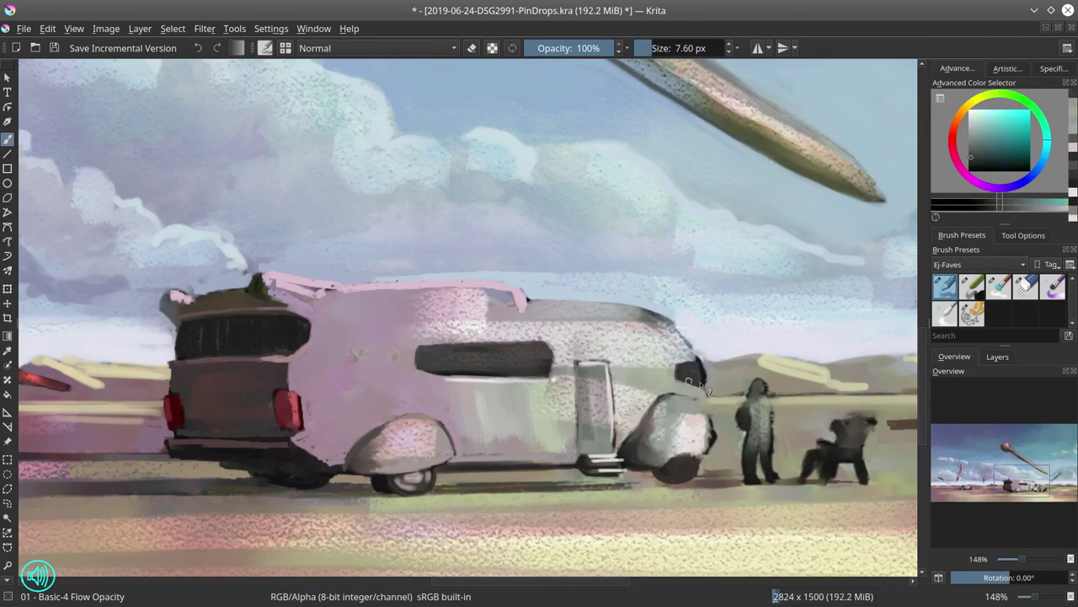
left_click(695, 369, "ctrl")
key("bracketleft")
key("bracketleft")
left_click_drag(678, 327, 702, 358)
left_click(700, 350, "ctrl")
key("bracketright")
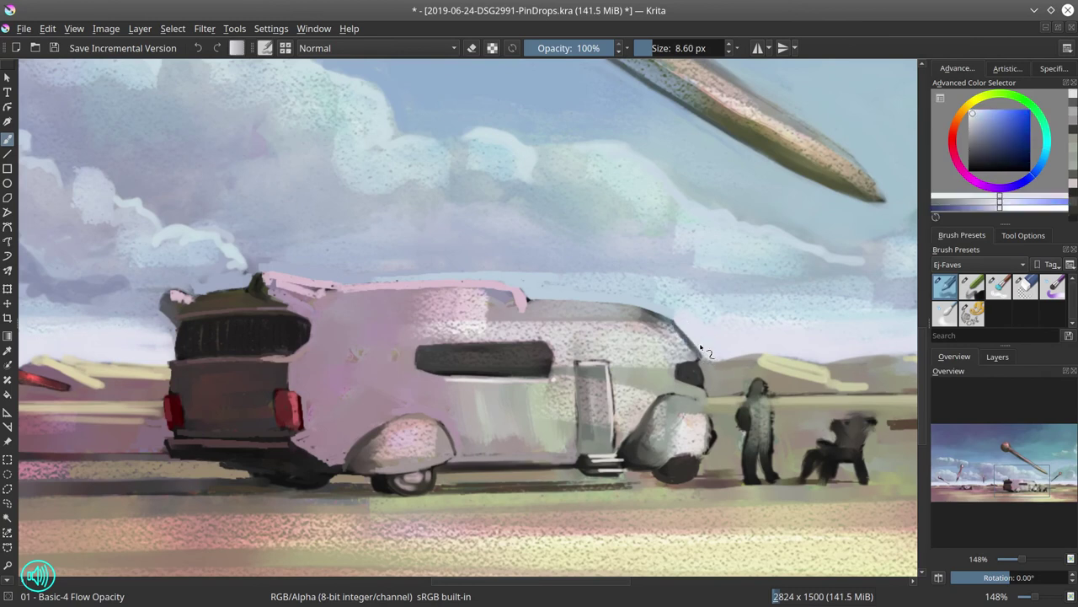
Repaint the front wheel in pink and warm tones with a smaller brush.
left_click(692, 468, "ctrl")
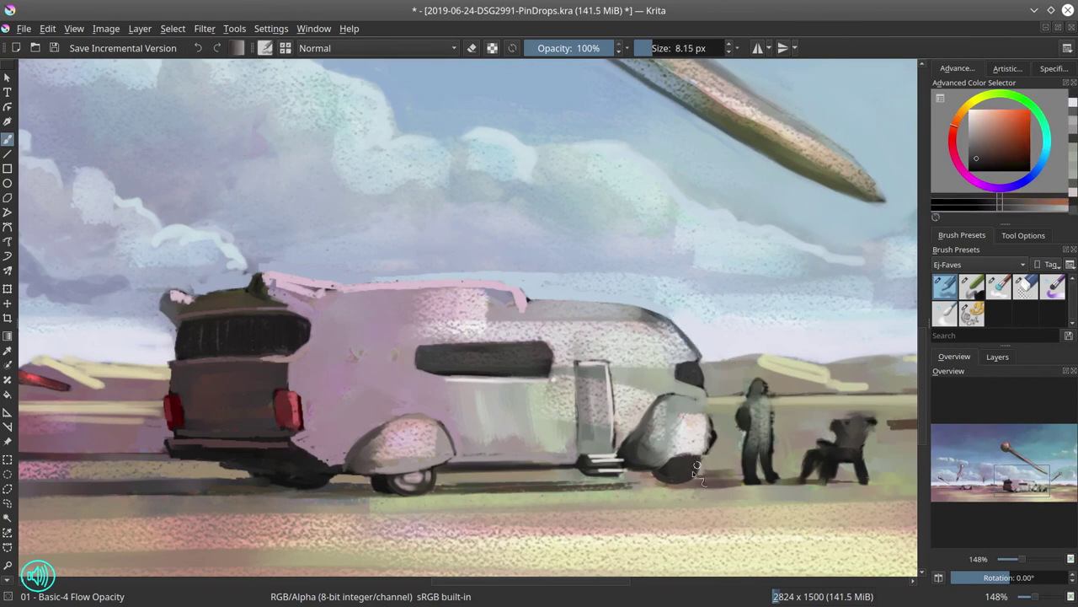
left_click(693, 471, "ctrl")
key("bracketleft")
left_click(711, 426, "ctrl")
left_click(714, 419, "ctrl")
key("bracketleft")
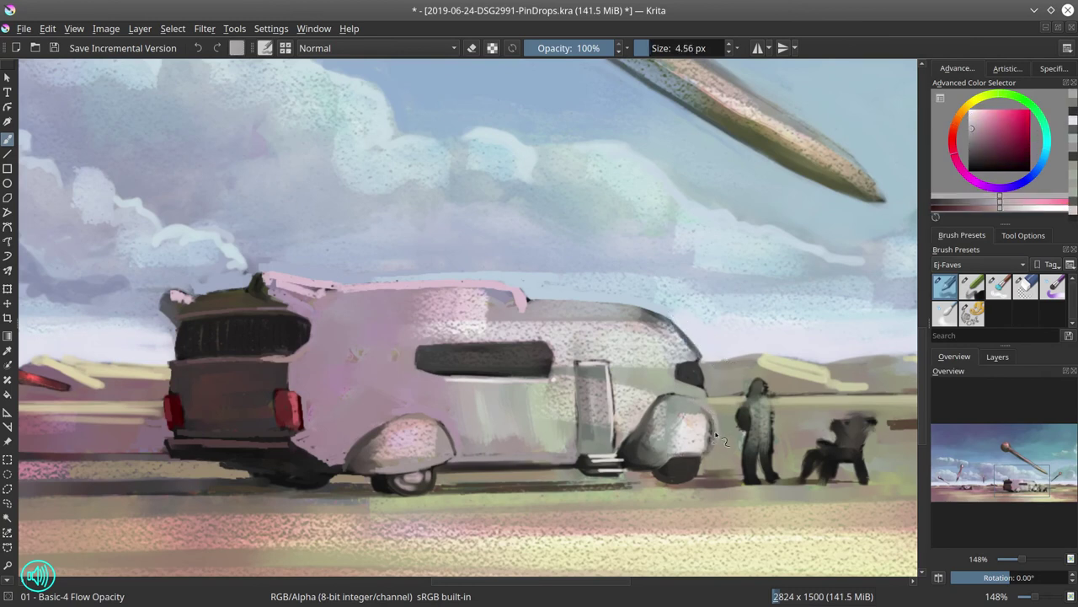
left_click(716, 434, "ctrl")
mouse_move(712, 425)
left_mouse_down()
mouse_move(656, 457)
mouse_move(678, 480)
left_mouse_up()
left_click(708, 451, "ctrl")
key("bracketright")
key("bracketright")
Paint a dark shadow under the van's side using blue-grey and near-black tones.
left_click(539, 482, "ctrl")
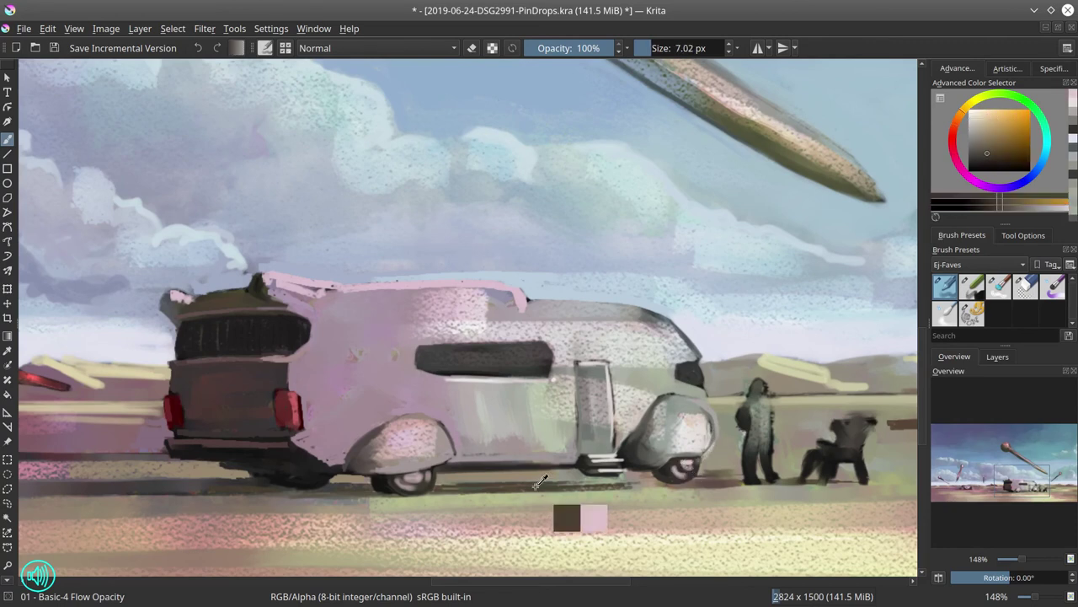
mouse_move(539, 482)
left_mouse_down()
mouse_move(699, 488)
mouse_move(585, 479)
left_mouse_up()
left_click(306, 474, "ctrl")
key("bracketright")
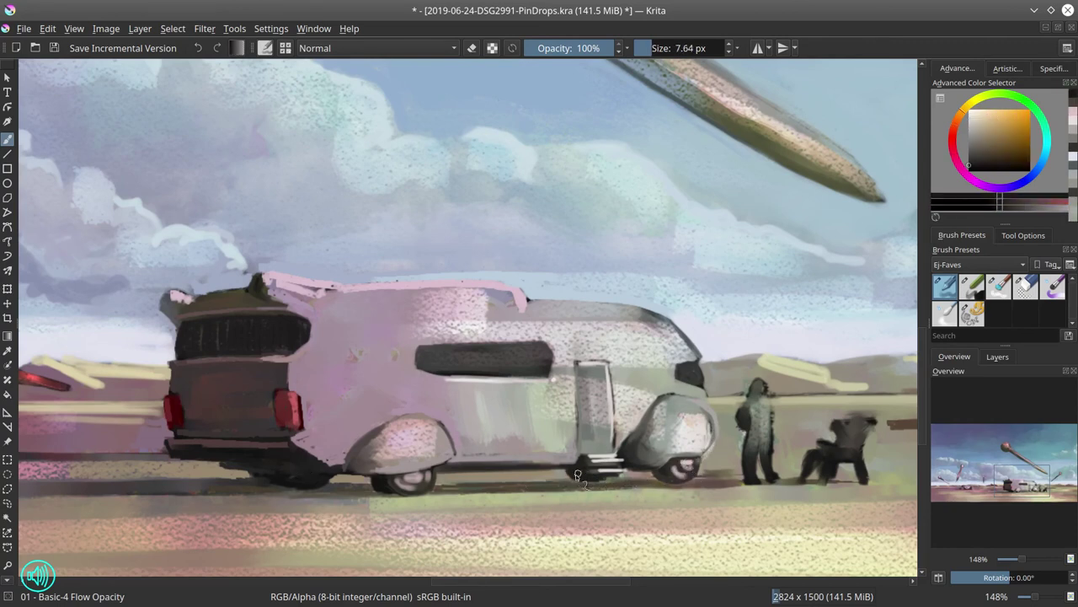
left_click(312, 489, "ctrl")
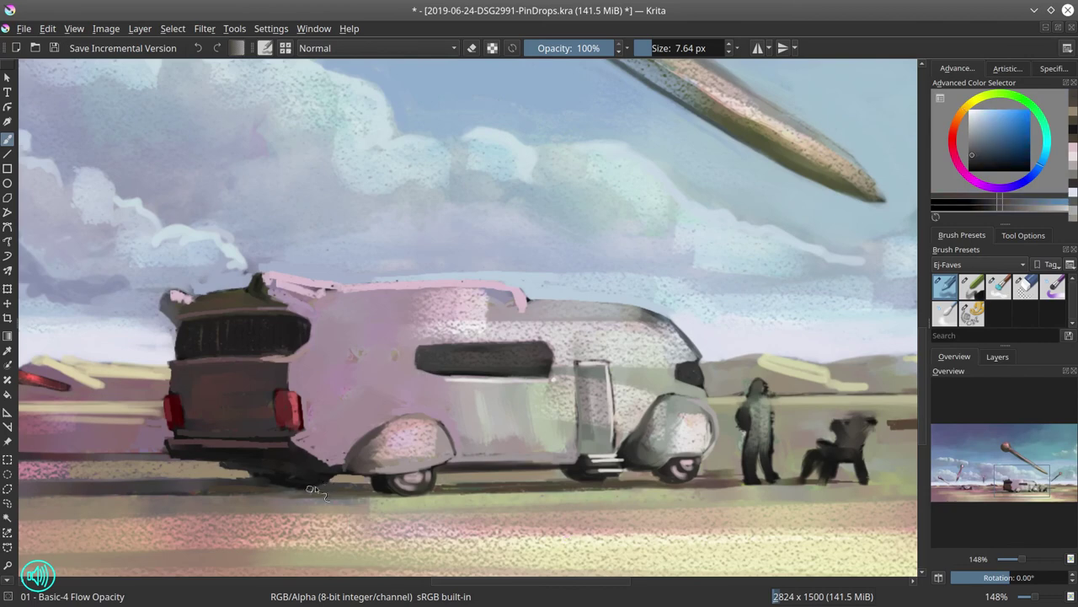
left_click(353, 488, "ctrl")
left_click(574, 466, "ctrl")
left_click(635, 472, "ctrl")
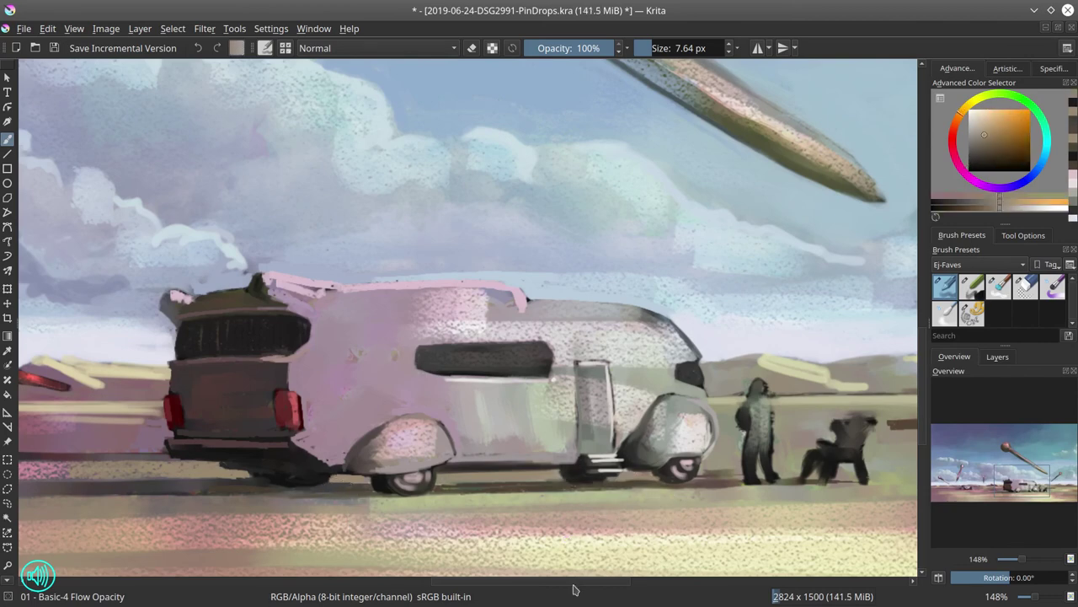
left_click(565, 475, "ctrl")
left_click(678, 341, "ctrl")
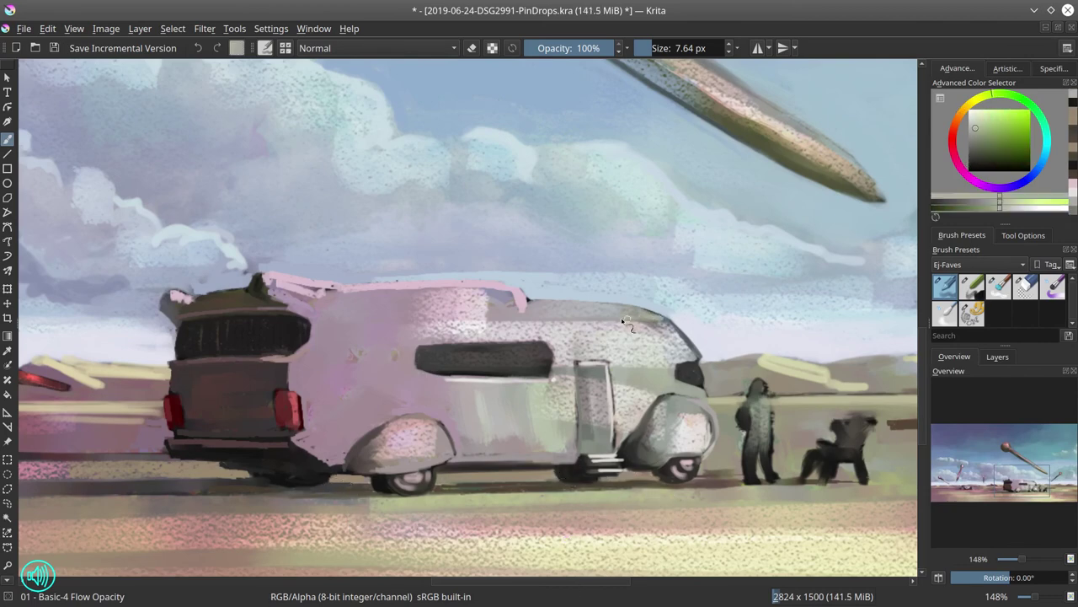
left_click_drag(831, 442, 603, 413)
Save the painting to PinDrops.kra.
left_click(55, 47)
left_click(482, 437, "ctrl")
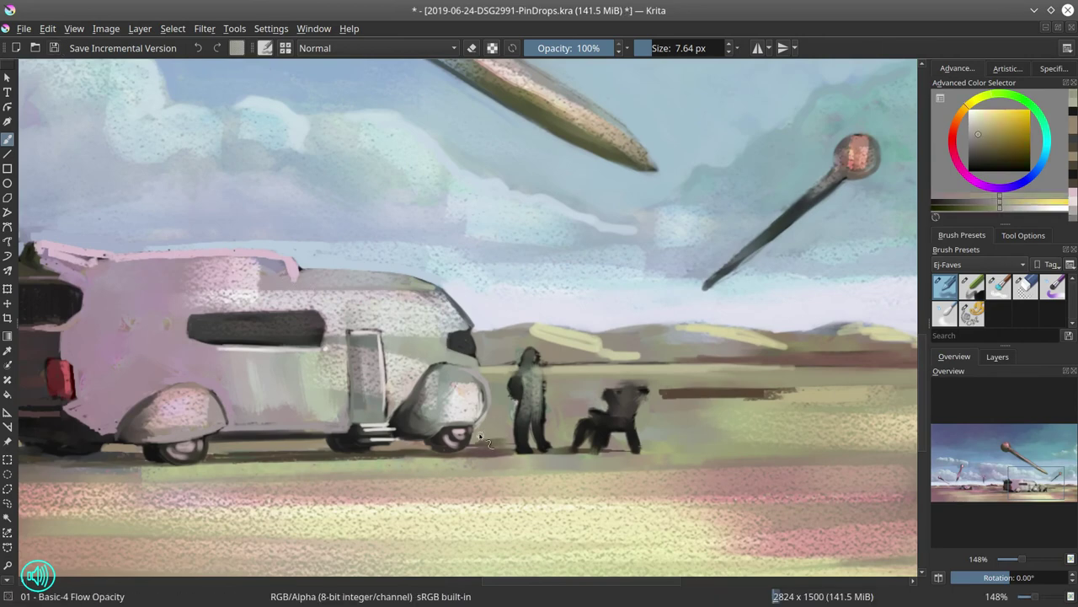
left_click(508, 480, "ctrl")
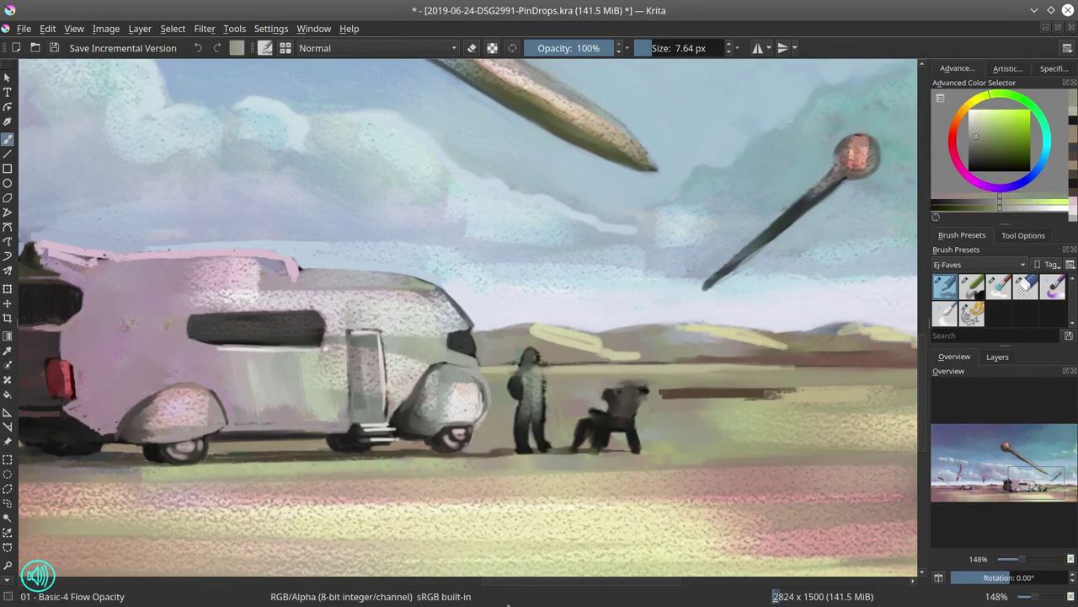
key("ctrl+s")
Zoom out to 17% and back, then paint a dark cyan stroke on the trailer door.
scroll(484, 396, "down", 10)
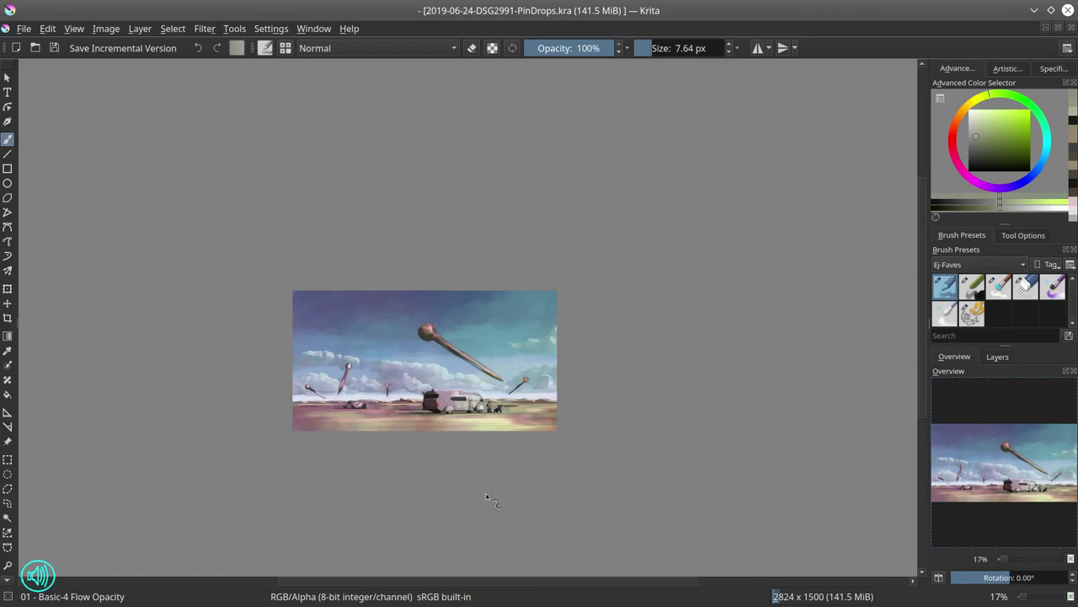
scroll(459, 421, "up", 10)
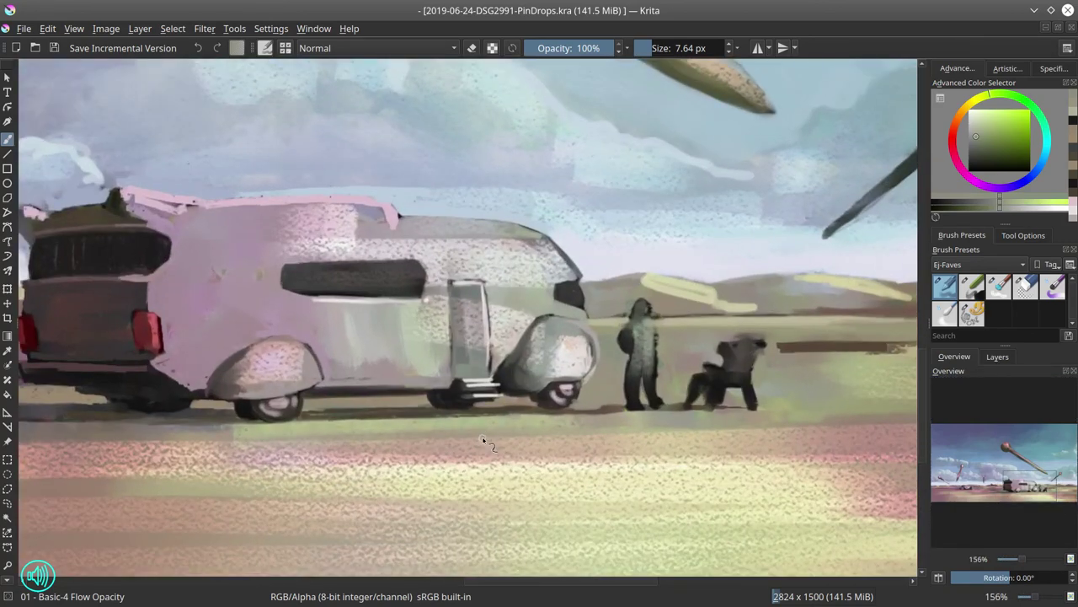
left_click(470, 295, "ctrl")
left_click_drag(448, 288, 450, 312)
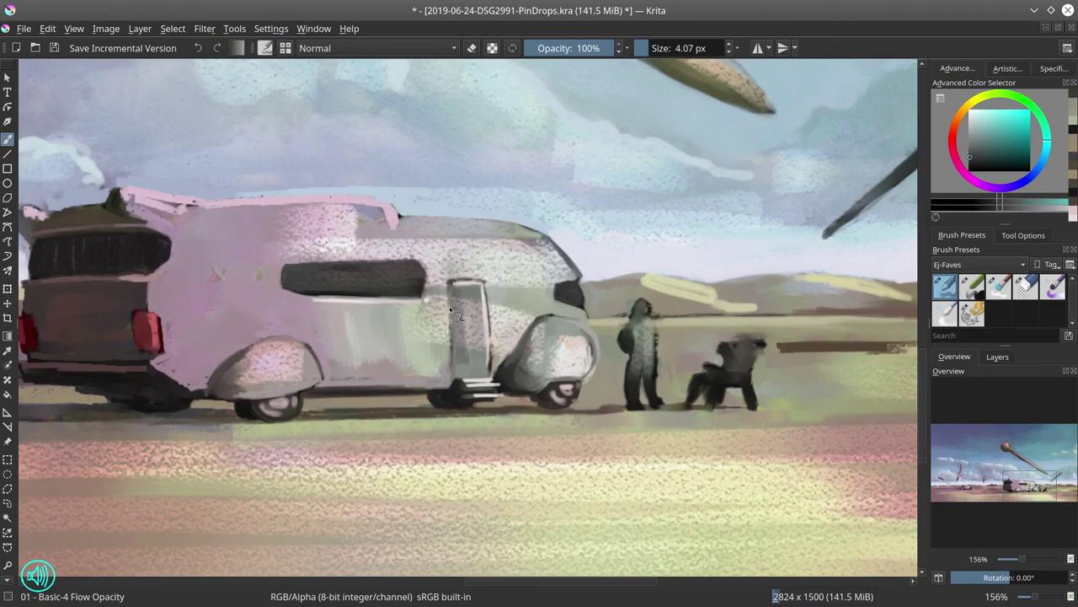
left_click(495, 279, "ctrl")
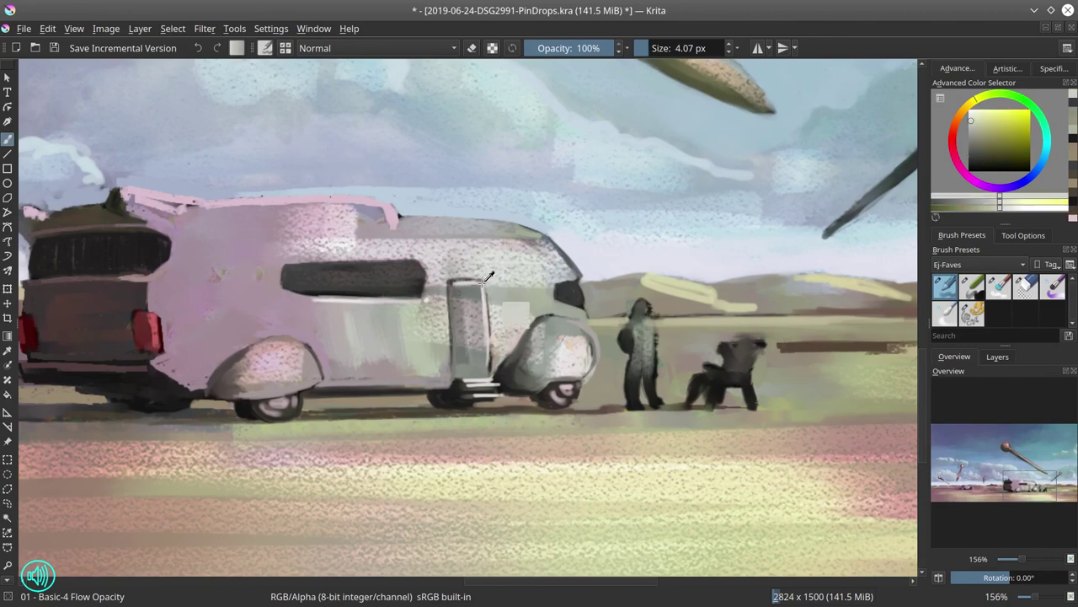
left_click(495, 337, "ctrl")
key("bracketright")
Paint pale yellow light strokes on the standing figure's right side, sampling colours from the painting.
scroll(550, 310, "up", 1)
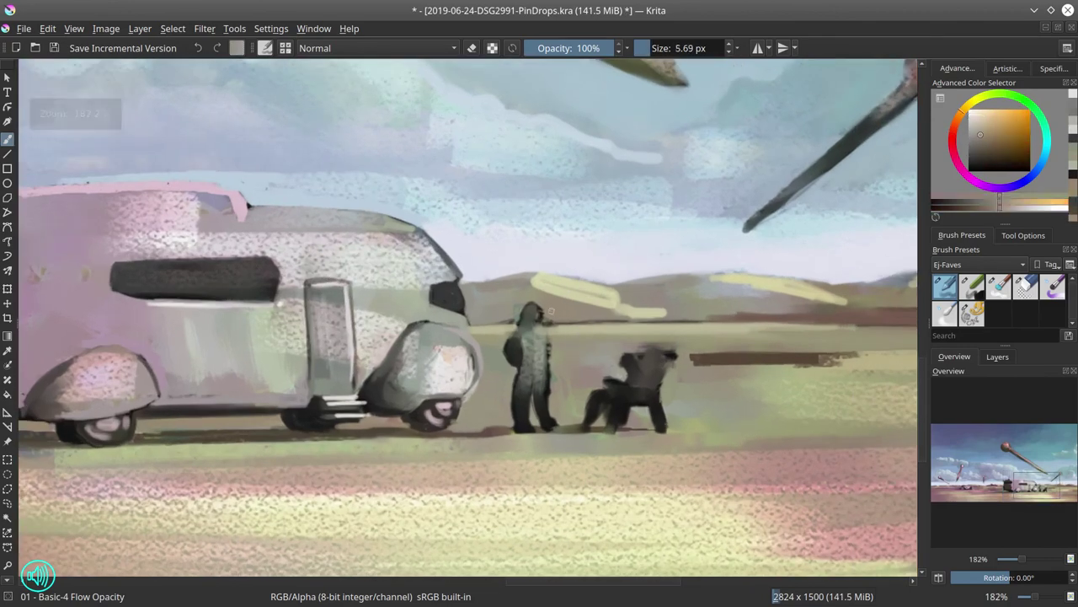
left_click(543, 330, "ctrl")
key("bracketleft")
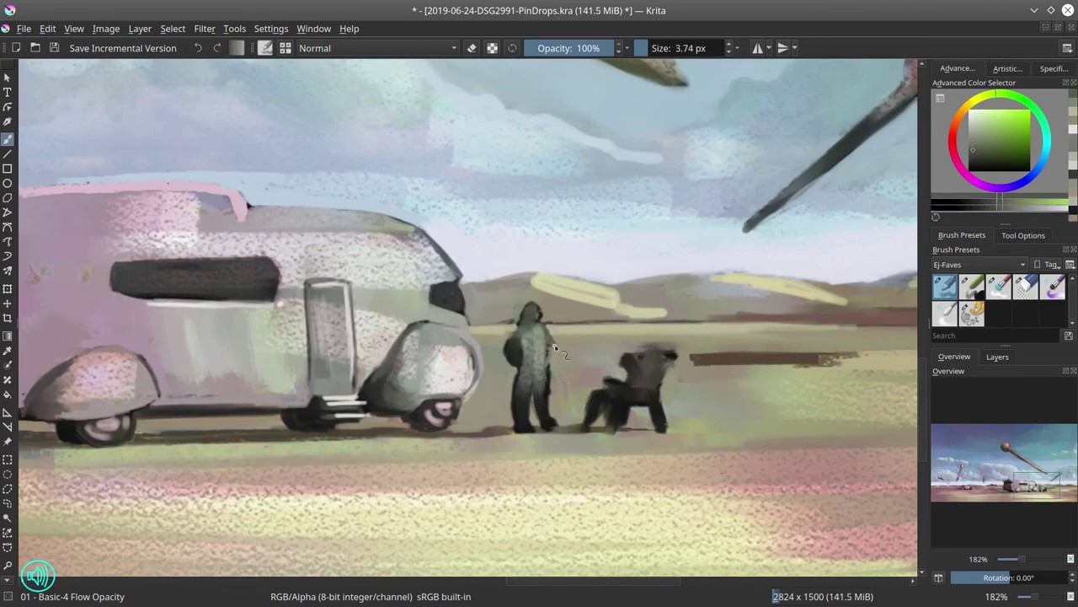
left_click(555, 347, "ctrl")
key("bracketright")
mouse_move(549, 377)
left_mouse_down()
mouse_move(550, 419)
mouse_move(532, 394)
left_mouse_up()
key("bracketleft")
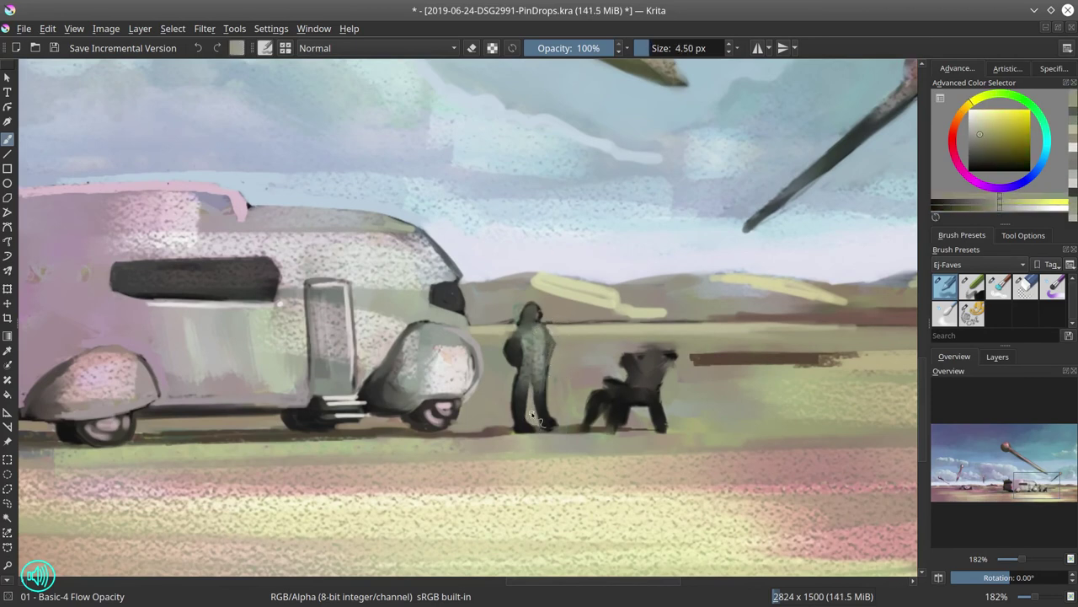
left_click(531, 415, "ctrl")
key("bracketright")
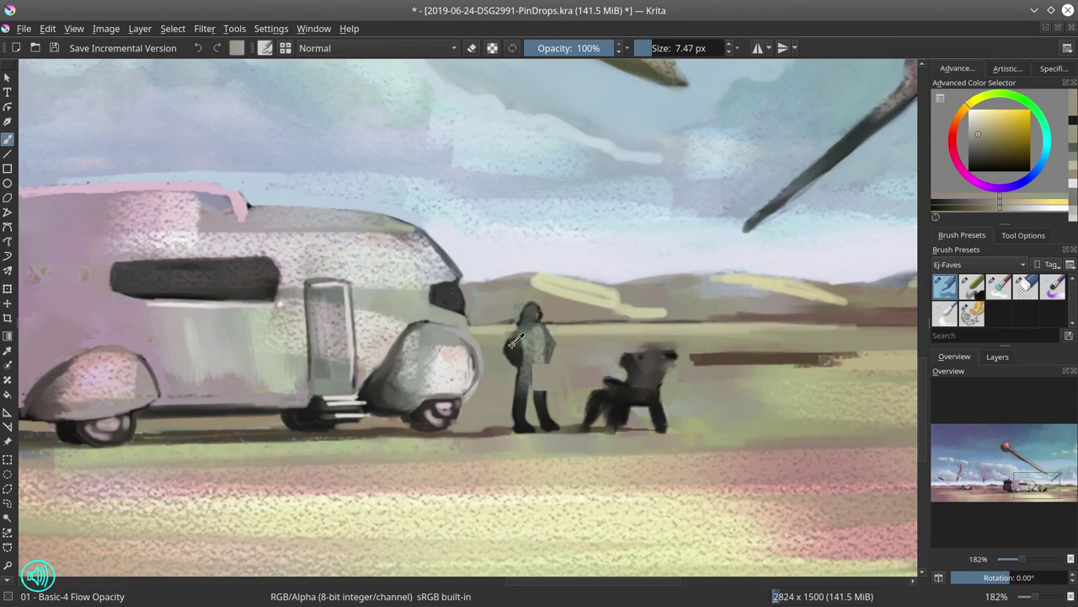
left_click(514, 330, "ctrl")
Dab greenish tones onto the standing figure and touch up its edge with a small brush.
key("bracketleft")
left_click(530, 310, "ctrl")
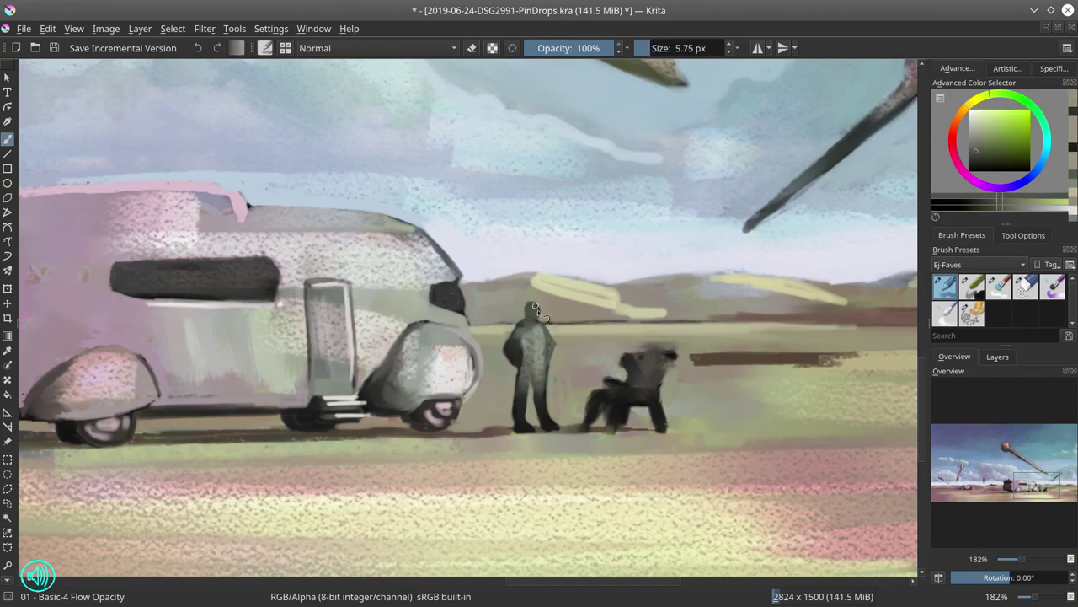
left_click(510, 389, "ctrl")
key("bracketright")
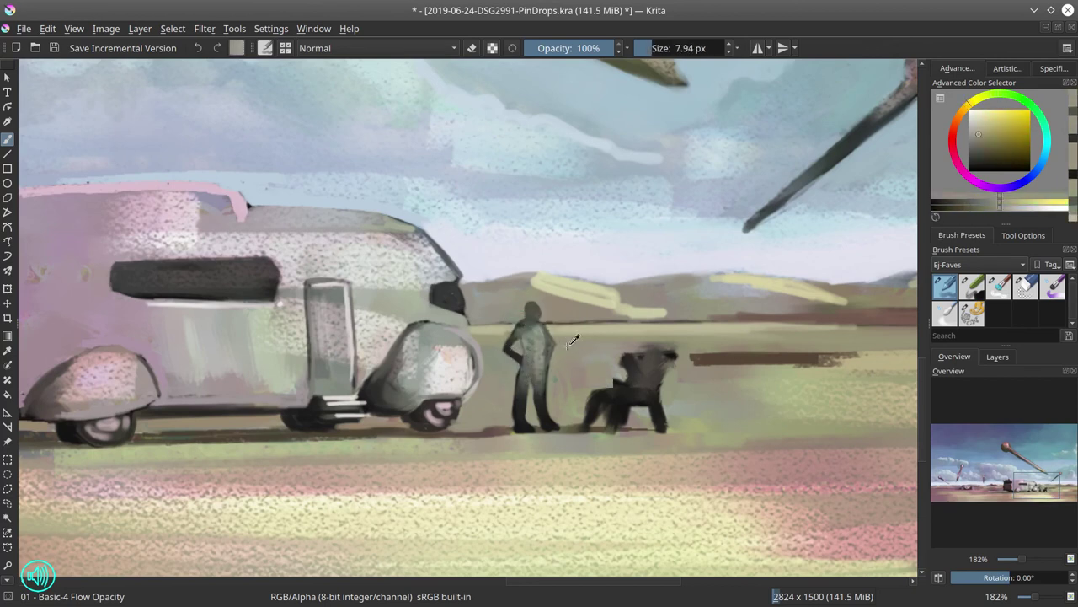
left_click(573, 339, "ctrl")
key("bracketleft")
left_click(551, 392, "ctrl")
left_click(559, 354, "ctrl")
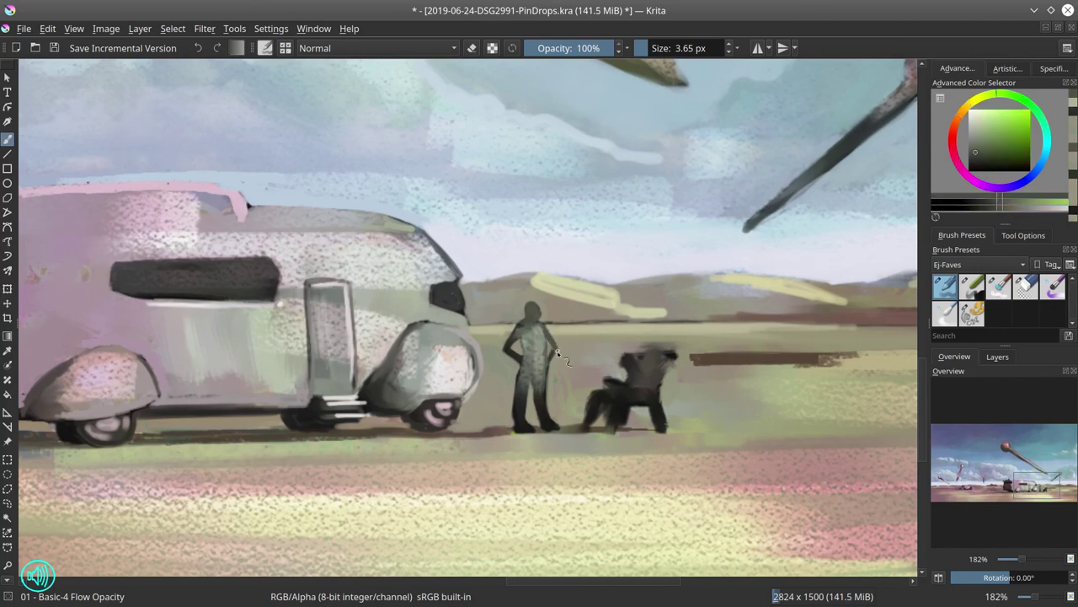
key("bracketright")
Dab light ground colour near the seated figure and paint its legs near-black.
left_click(628, 358, "ctrl")
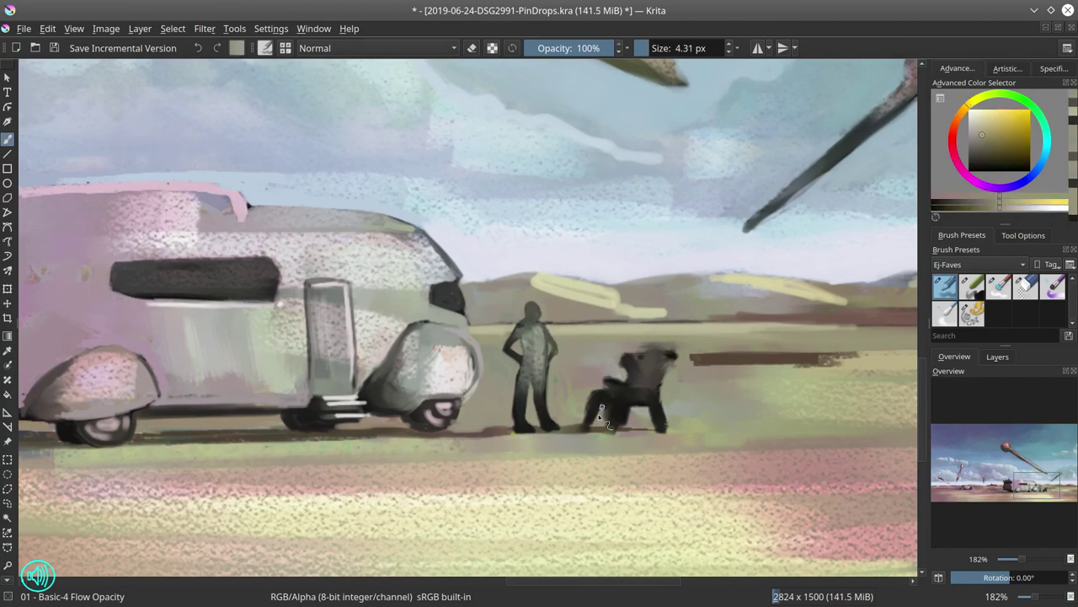
left_click(598, 413, "ctrl")
left_click(586, 398, "ctrl")
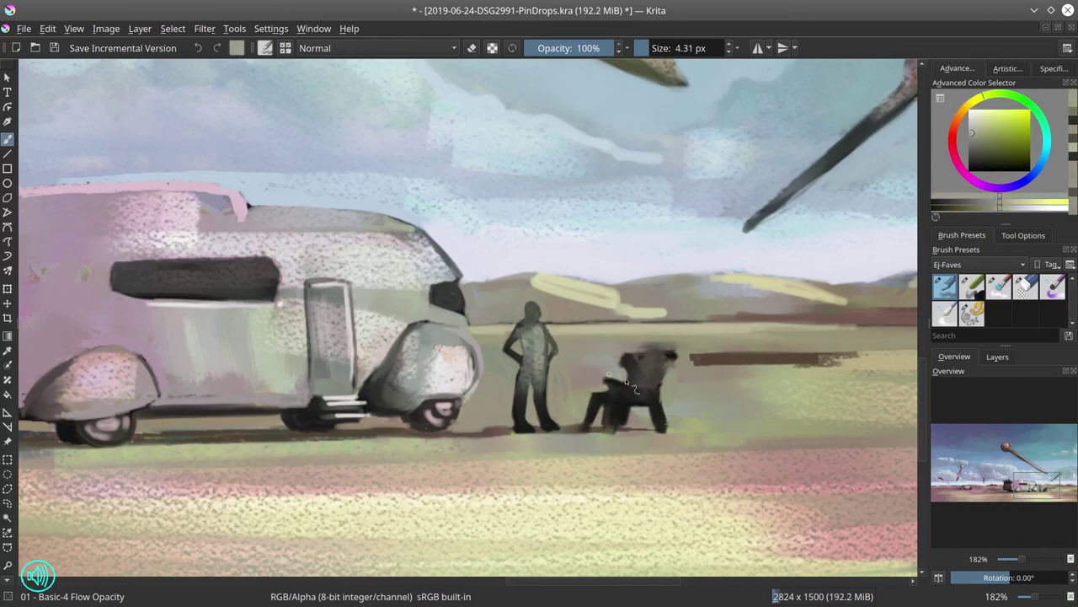
left_click(608, 396, "ctrl")
left_click_drag(577, 421, 625, 436)
left_click(661, 404, "ctrl")
Add a muted green stroke, darken the seated figure's head and shoulders, and touch up its leg.
left_click(615, 383, "ctrl")
key("bracketleft")
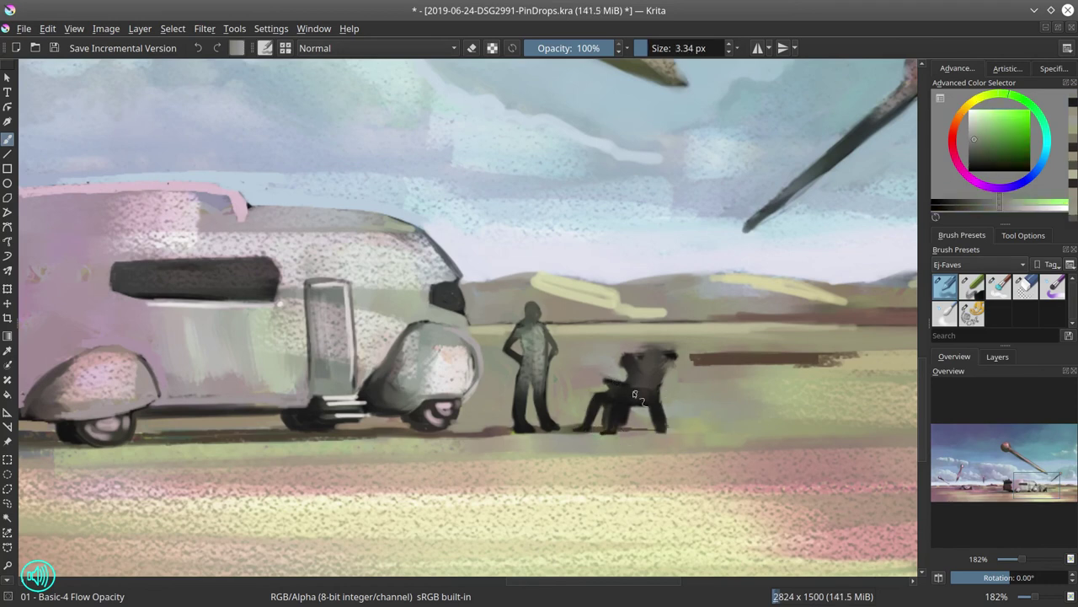
left_click_drag(607, 380, 622, 401)
left_click(641, 362, "ctrl")
left_click_drag(638, 361, 666, 383)
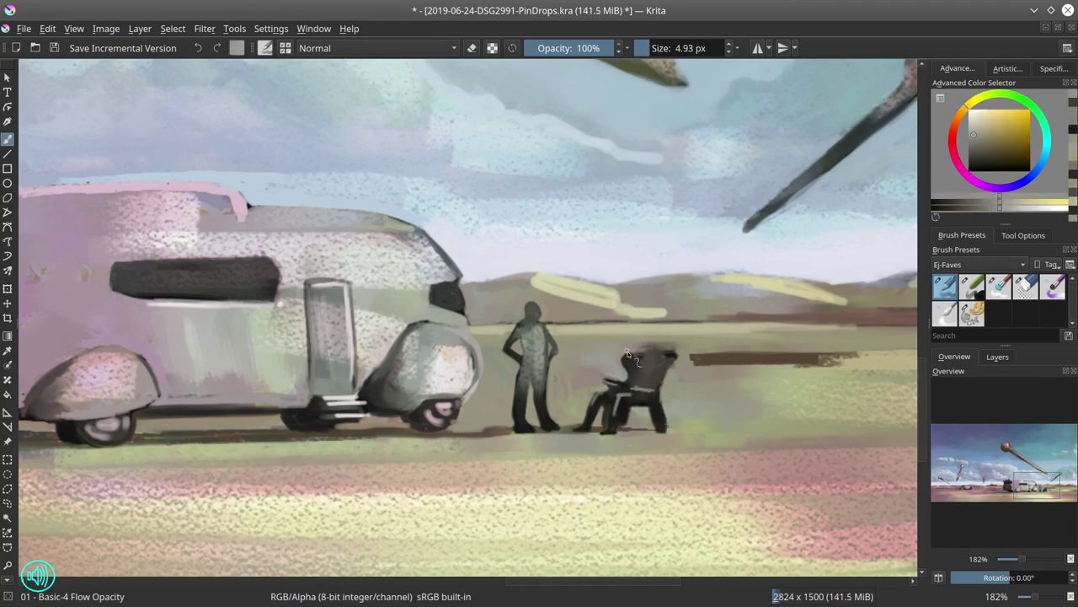
key("bracketright")
left_click(659, 341, "ctrl")
key("bracketleft")
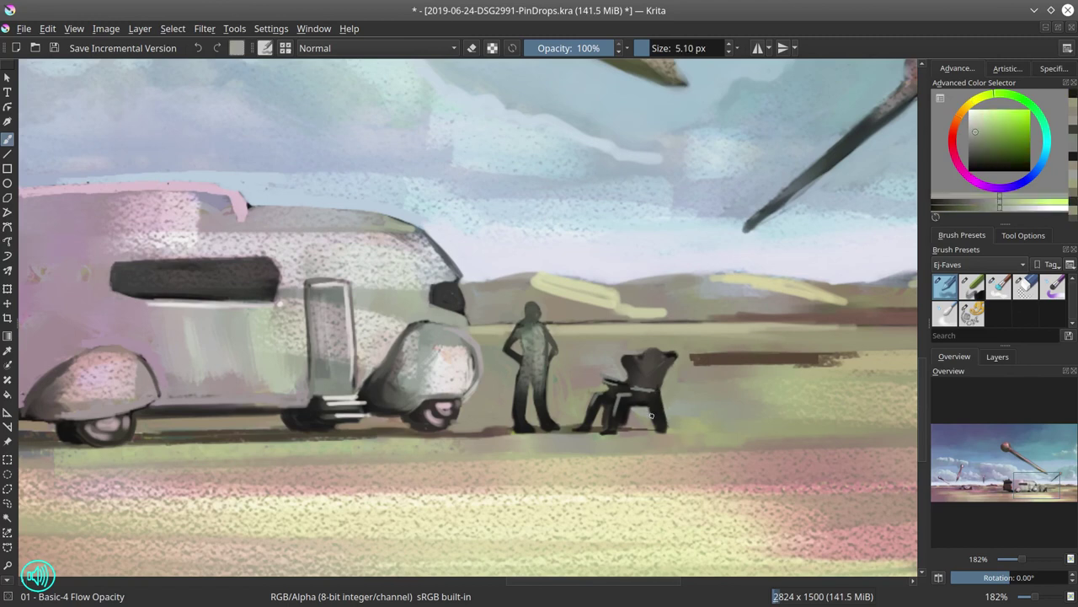
mouse_move(666, 404)
left_mouse_down()
mouse_move(646, 428)
mouse_move(641, 401)
mouse_move(606, 411)
mouse_move(636, 403)
mouse_move(639, 415)
mouse_move(622, 438)
left_mouse_up()
Paint light yellow and grey between the chair legs and around the seated figure.
left_click(640, 402, "ctrl")
left_click(640, 403, "ctrl")
left_click(644, 375, "ctrl")
left_click(649, 454, "ctrl")
key("bracketleft")
left_click(661, 440, "ctrl")
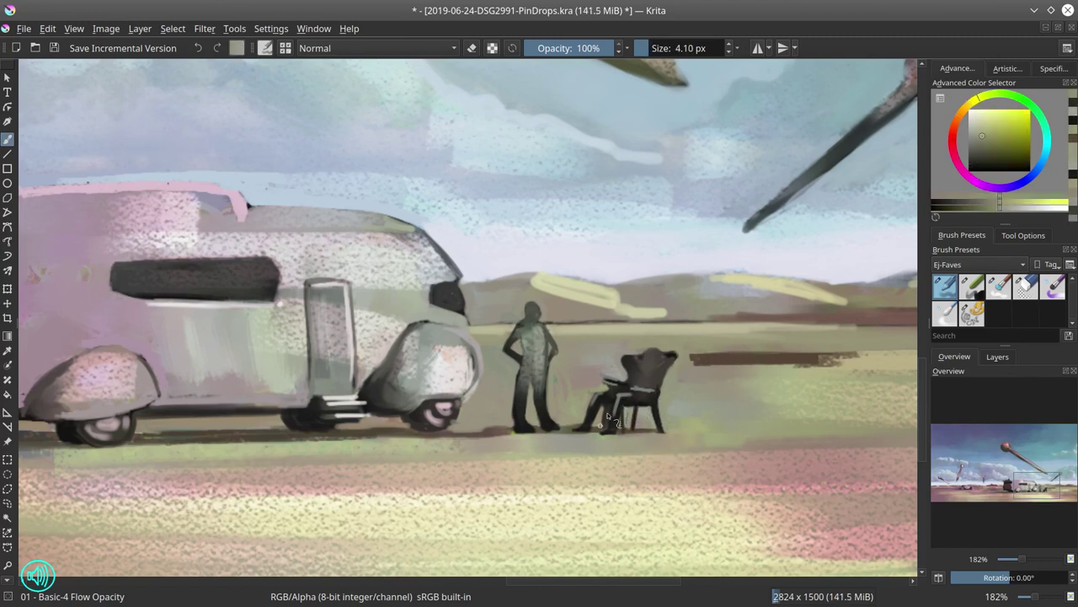
left_click(630, 447, "ctrl")
left_click(590, 513, "ctrl")
left_click(632, 362, "ctrl")
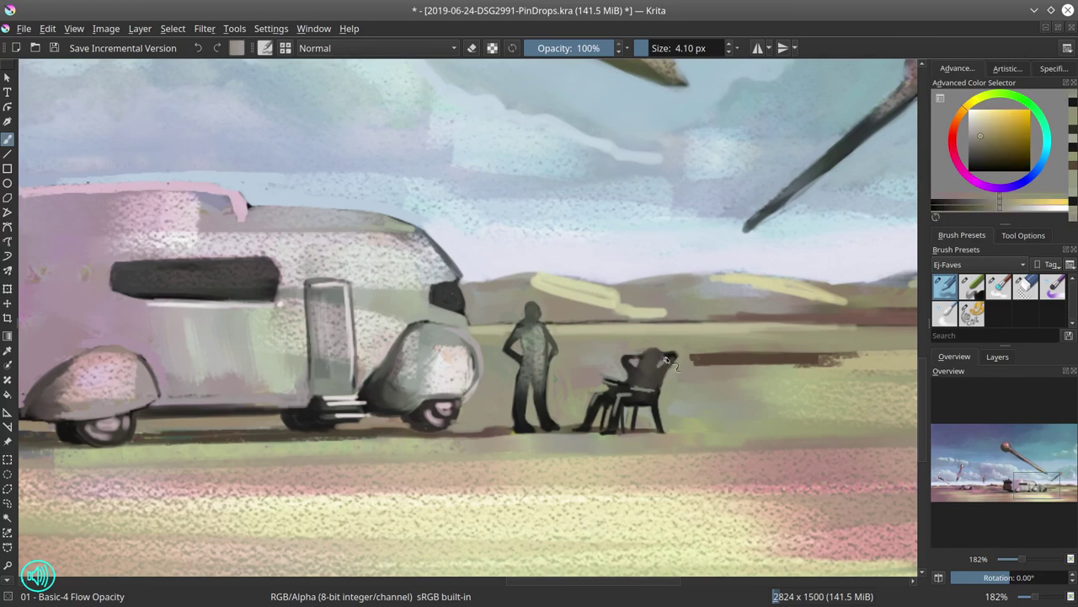
left_click(643, 358, "ctrl")
key("bracketright")
key("bracketright")
left_click(665, 354, "ctrl")
Carve the chair's outline with light paint and refine the seated figure's raised arms.
left_click(666, 352, "ctrl")
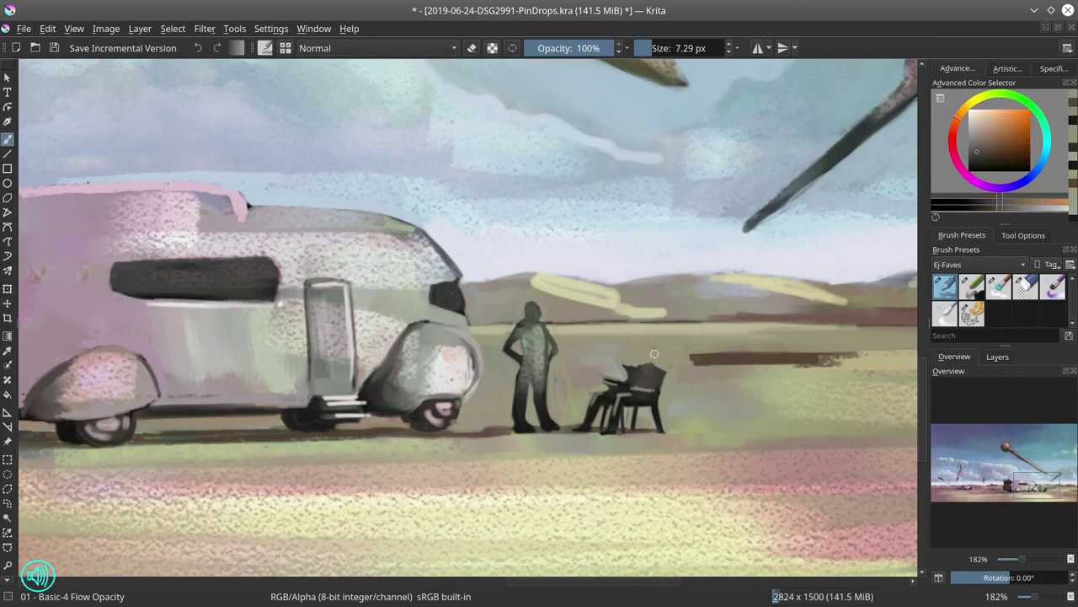
key("bracketleft")
key("bracketleft")
left_click(636, 355, "ctrl")
key("bracketright")
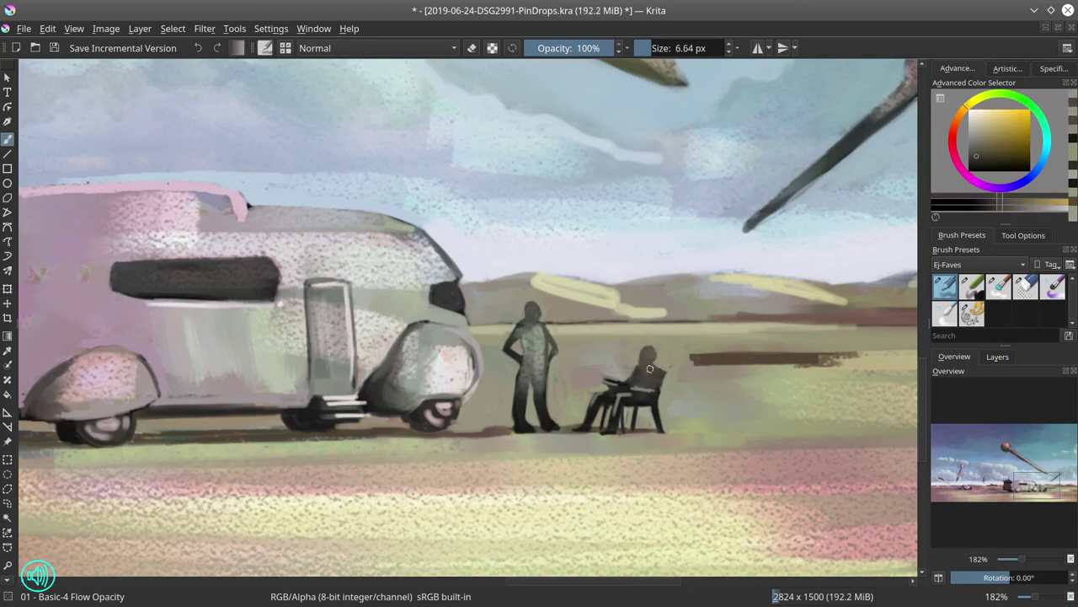
left_click(644, 356, "ctrl")
key("bracketleft")
left_click(655, 359, "ctrl")
key("bracketleft")
left_click(666, 362, "ctrl")
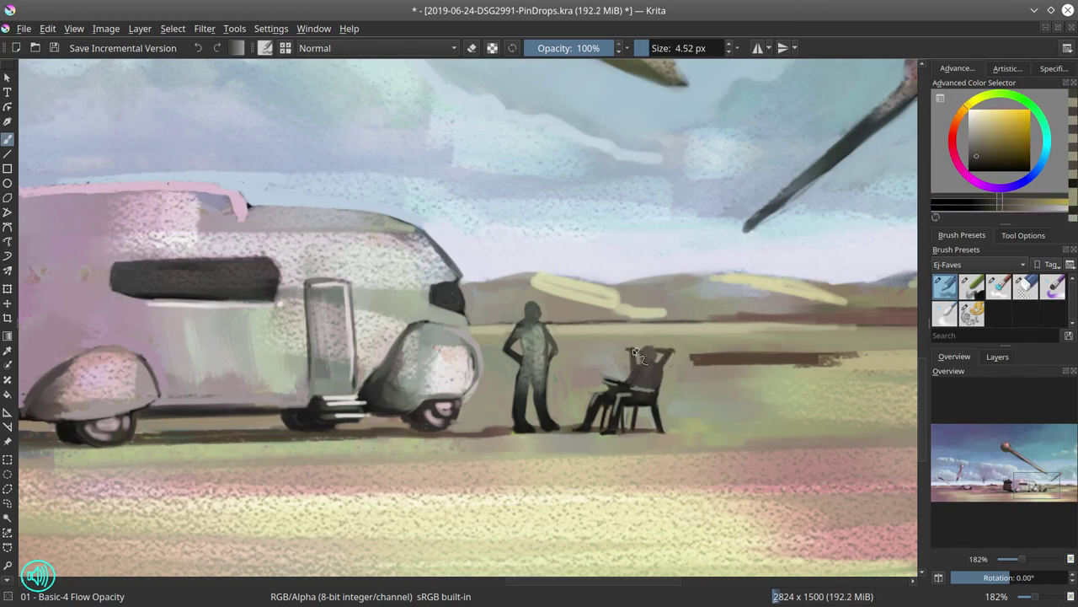
Sample warm orange and brown tones from the seated figure, then fit the whole painting in view.
left_click(637, 354, "ctrl")
left_click(637, 359, "ctrl")
left_click(636, 365, "ctrl")
left_click(636, 372, "ctrl")
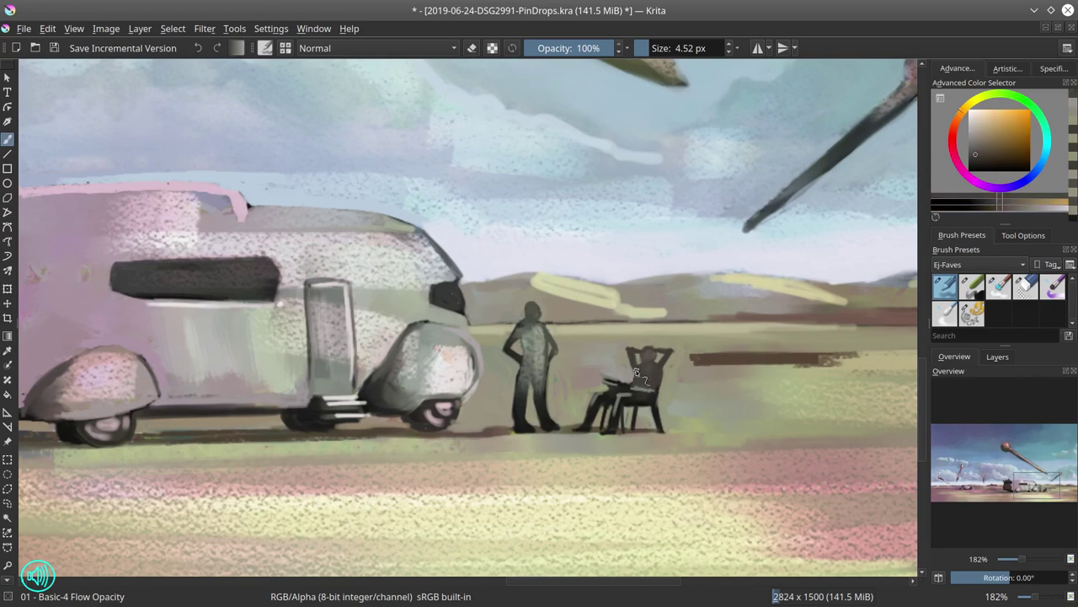
left_click(621, 384, "ctrl")
left_click(641, 350, "ctrl")
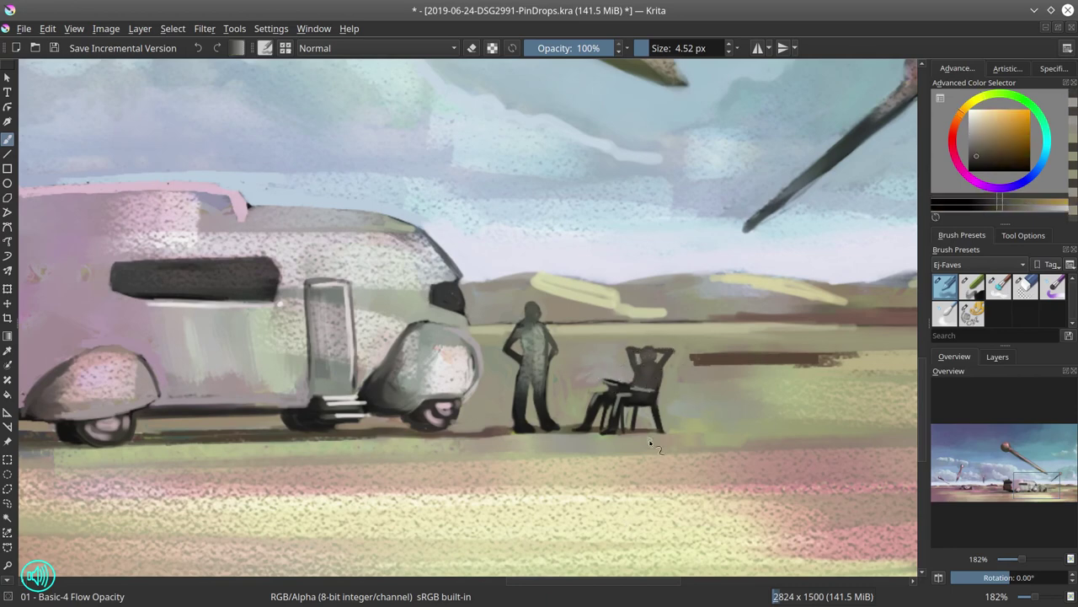
key("minus")
key("minus")
key("minus")
key("minus")
key("minus")
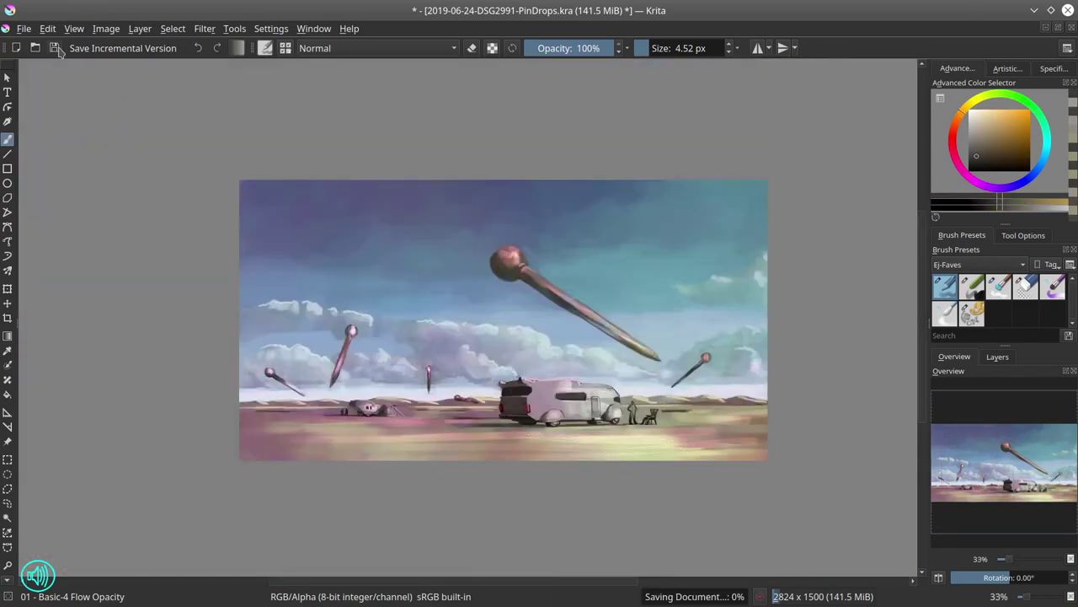
Darken the standing figure's torso and legs with dark green strokes using a small brush.
scroll(642, 428, "up", 5)
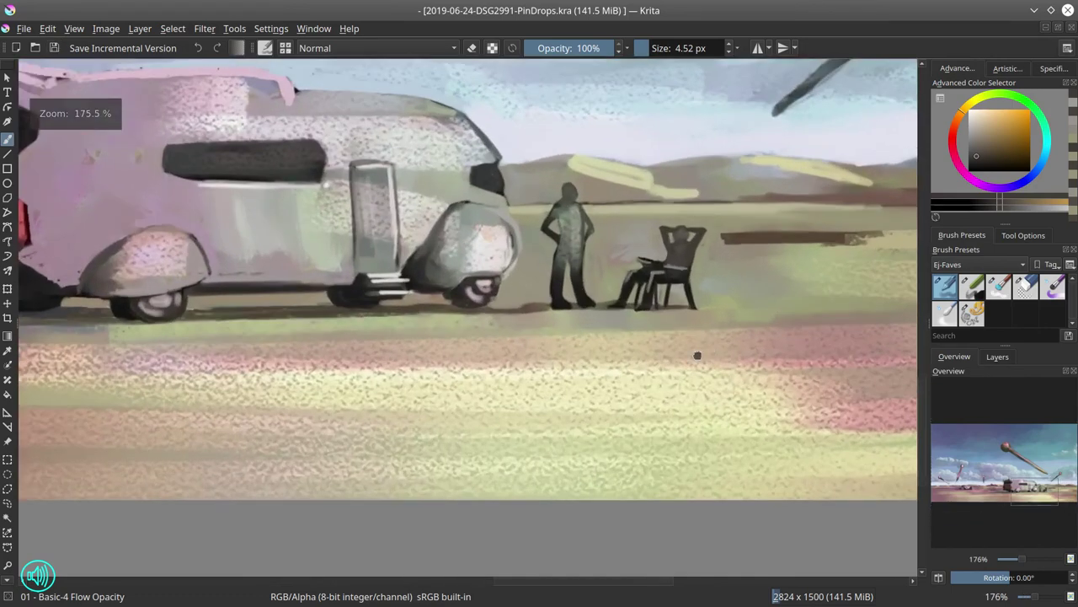
key("bracketleft")
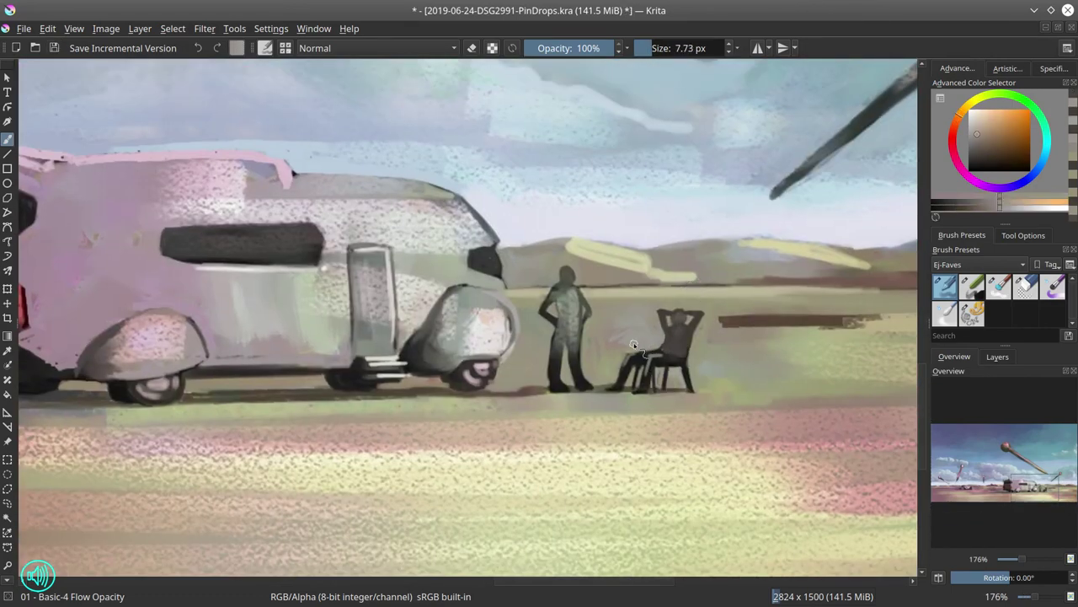
key("bracketleft")
left_click(696, 465, "ctrl")
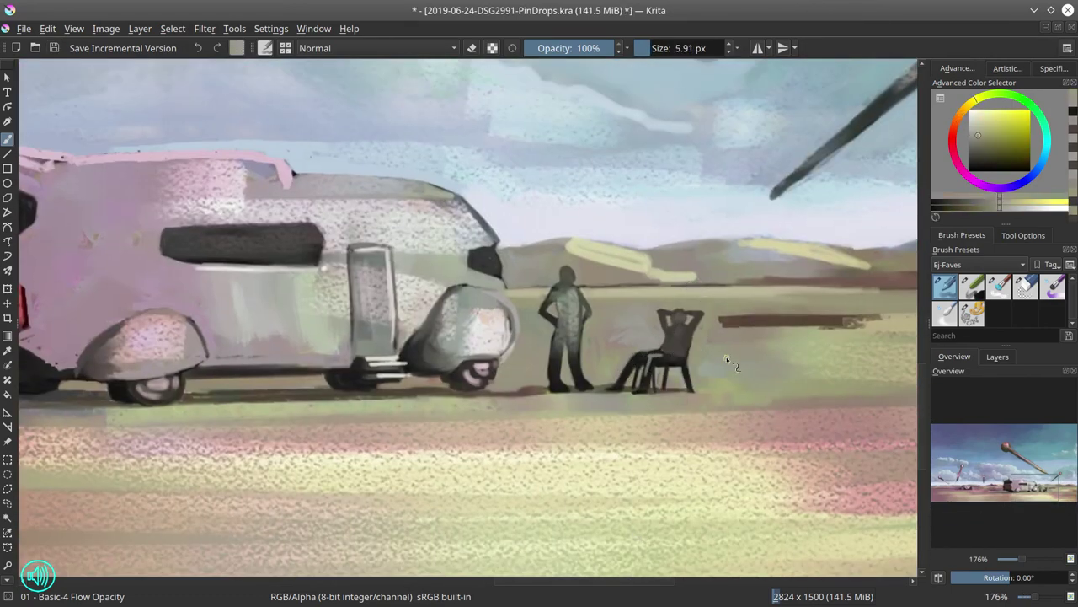
left_click(292, 163, "ctrl")
key("bracketright")
scroll(432, 185, "down", 10)
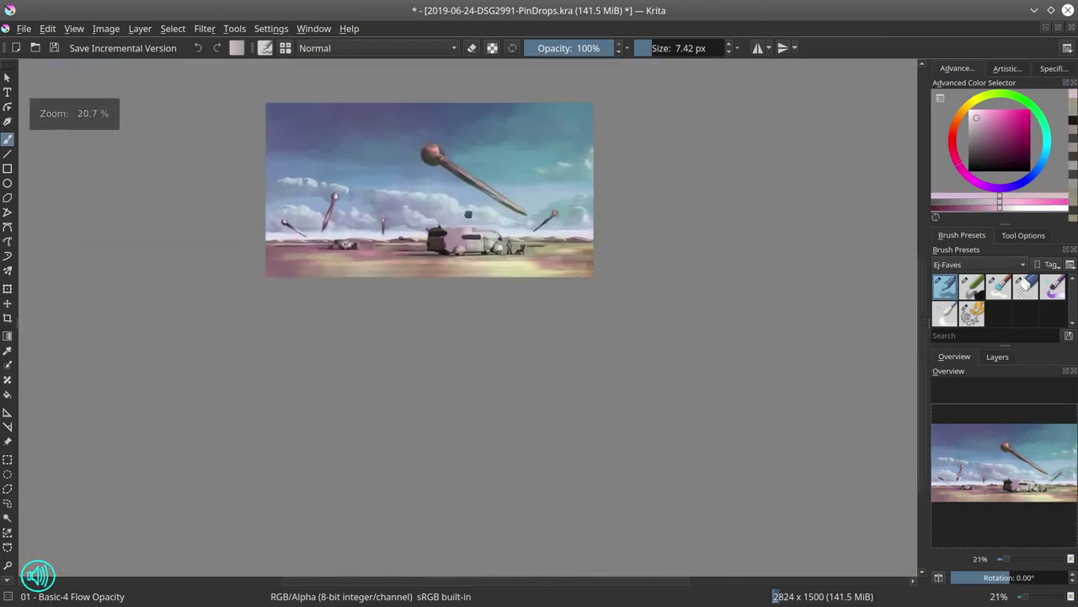
scroll(537, 339, "up", 12)
key("bracketleft")
key("bracketleft")
key("bracketleft")
key("bracketleft")
left_click(464, 270, "ctrl")
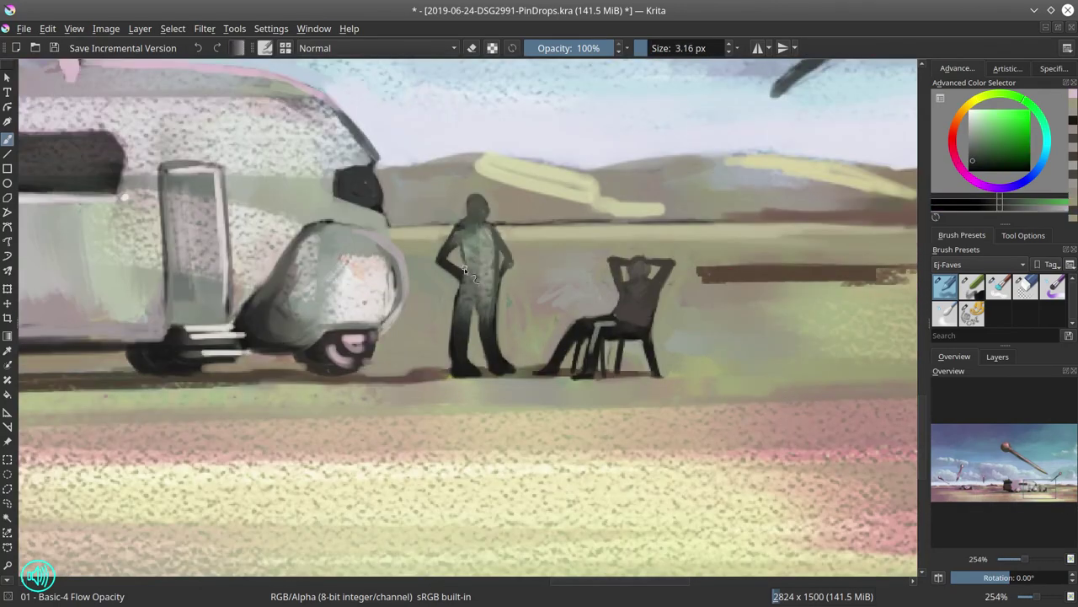
left_click_drag(464, 270, 464, 202)
mouse_move(462, 221)
left_mouse_down()
mouse_move(477, 238)
mouse_move(472, 270)
left_mouse_up()
Zoom out to review the figures and save PinDrops.kra.
left_click(476, 253, "ctrl")
key("minus")
key("minus")
key("minus")
key("minus")
key("minus")
key("minus")
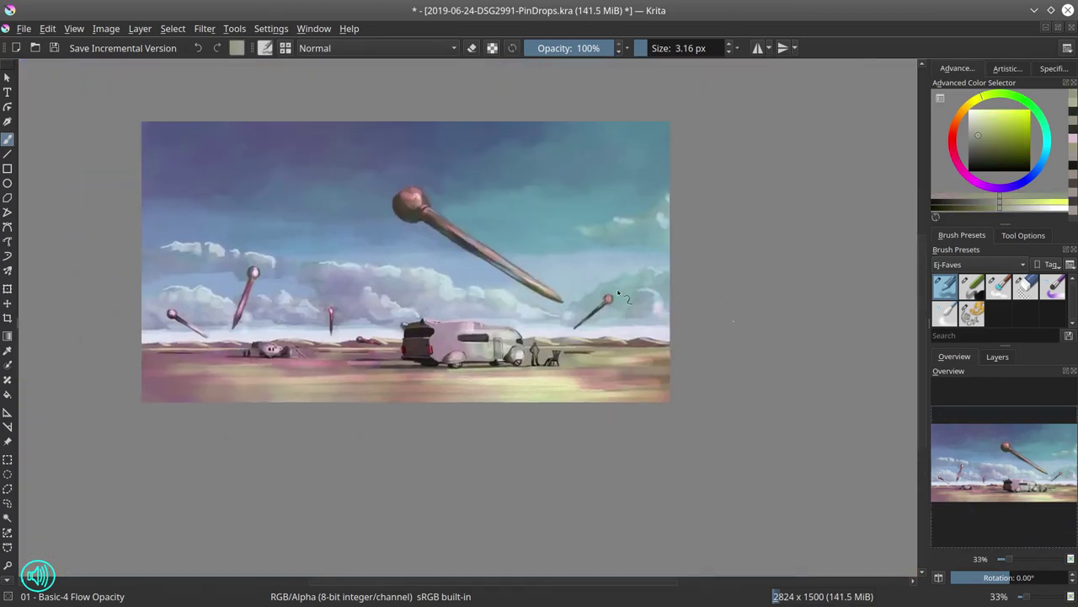
left_click(53, 48)
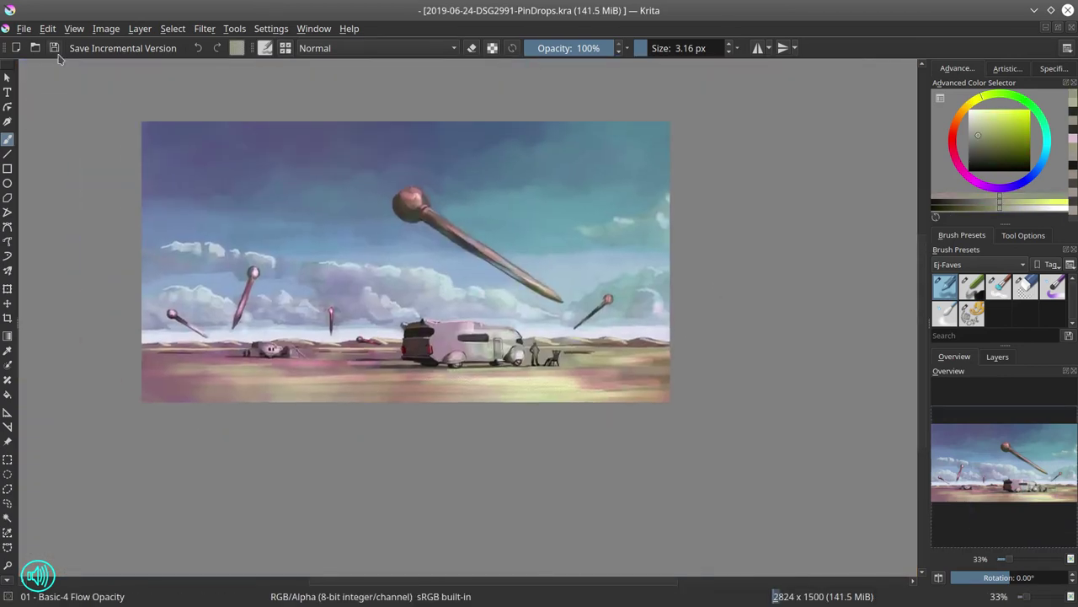
Paint light pink highlights on the tent's struts, then save the painting.
scroll(349, 277, "up", 5)
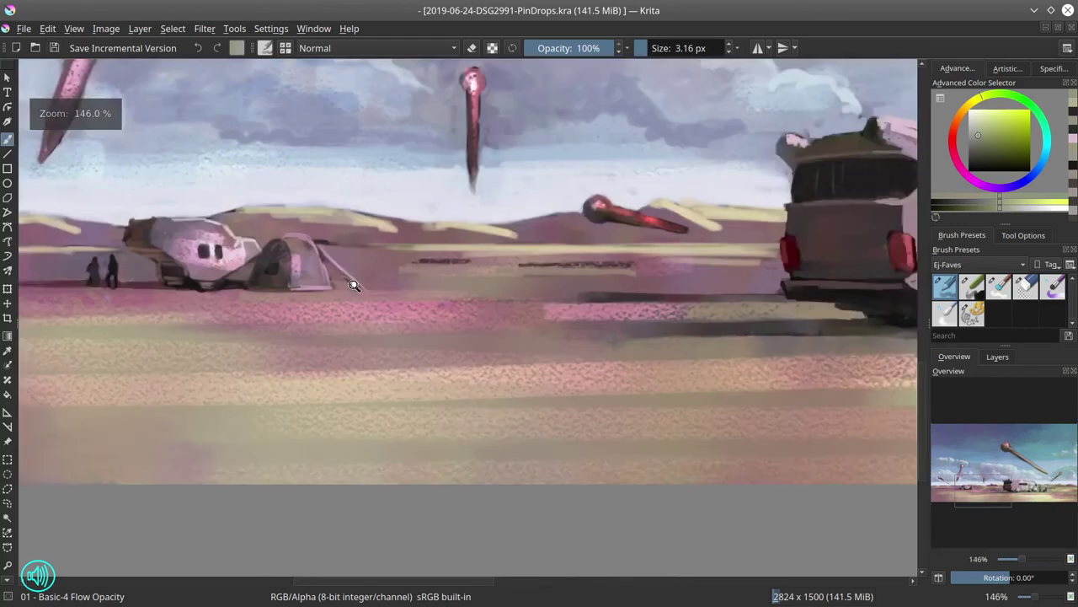
scroll(288, 329, "up", 2)
left_click(288, 328, "ctrl")
left_click_drag(409, 344, 462, 386)
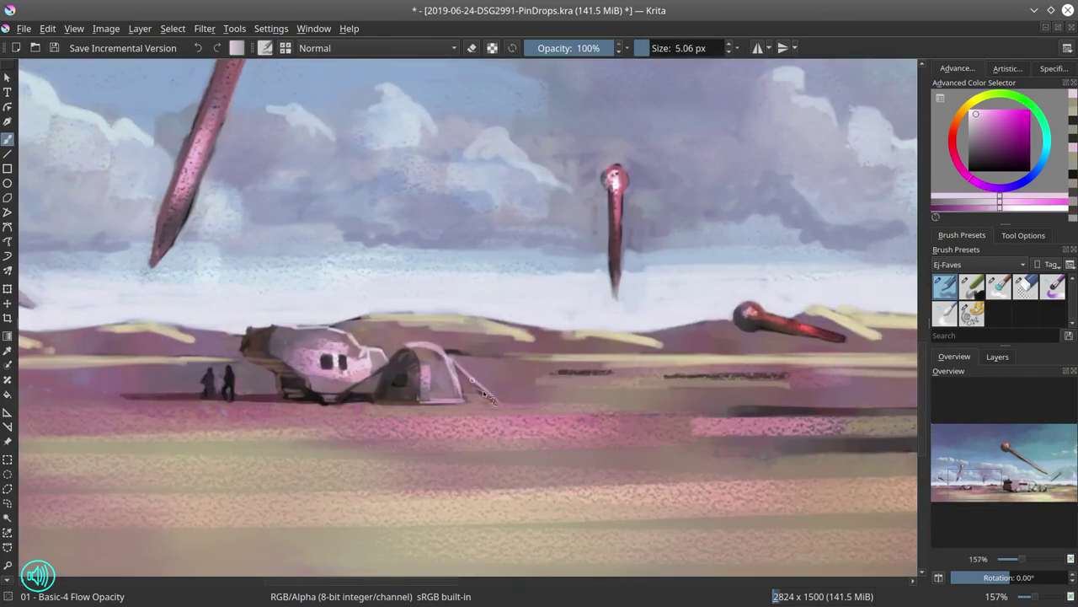
scroll(397, 294, "down", 1)
left_click(353, 327, "ctrl")
scroll(354, 327, "down", 4)
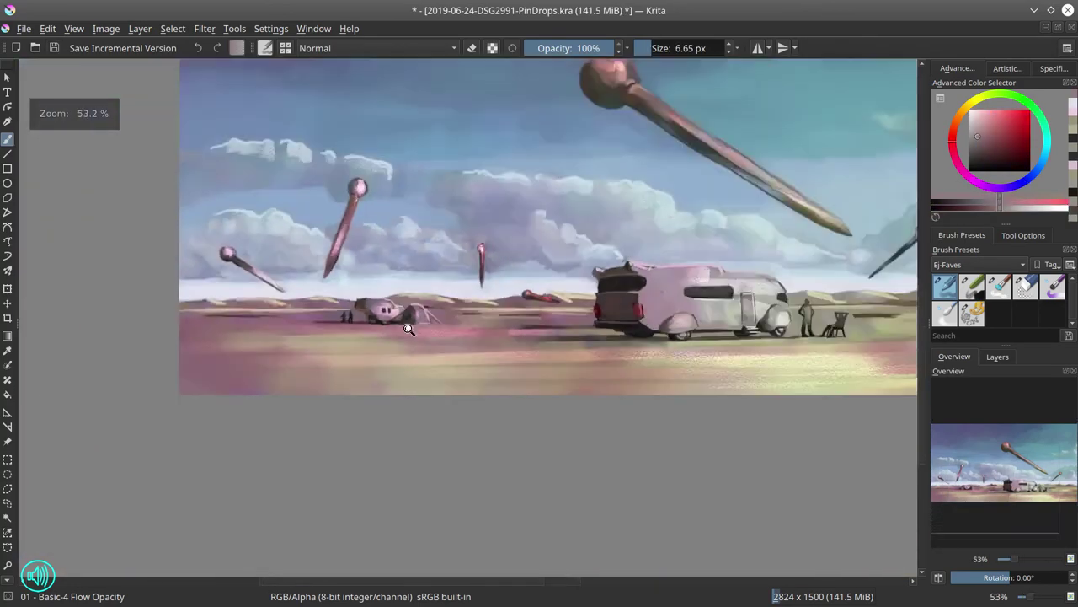
left_click(54, 48)
Mirror the view to check the composition, flip it back, and save again.
key("m")
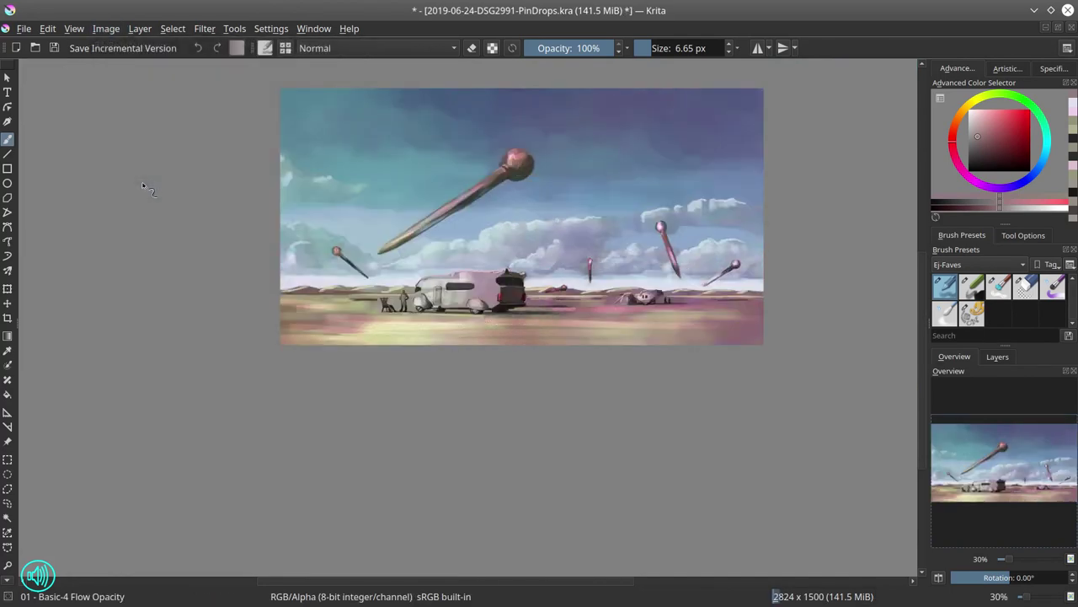
key("m")
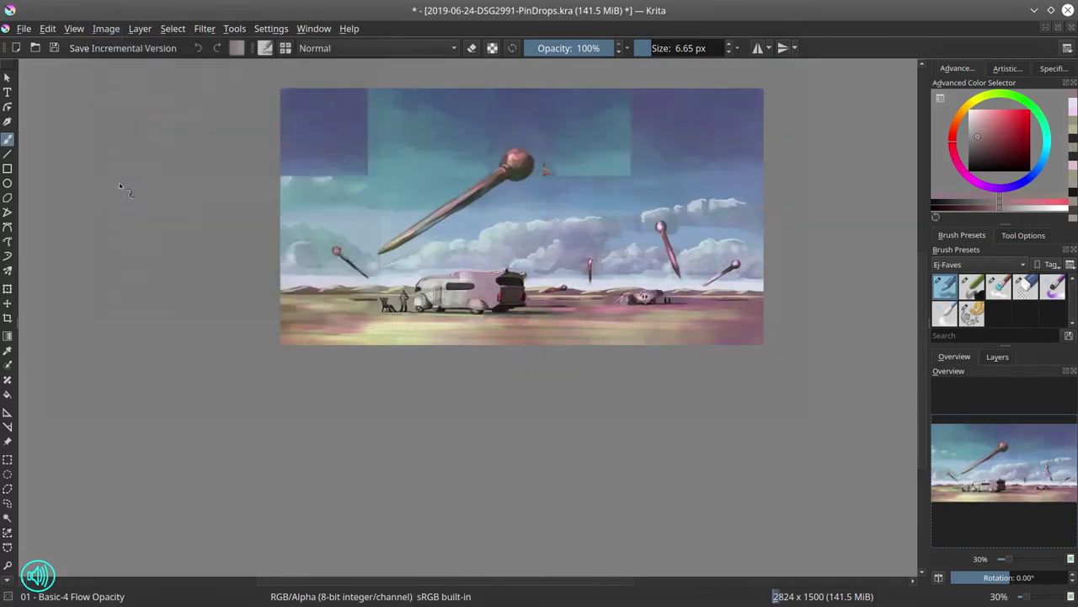
left_click(54, 48)
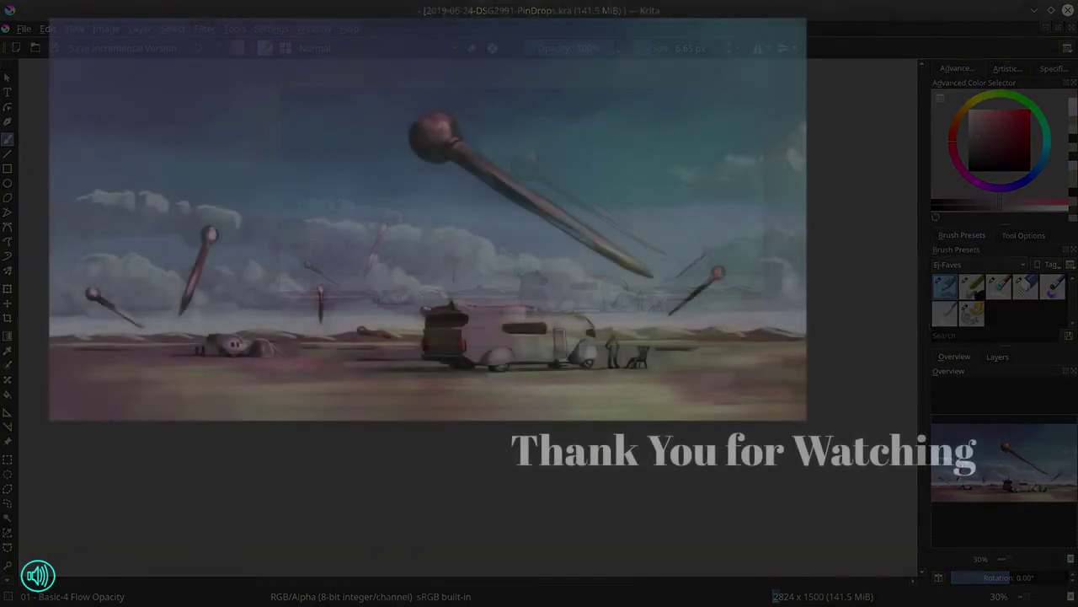